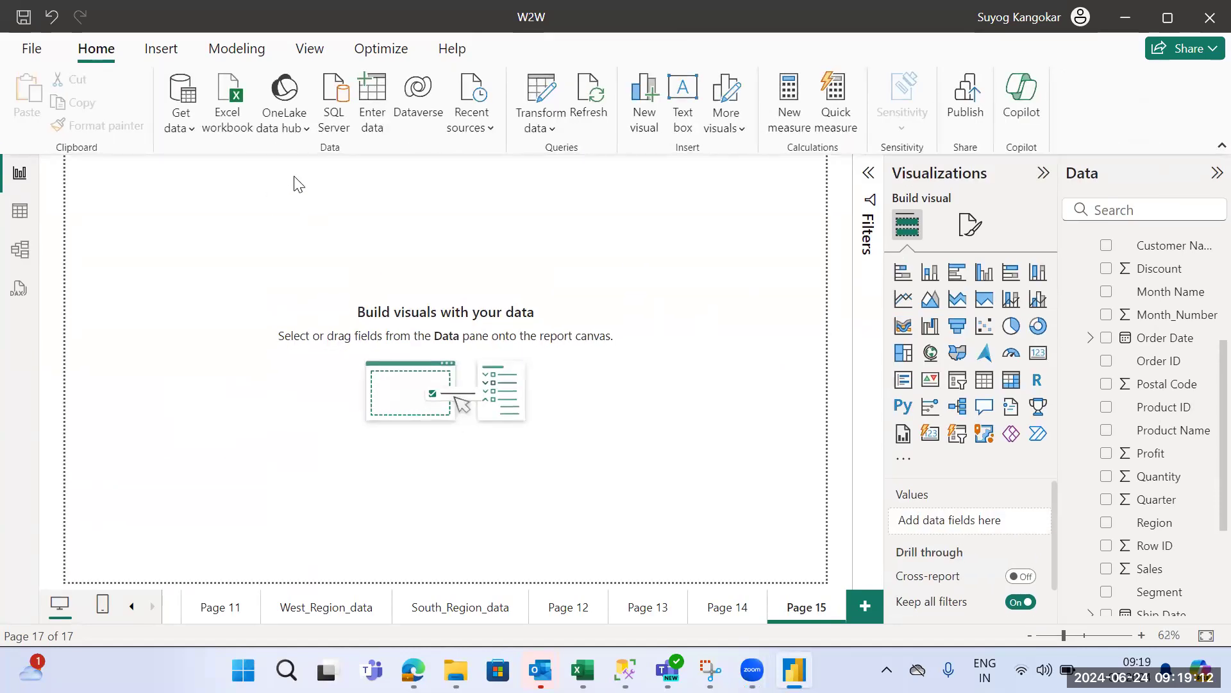
Step: Insert a text box, move it to the upper middle of the report page and enter the text "Sales Report"
click(161, 49)
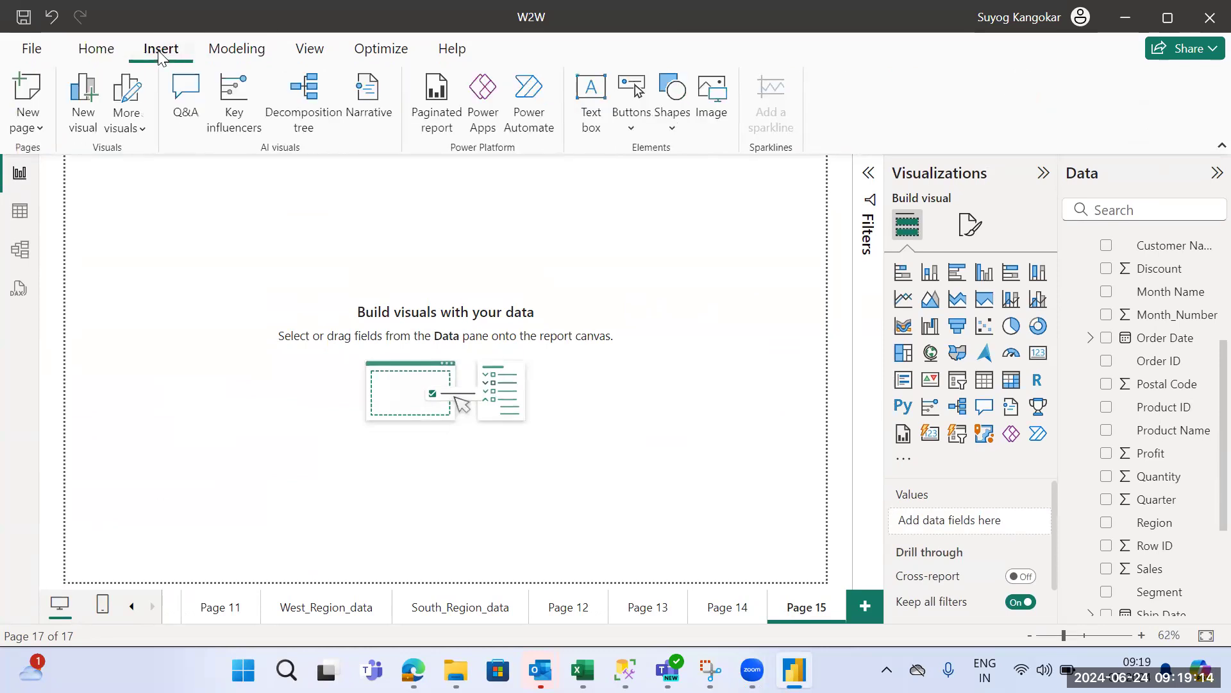
click(587, 93)
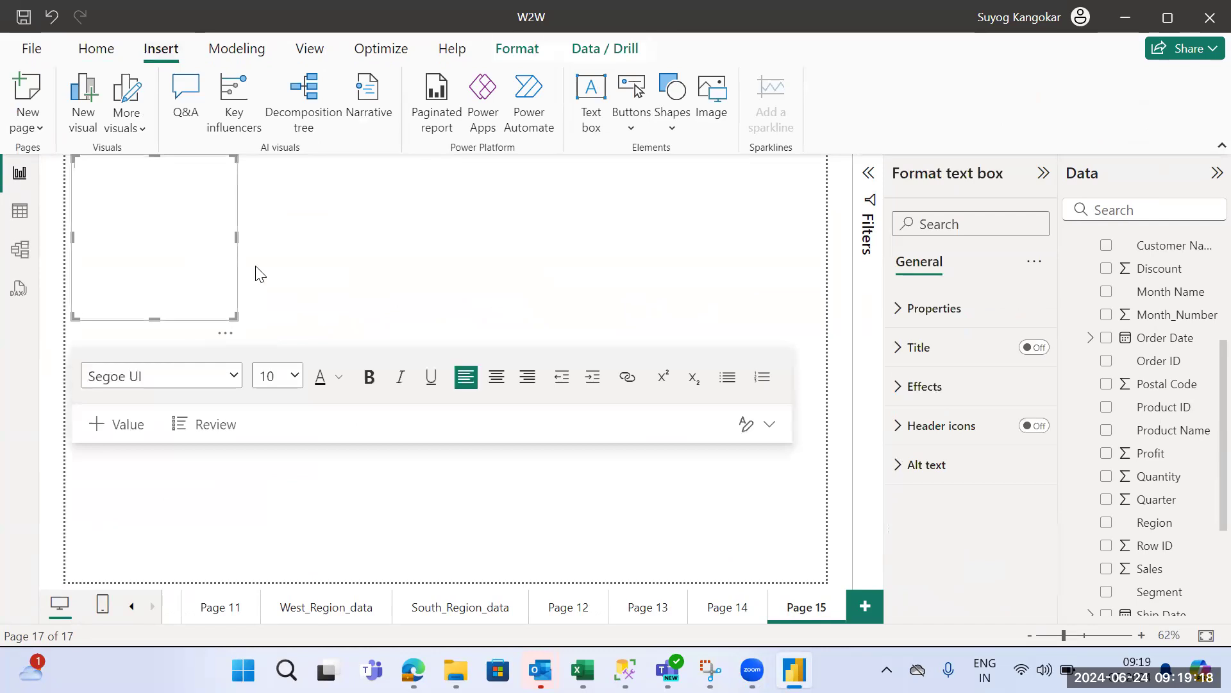
drag(229, 335, 393, 356)
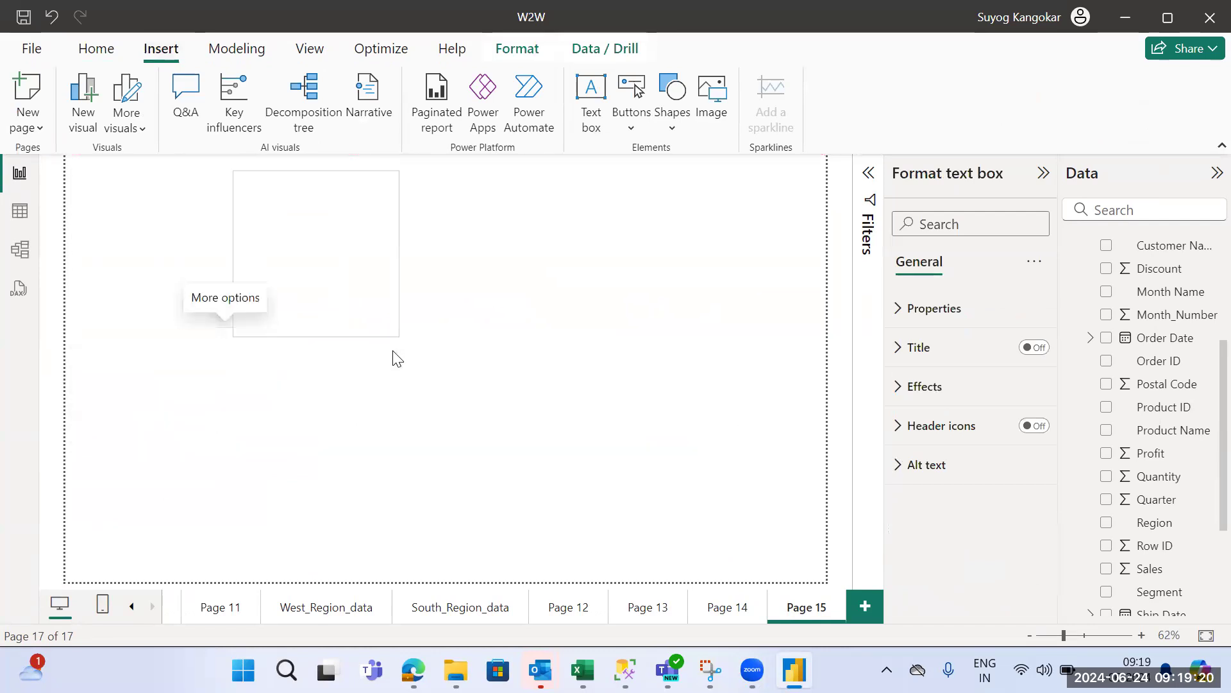
click(355, 290)
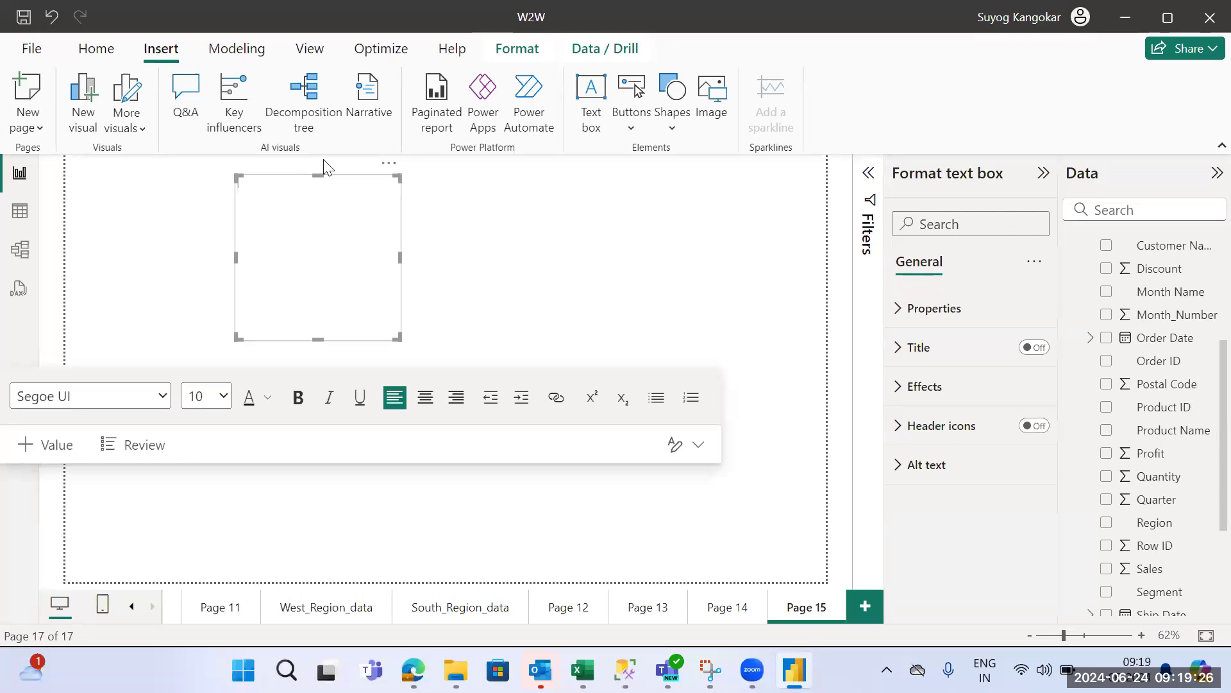
text(Sales Report)
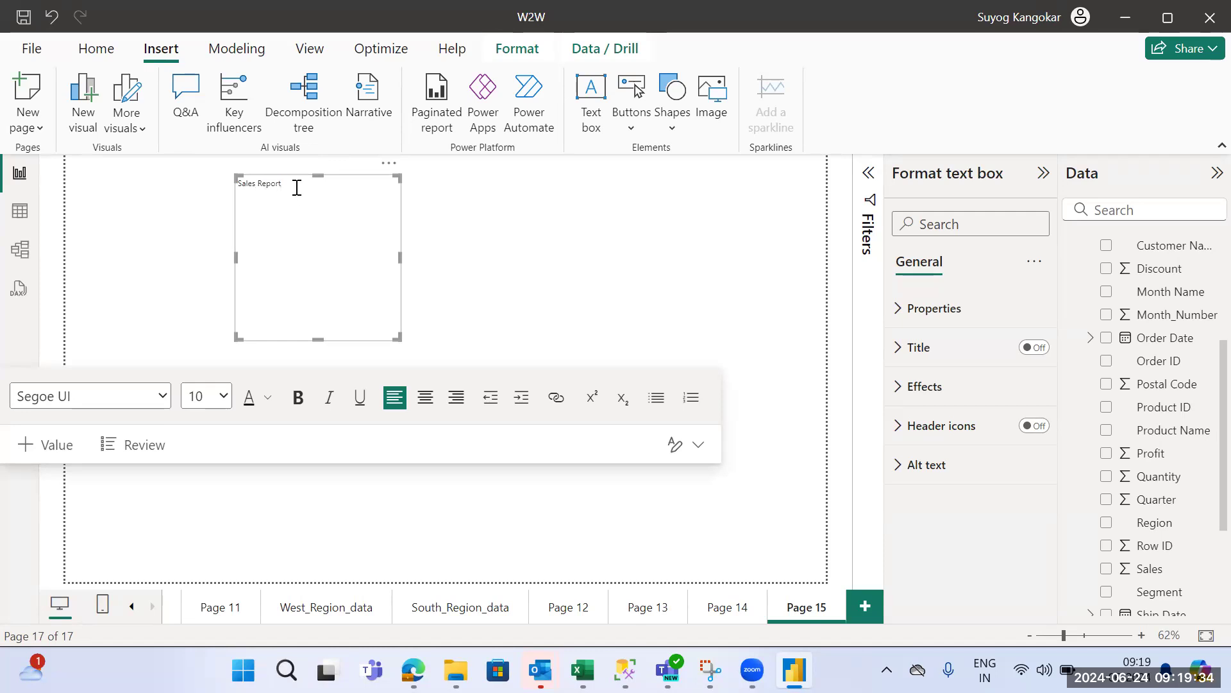
click(442, 247)
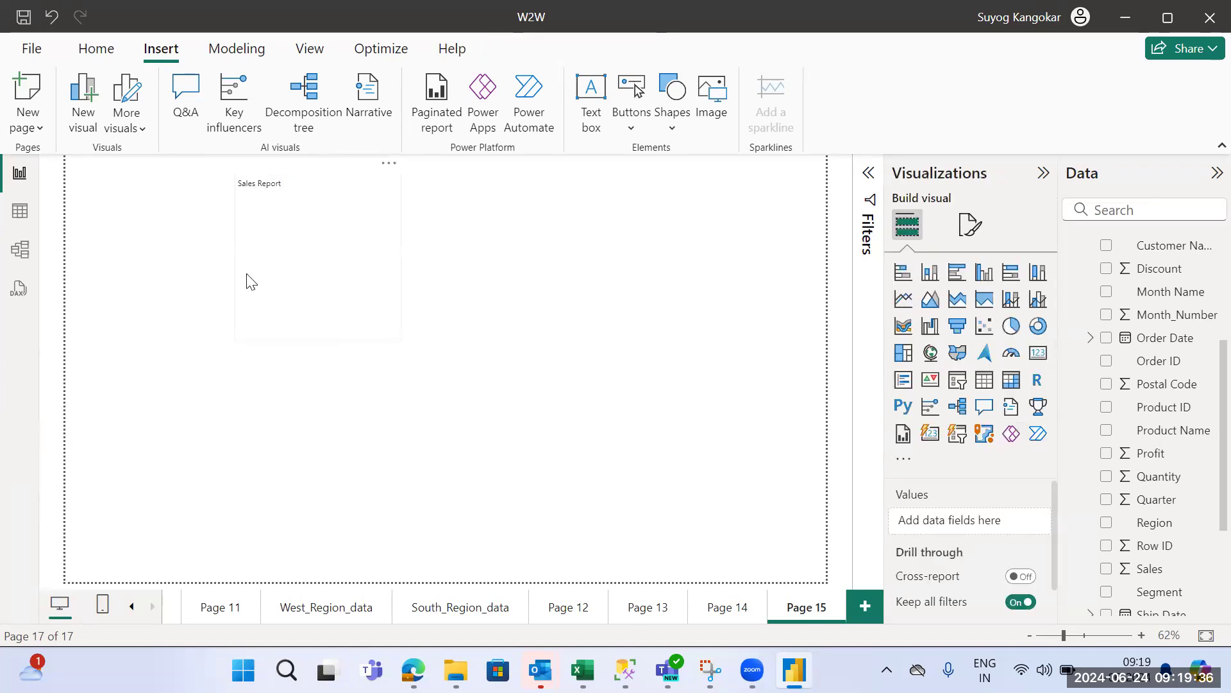
Step: Set the "Sales Report" text to font size 32 and the Arial font
click(369, 270)
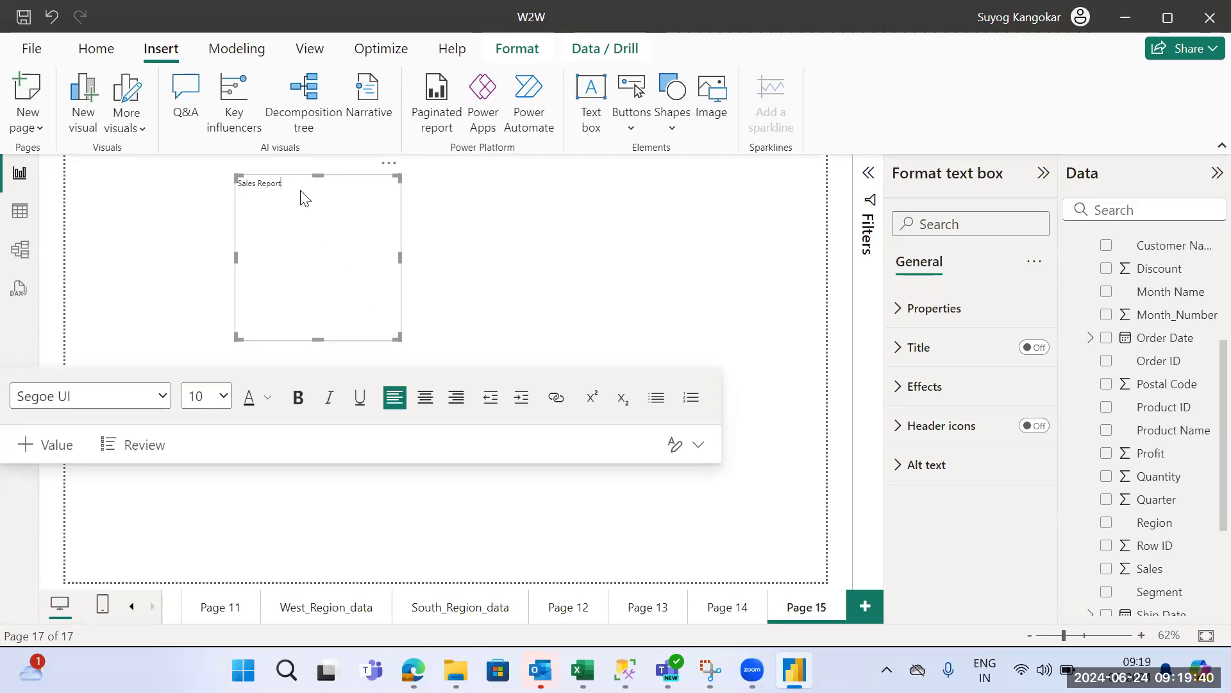
key(ctrl+a)
click(293, 188)
drag(295, 193, 239, 193)
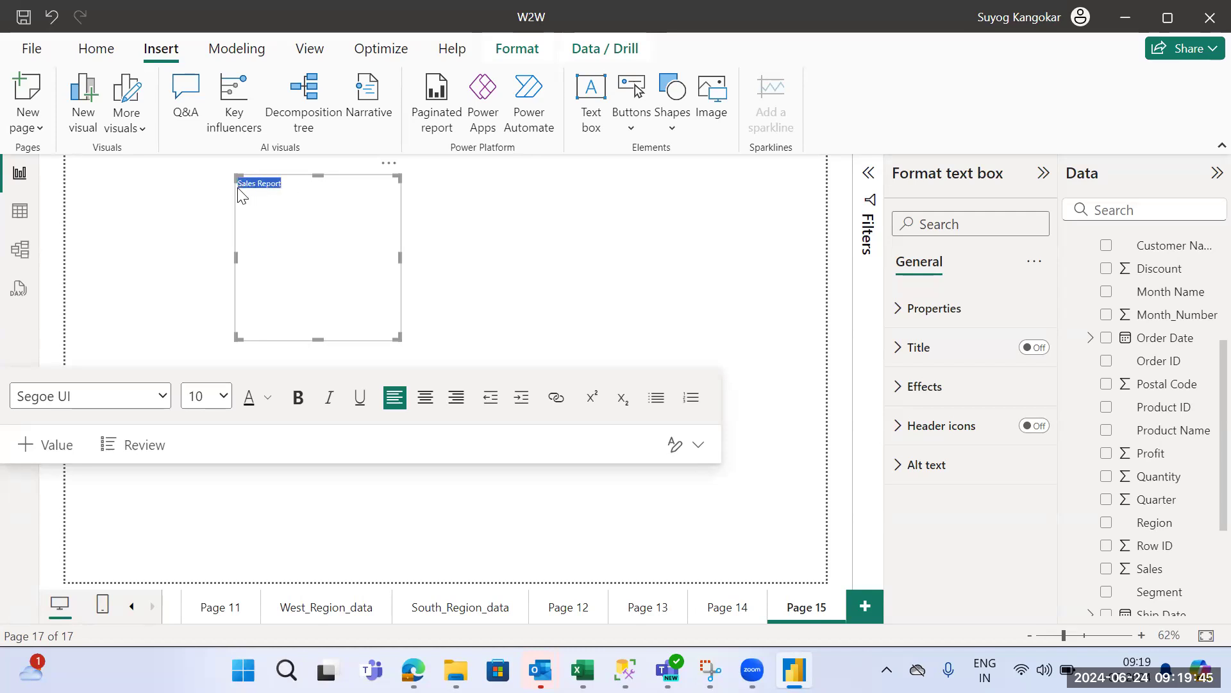
click(223, 396)
click(211, 248)
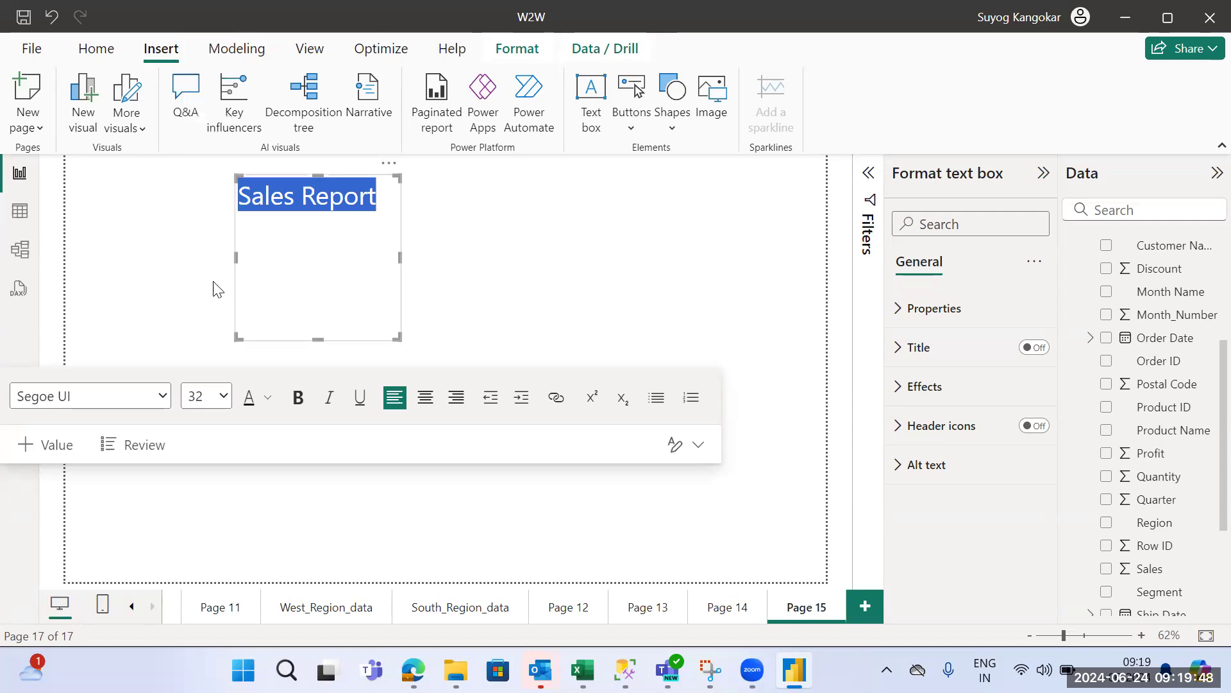
click(163, 395)
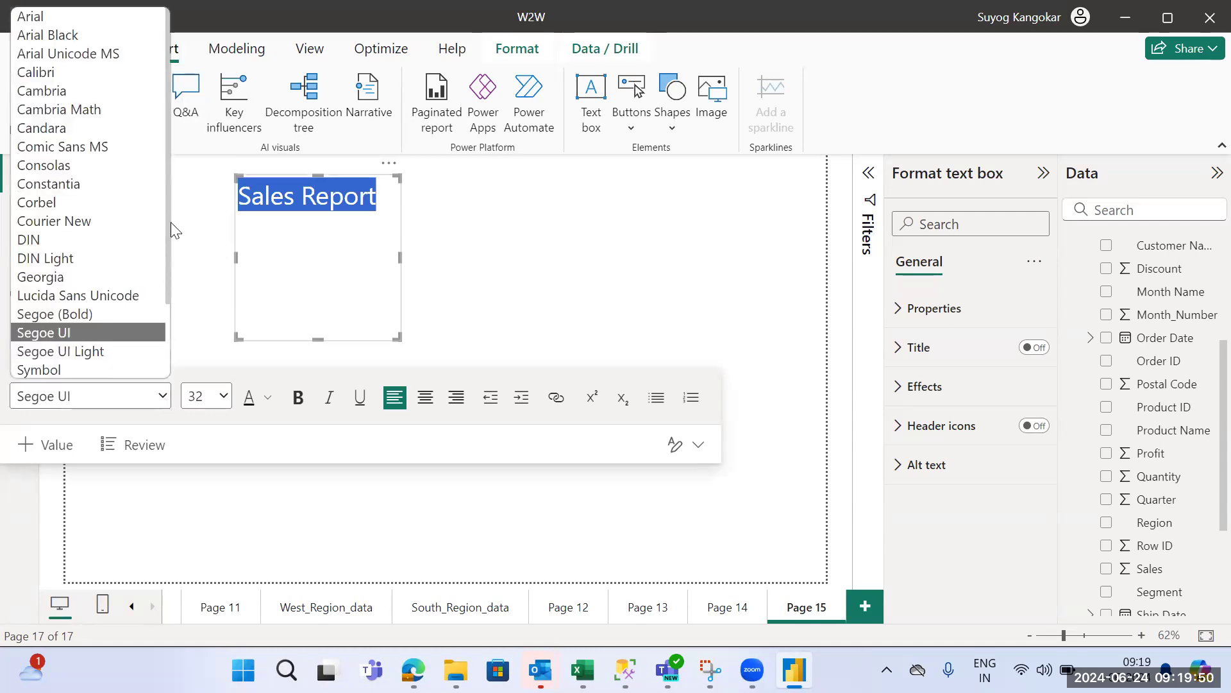
click(61, 15)
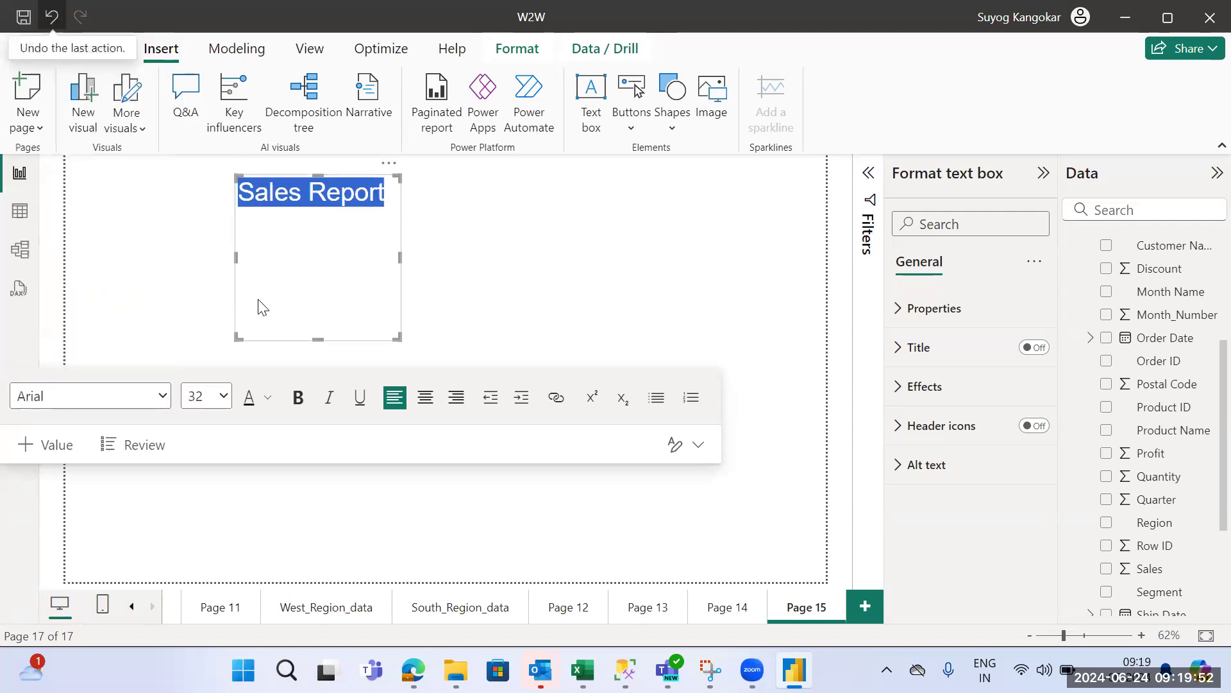
Step: Underline the "Sales Report" text and center it in its text box
click(298, 410)
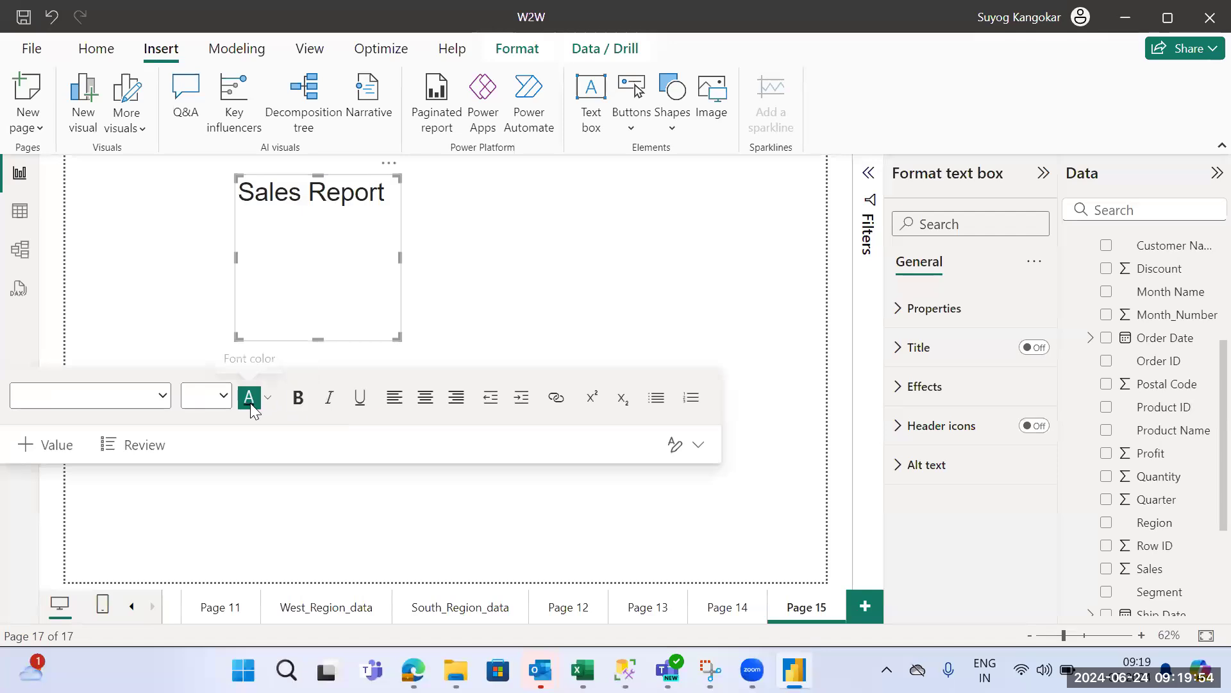
key(ctrl+a)
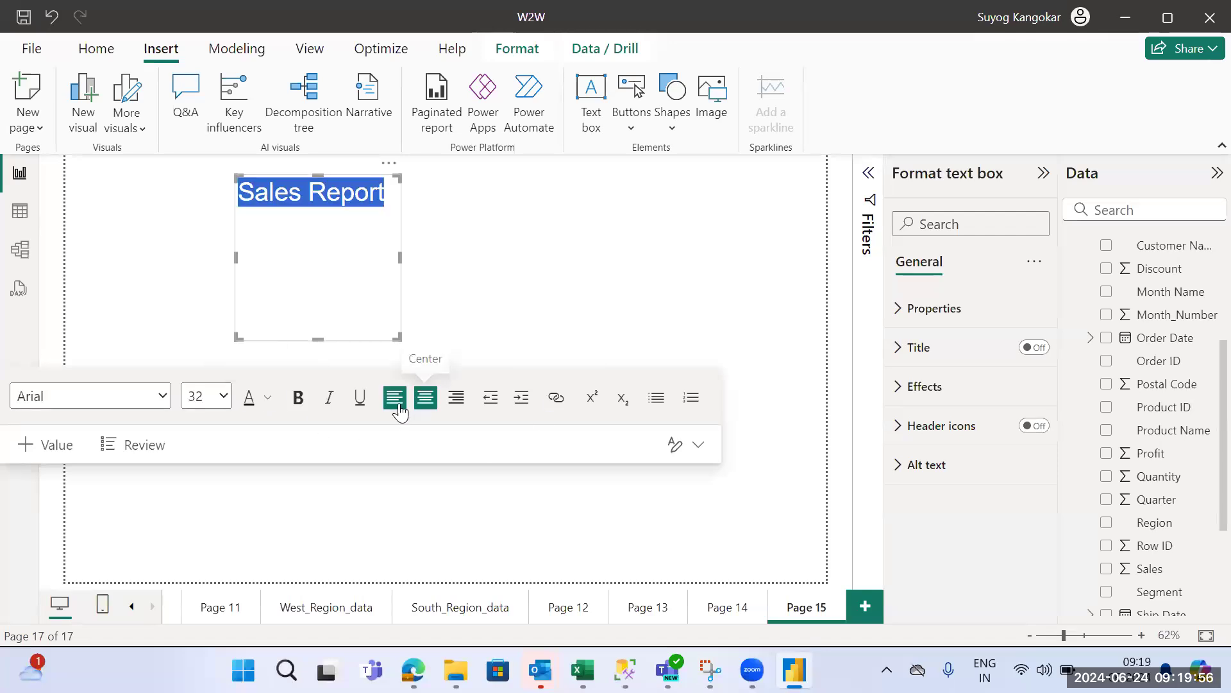
click(358, 403)
click(426, 400)
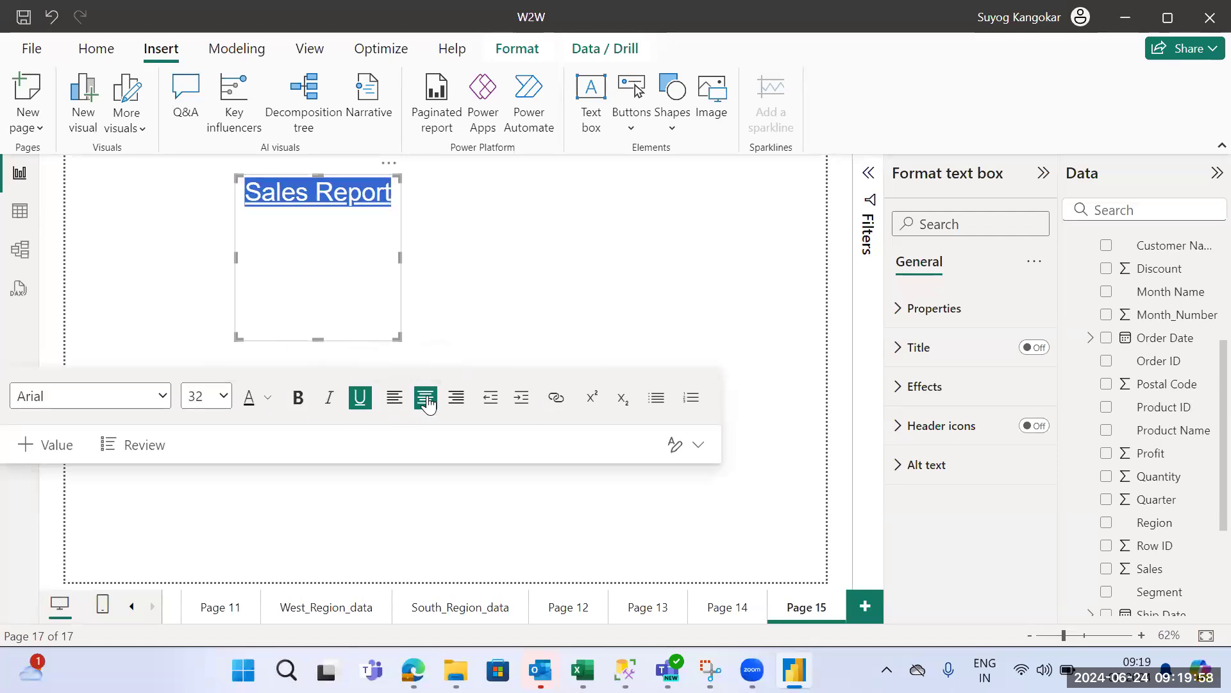
click(510, 255)
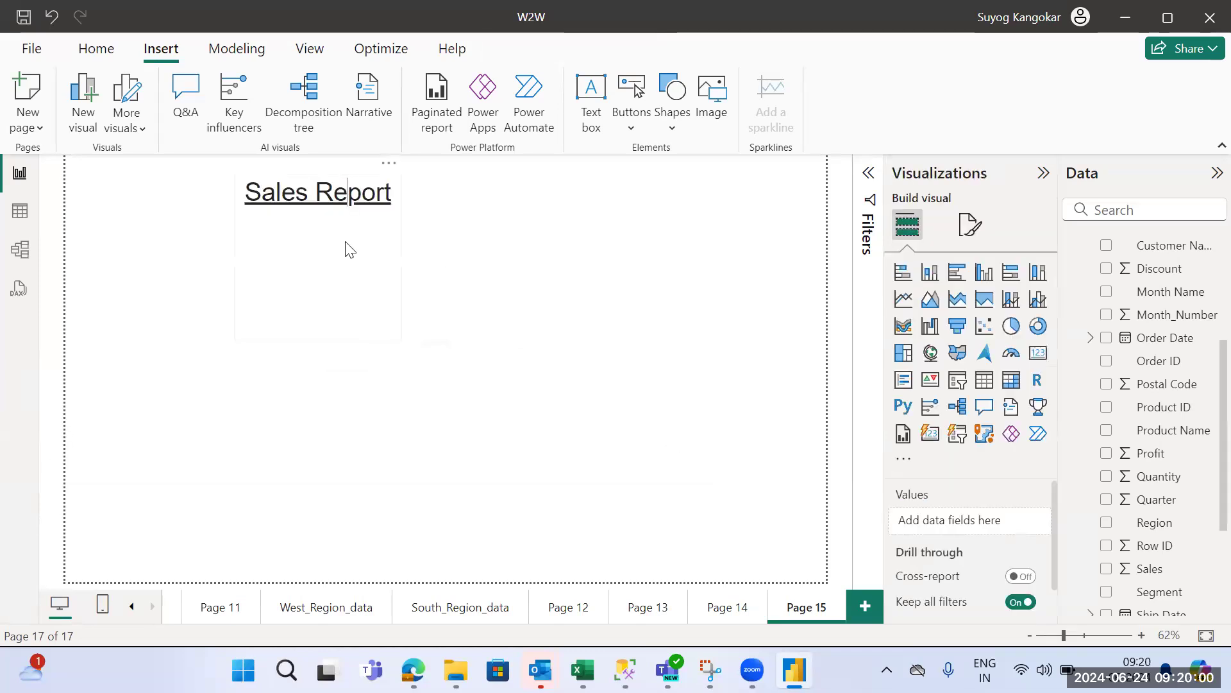
Step: Shrink the "Sales Report" text box to the height of one line and widen it to roughly twice its width
click(347, 247)
drag(315, 338, 322, 217)
drag(402, 196, 582, 213)
click(556, 190)
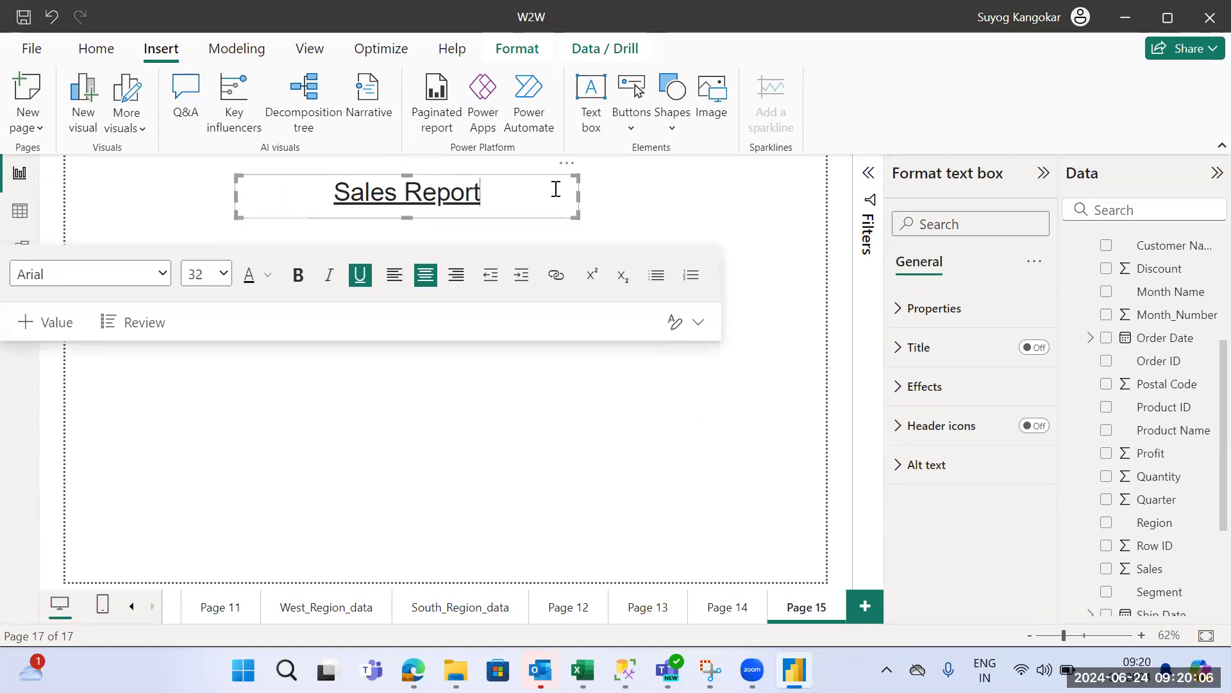
key(shift+Left)
key(shift+Left)
key(shift+Left)
key(shift+Left)
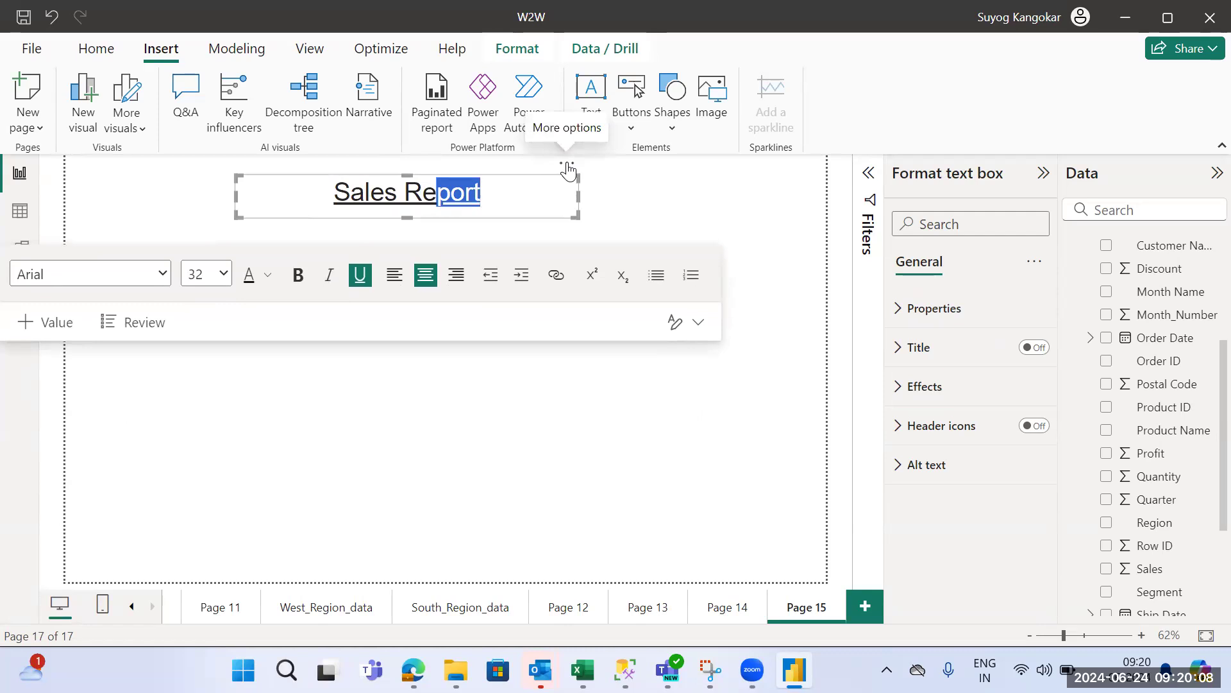
click(567, 168)
key(Escape)
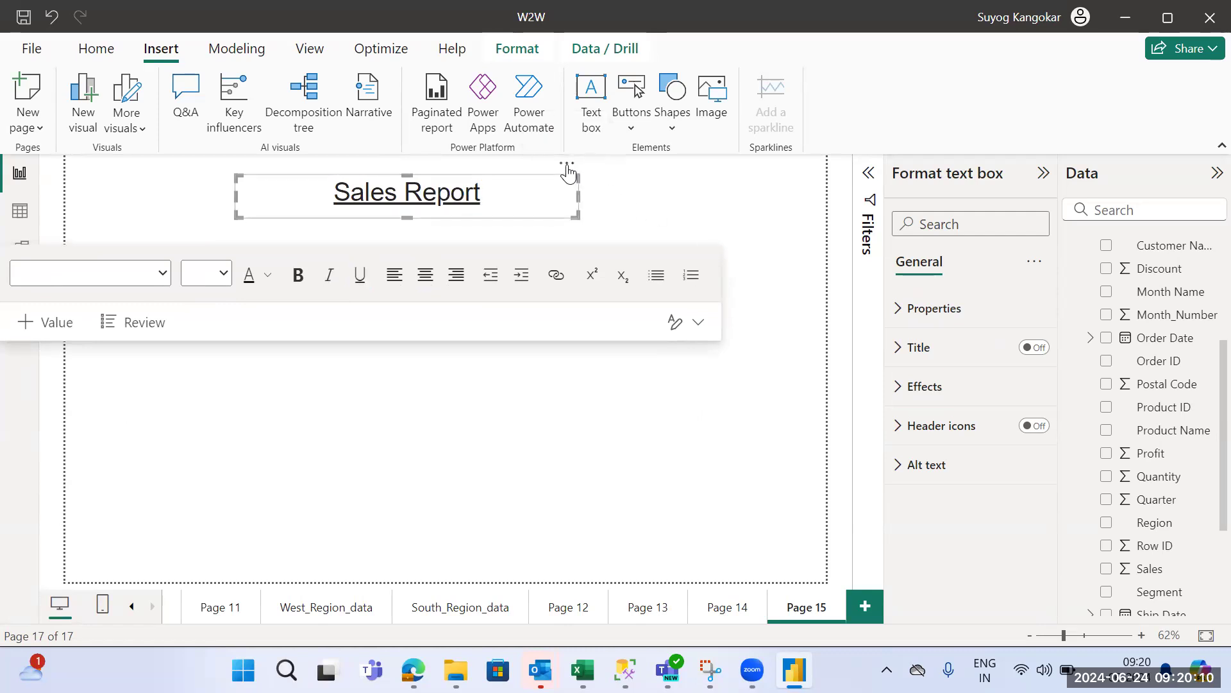
Step: Narrow the "Sales Report" text box to fit its text and place it centered along the top edge of the page
drag(585, 165, 346, 134)
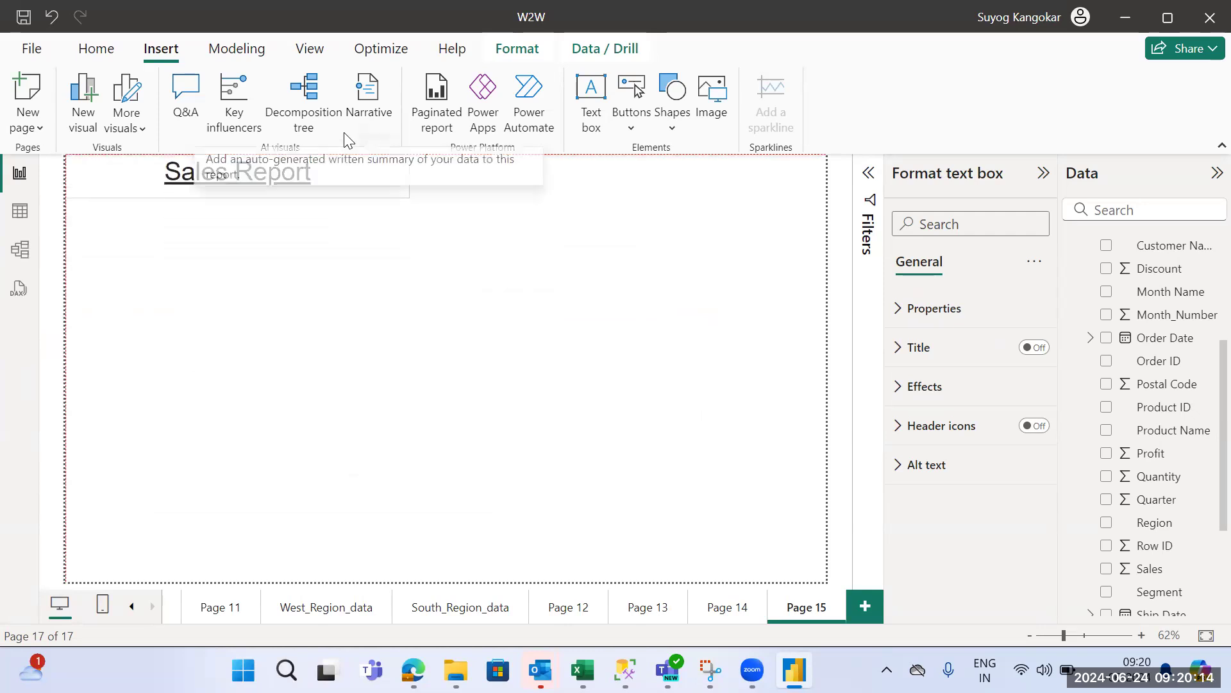
drag(408, 174, 808, 215)
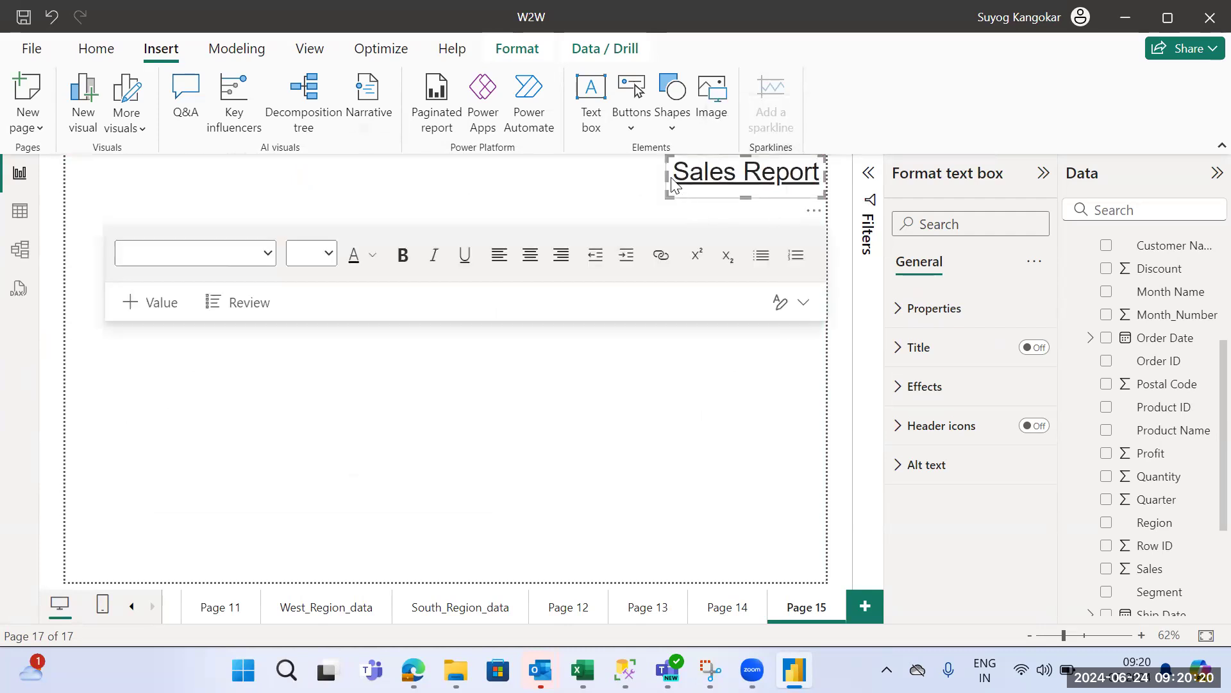
drag(811, 206, 536, 200)
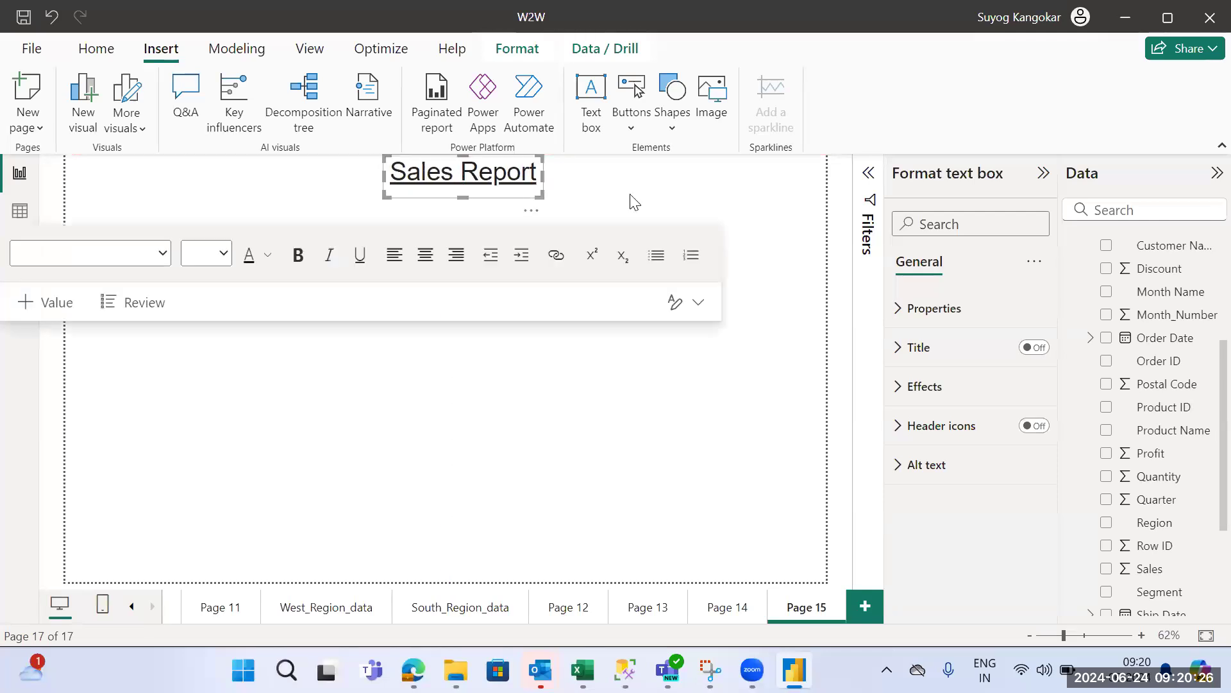
click(781, 268)
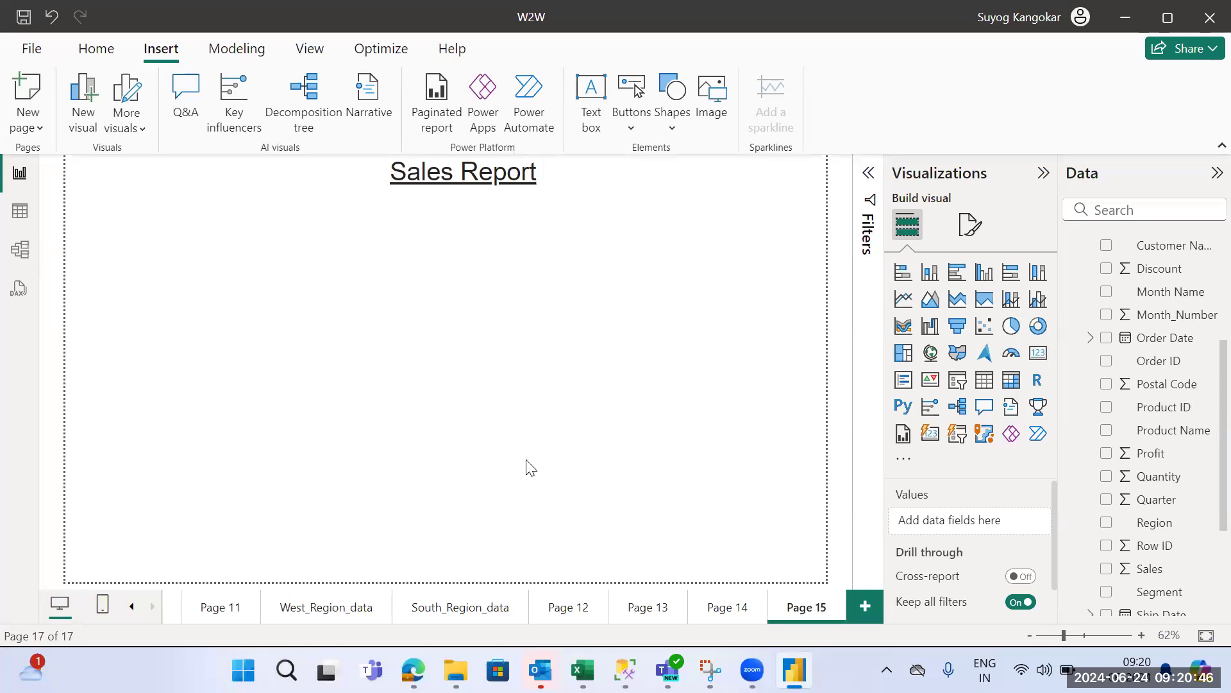
Step: Switch to Microsoft Edge, open a new browser window and search the web for Bank of America
mouse_move(414, 670)
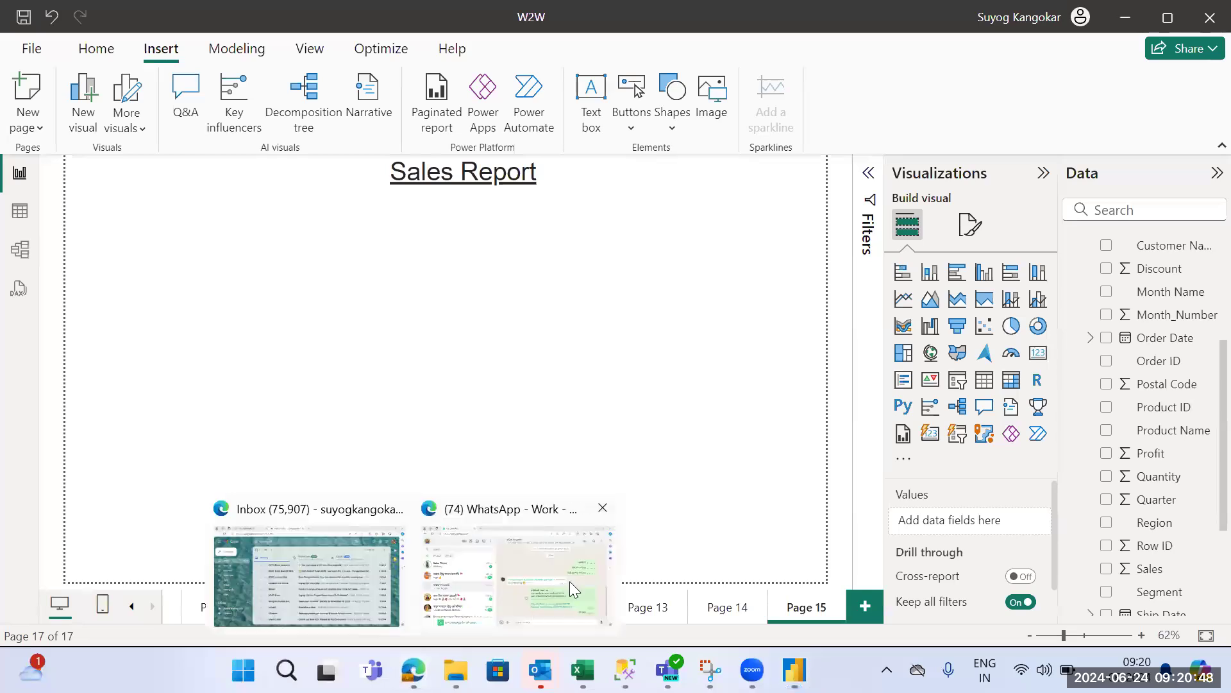
click(359, 577)
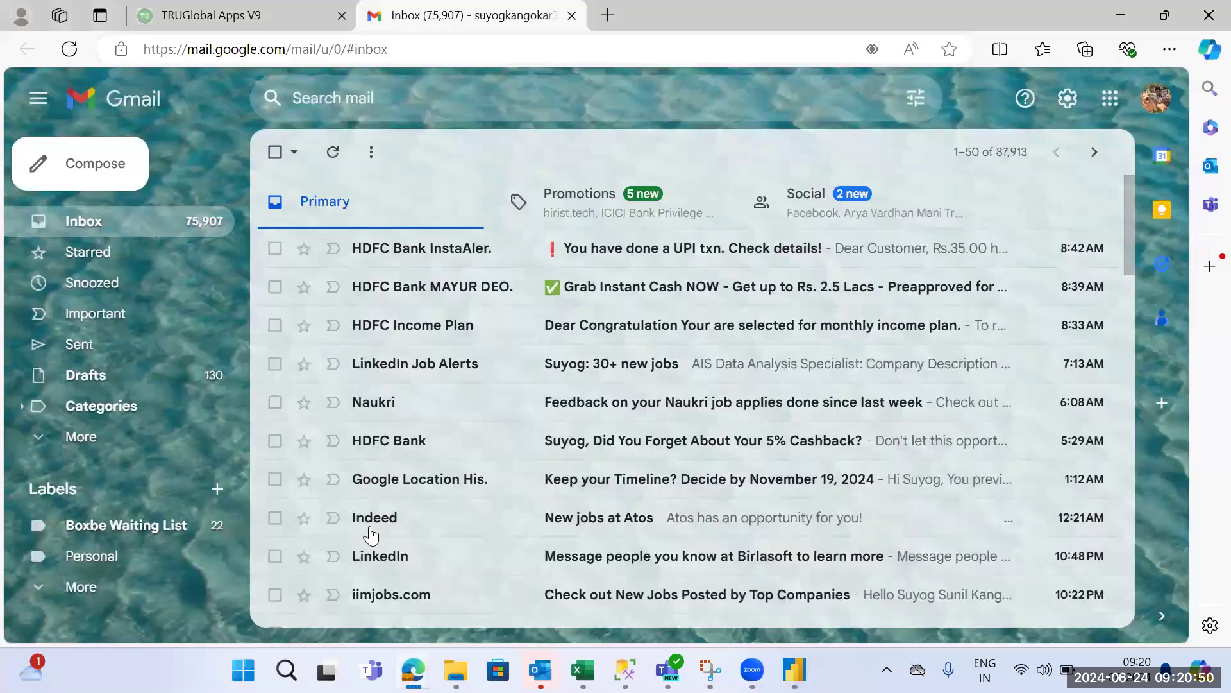
key(ctrl+n)
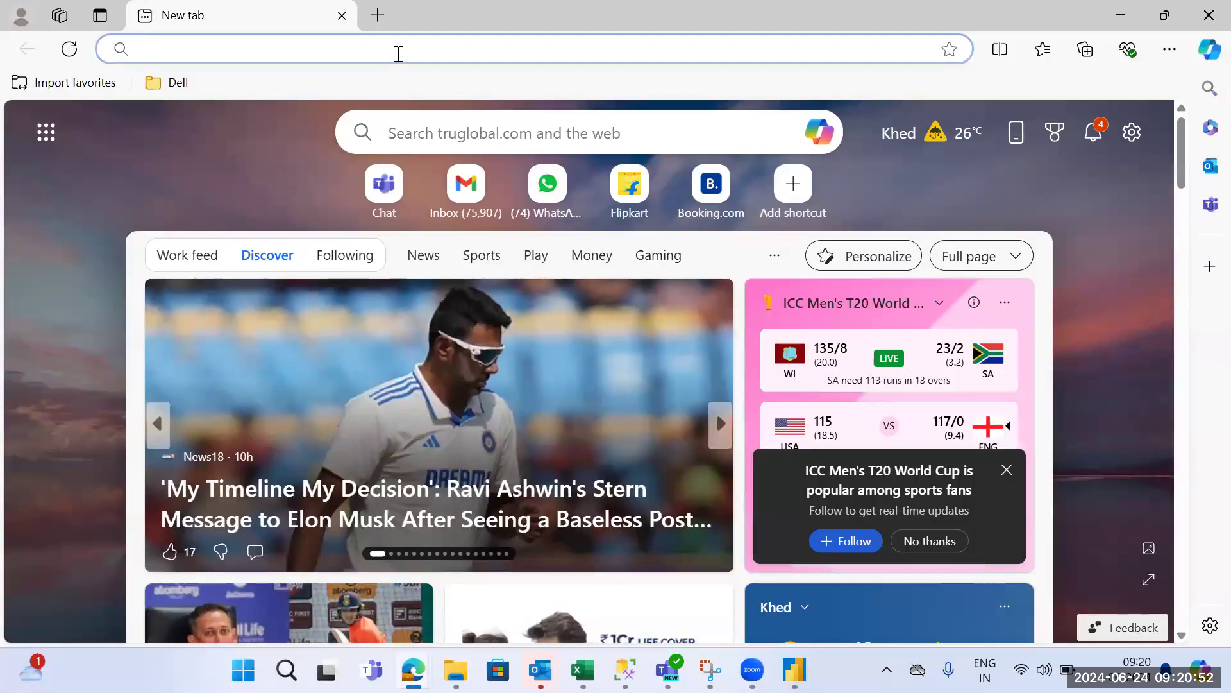
text(bank of amm)
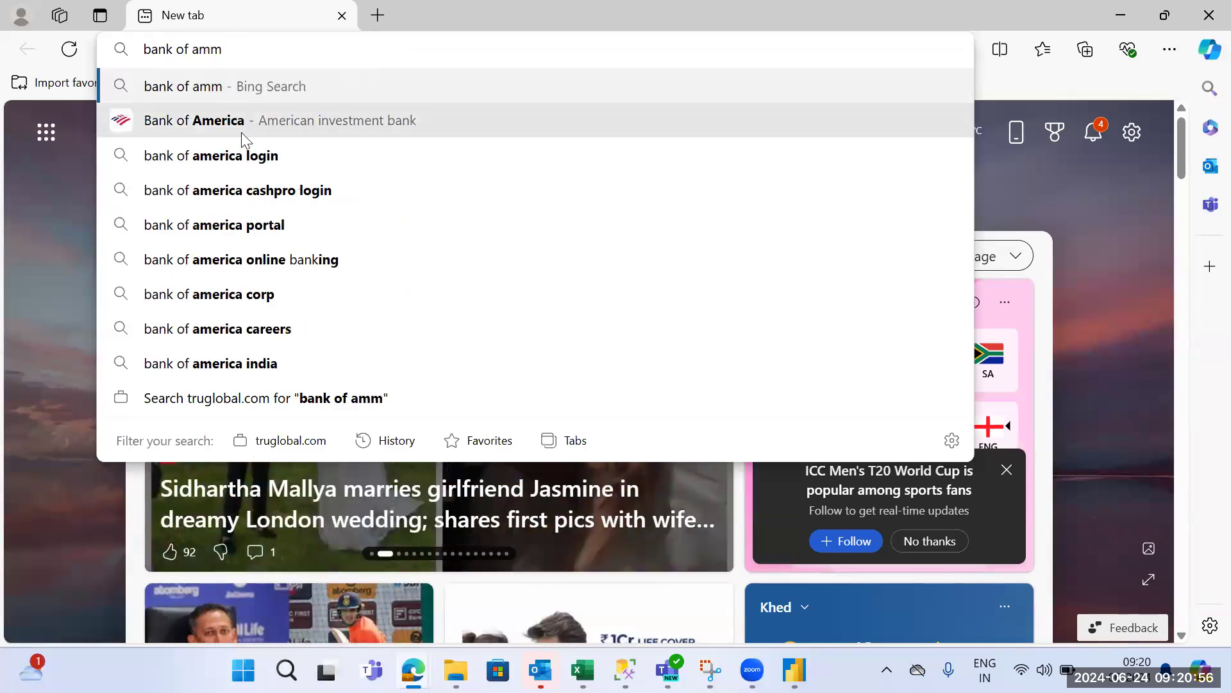
text(=)
click(270, 130)
Step: Search for "bank of americlogo" and open the logo image with the flag emblem above the blue bank name
click(424, 108)
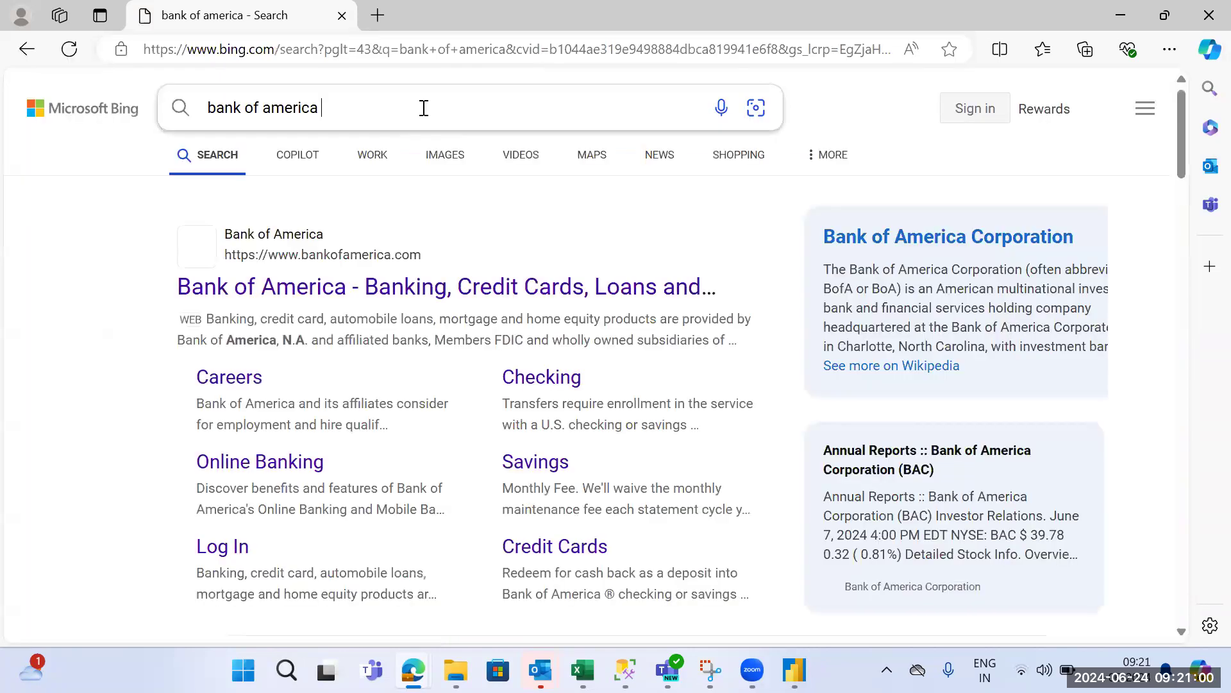
key(BackSpace)
text(logo)
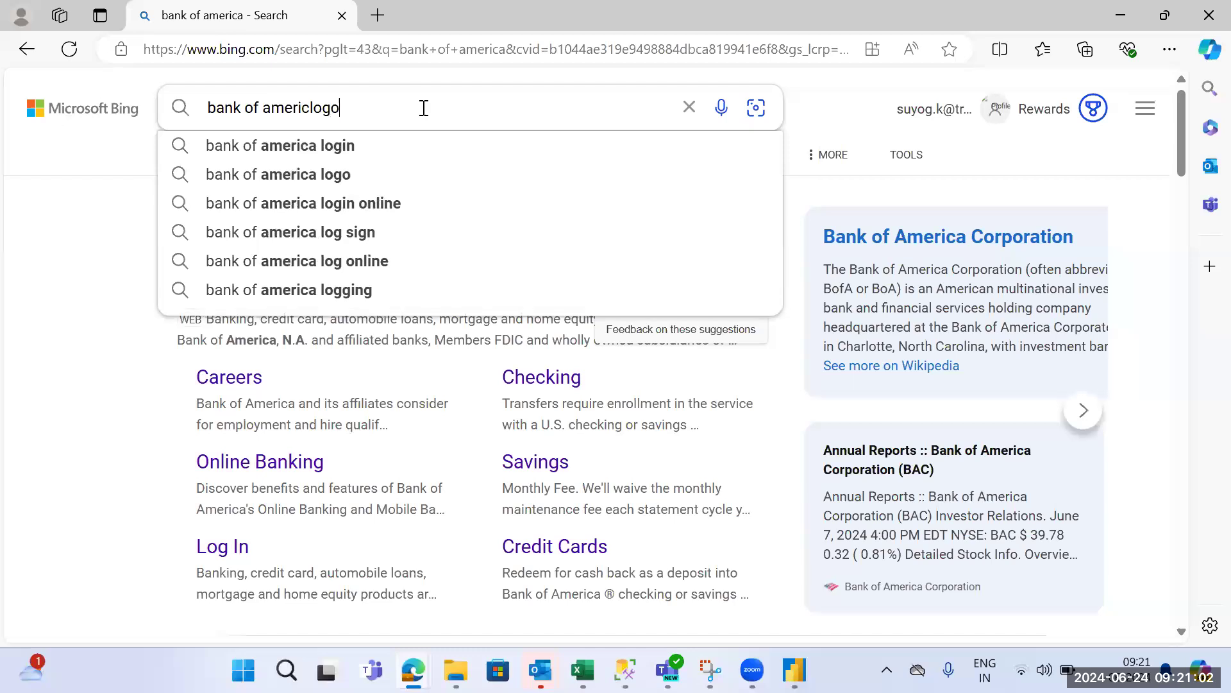
key(Return)
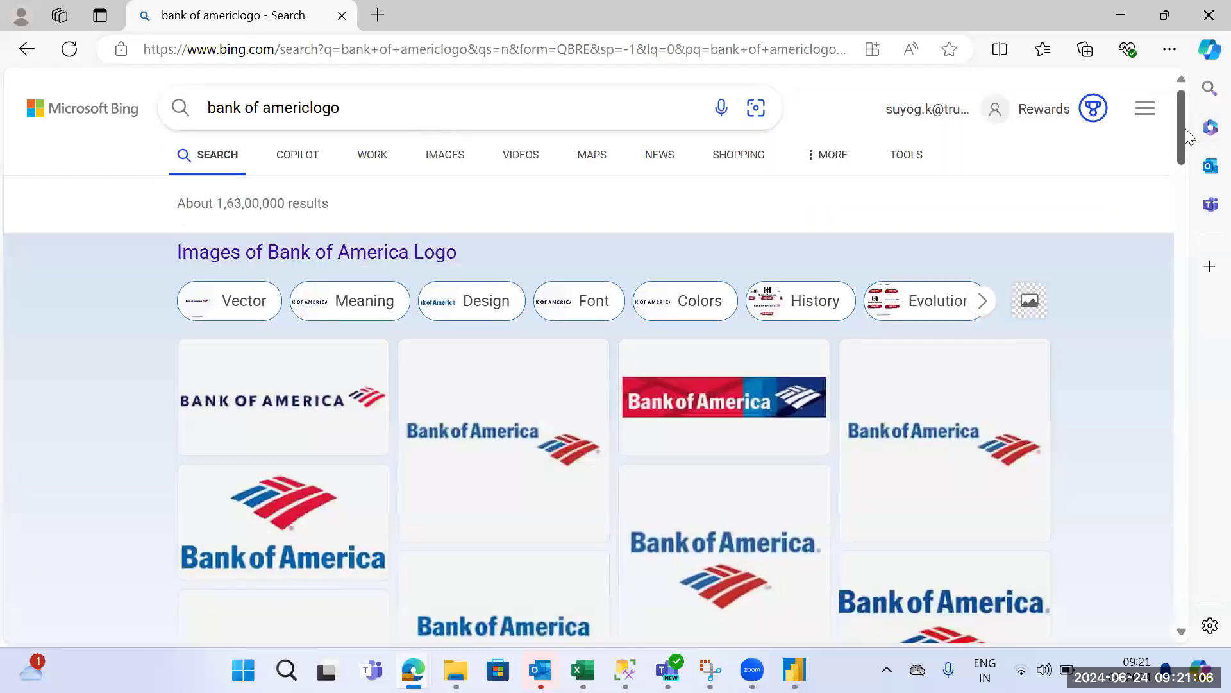
scroll(1179, 165, down, 2)
scroll(1179, 165, down, 1)
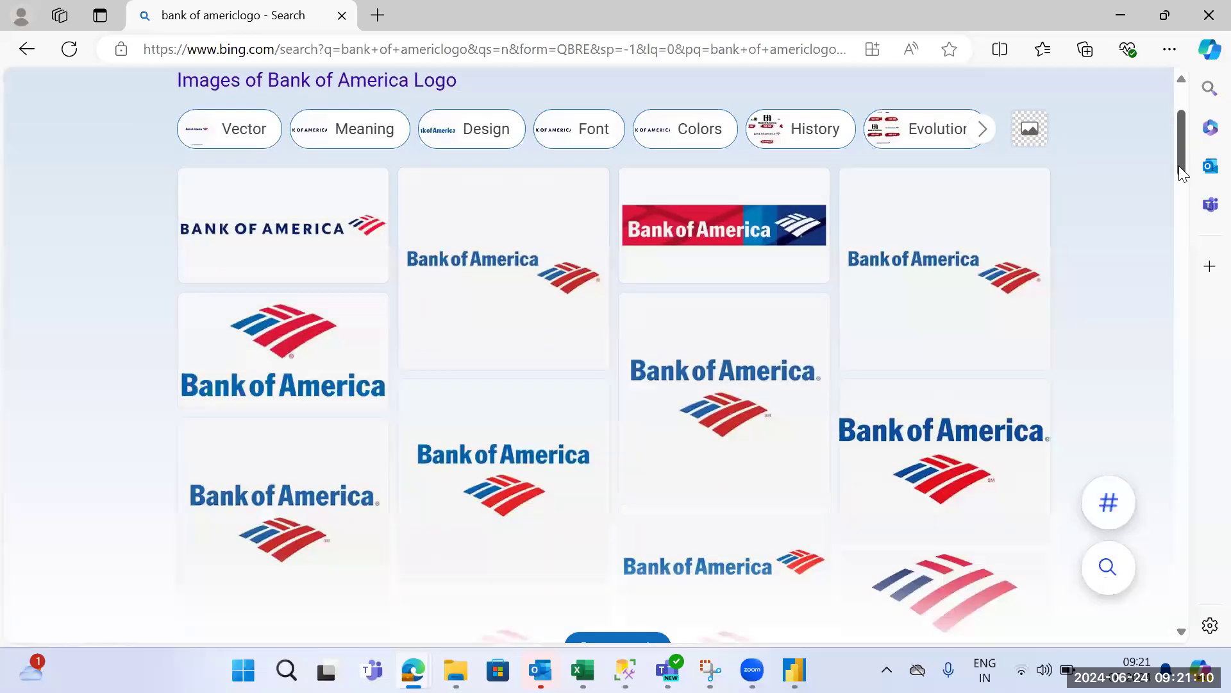
click(306, 319)
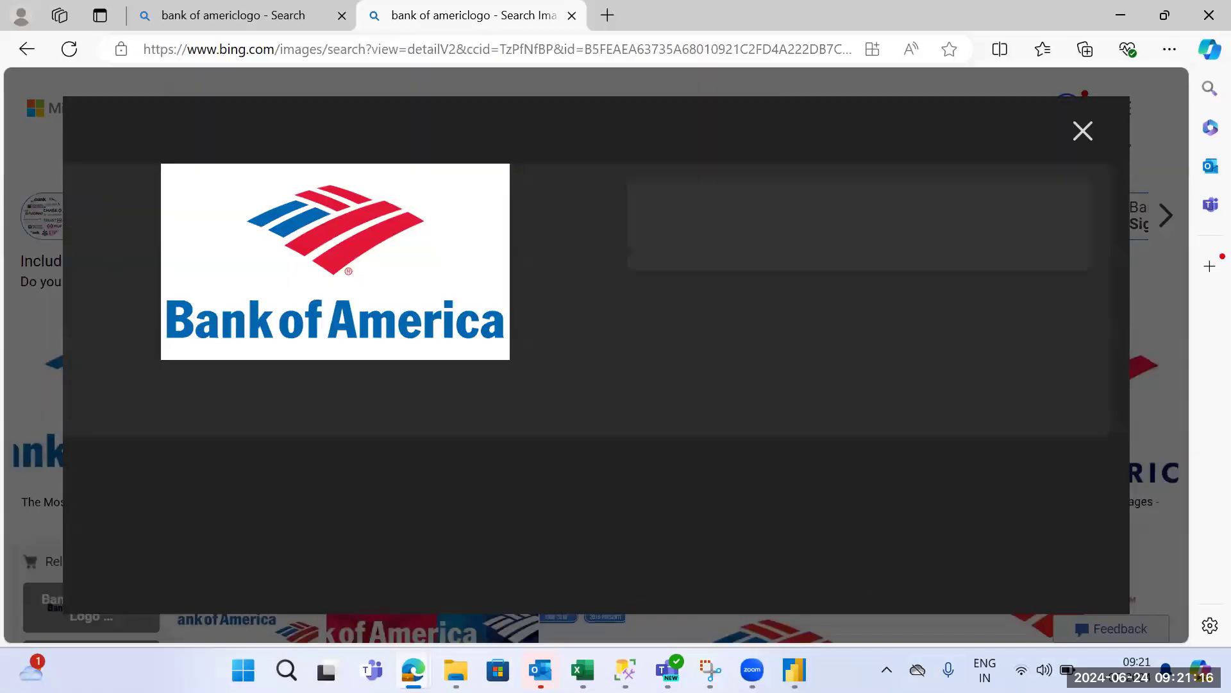
Step: Capture the enlarged Bank of America logo as a rectangular screenshot with the Snipping Tool
click(710, 670)
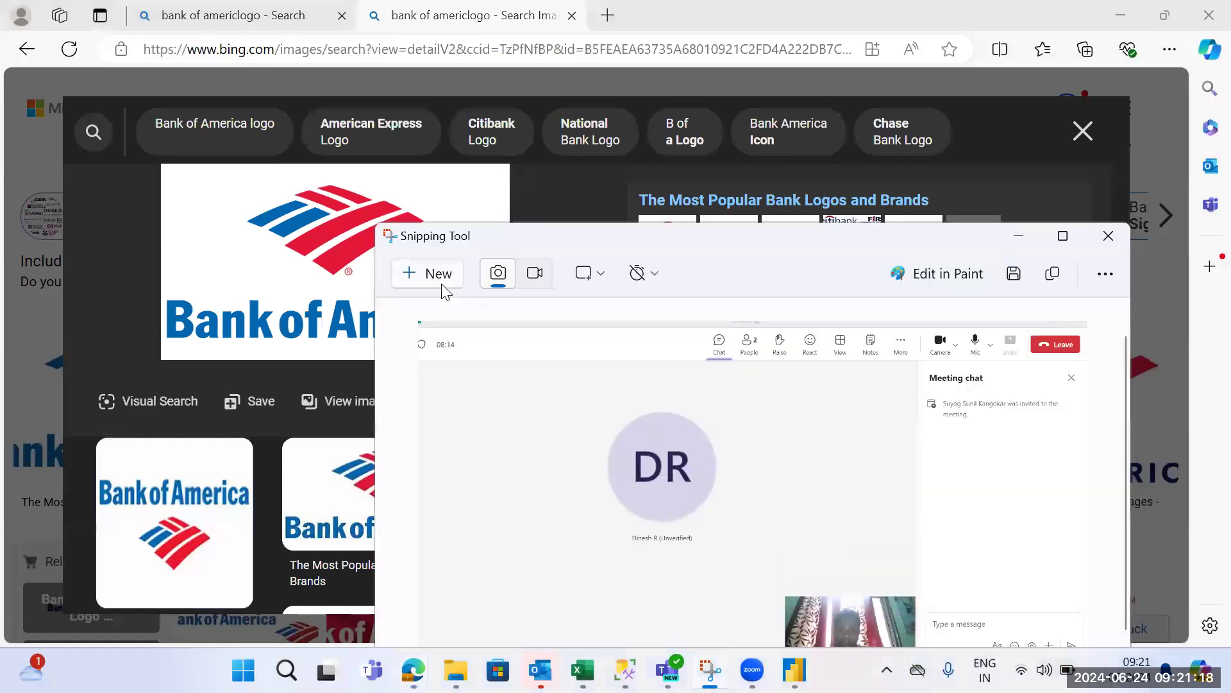
click(438, 276)
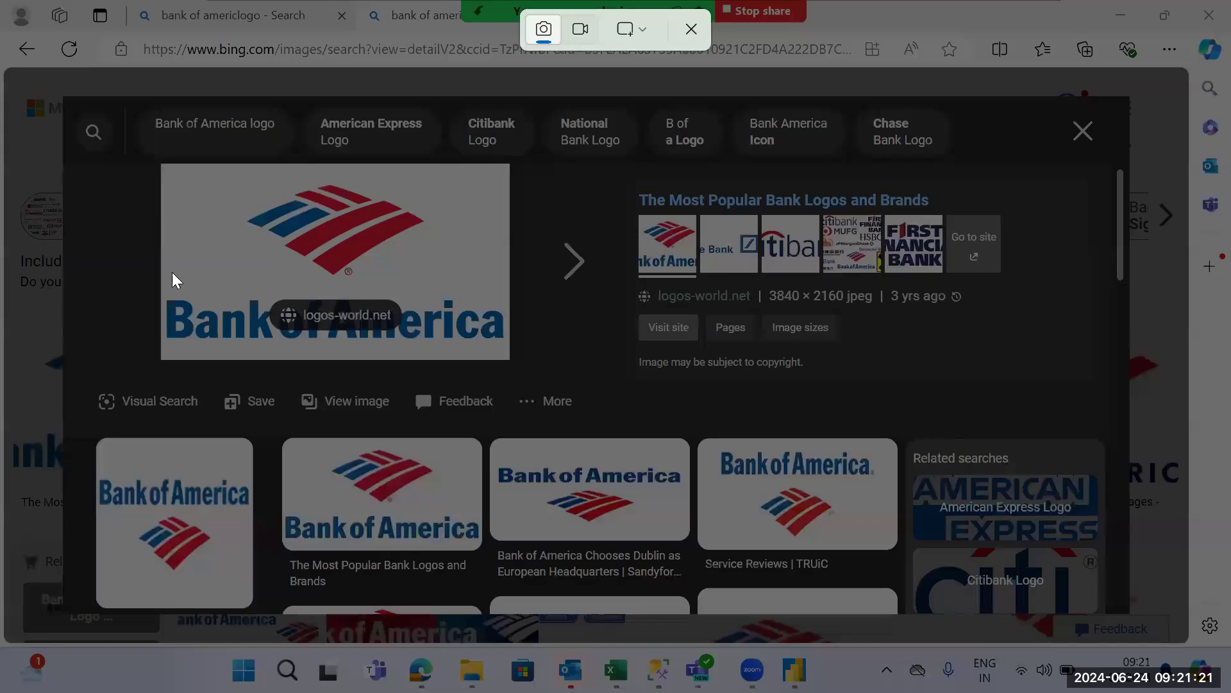
drag(173, 277, 510, 359)
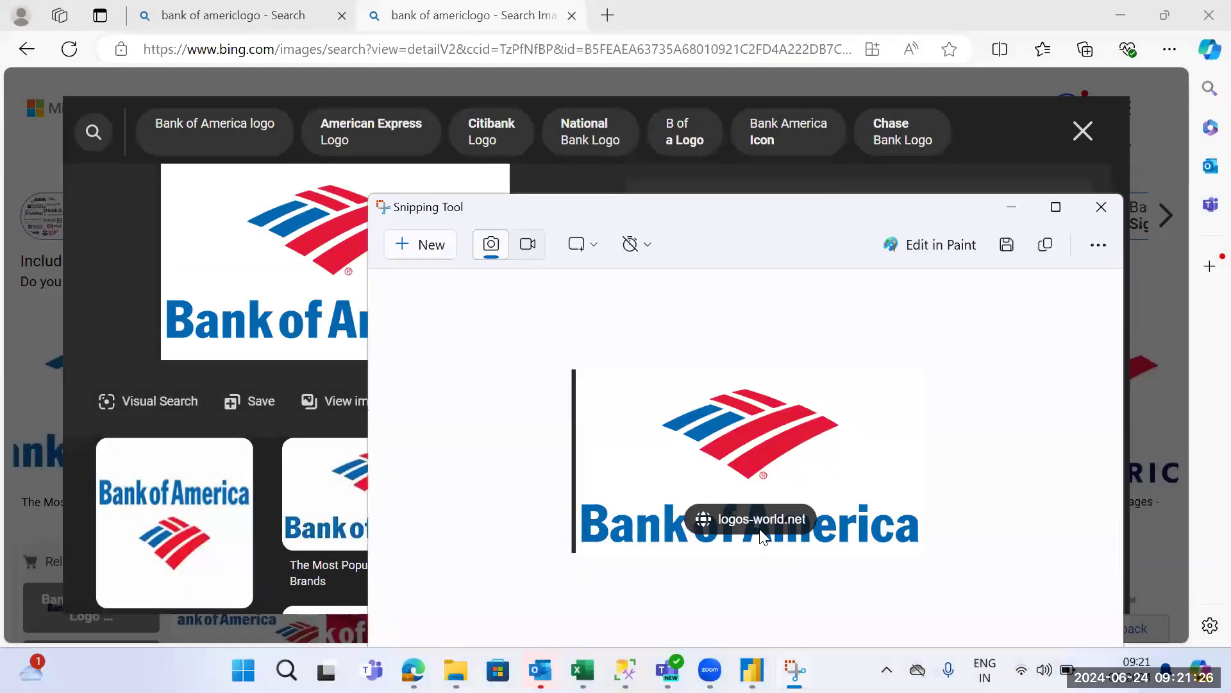
click(426, 243)
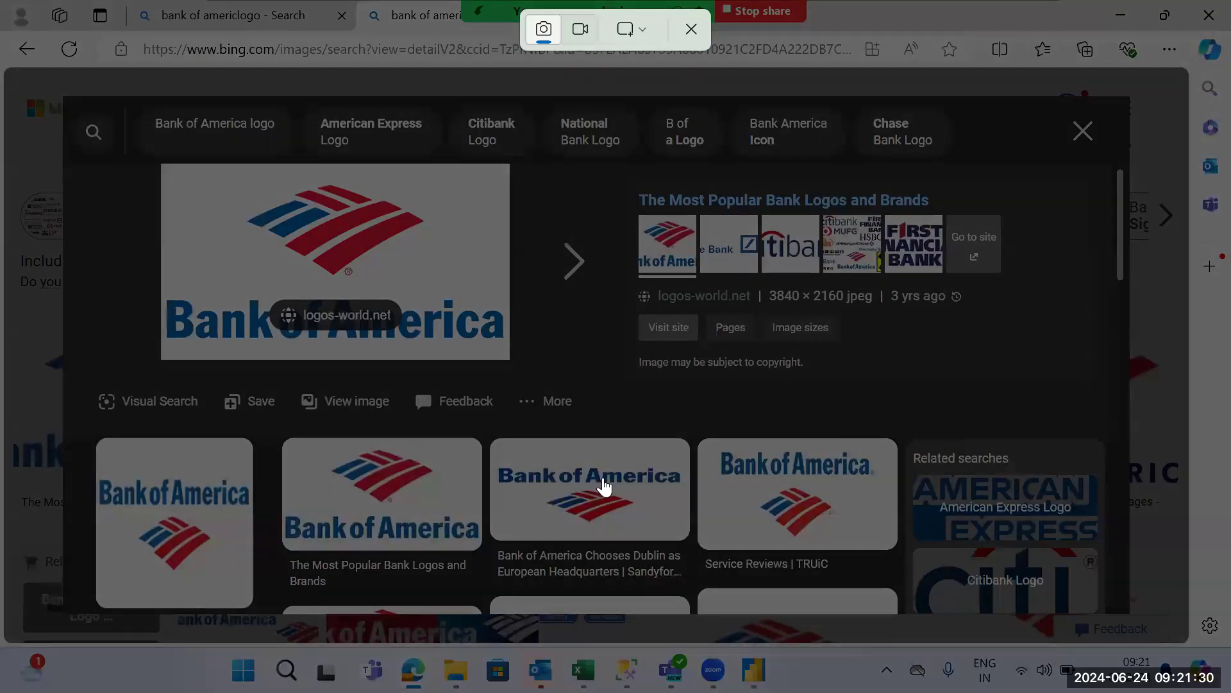
key(Escape)
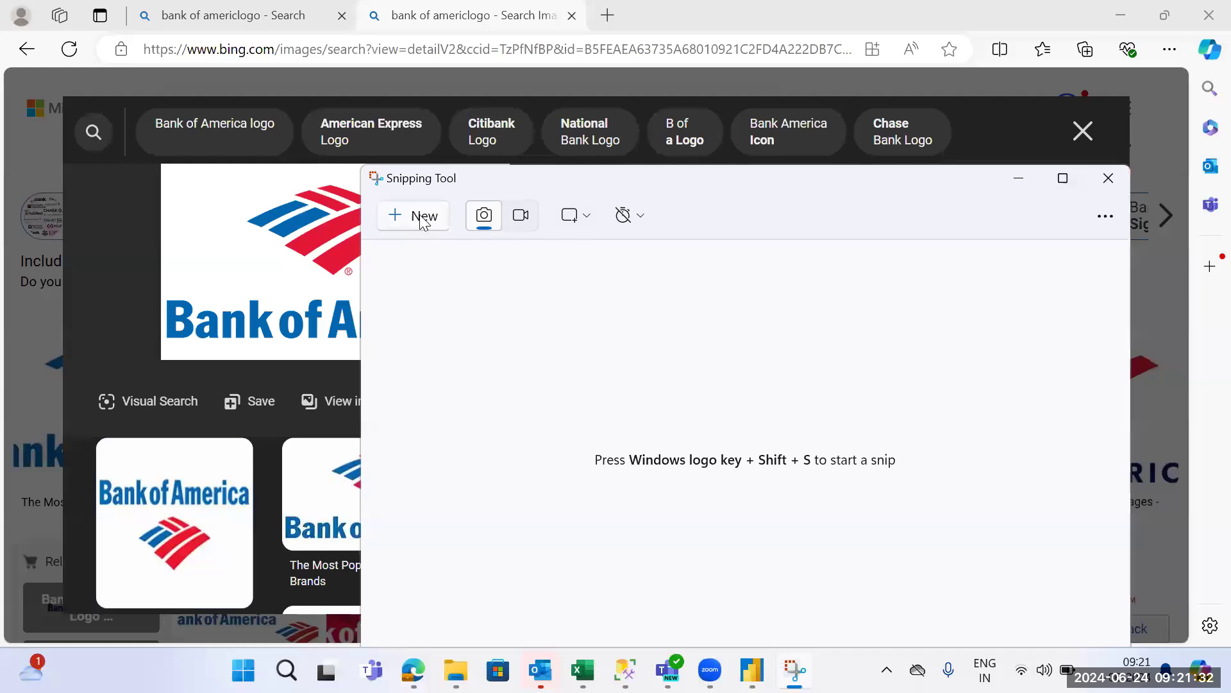
click(421, 220)
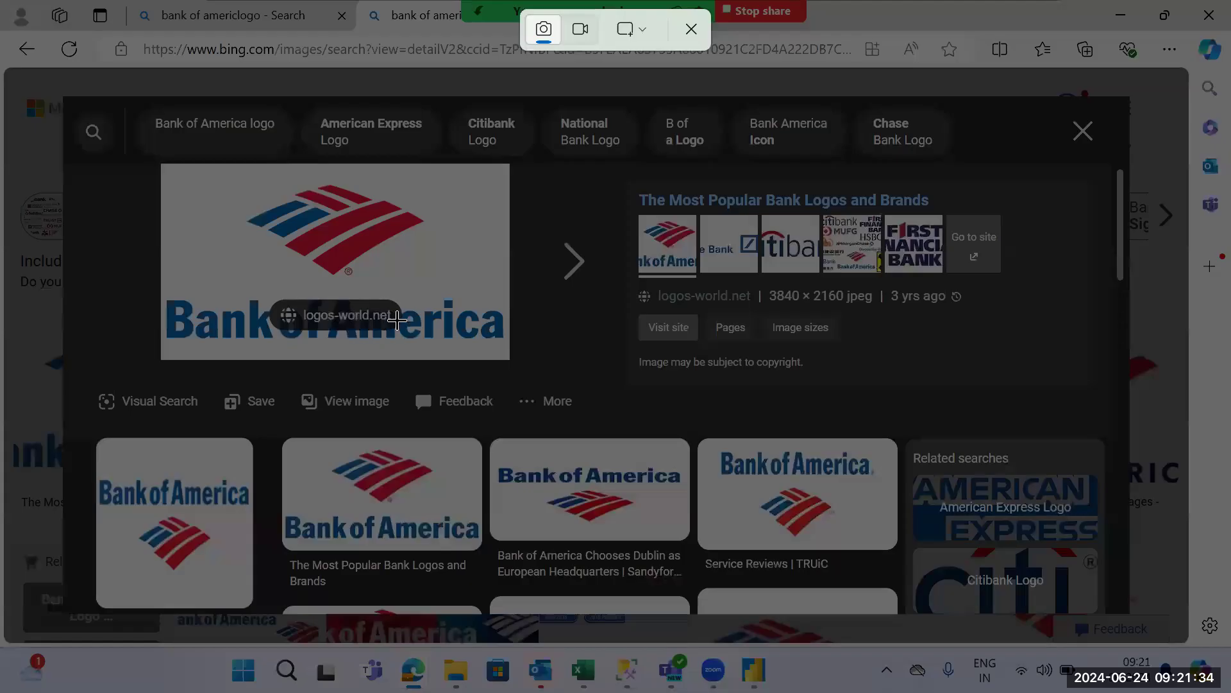
key(Escape)
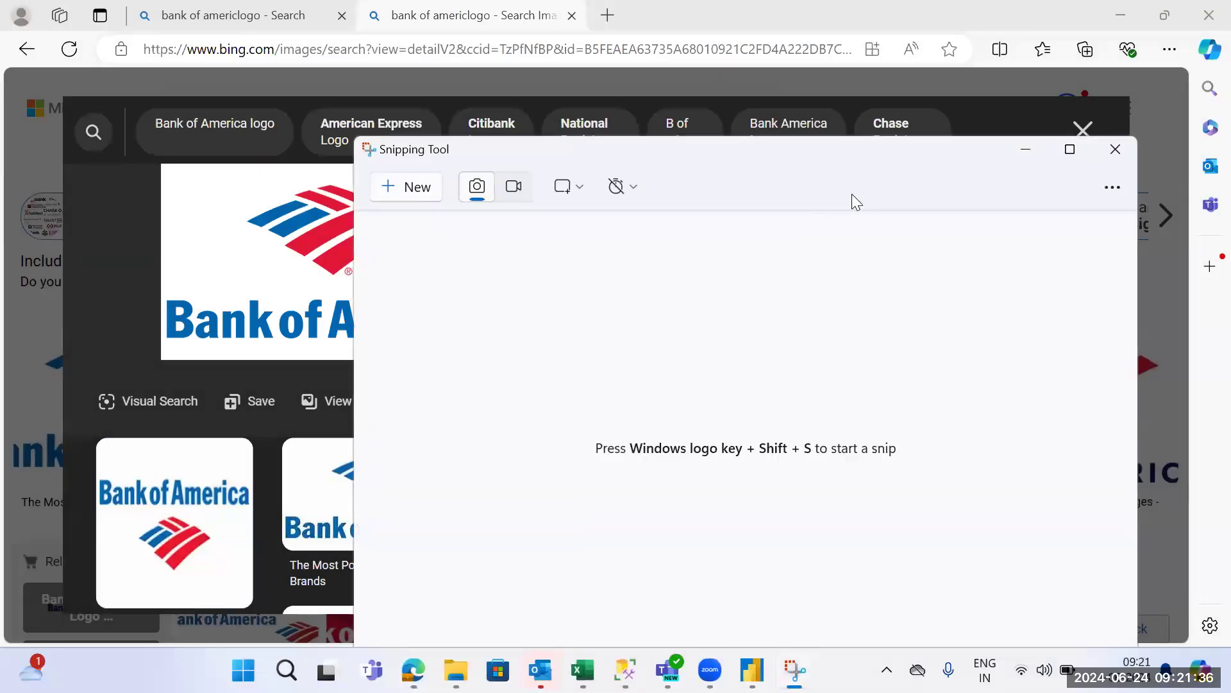
Step: Save the enlarged Bank of America logo from the browser to the Desktop as the JPEG image Bank-of-America-top-logo
click(264, 275)
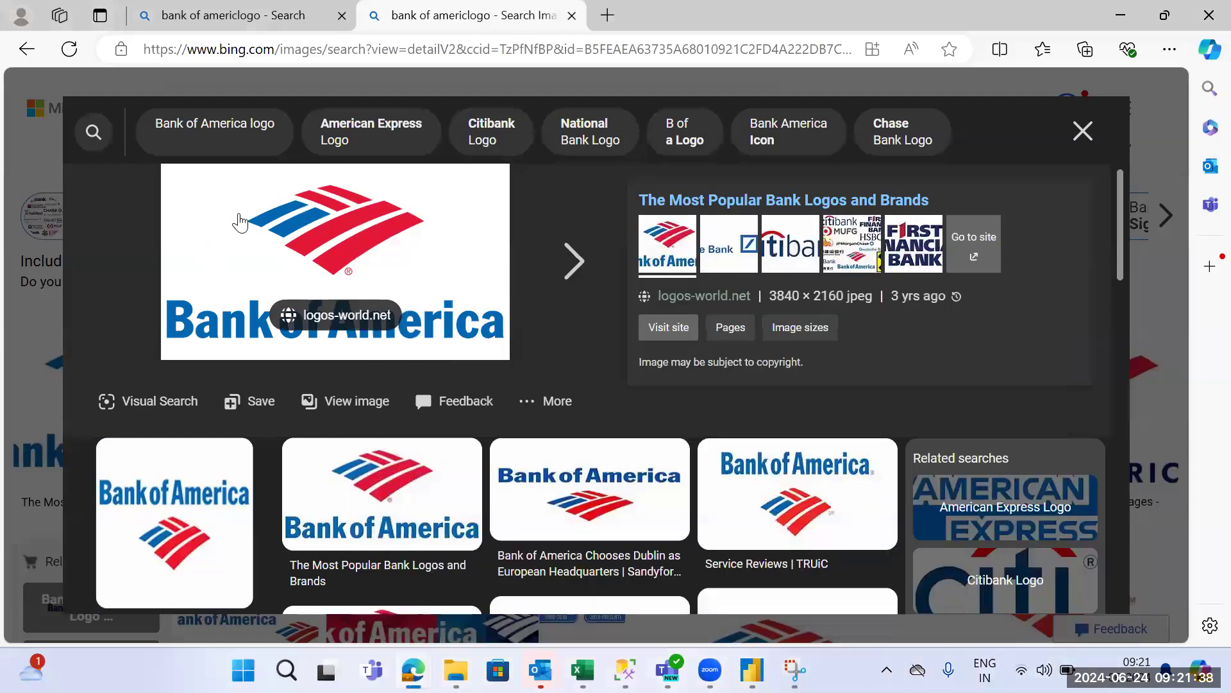
right_click(239, 220)
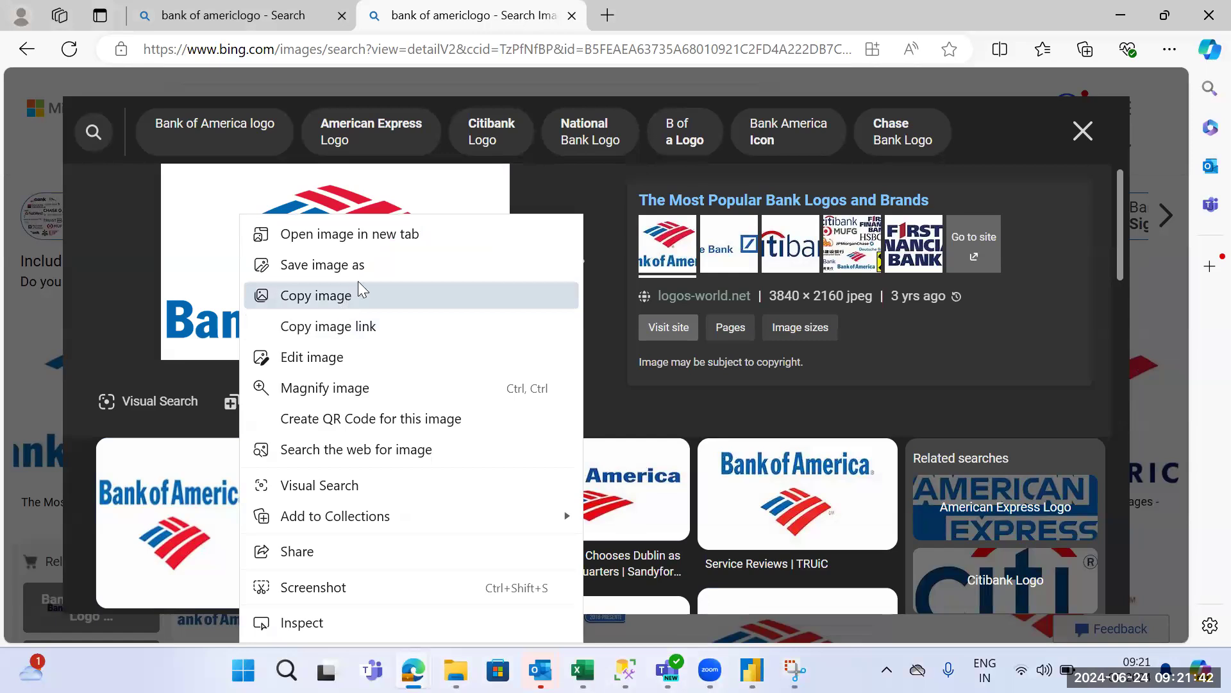
click(383, 269)
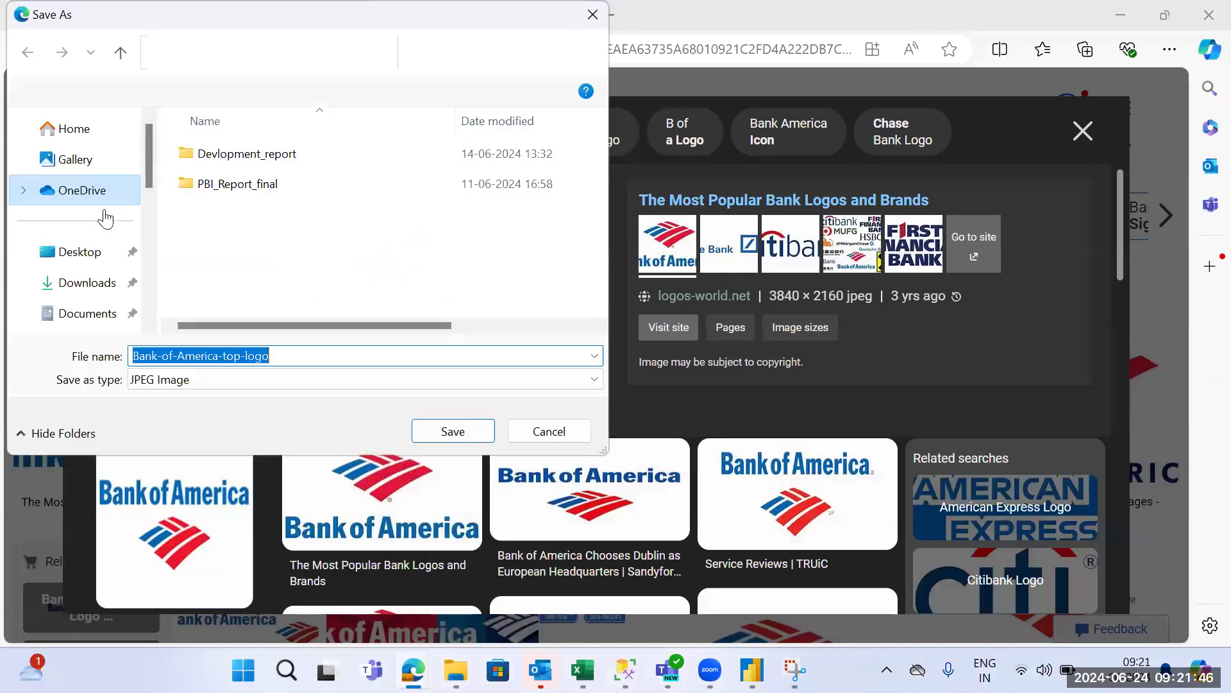
click(90, 251)
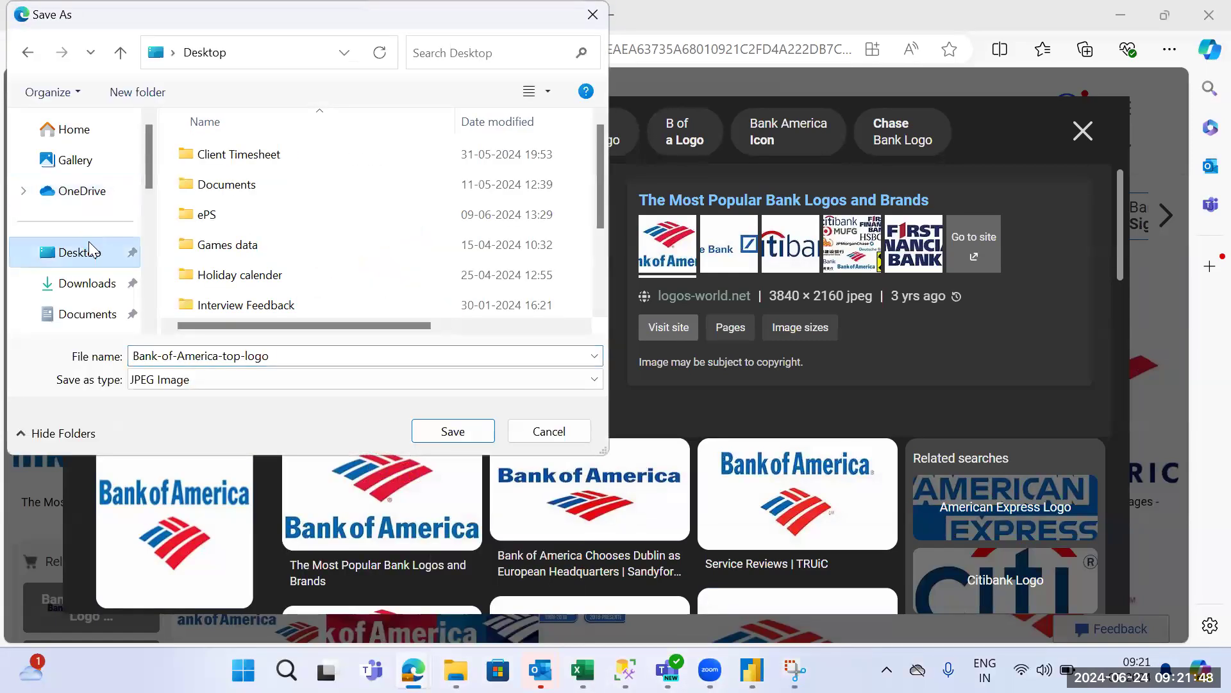
click(449, 431)
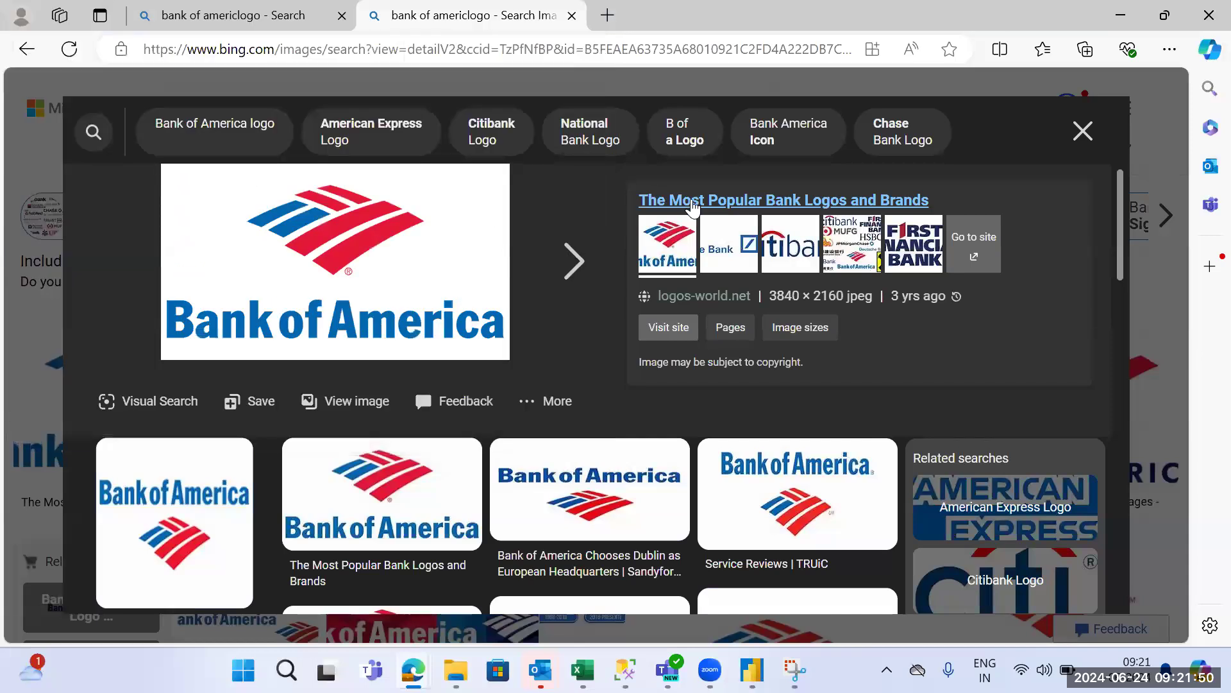
Step: Switch to Power BI, insert the Bank-of-America-top-logo image from the Desktop and move it closer to the "Sales Report" heading
click(752, 670)
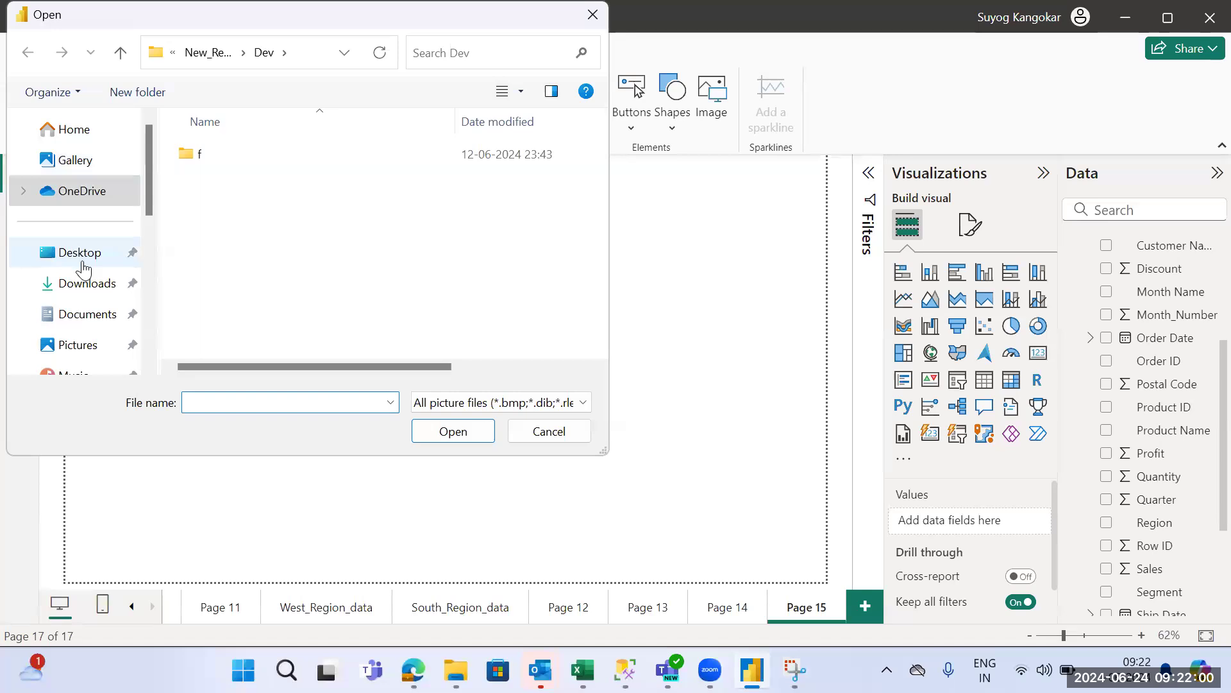
click(82, 258)
drag(601, 155, 628, 346)
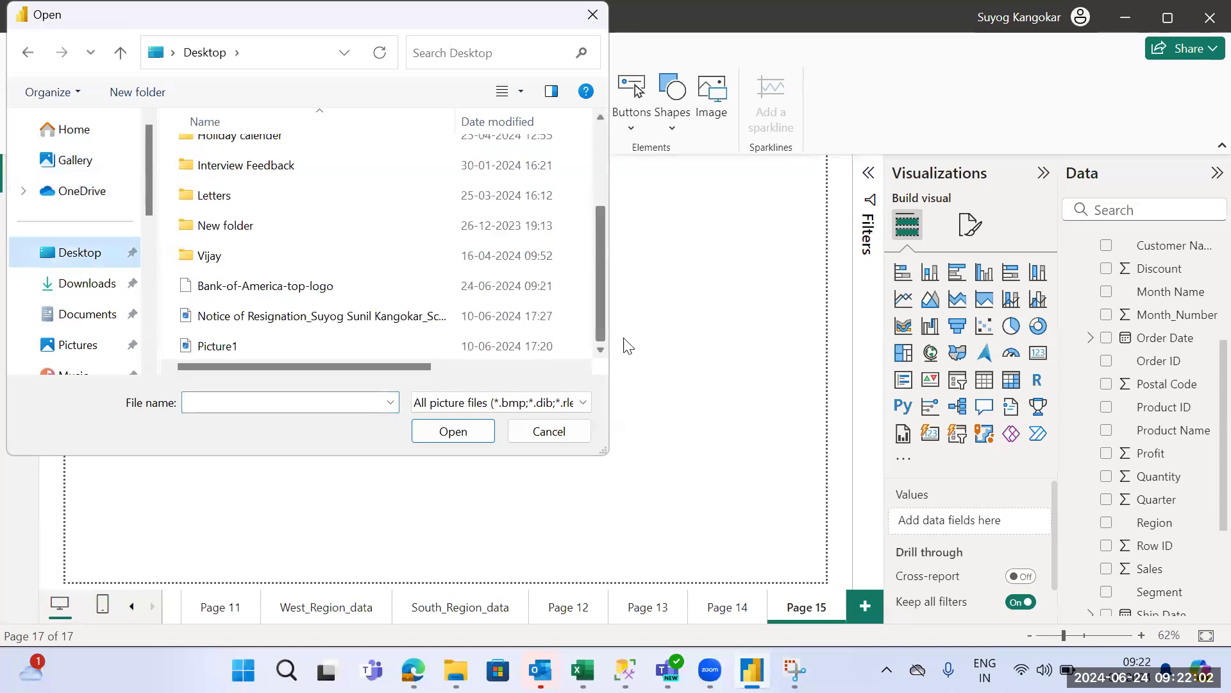
click(391, 288)
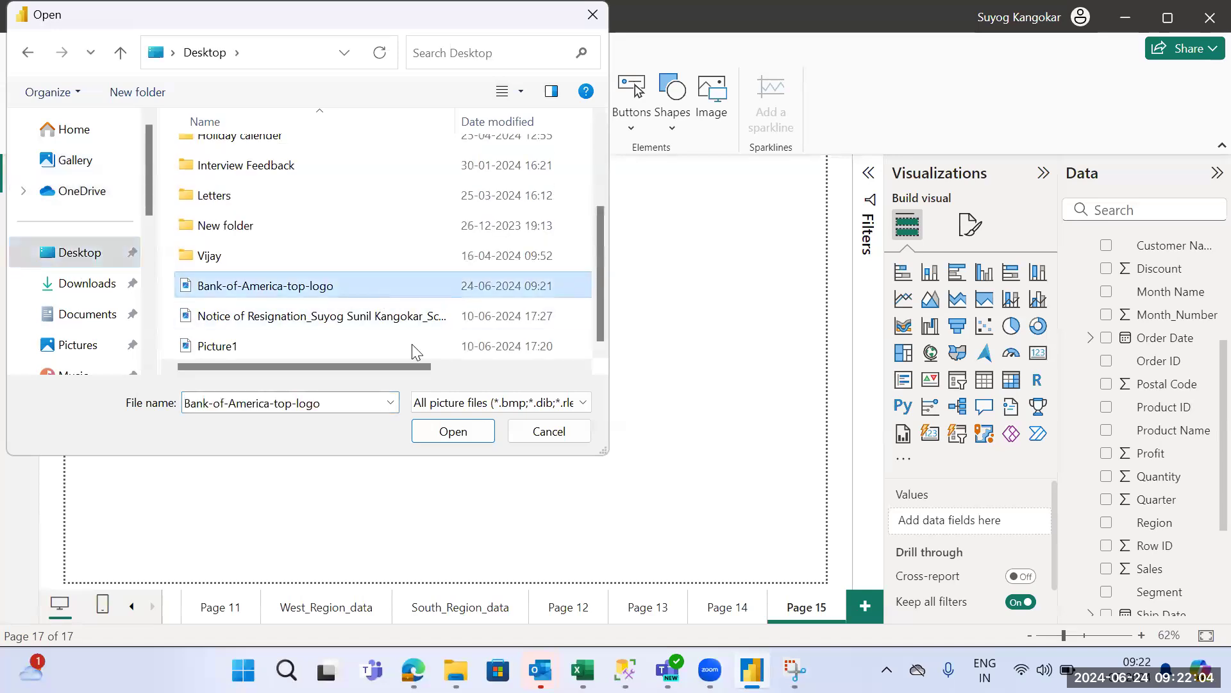
click(452, 433)
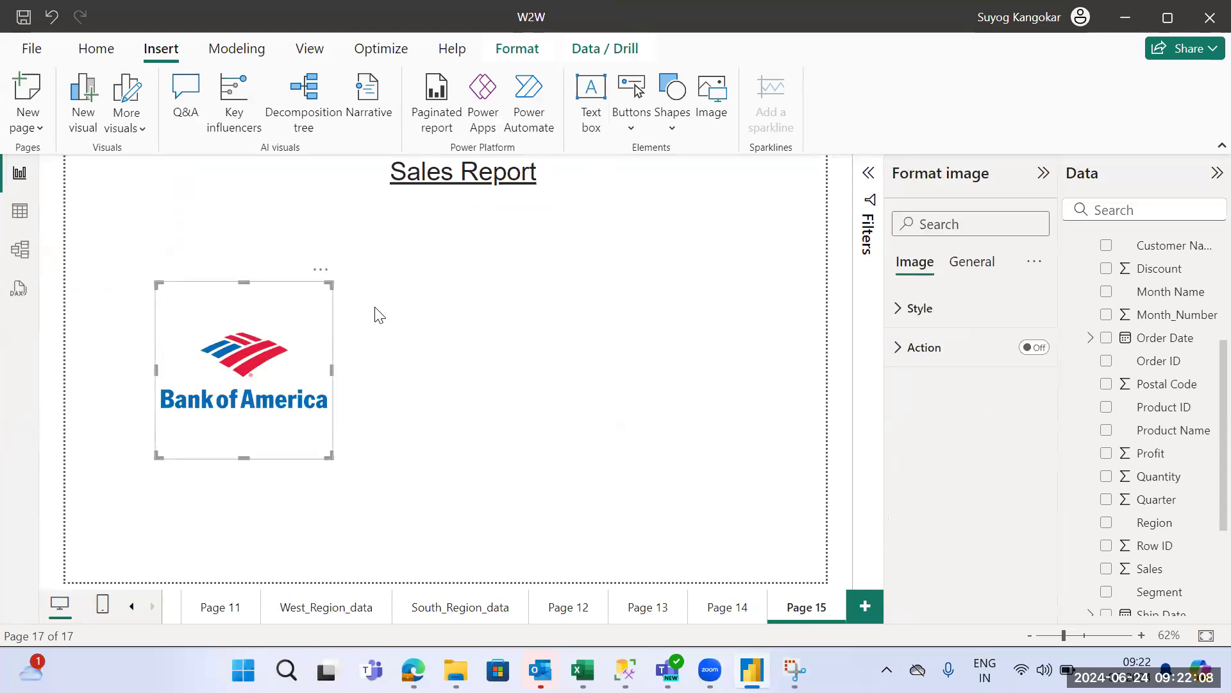
drag(306, 347, 394, 305)
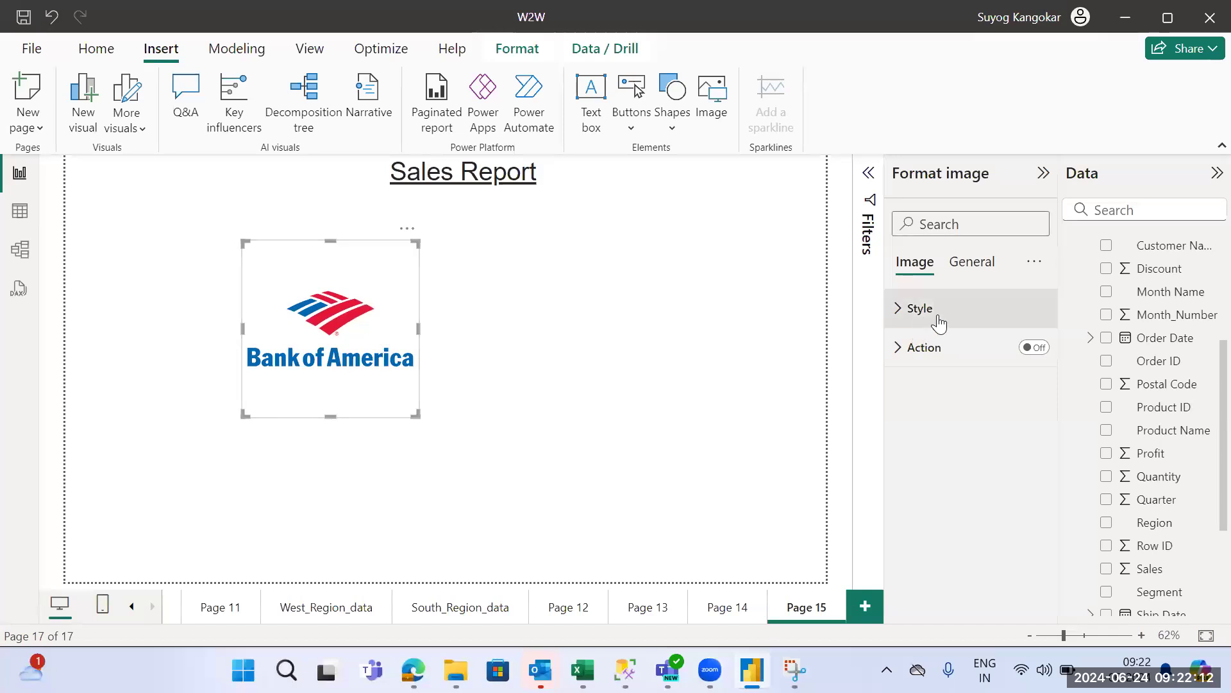
Step: Try a green background on the logo image and switch the background off again
click(970, 263)
click(962, 386)
click(1026, 432)
click(927, 482)
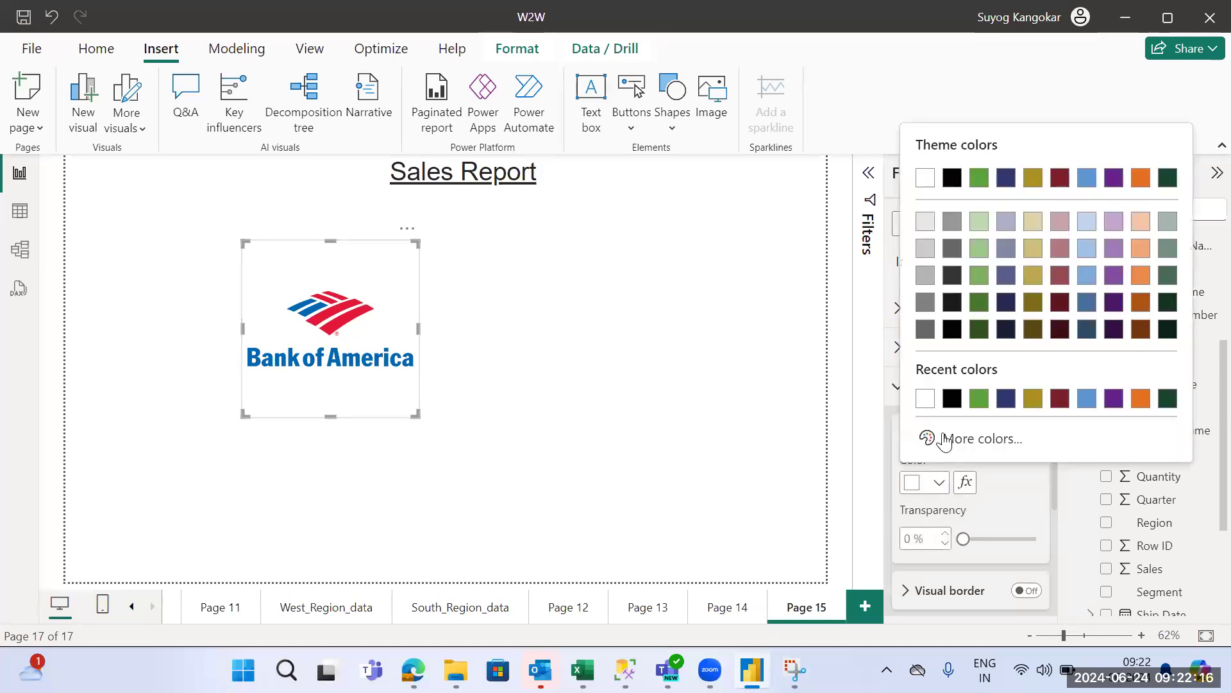
click(979, 398)
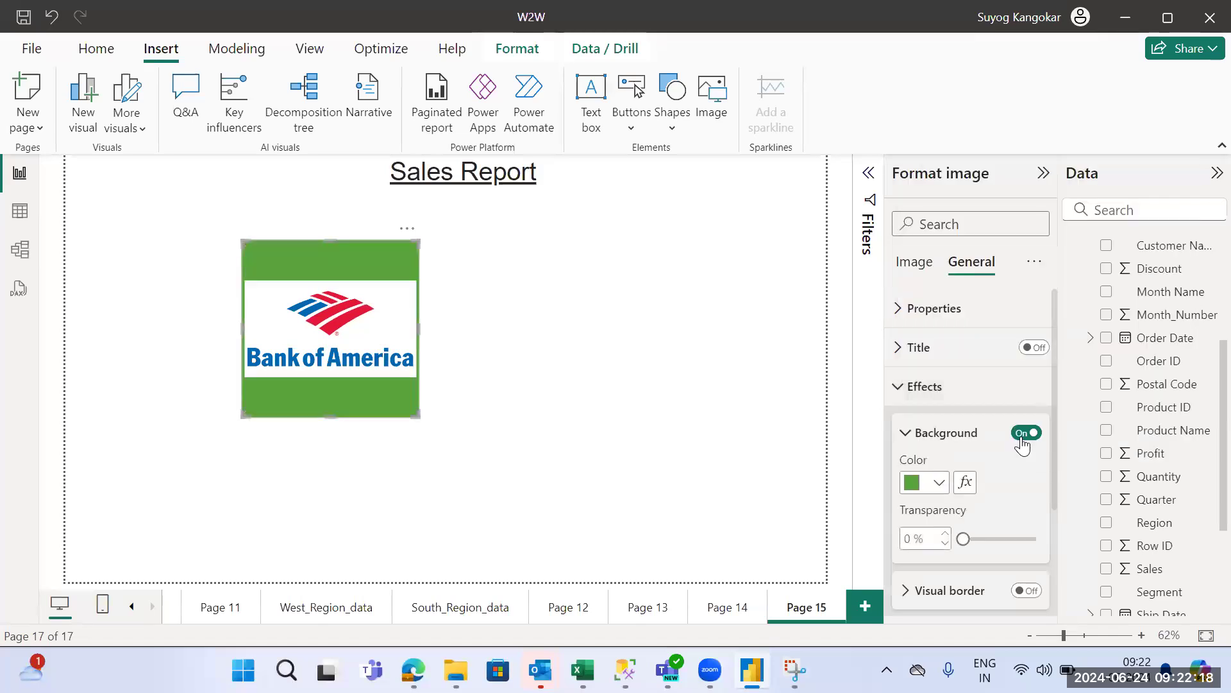
click(1028, 434)
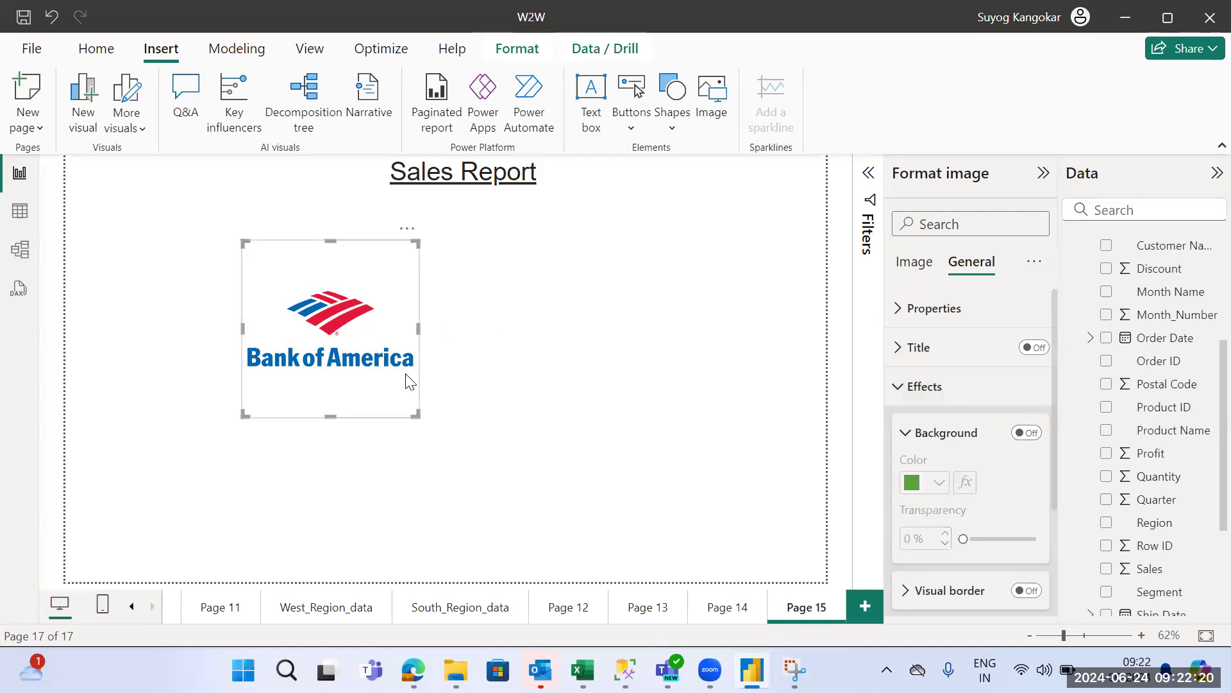
Step: Shrink the logo image to about 165 wide by 74 high and place it in the page's upper-left corner
drag(416, 413, 310, 309)
click(306, 377)
click(306, 378)
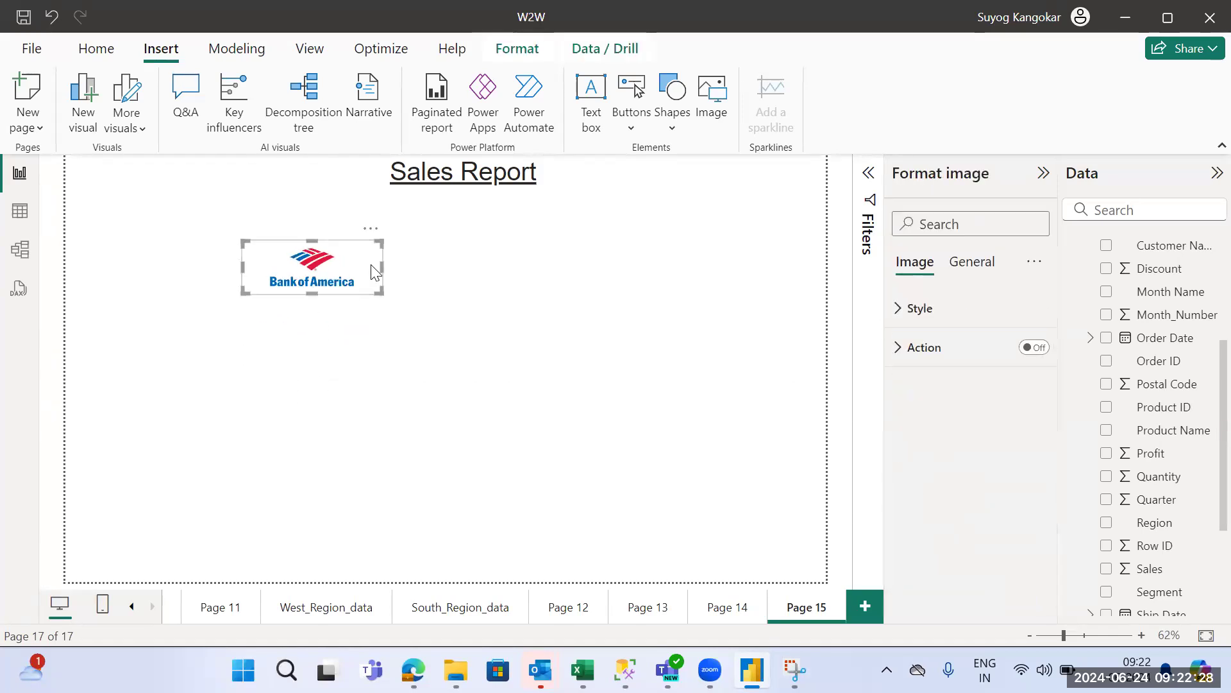
drag(383, 267, 338, 267)
drag(251, 266, 128, 197)
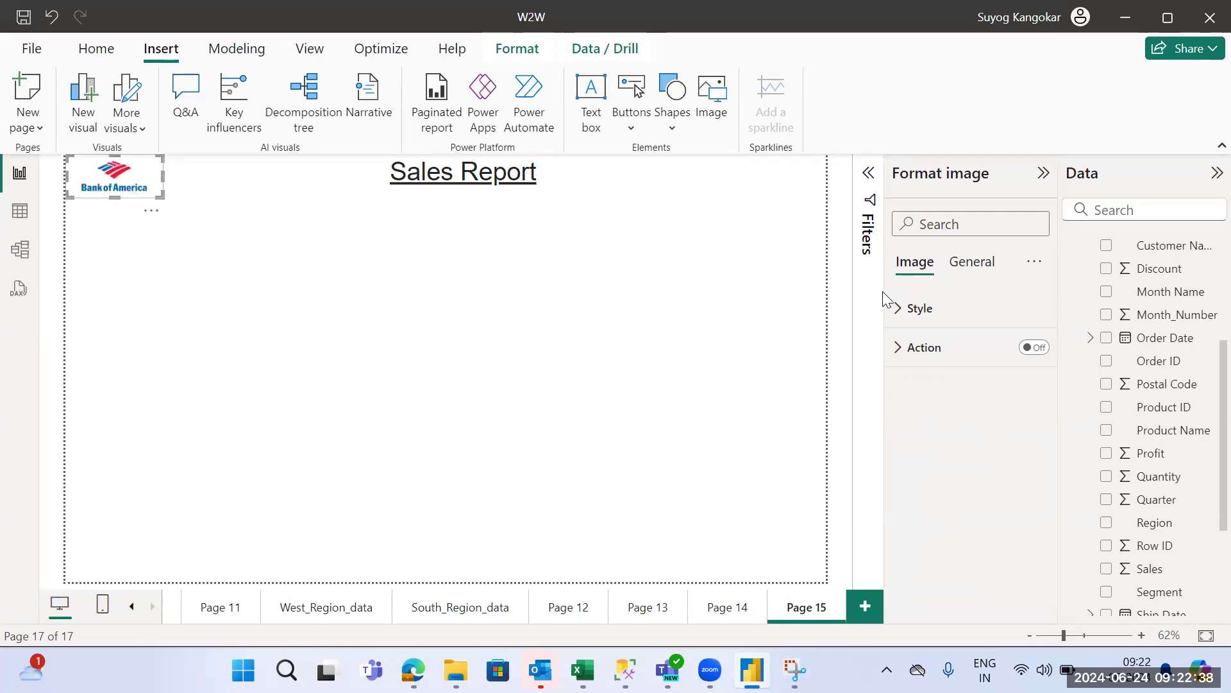
Step: Try the Fit and Fill scaling options on the logo image and return the scaling to Normal
click(929, 322)
click(972, 380)
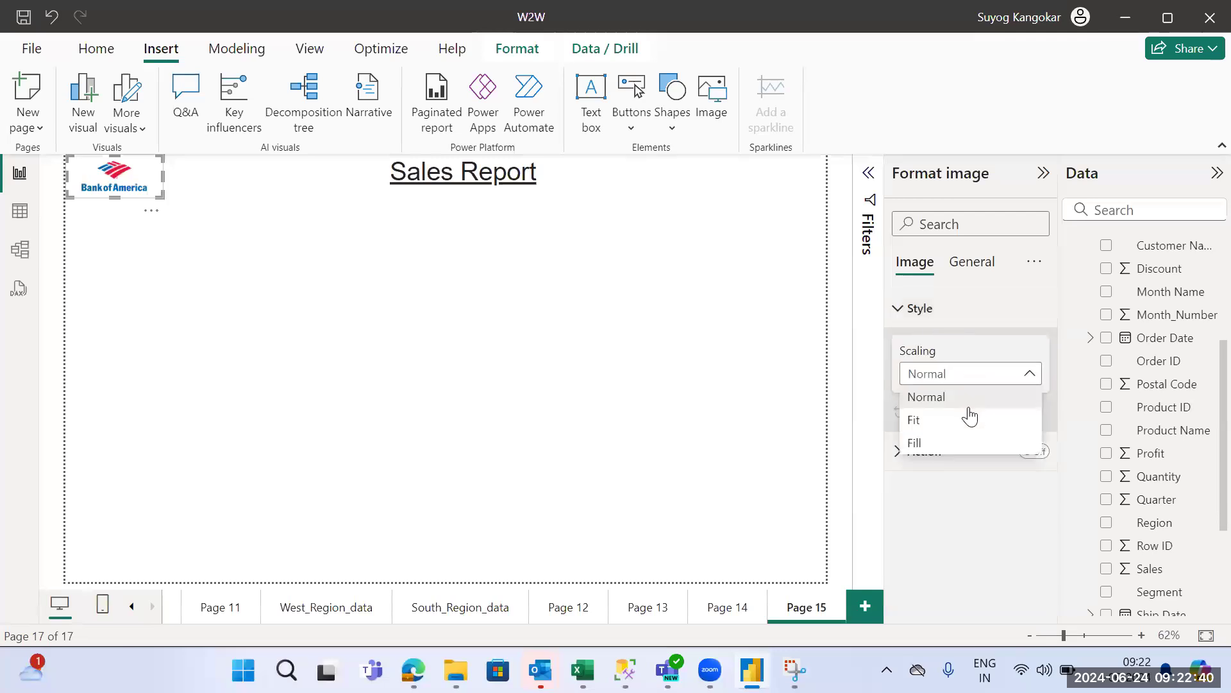
click(970, 416)
click(969, 381)
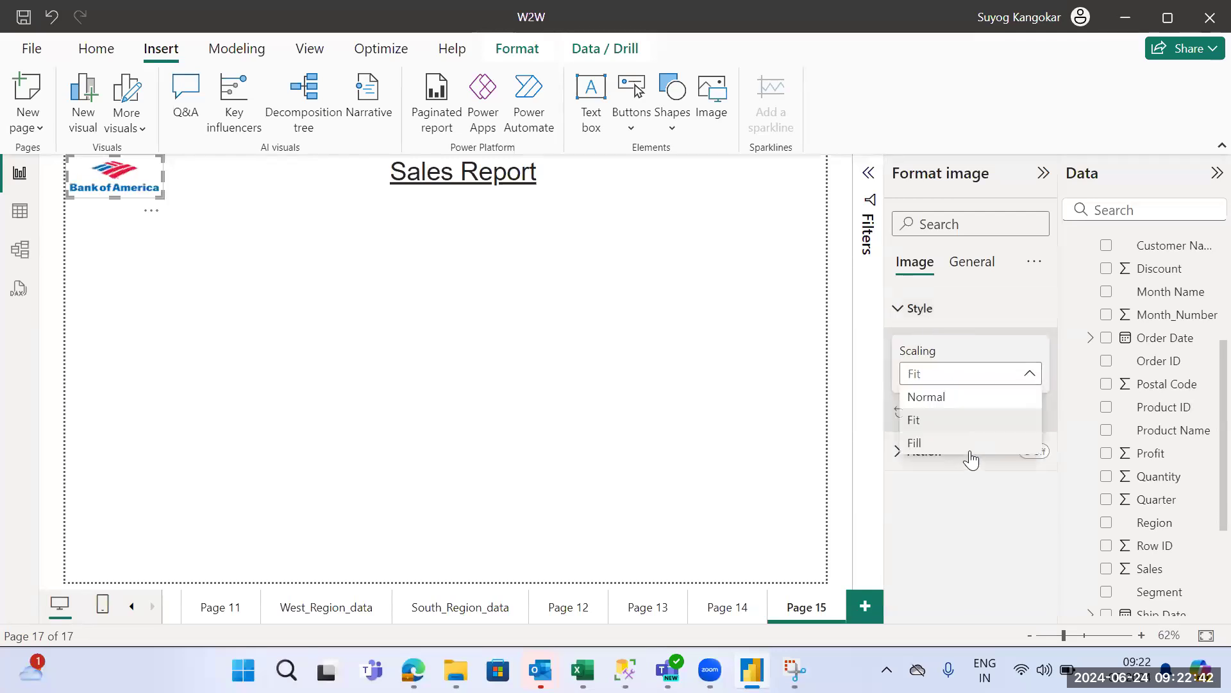
click(968, 442)
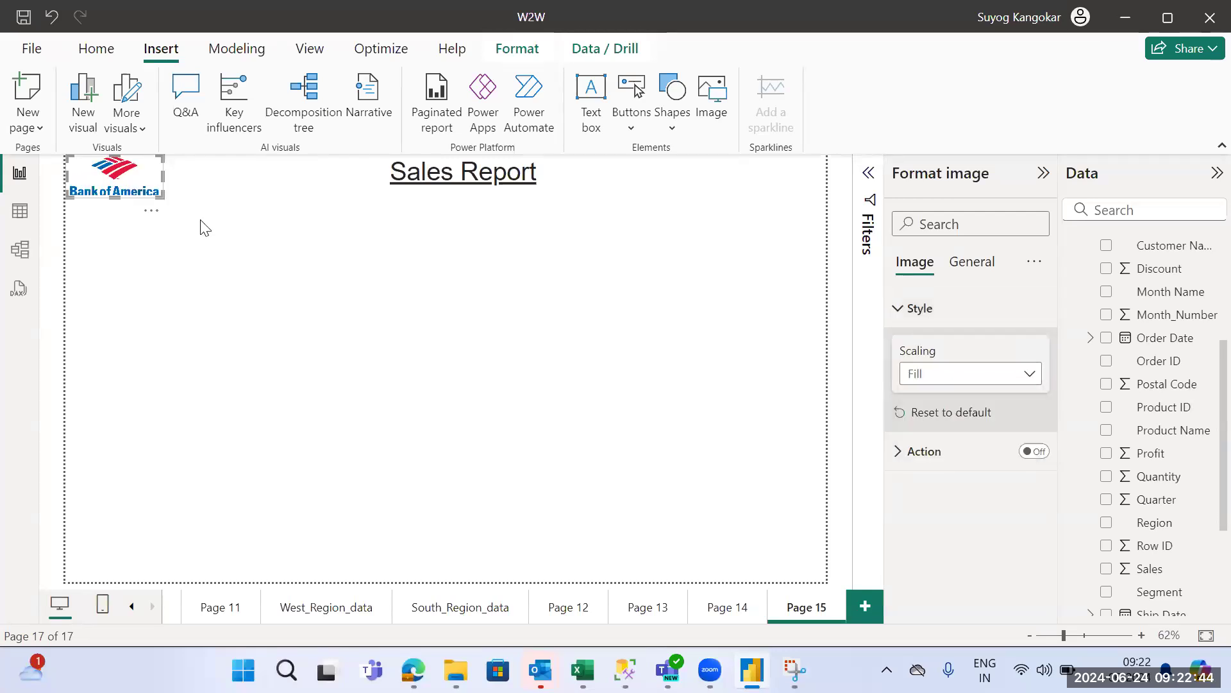
click(943, 381)
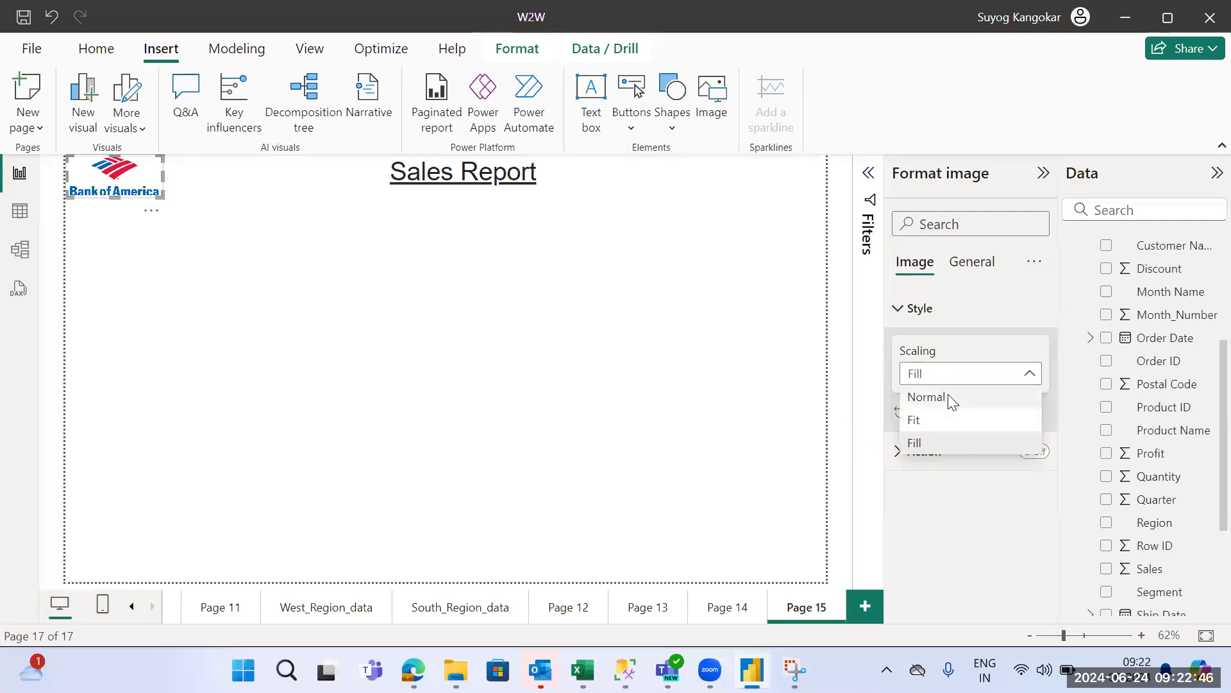
click(948, 397)
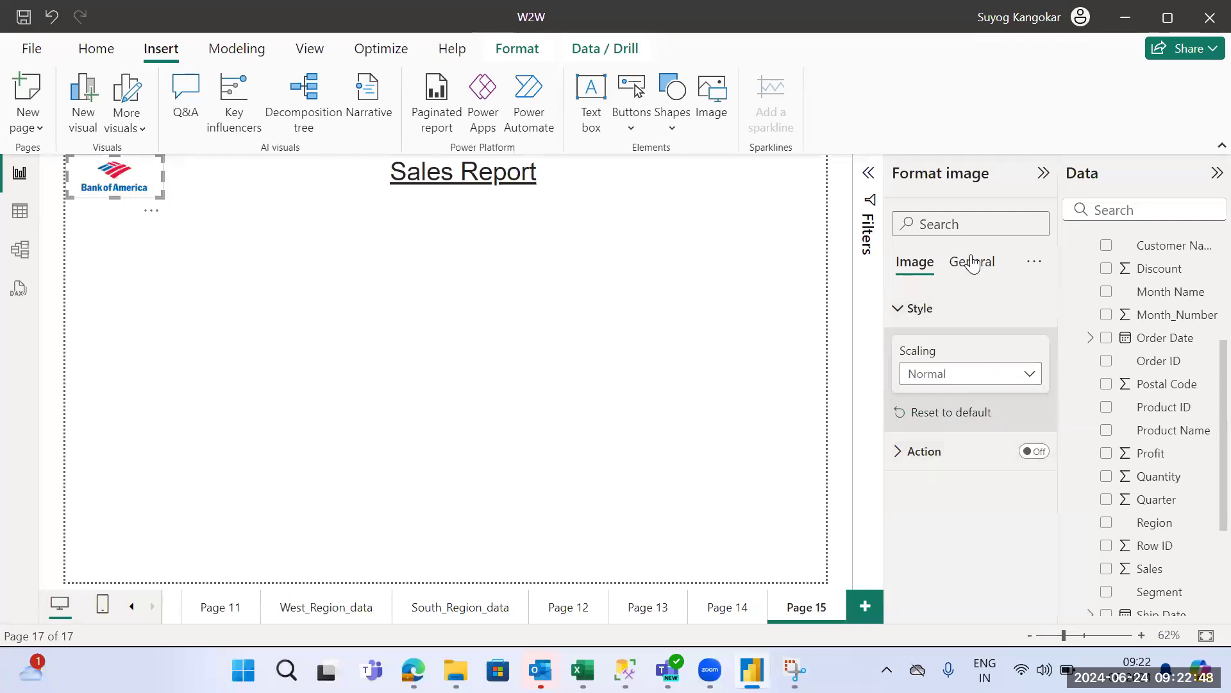
Step: Try a height of 75 on the logo image, restore it to 74 and review its position settings
click(972, 261)
click(930, 308)
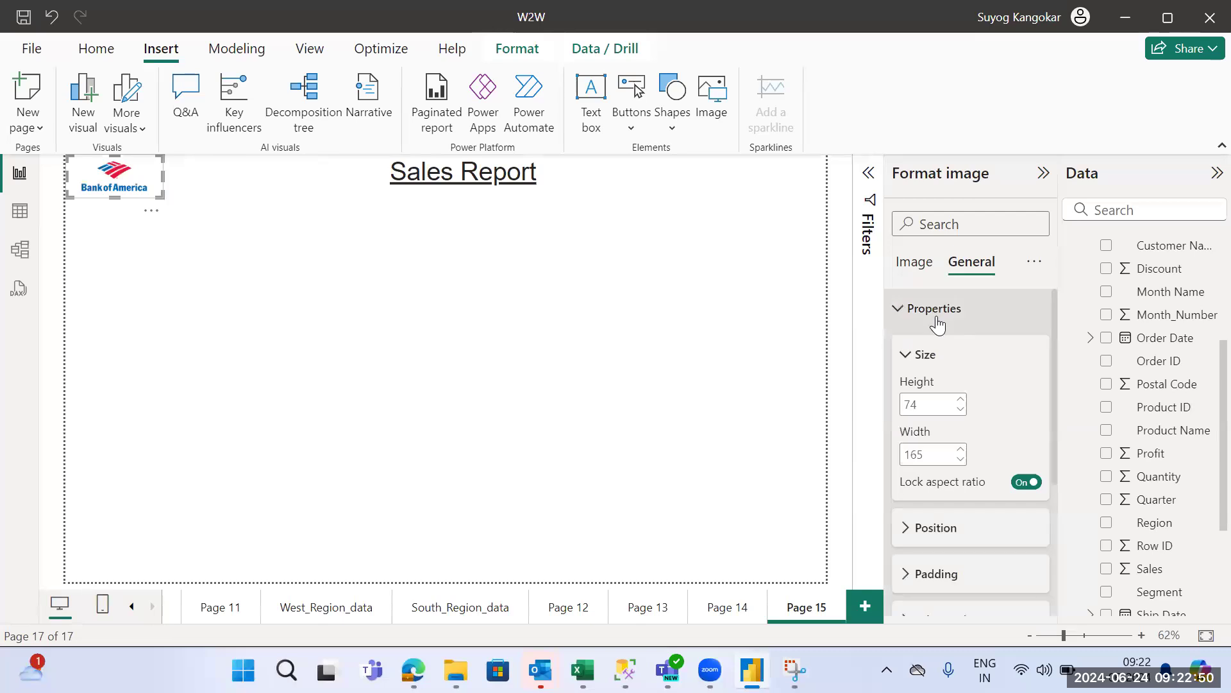
click(960, 400)
click(960, 400)
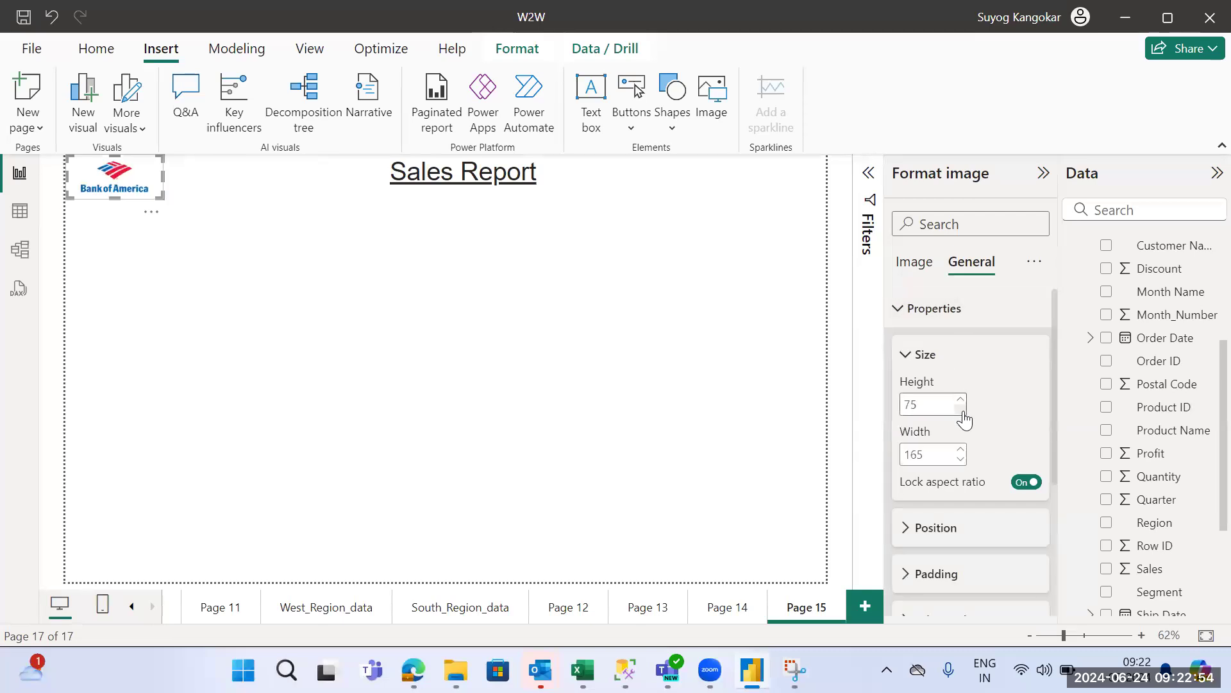
click(901, 309)
click(913, 321)
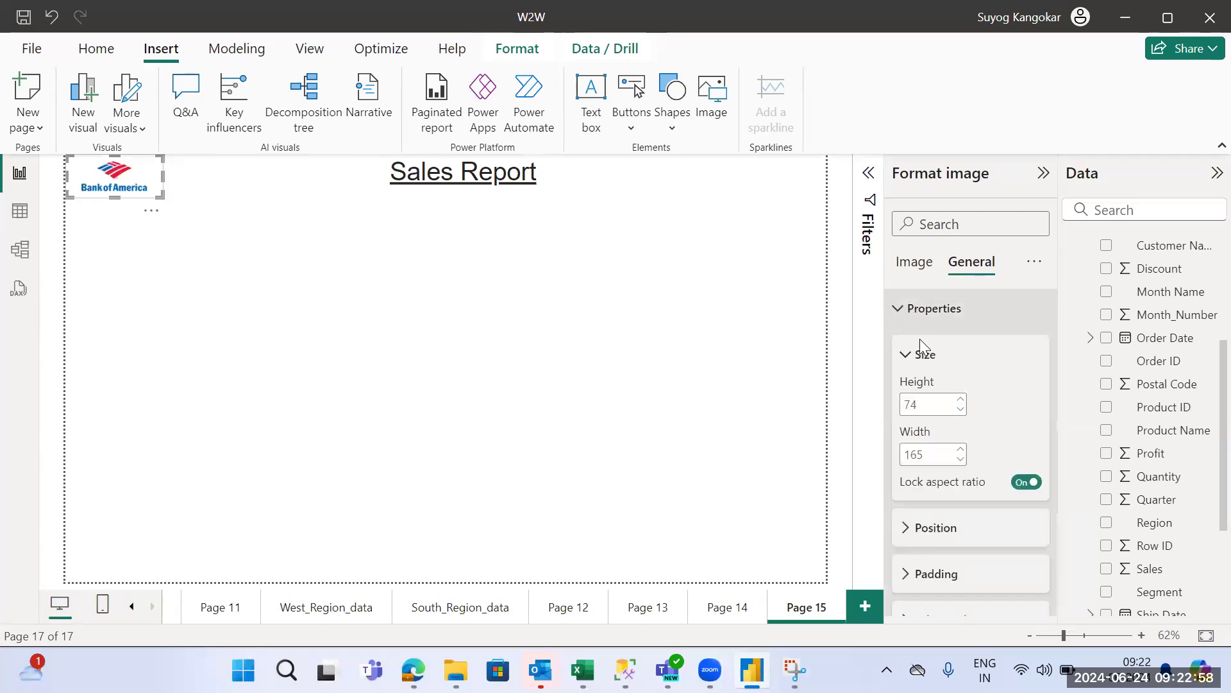
click(945, 532)
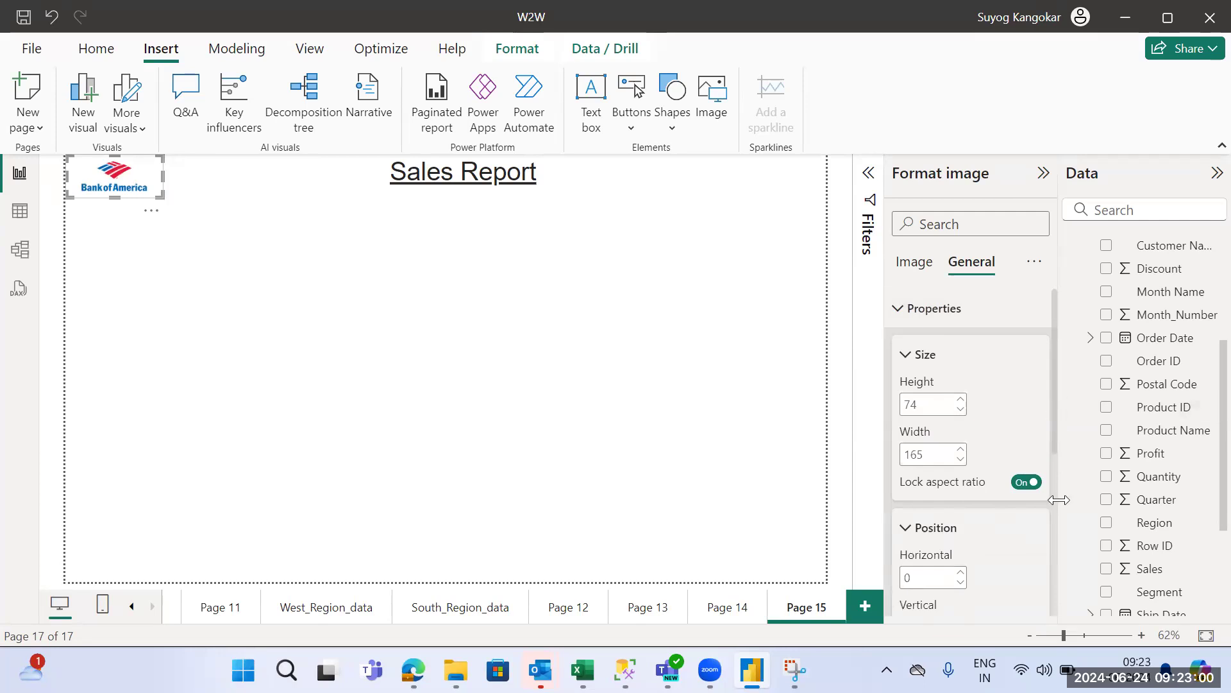
scroll(1056, 551, down, 4)
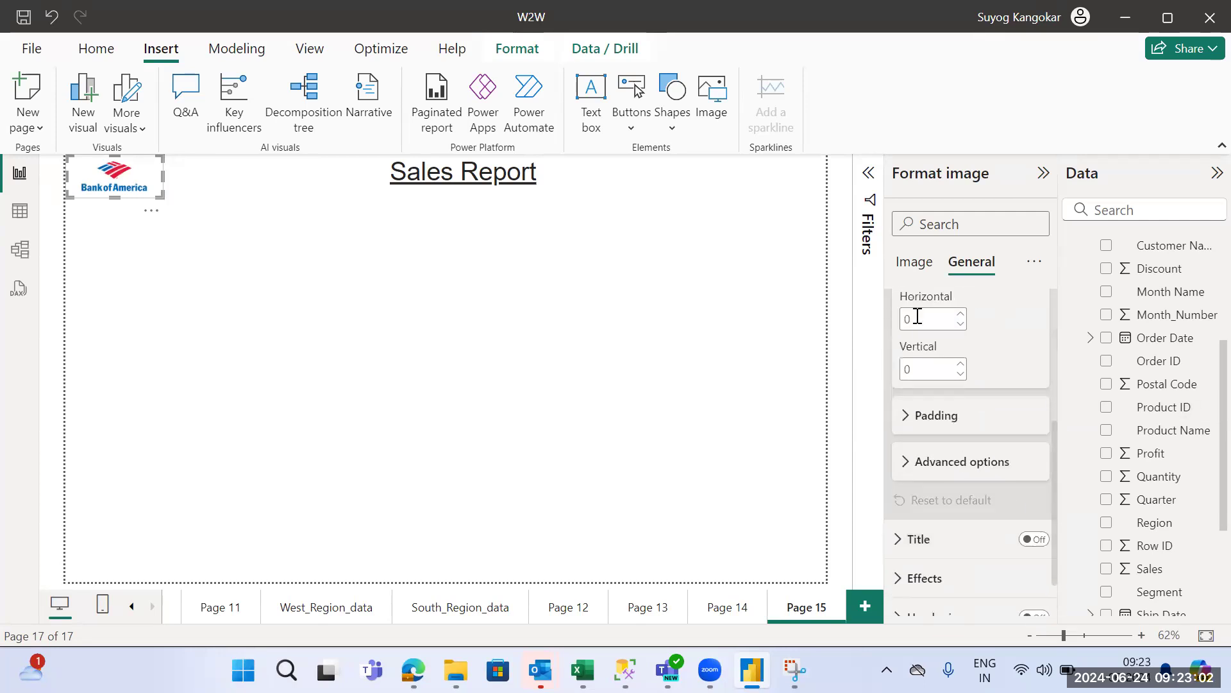
click(670, 324)
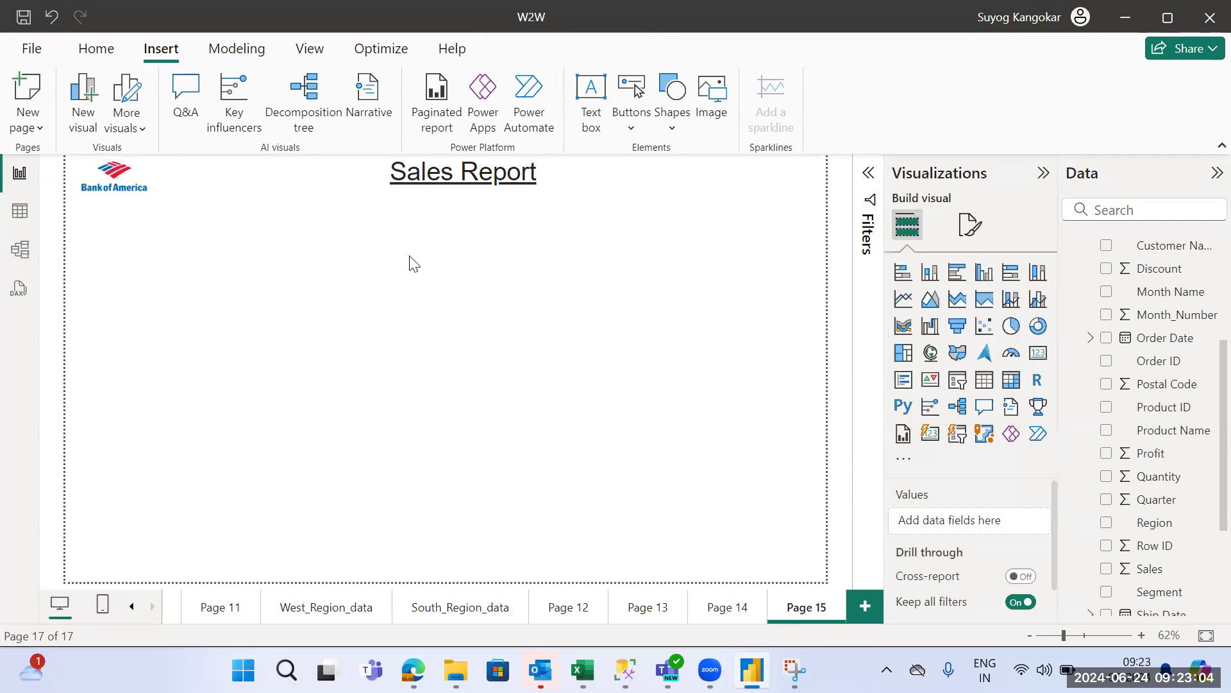
Step: Widen the "Sales Report" text box on both sides so it spans from the logo to the page's right edge
click(134, 201)
click(359, 221)
click(538, 208)
drag(533, 211, 826, 177)
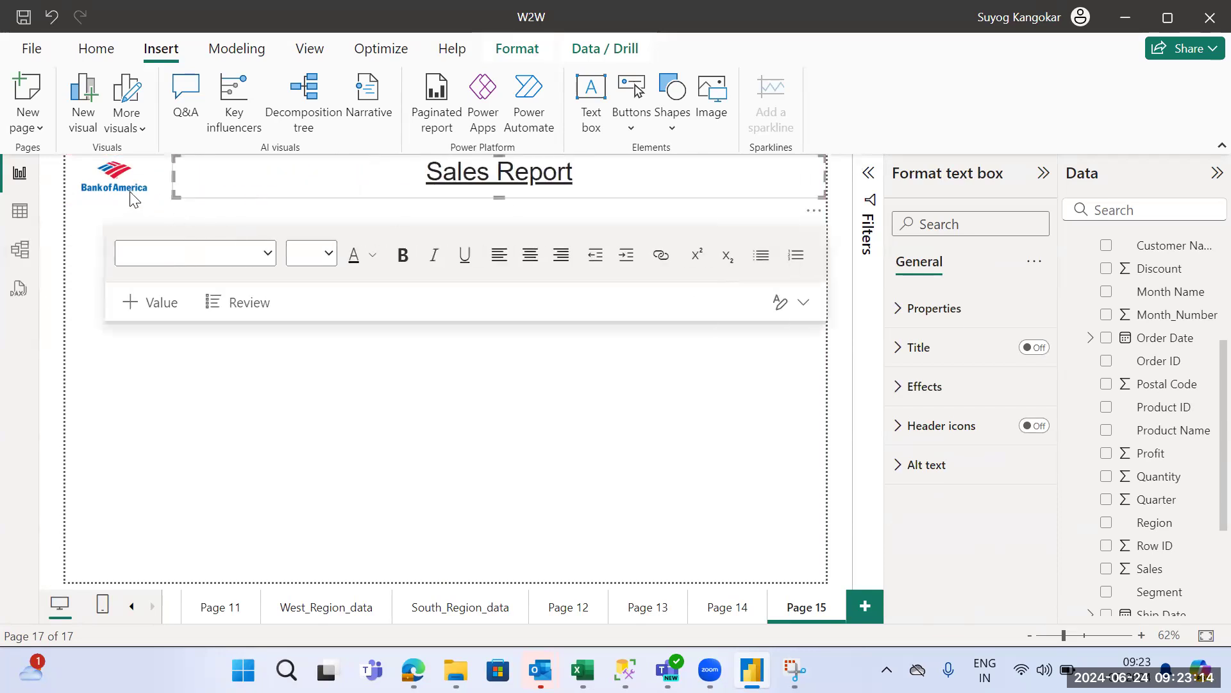
drag(175, 178, 144, 184)
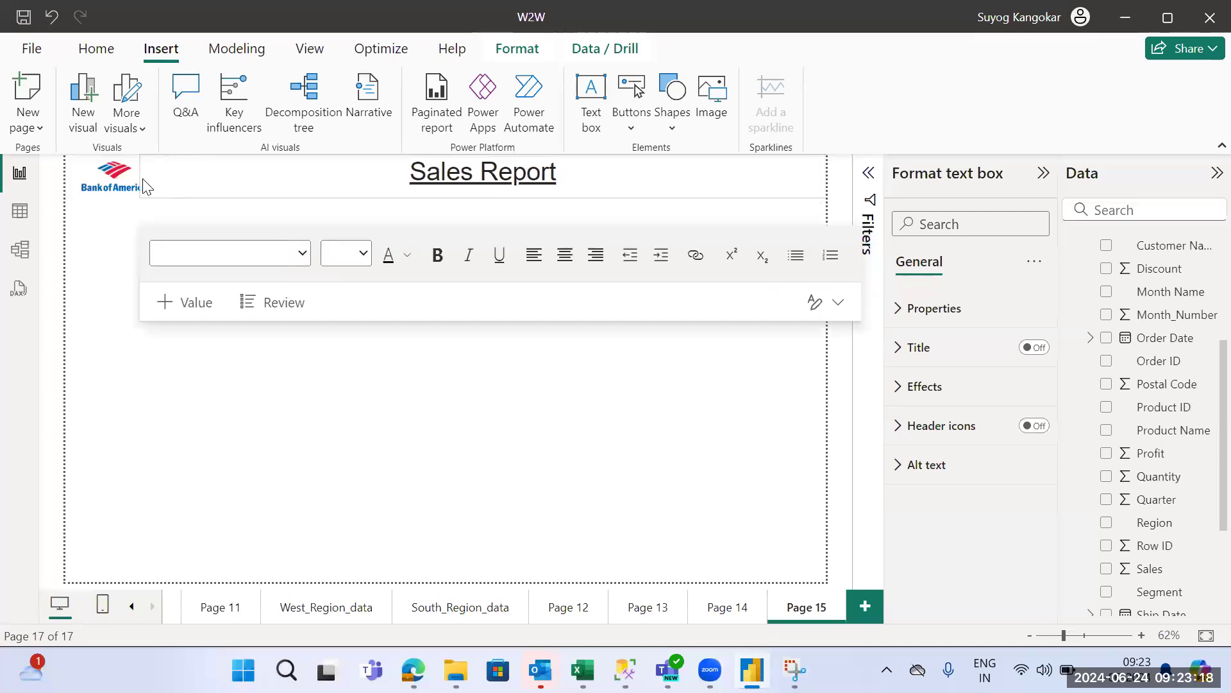
Step: Group the Bank of America logo and the "Sales Report" text box, and try moving the grouped header on the page
ctrl+click(110, 186)
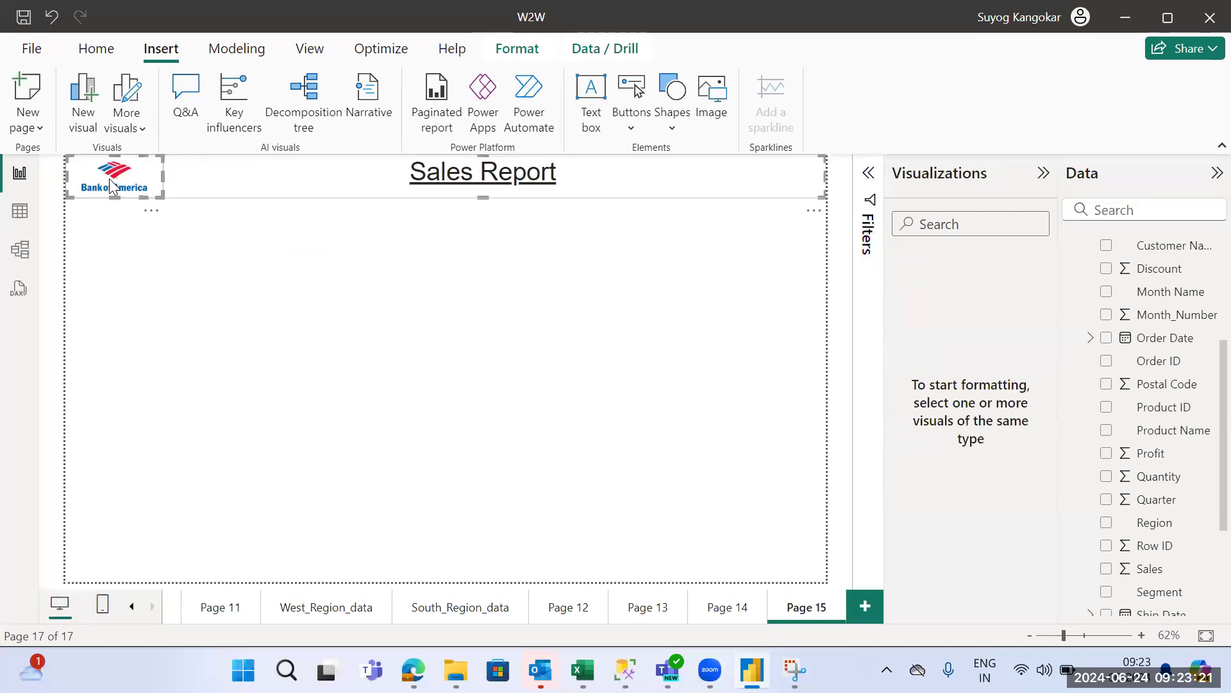
ctrl+click(200, 184)
click(325, 186)
click(326, 186)
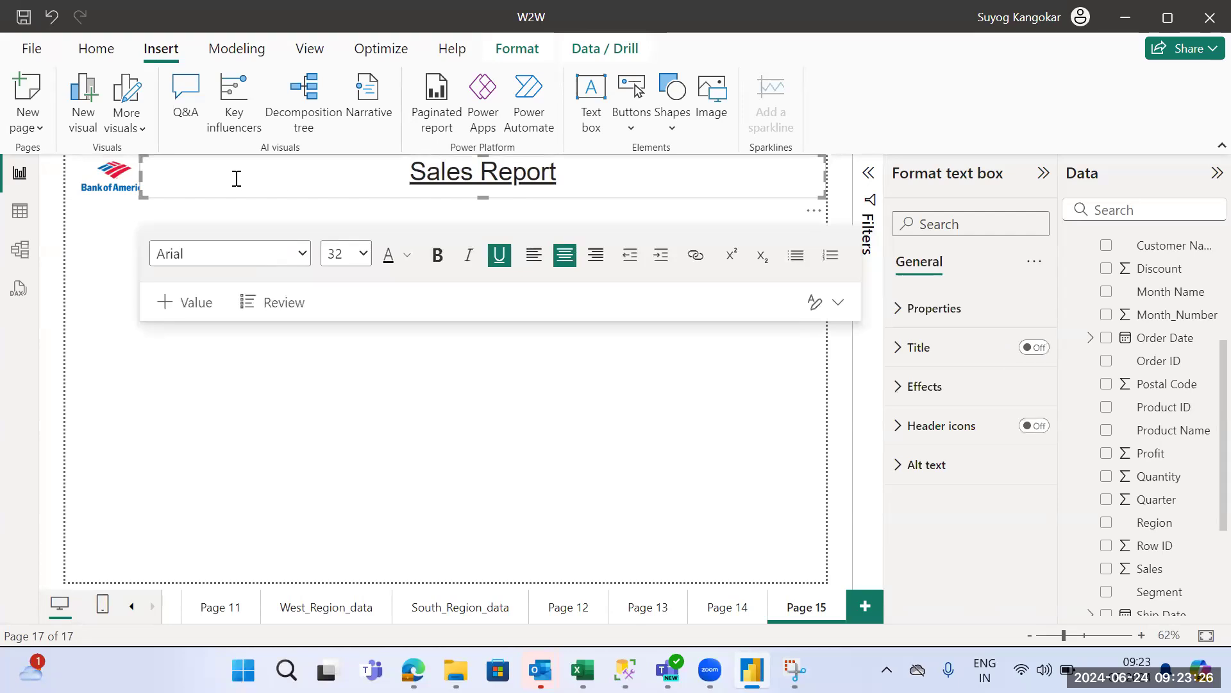
ctrl+click(112, 182)
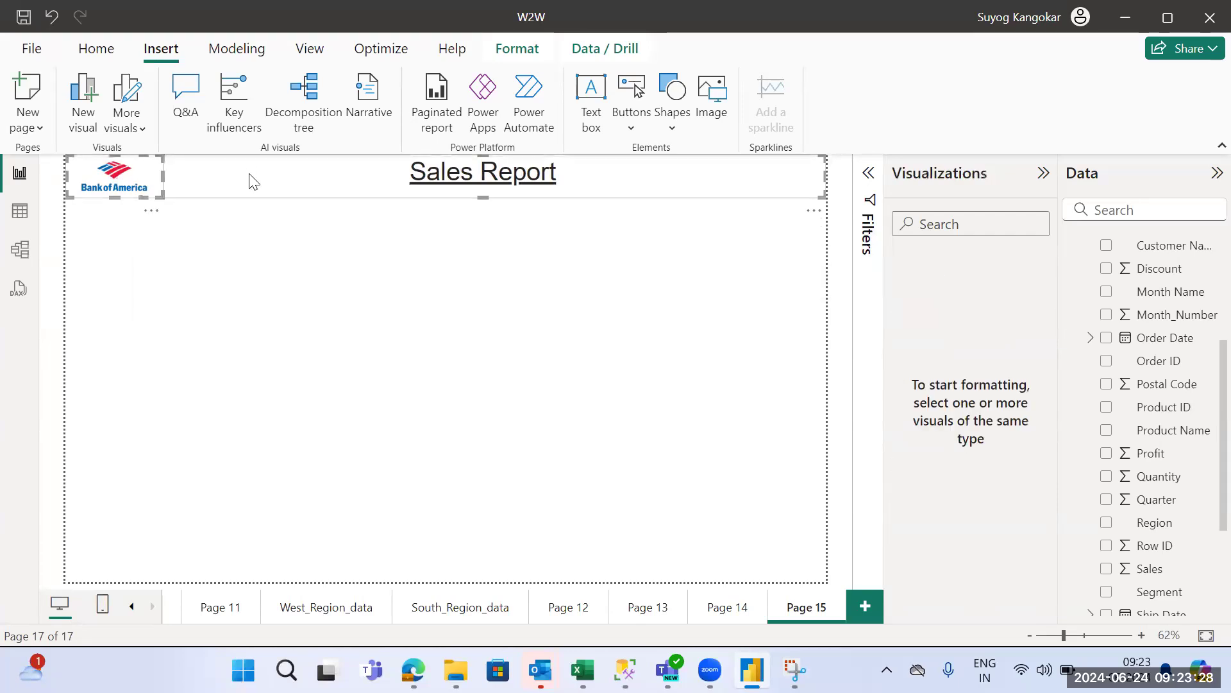
click(584, 50)
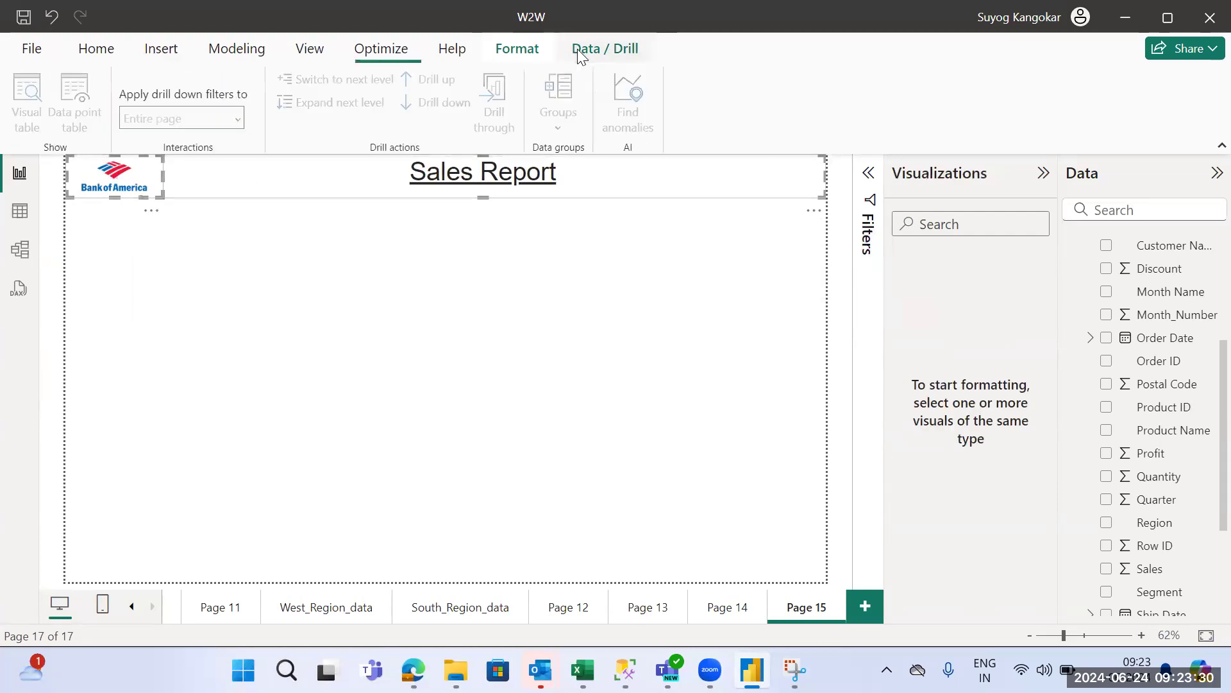
click(513, 50)
click(454, 122)
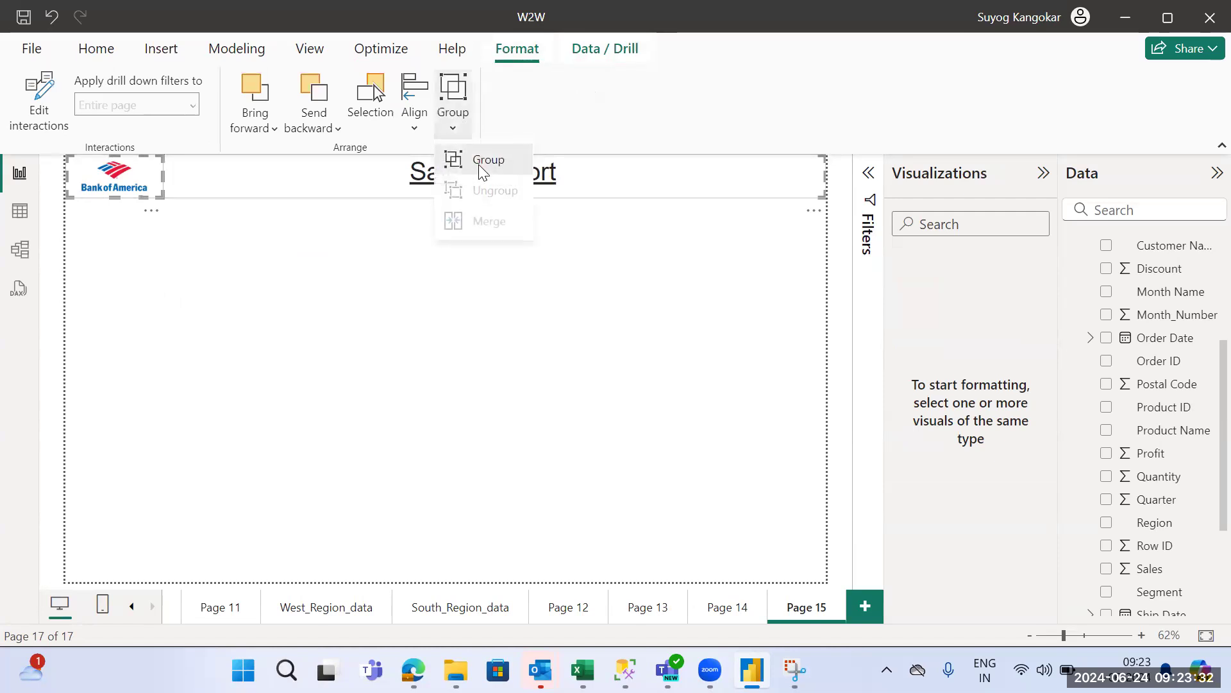
click(485, 156)
click(250, 235)
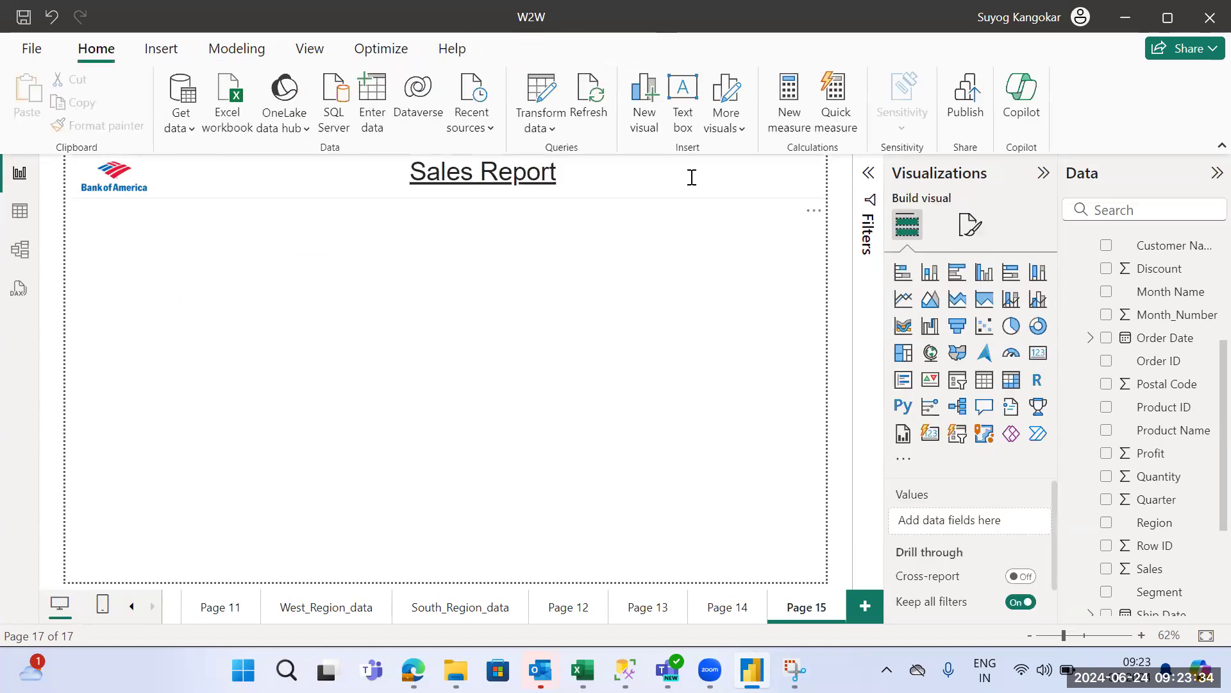
drag(813, 214, 813, 346)
drag(783, 194, 635, 198)
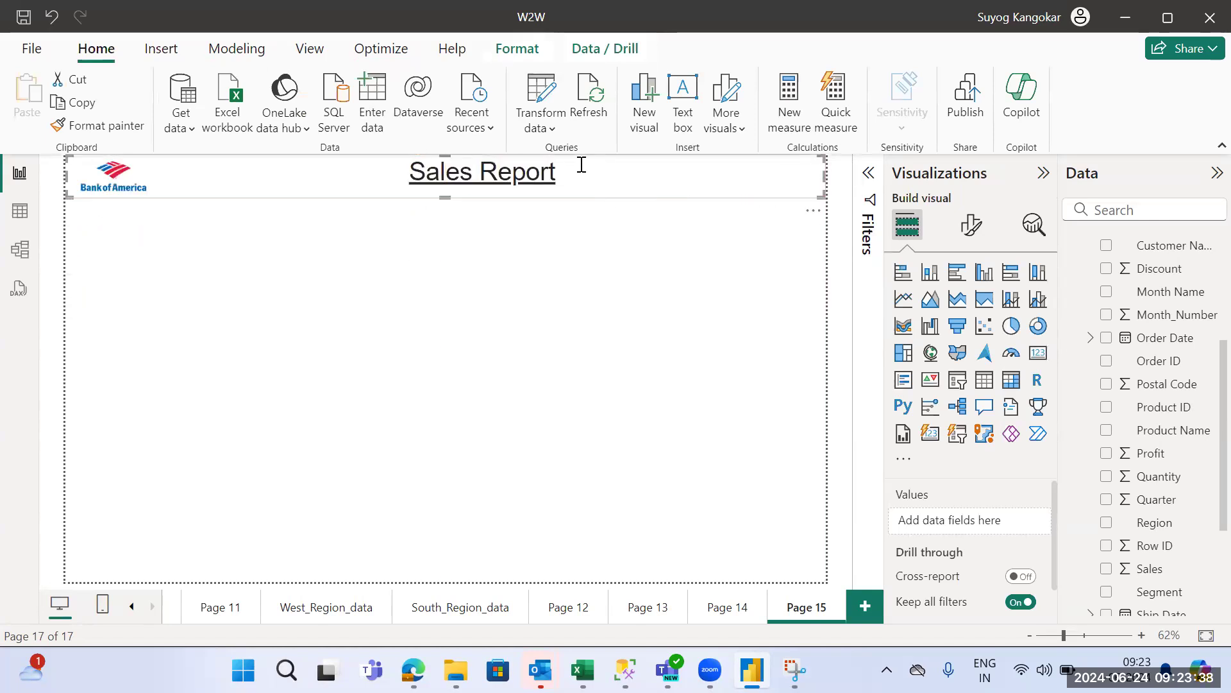
Step: Set the "Sales Report" heading's font color to the custom blue #3A82A9
drag(582, 165, 368, 160)
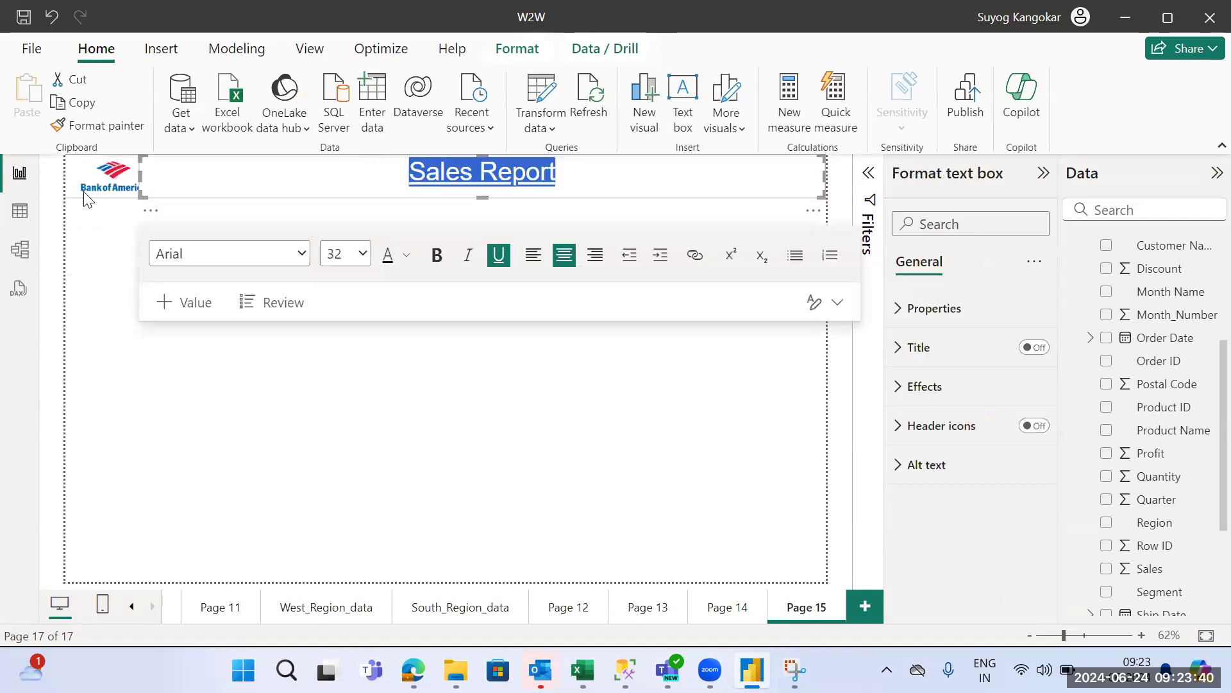
click(407, 255)
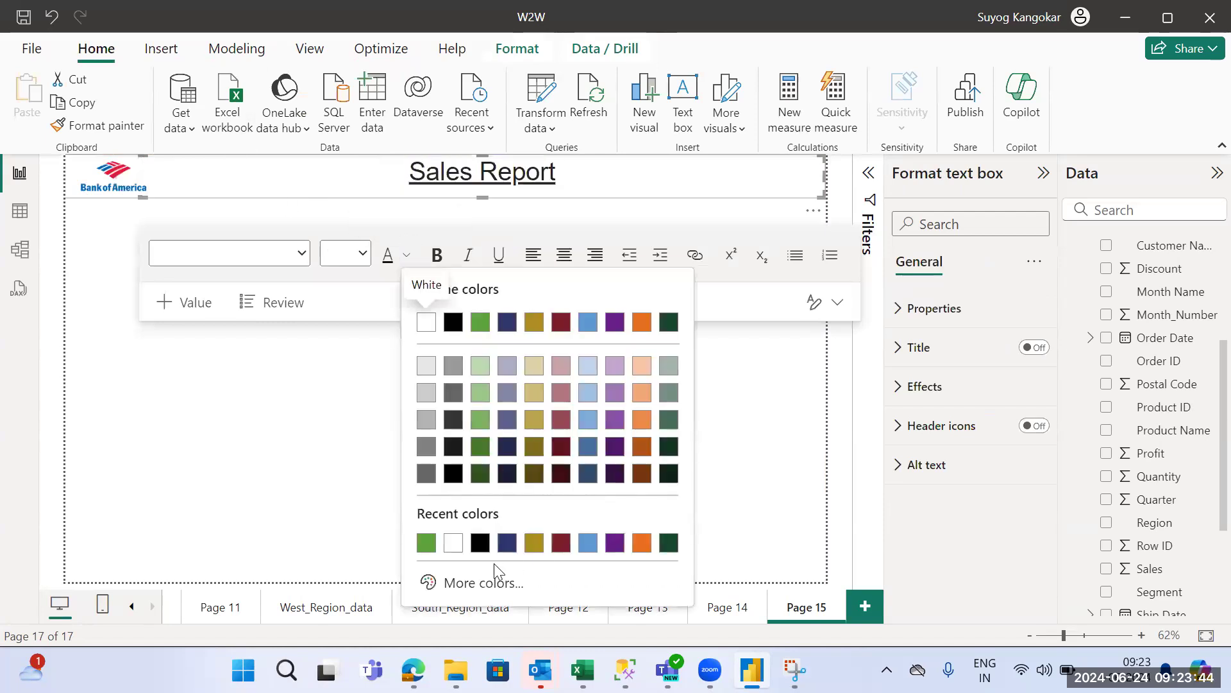
click(484, 584)
click(561, 520)
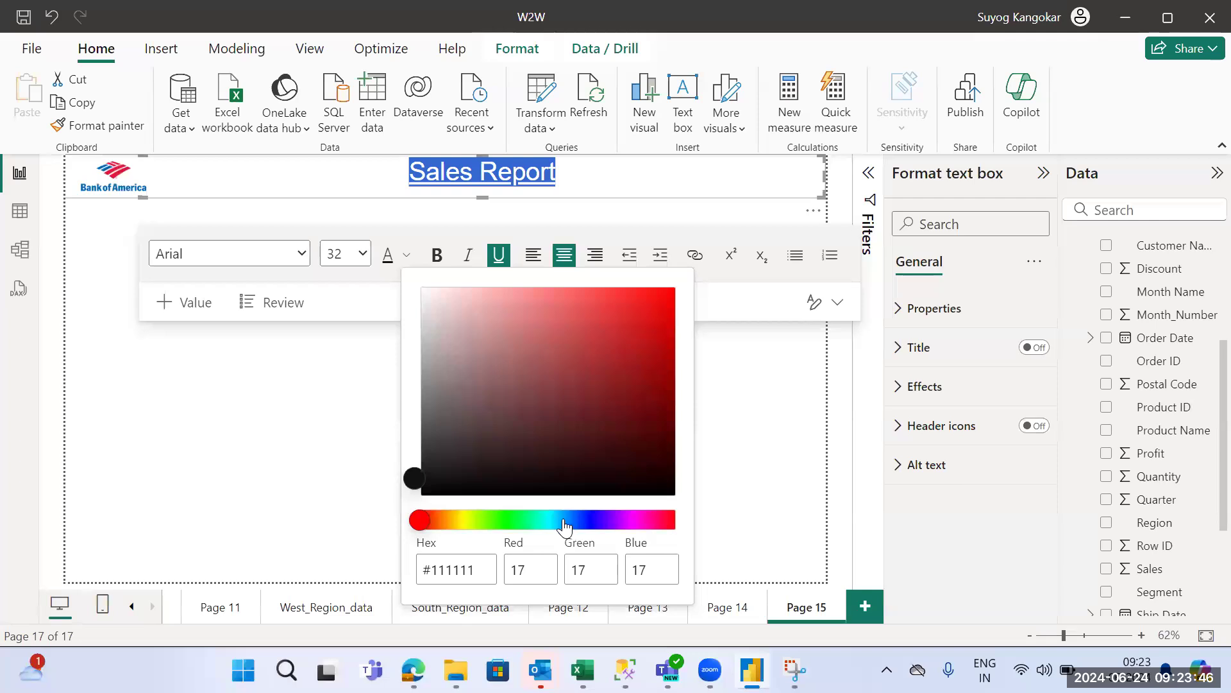
click(564, 400)
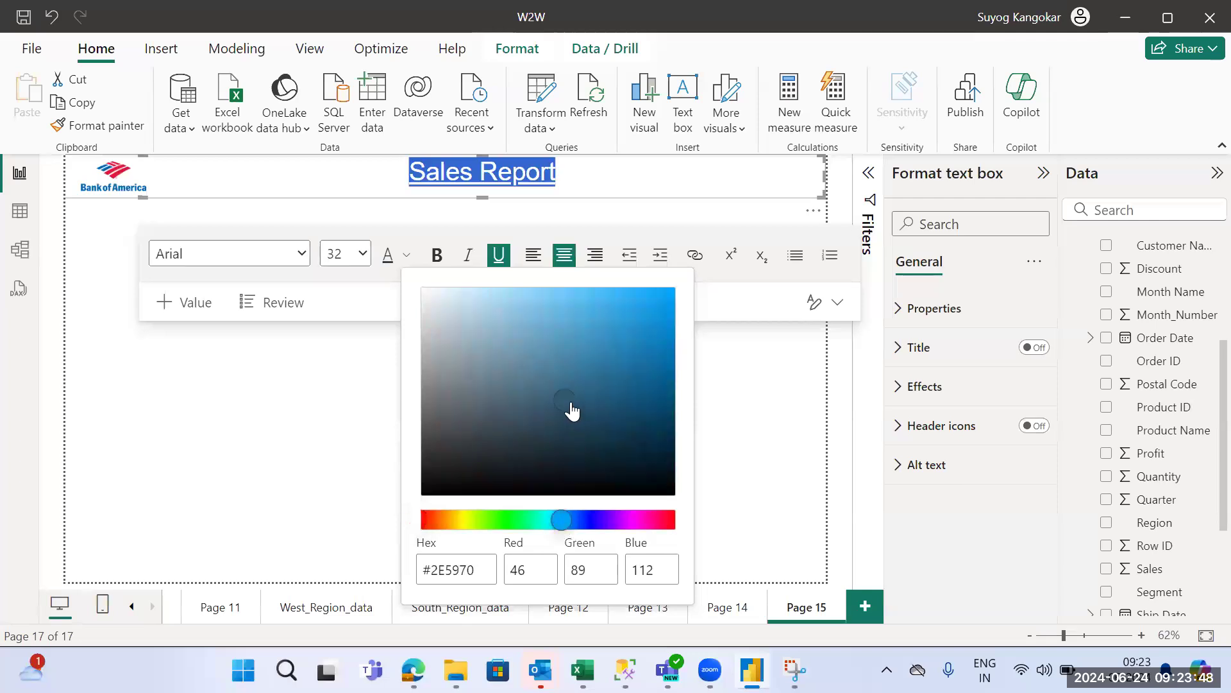
click(582, 356)
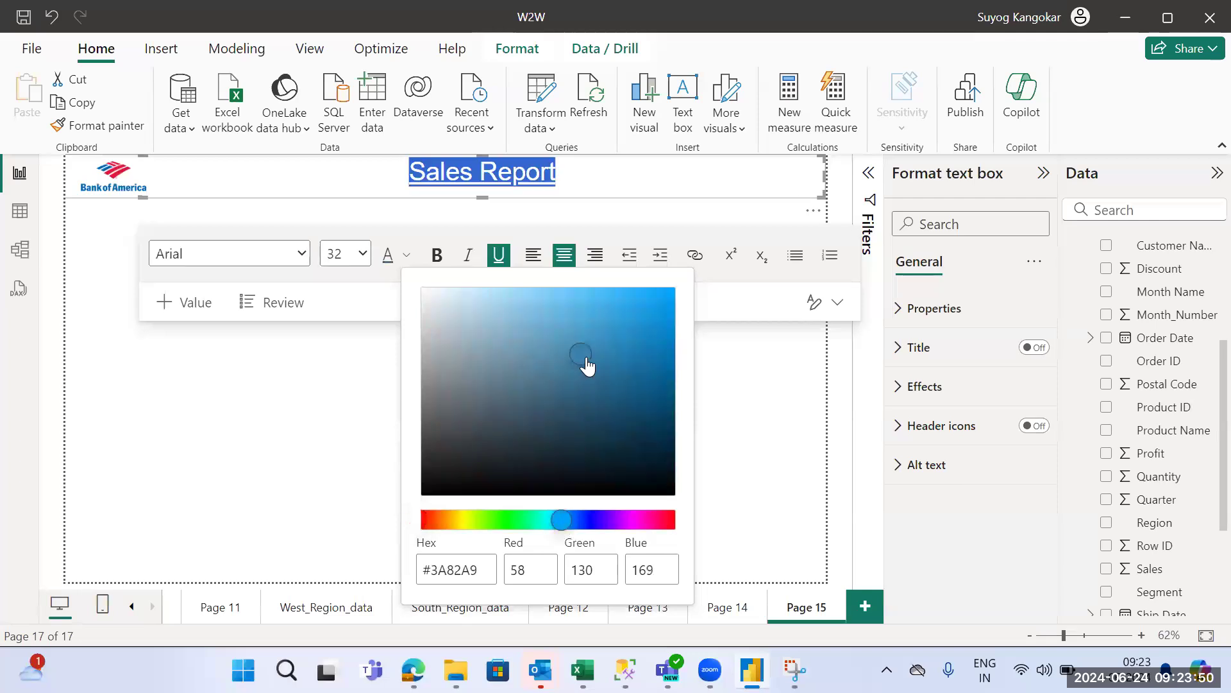
click(709, 379)
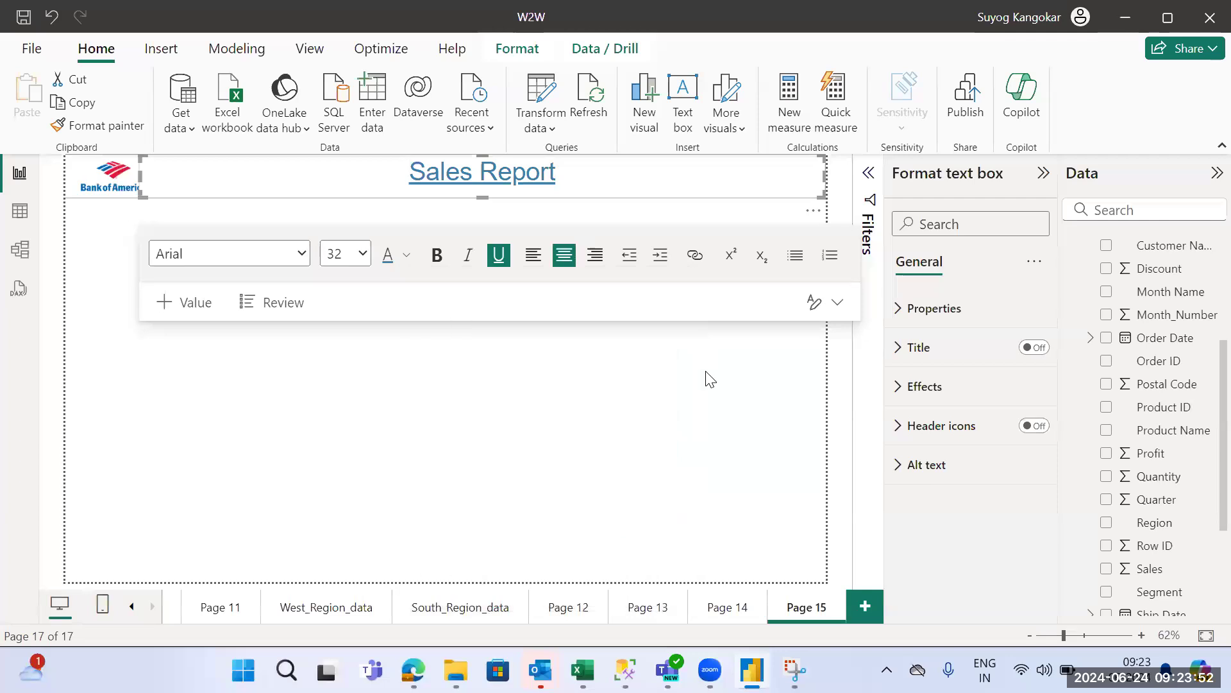
Step: Make the "Sales Report" heading bold and remove its underline
drag(574, 166, 403, 151)
click(442, 259)
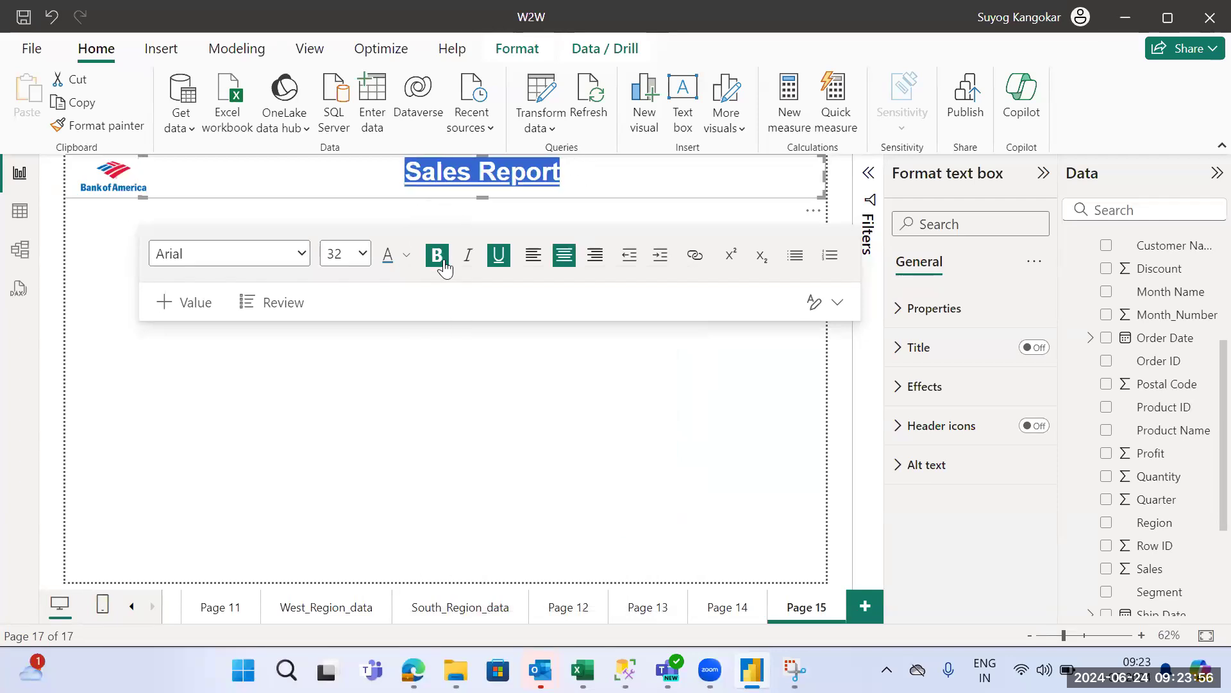
click(534, 366)
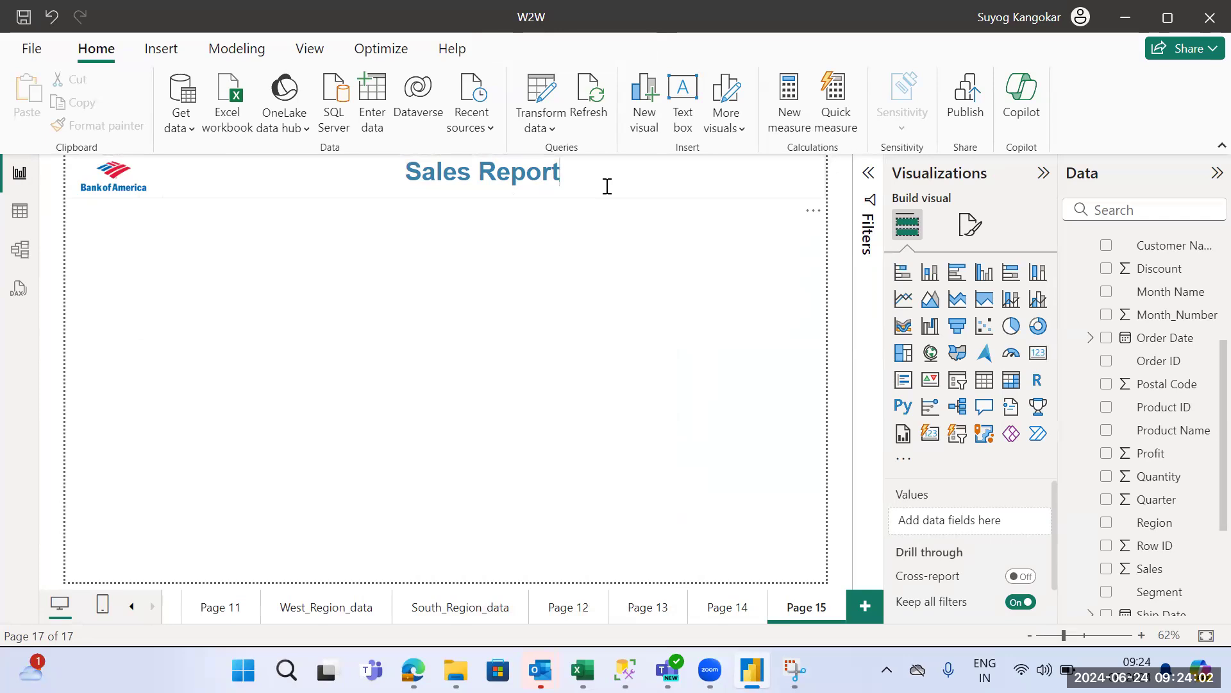
click(606, 186)
click(290, 280)
click(126, 199)
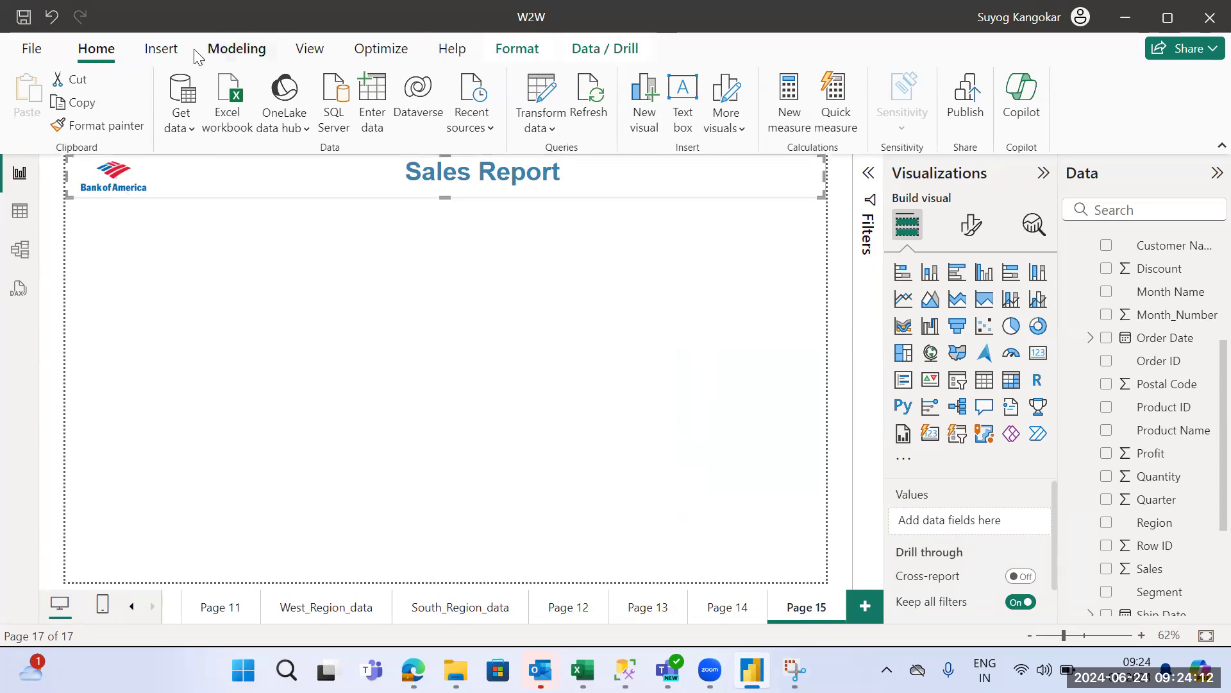
click(161, 51)
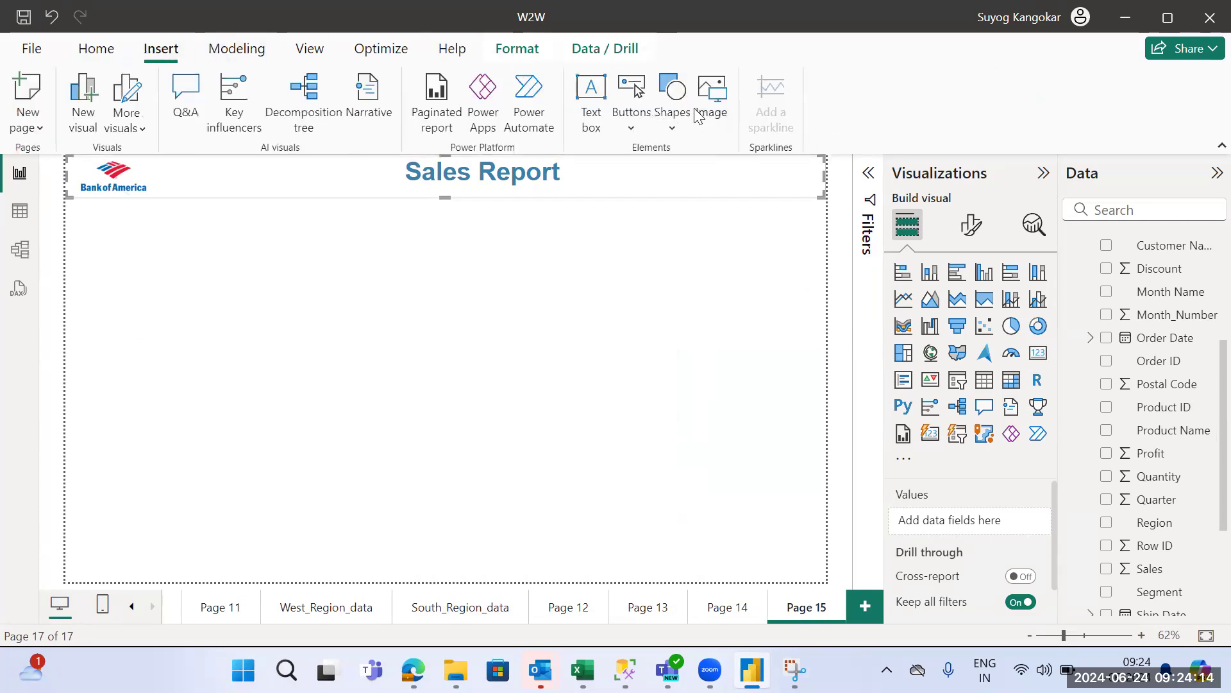
click(627, 313)
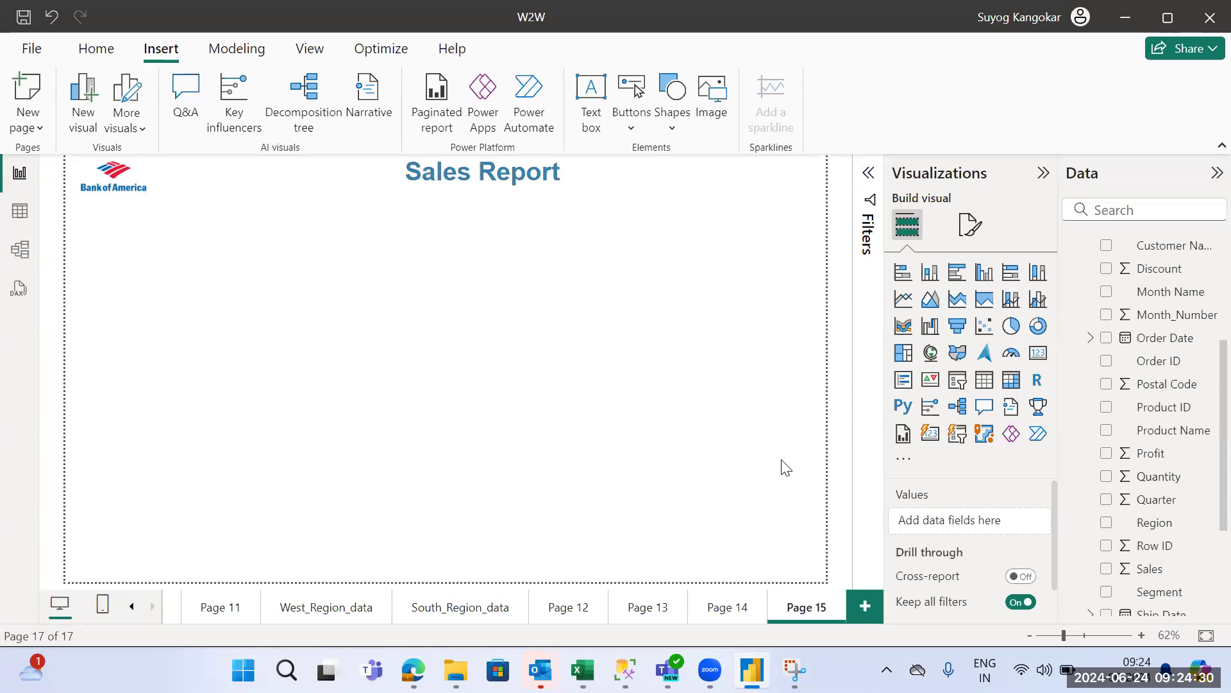
Step: Add an empty line chart about half the page wide and place it just beneath the "Sales Report" header
click(905, 302)
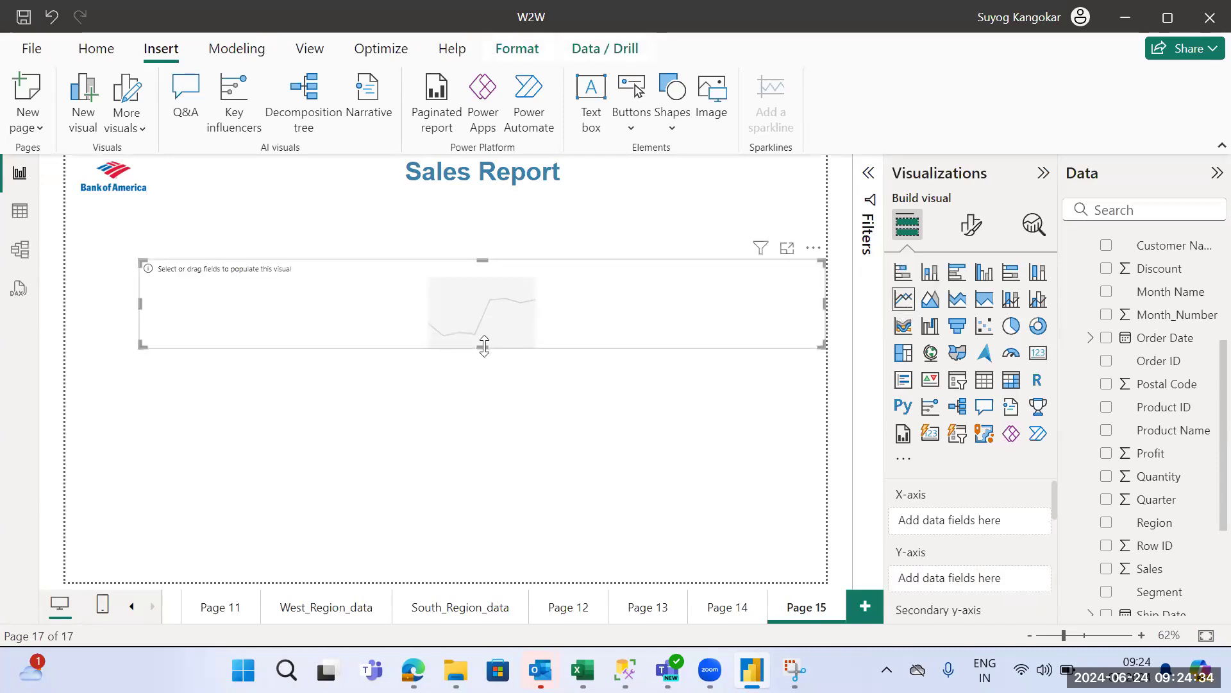
drag(482, 347, 478, 453)
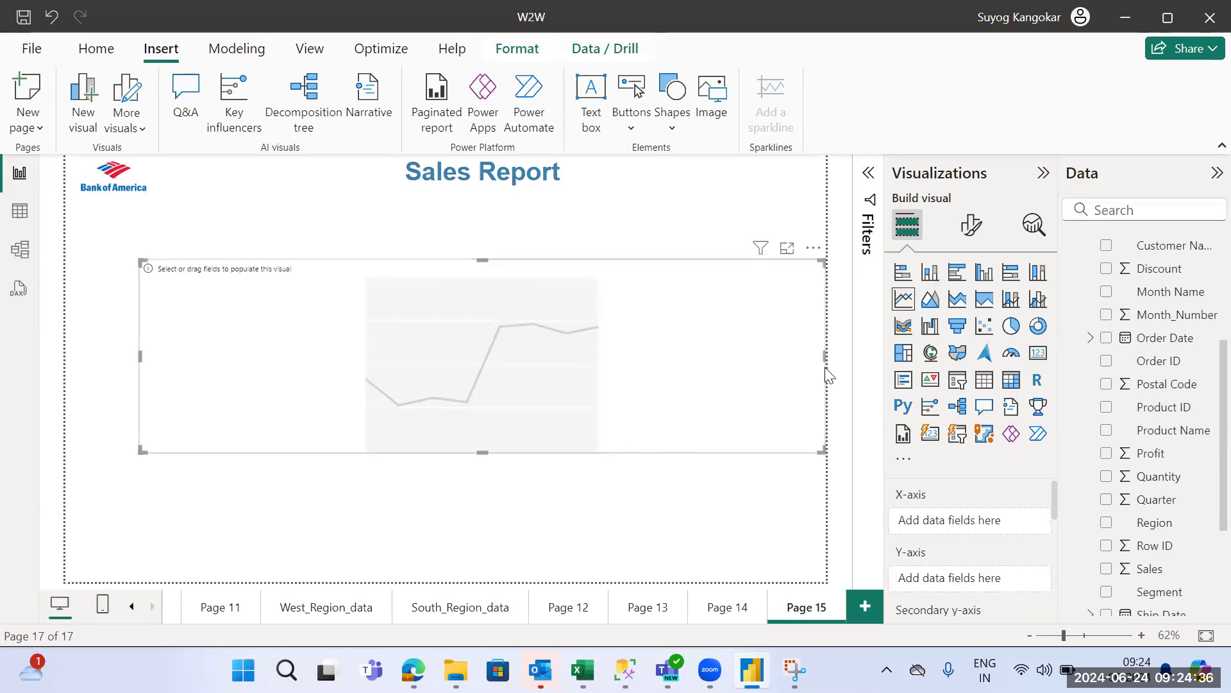
drag(825, 362, 503, 355)
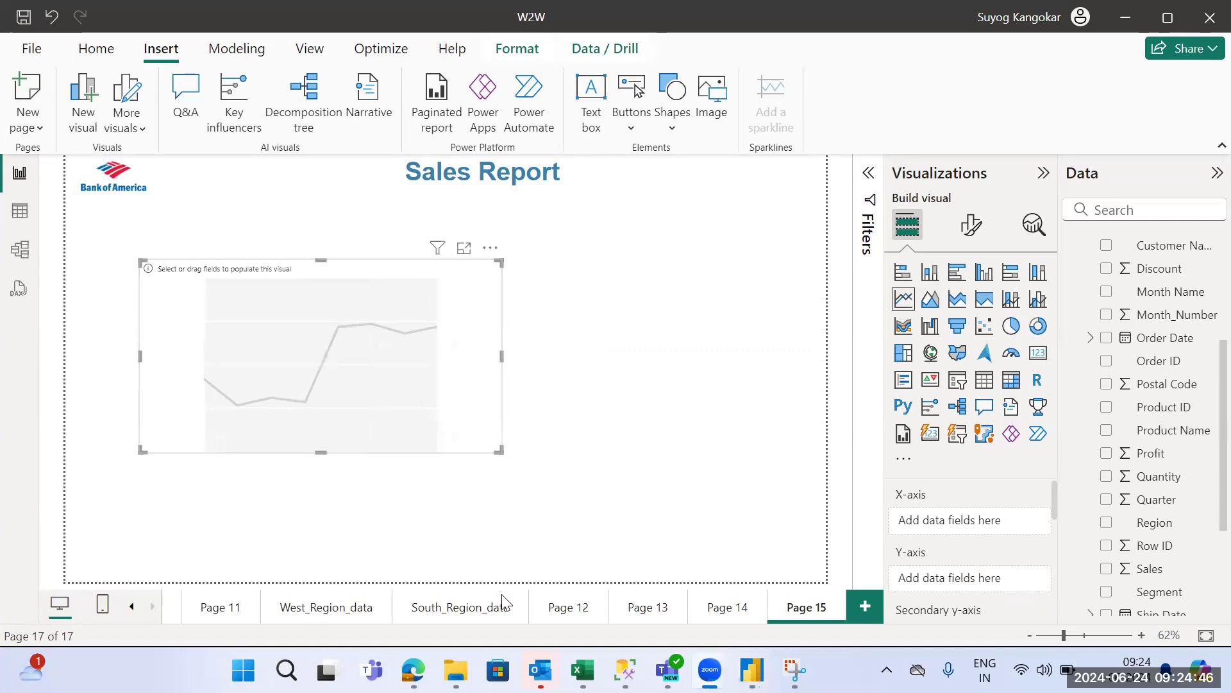
key(alt+Tab)
drag(504, 308, 432, 304)
click(431, 303)
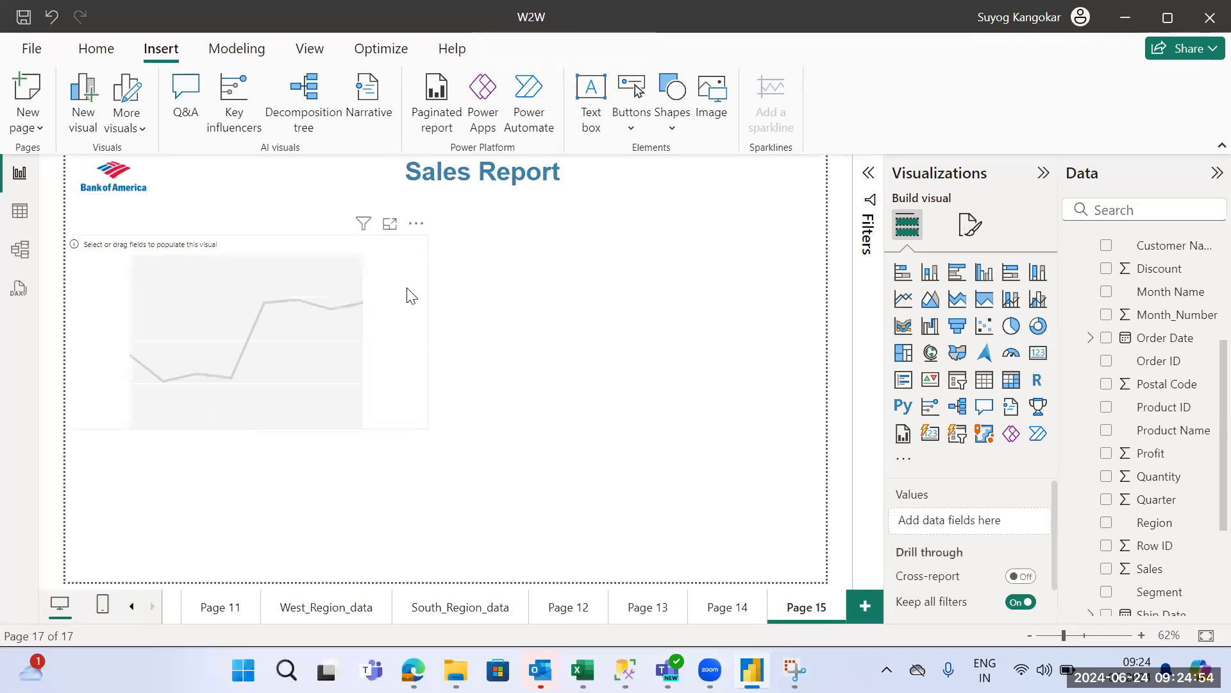
click(411, 297)
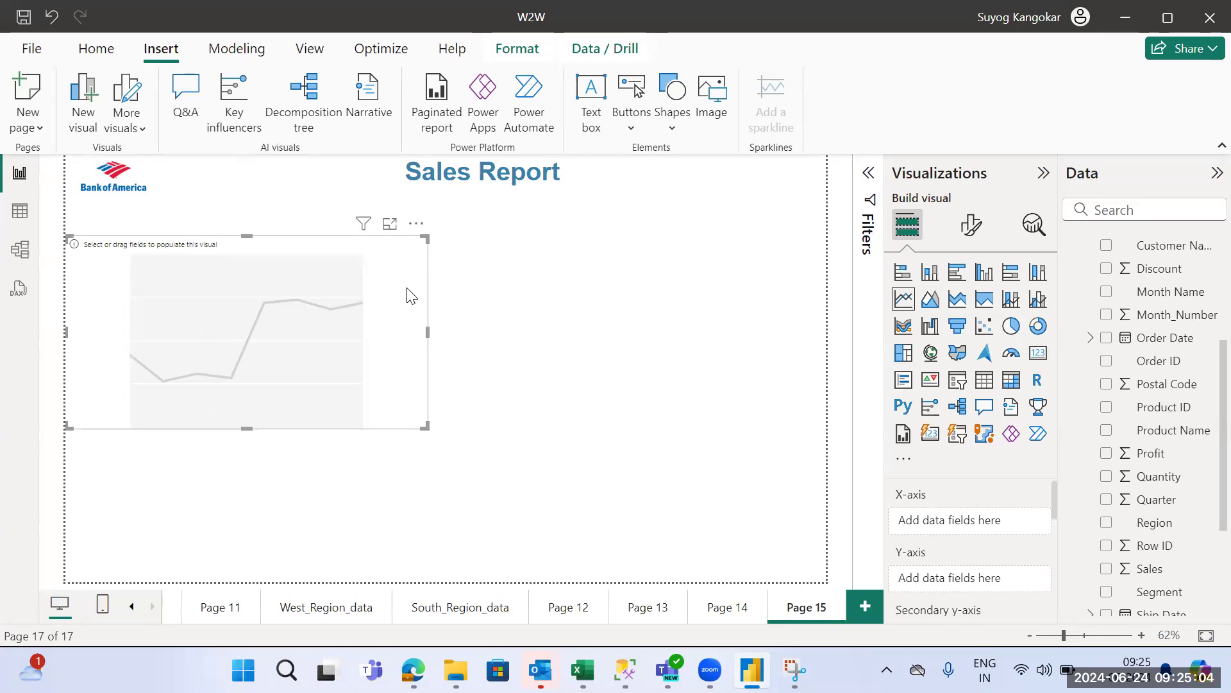
drag(411, 295, 485, 286)
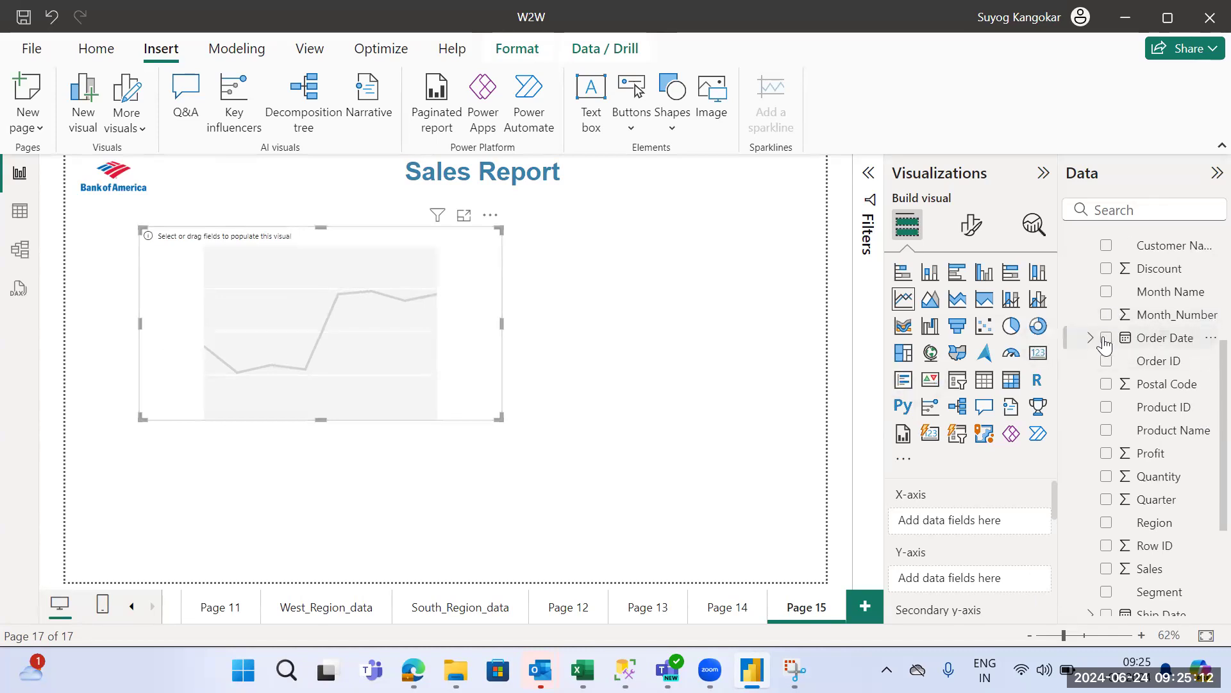
Step: Plot Sales, Profit and Quantity by Order Date in the line chart and make the chart slightly taller
click(1106, 339)
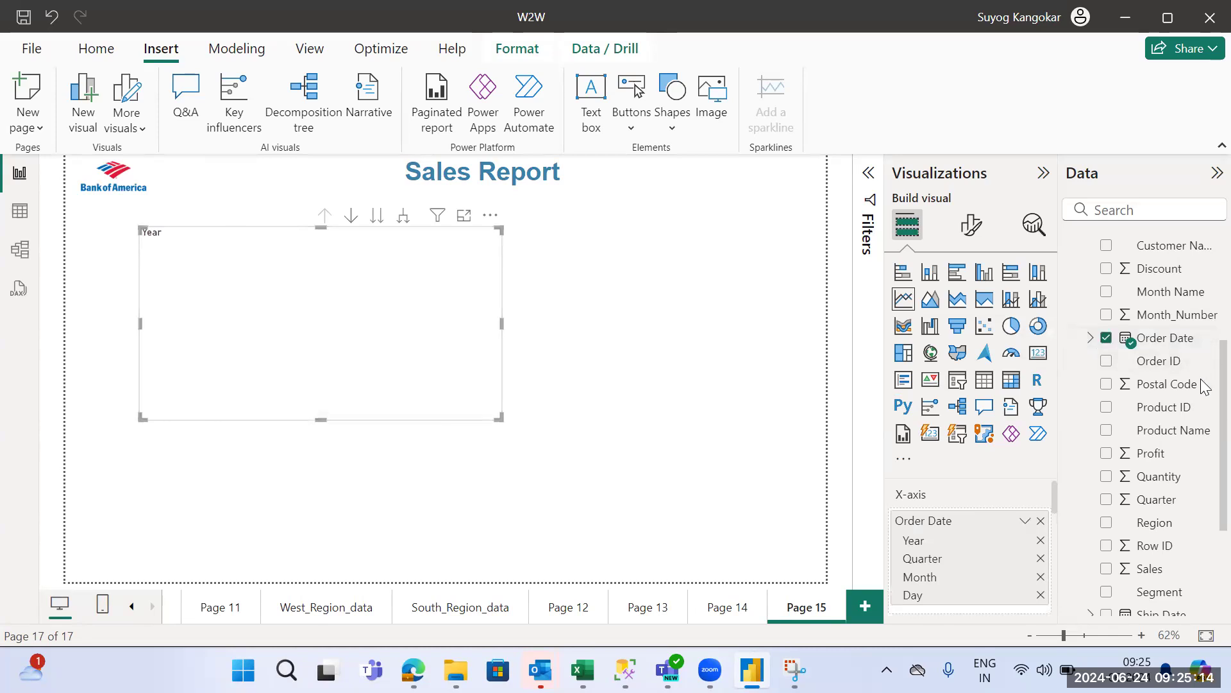
scroll(1202, 391, down, 3)
click(1105, 458)
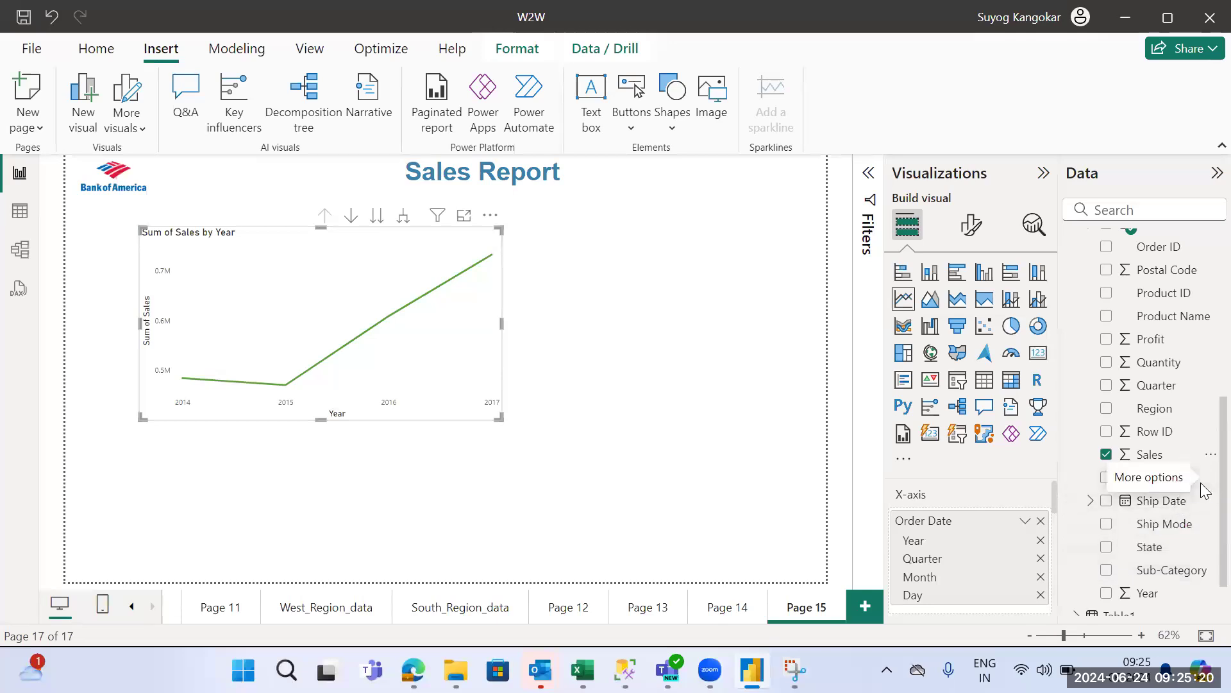
click(1106, 339)
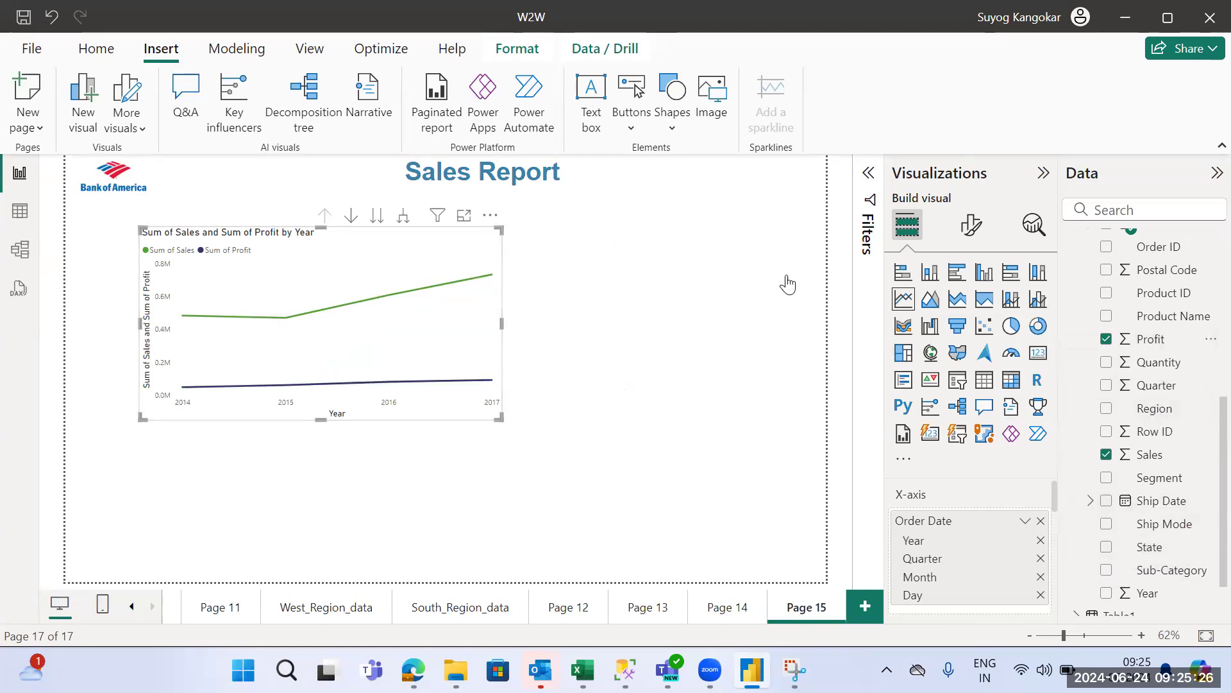
click(1106, 363)
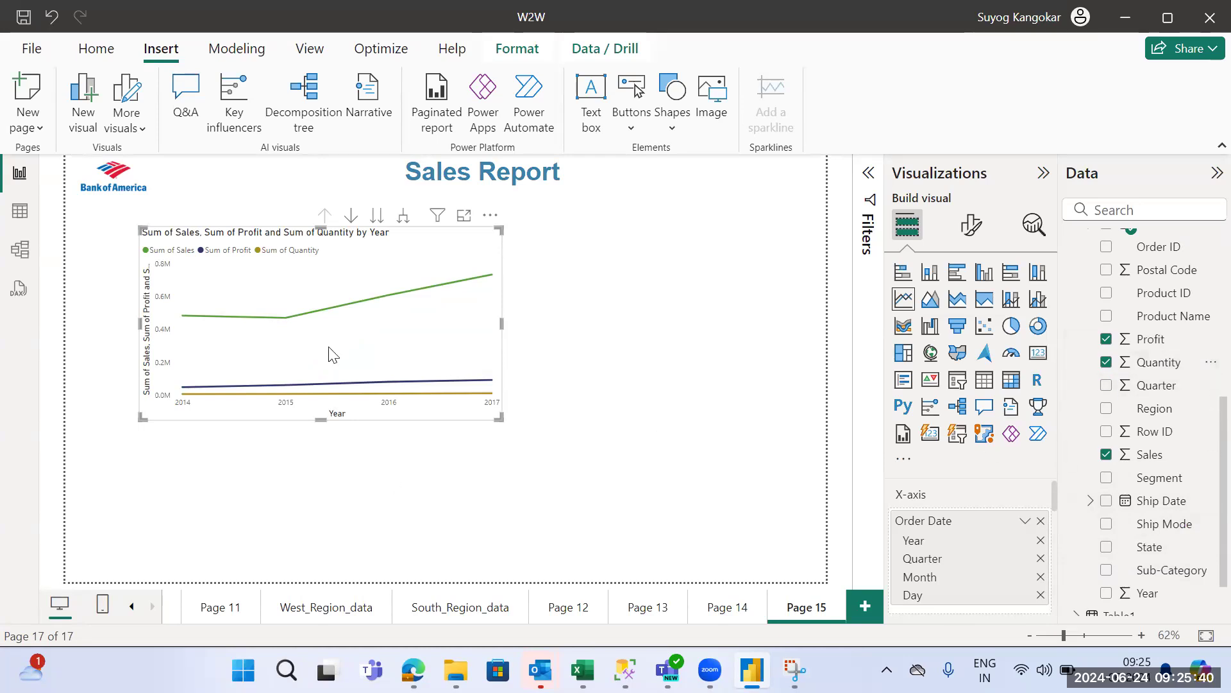
drag(321, 418, 332, 448)
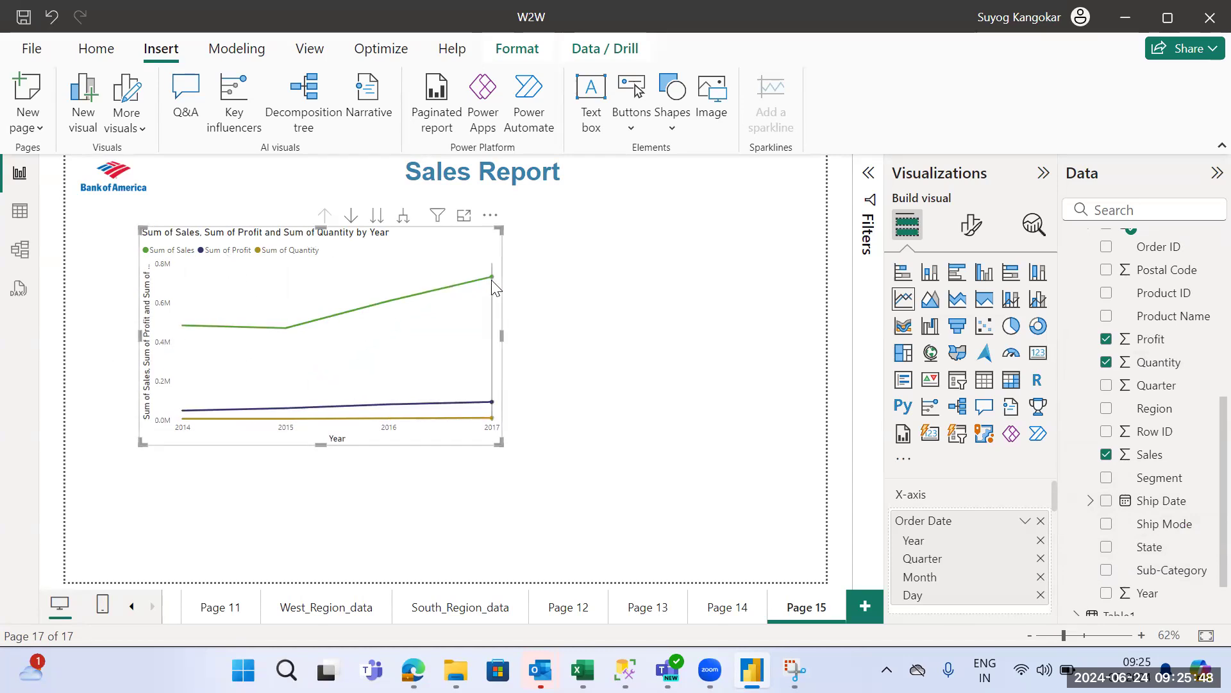
mouse_move(493, 282)
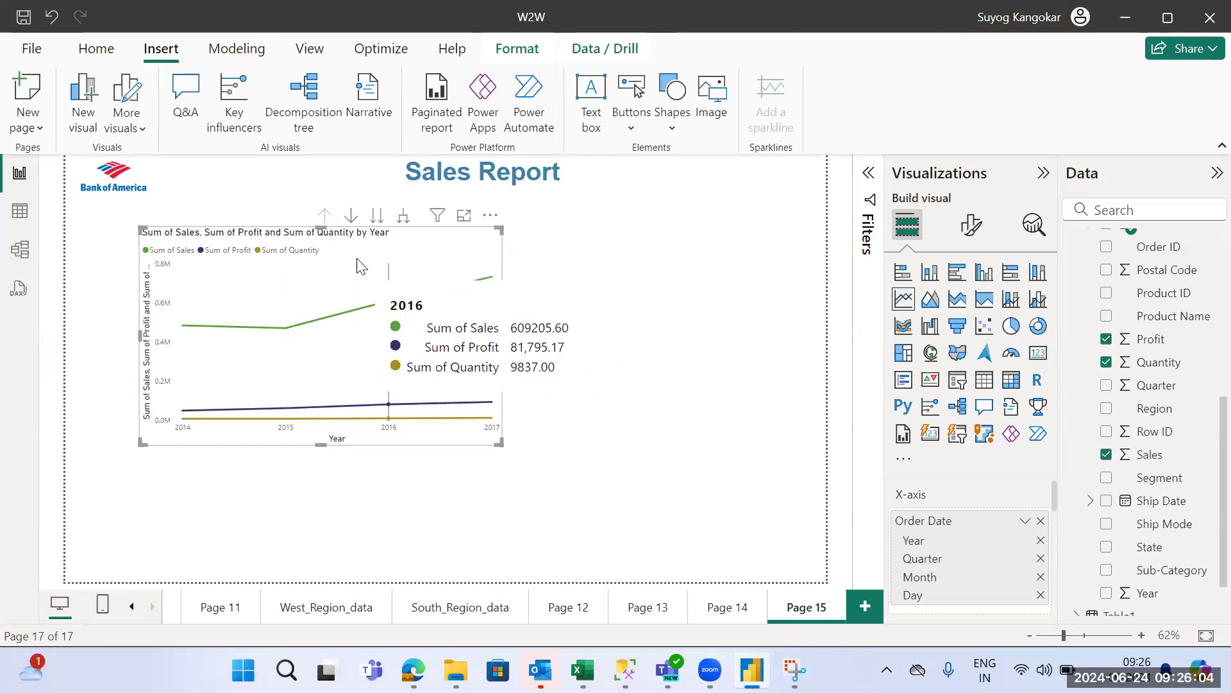
Step: Examine the line chart's visual formatting options, including its line style, width, interpolation, color and transparency settings
click(980, 229)
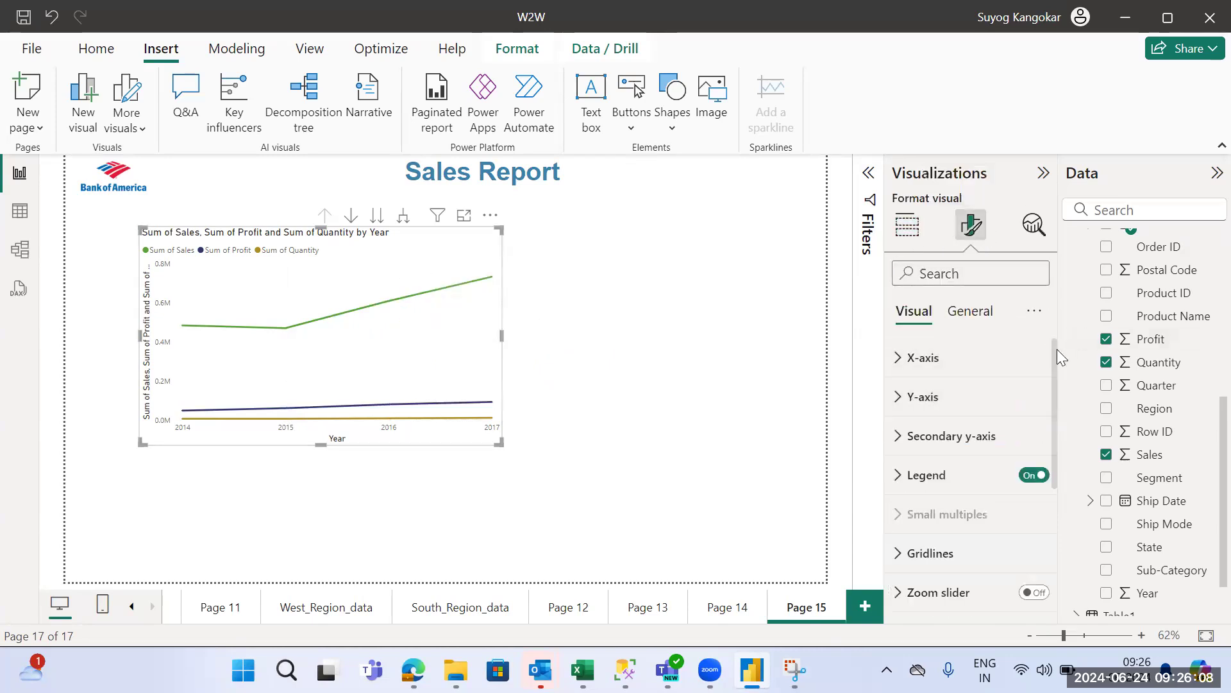
scroll(1057, 376, down, 2)
scroll(1058, 406, down, 1)
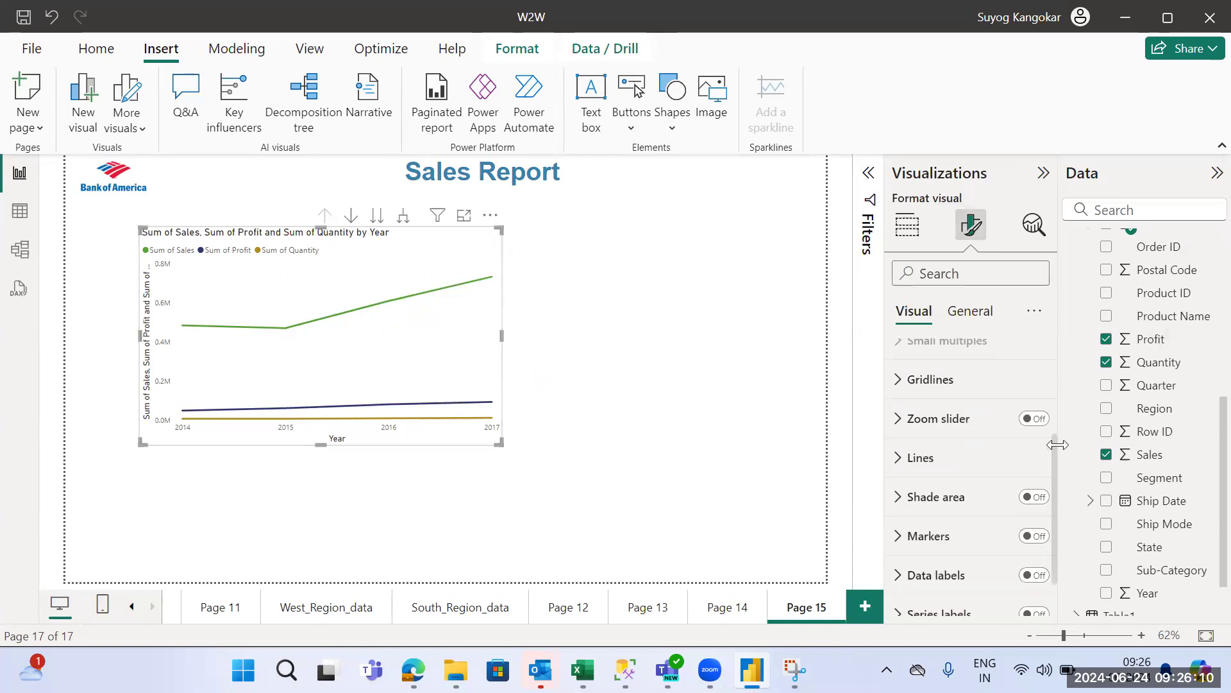
click(981, 453)
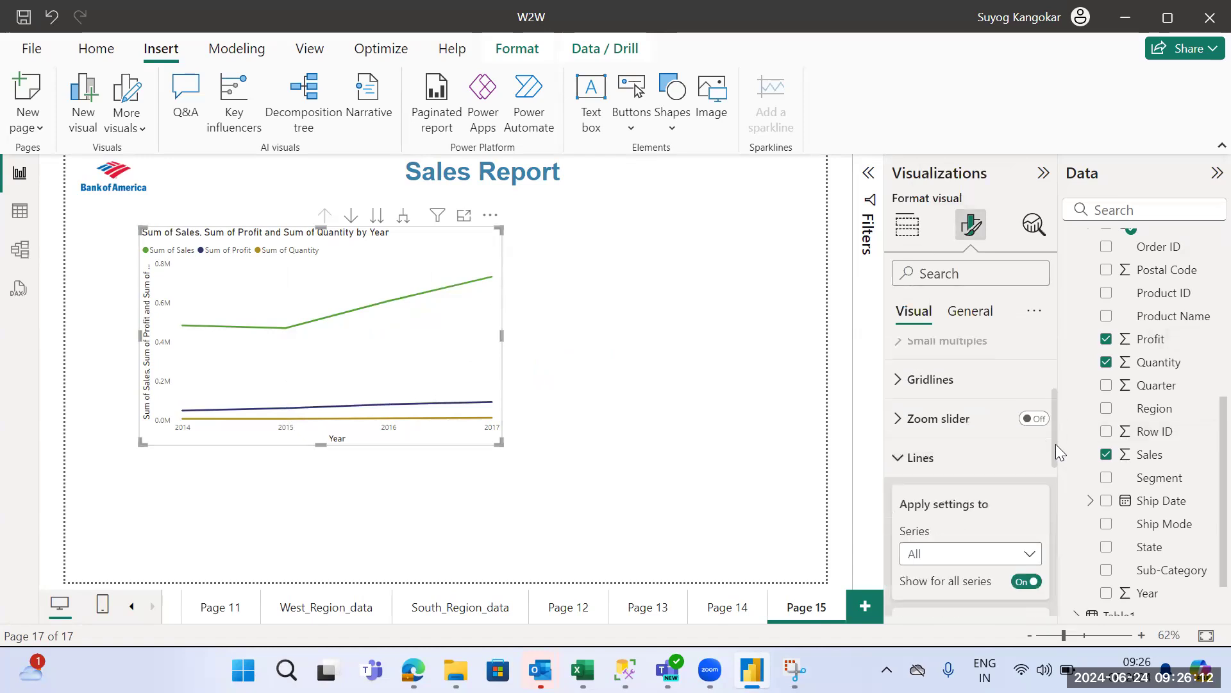
scroll(1056, 443, down, 3)
scroll(1062, 511, down, 3)
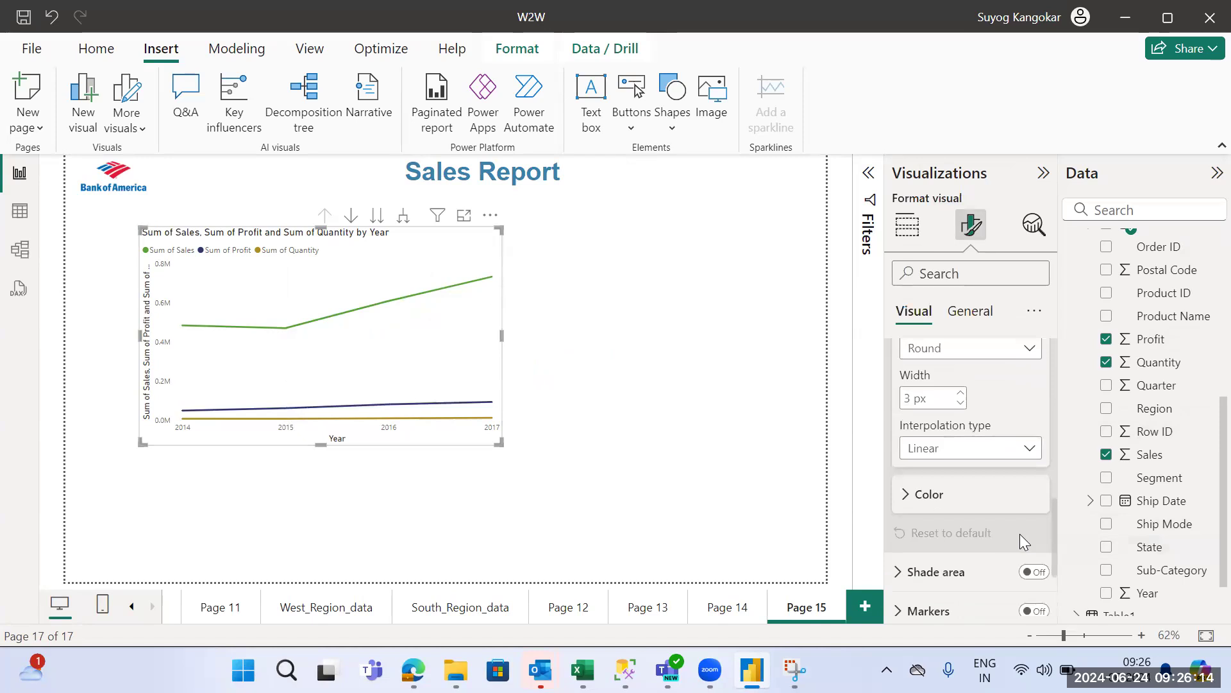
click(972, 507)
scroll(1054, 510, down, 3)
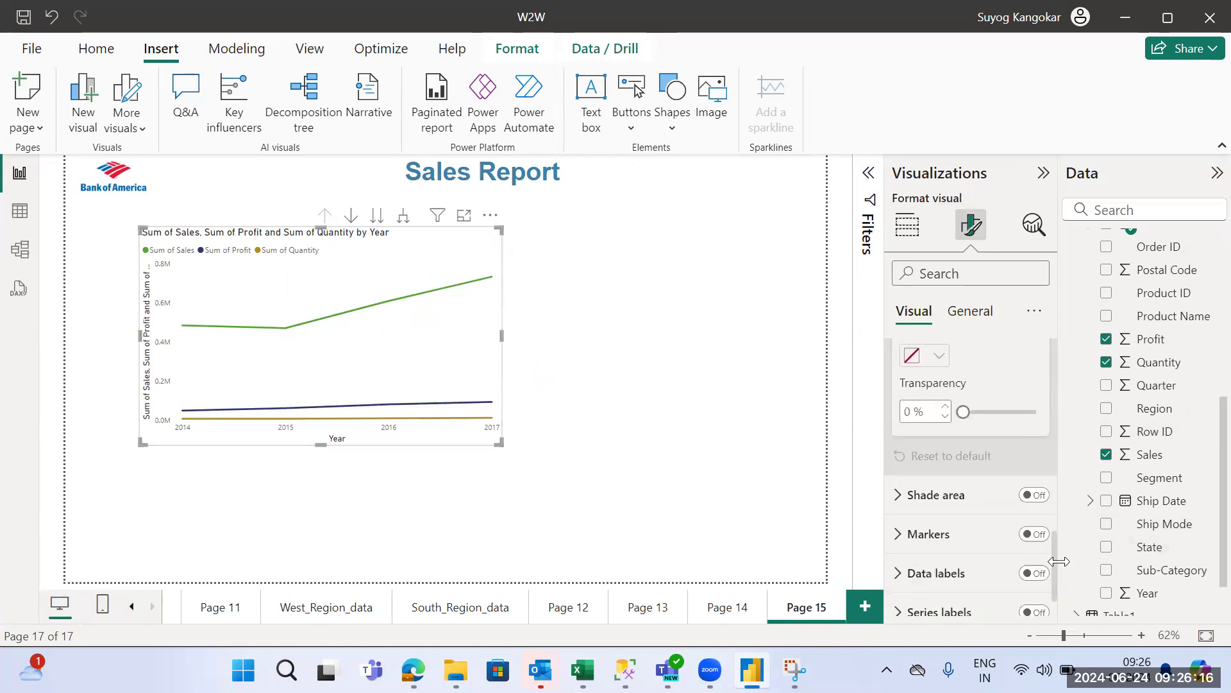
scroll(1058, 557, up, 1)
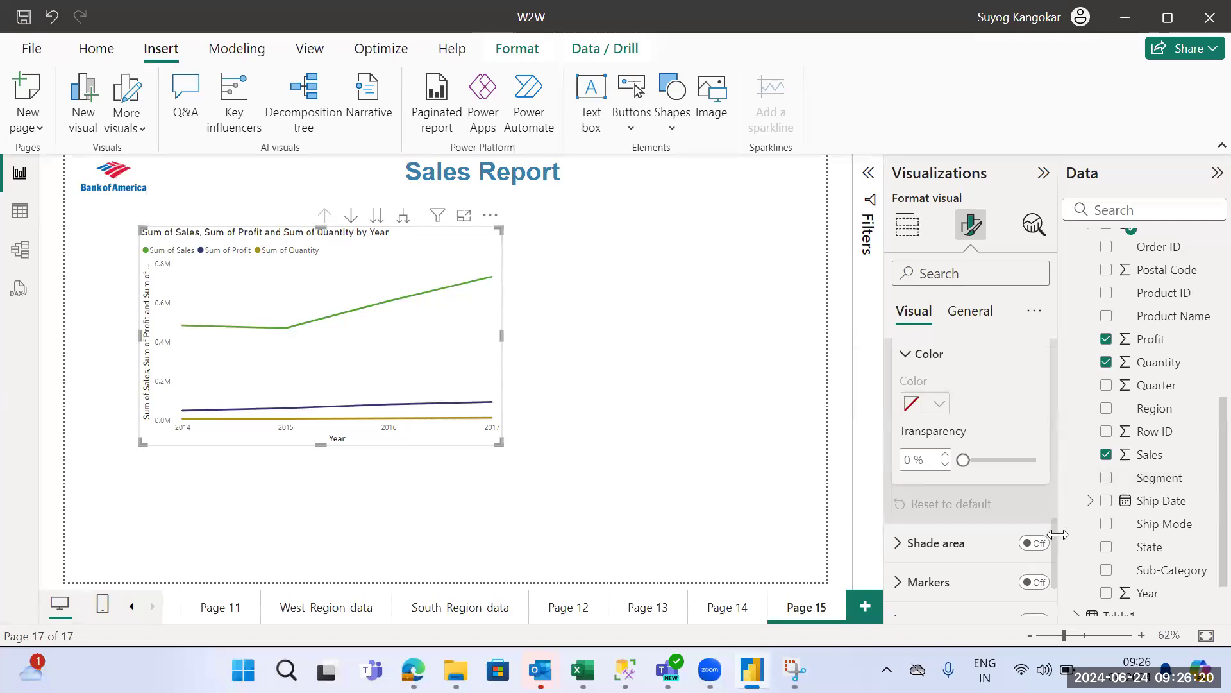
scroll(1052, 565, down, 2)
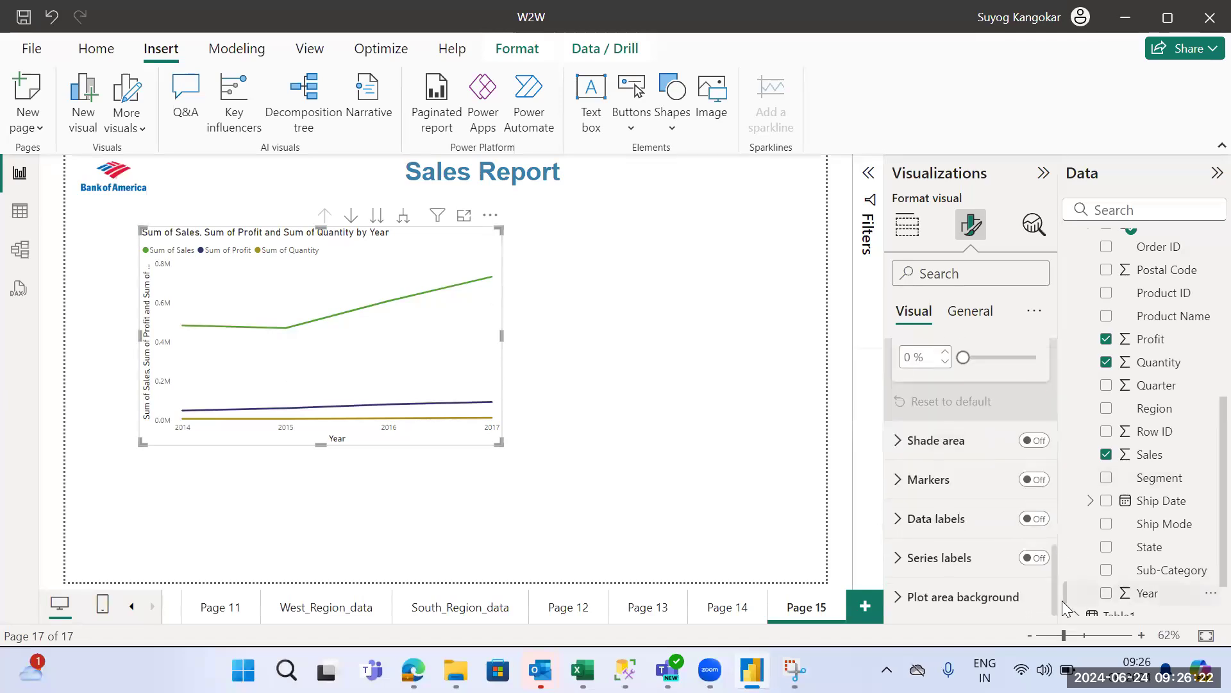
scroll(1040, 481, up, 12)
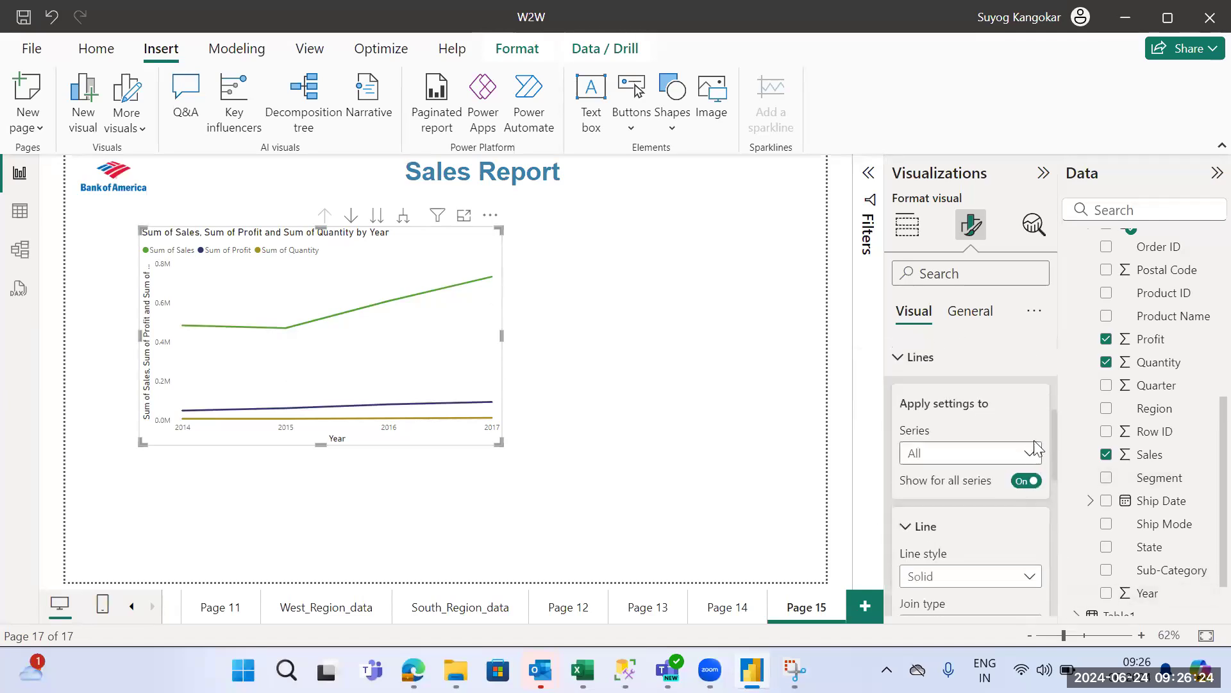
Step: Try a light green and a medium blue background color on the line chart
click(960, 315)
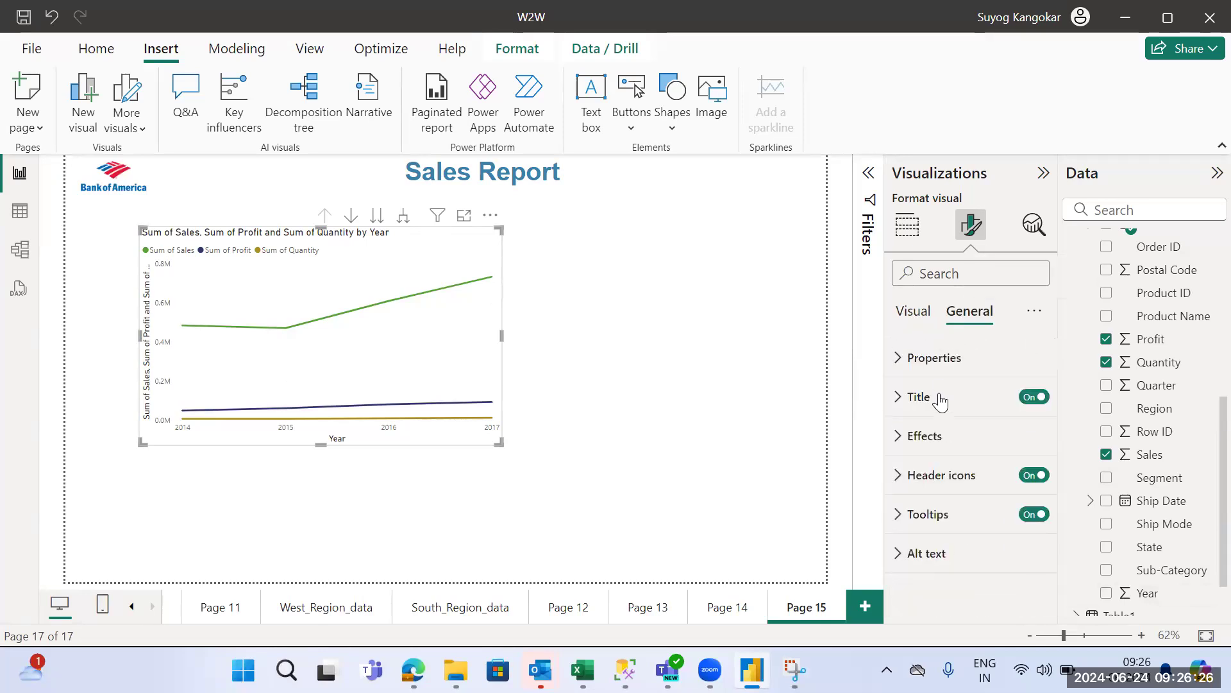
click(936, 439)
click(1030, 485)
click(1030, 485)
click(940, 531)
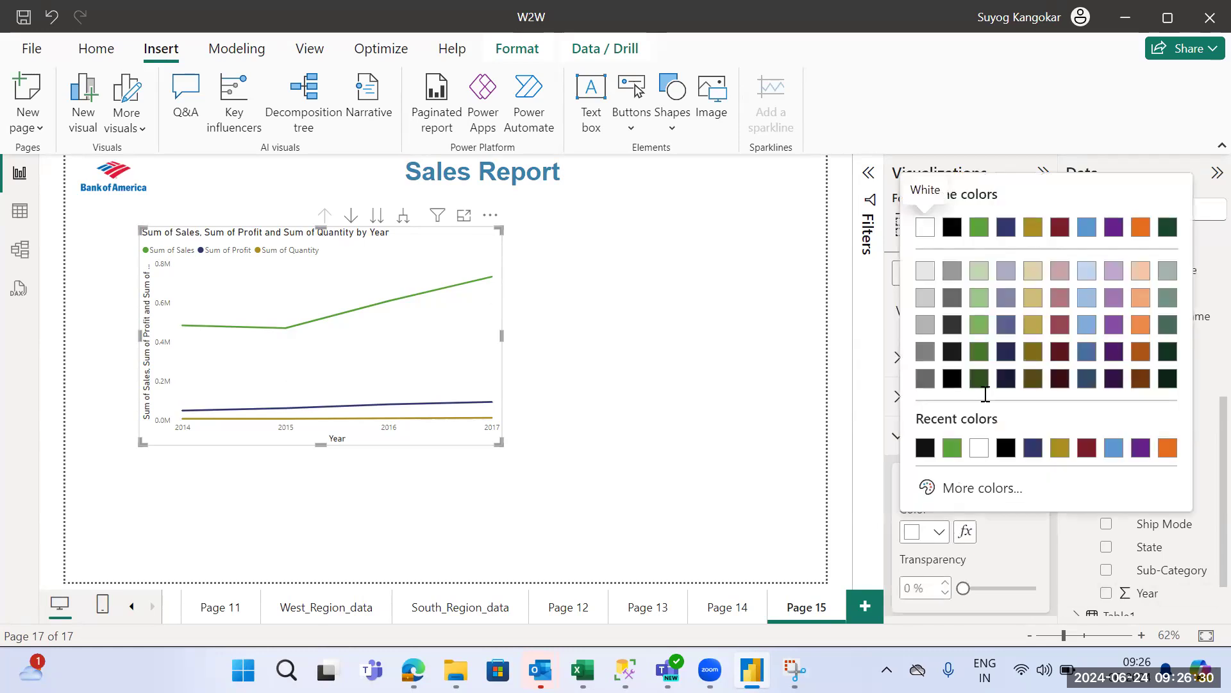
click(978, 272)
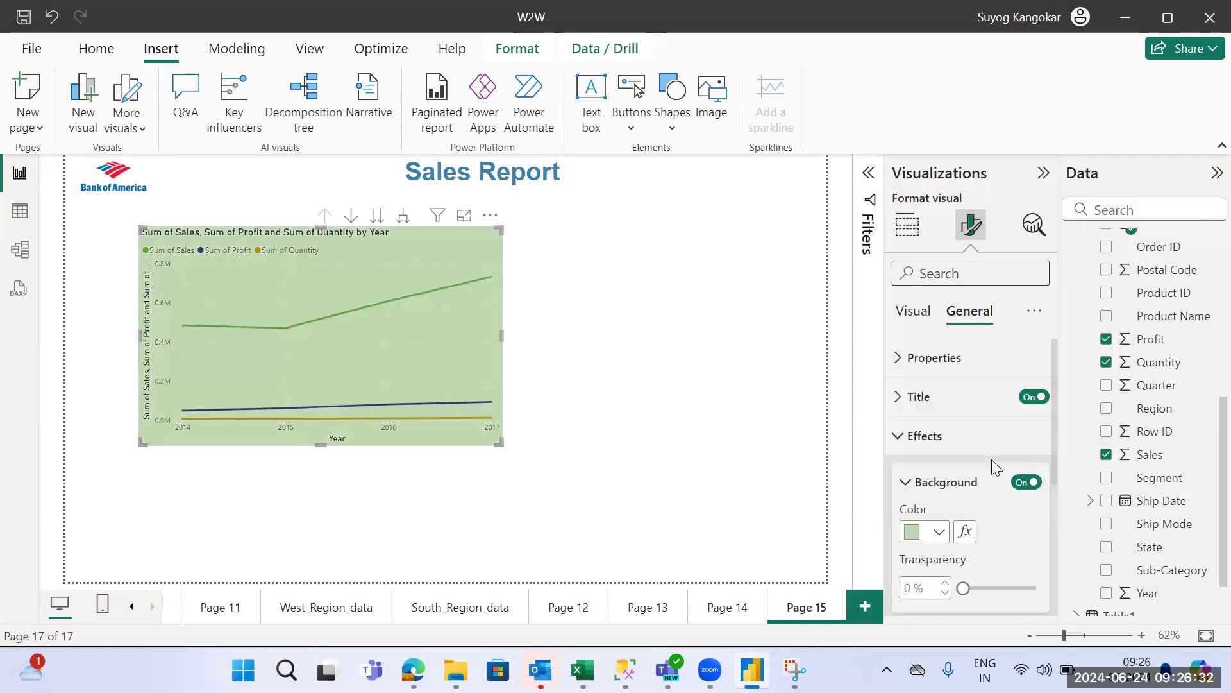
click(939, 532)
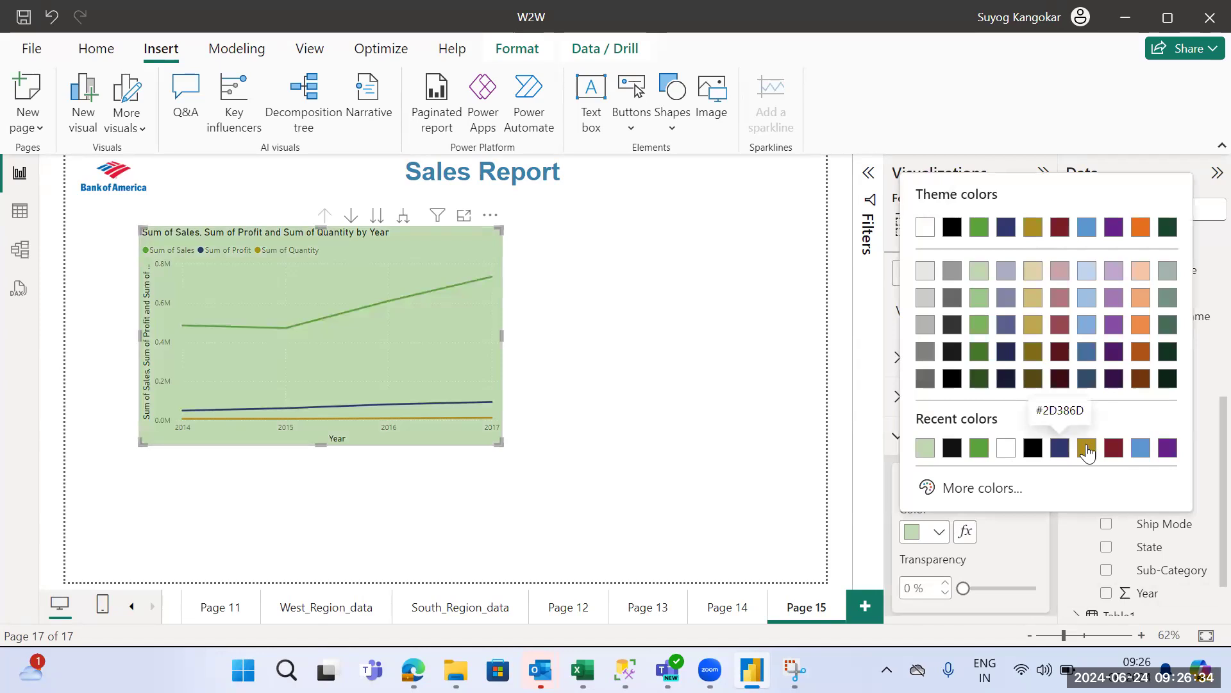
click(1141, 448)
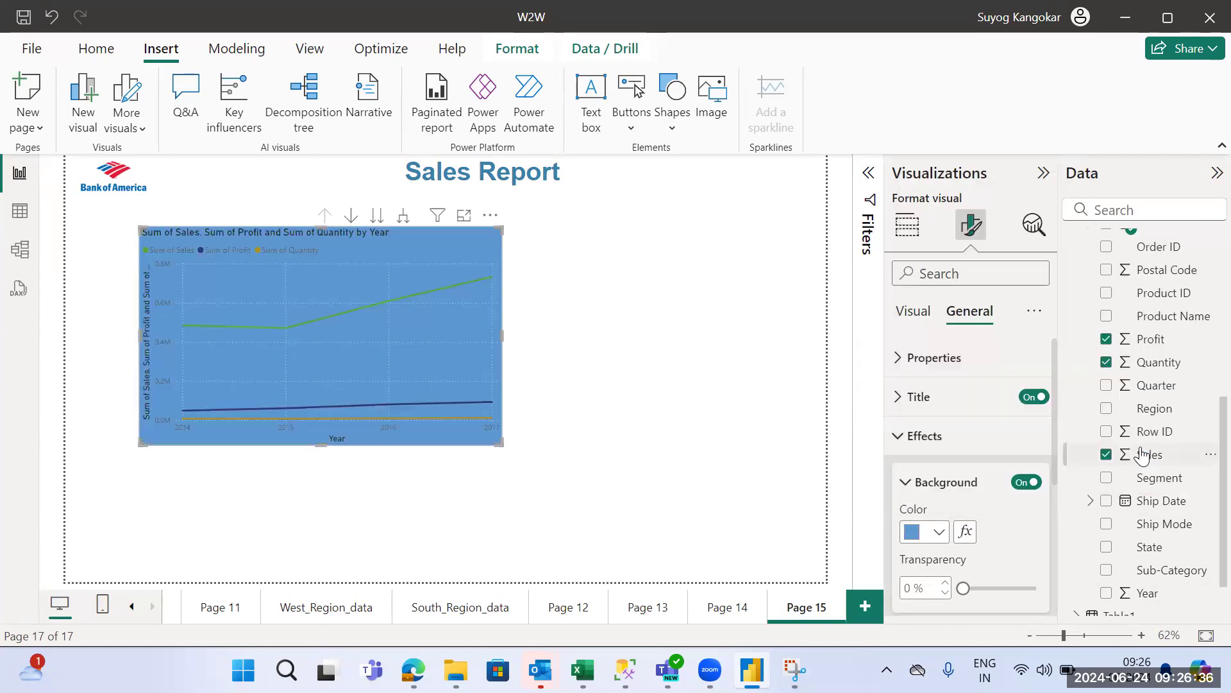
Step: Turn off the line chart's background, and switch its legend off and back on
click(1028, 483)
click(913, 311)
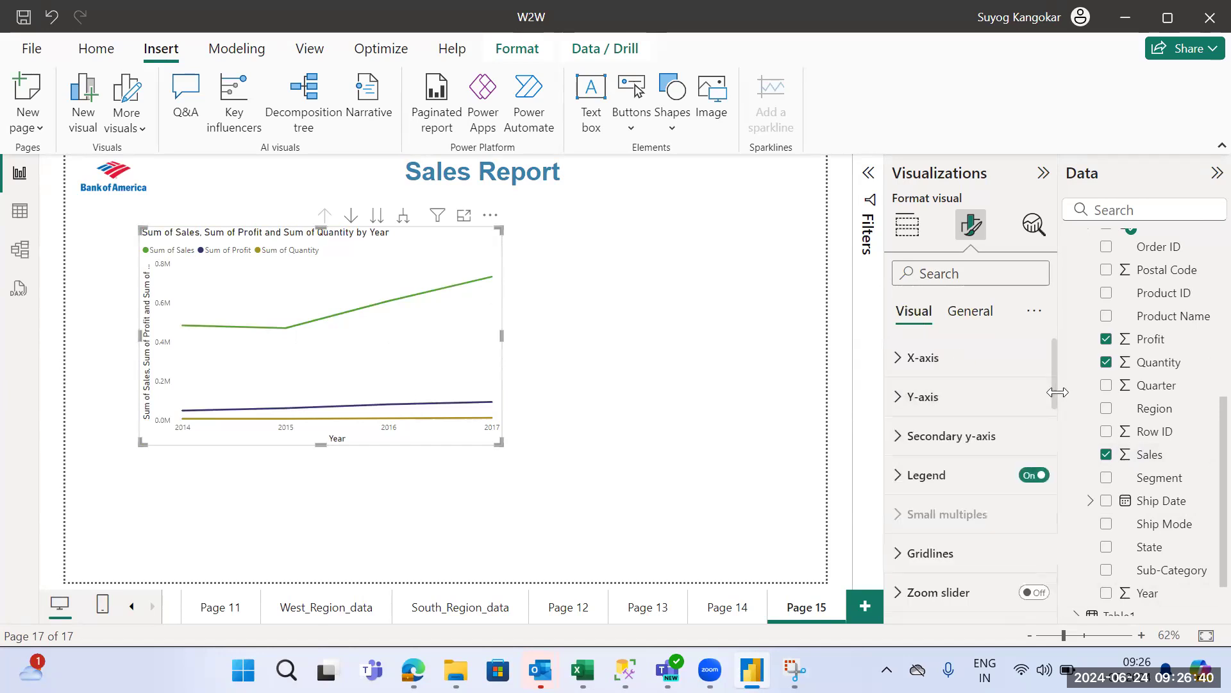
scroll(1059, 404, down, 3)
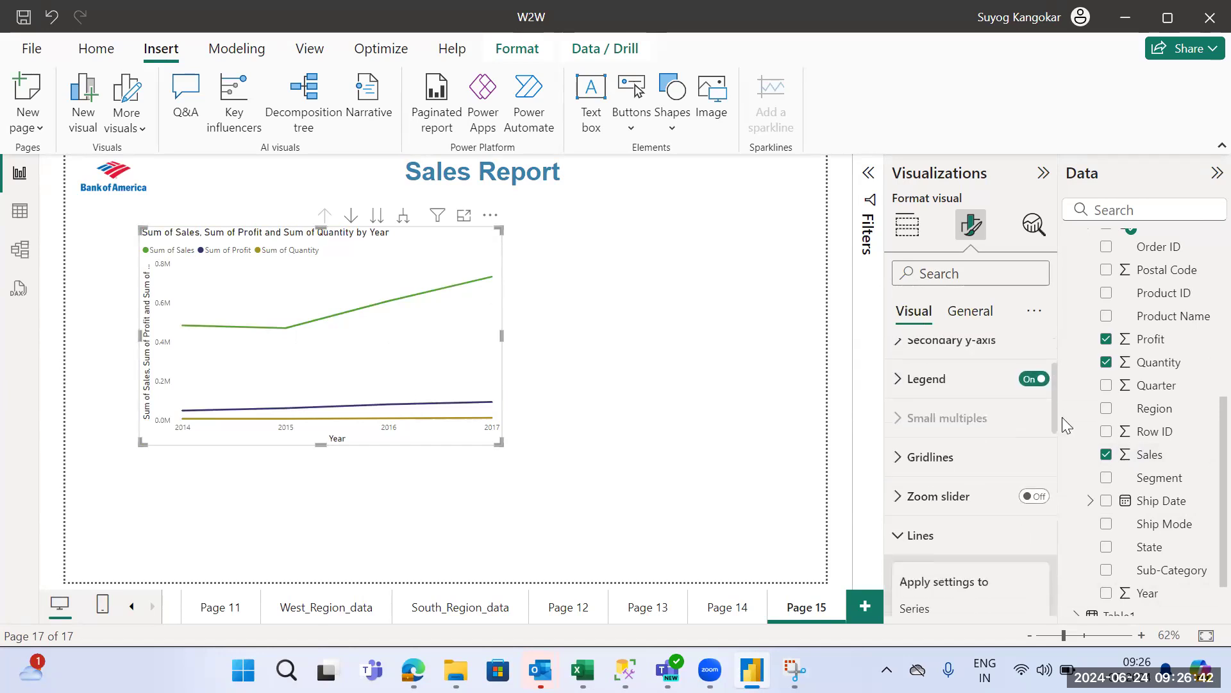
click(1030, 379)
click(1030, 379)
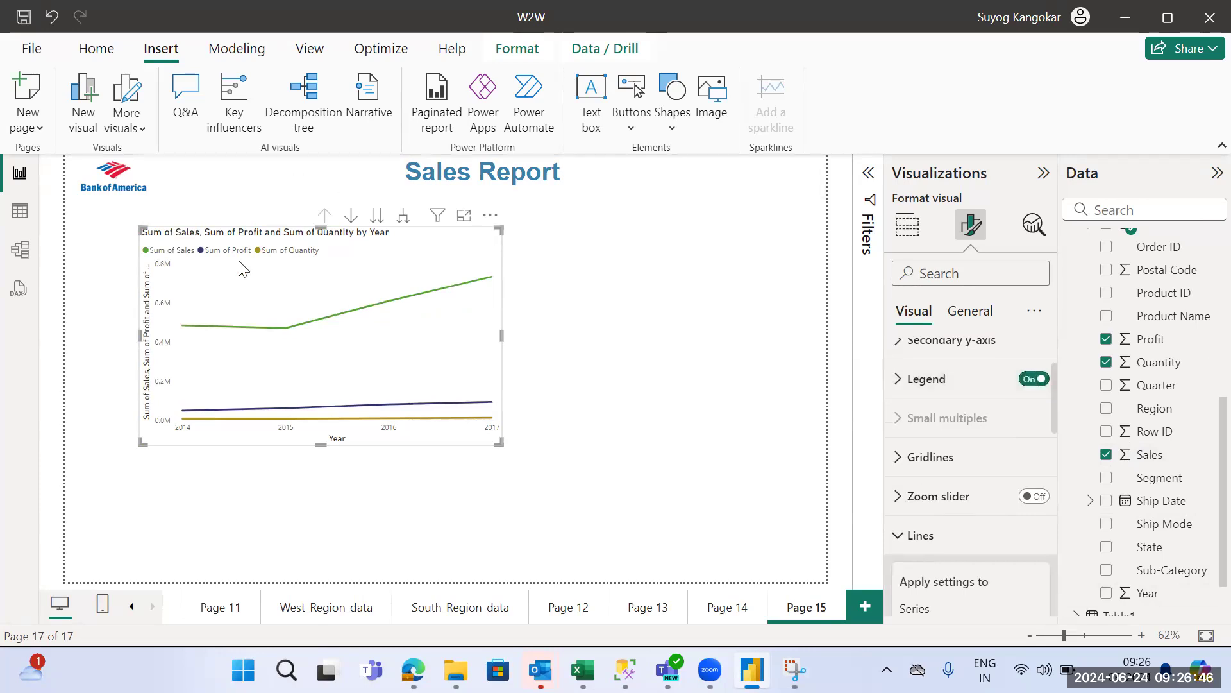
Step: Rename the line chart's Sum of Sales value to Sales for this visual
click(900, 234)
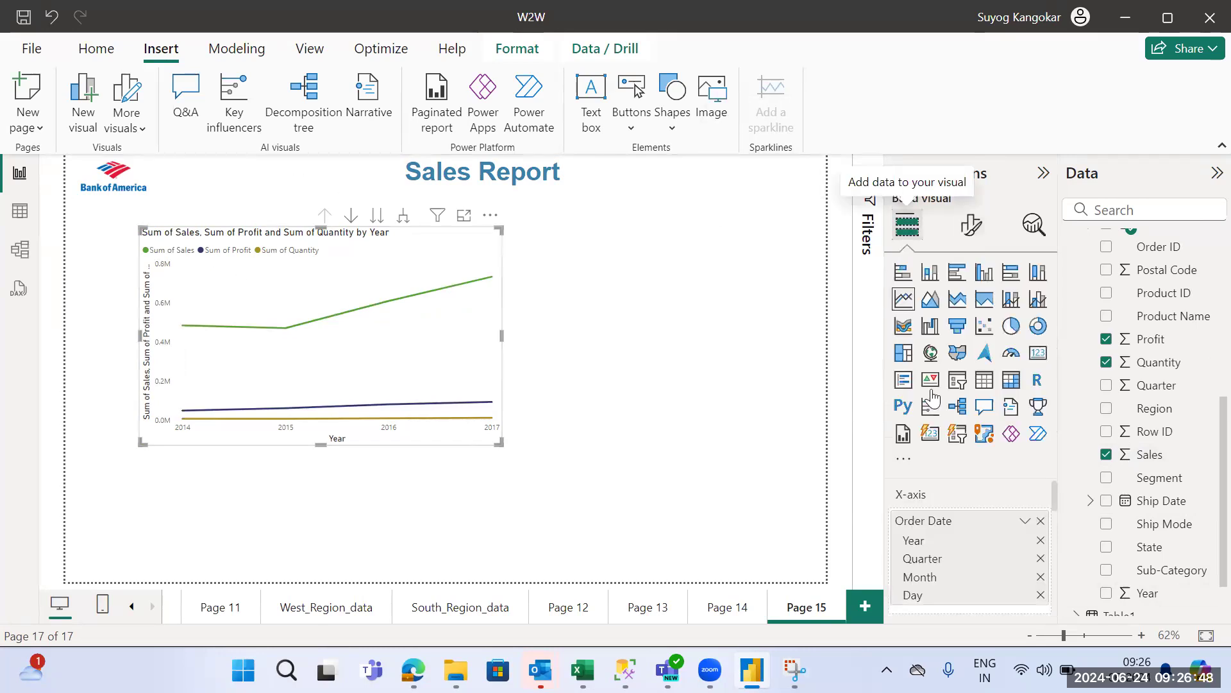
scroll(1055, 505, down, 3)
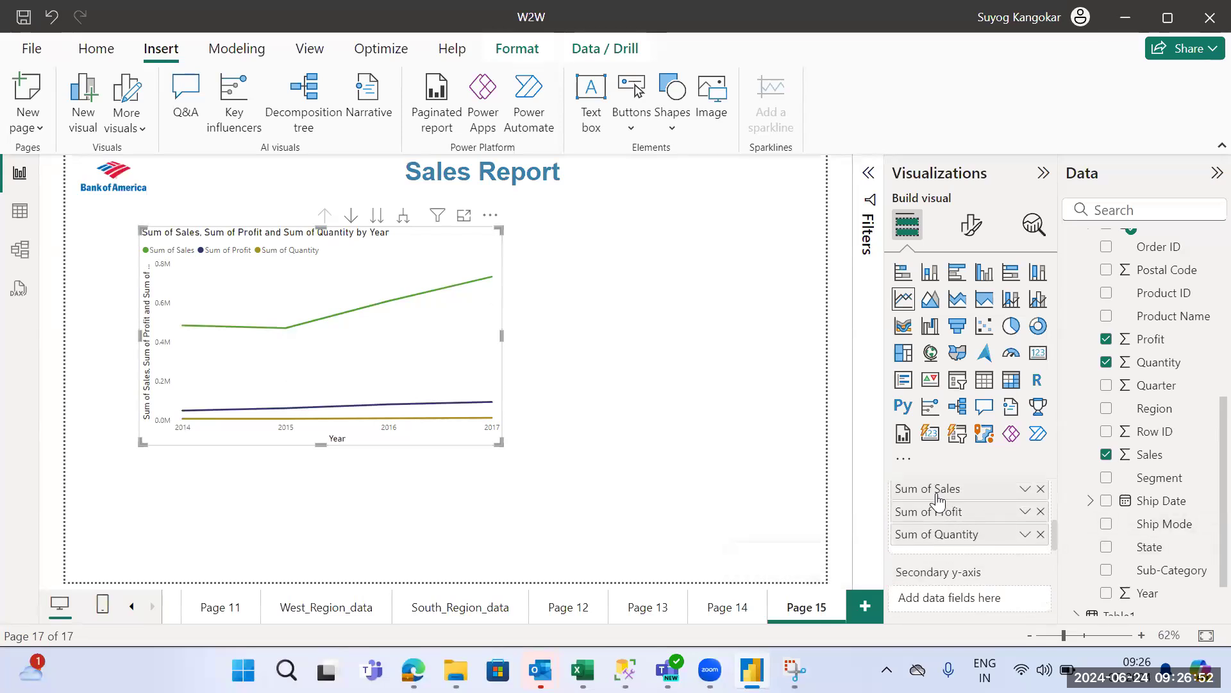
double_click(937, 488)
click(938, 488)
key(BackSpace)
key(BackSpace)
key(BackSpace)
key(BackSpace)
key(BackSpace)
key(BackSpace)
key(BackSpace)
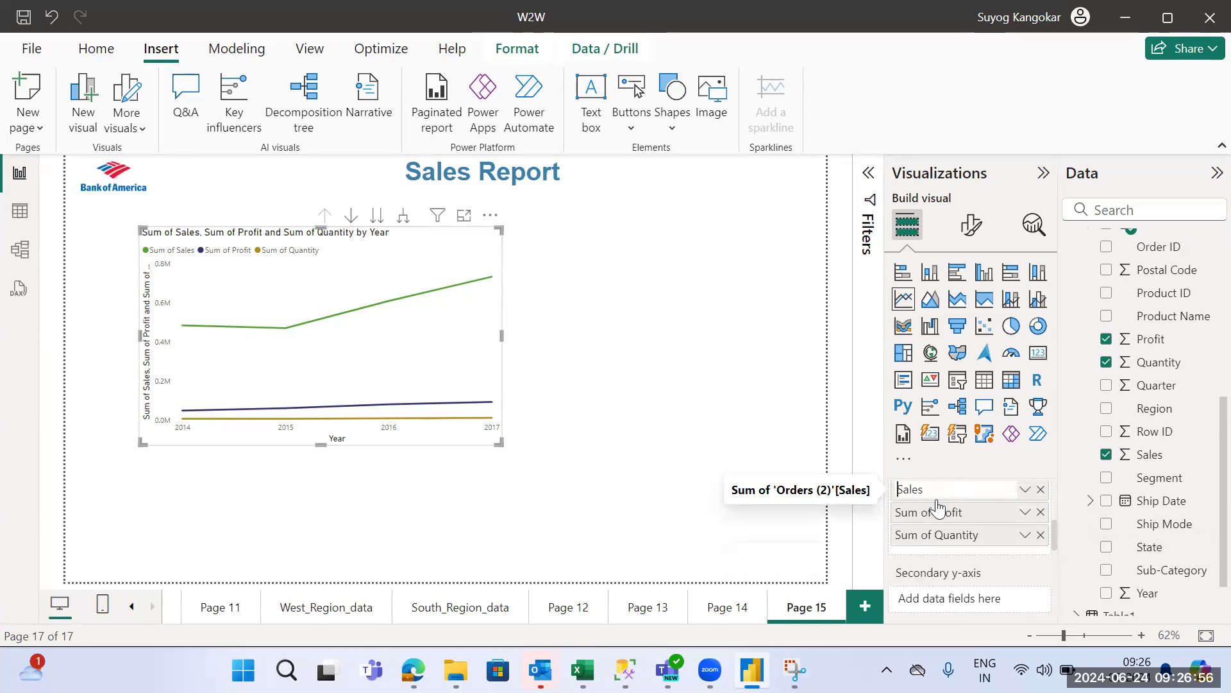
Step: Rename the line chart's Sum of Profit value to Profit for this visual
double_click(940, 511)
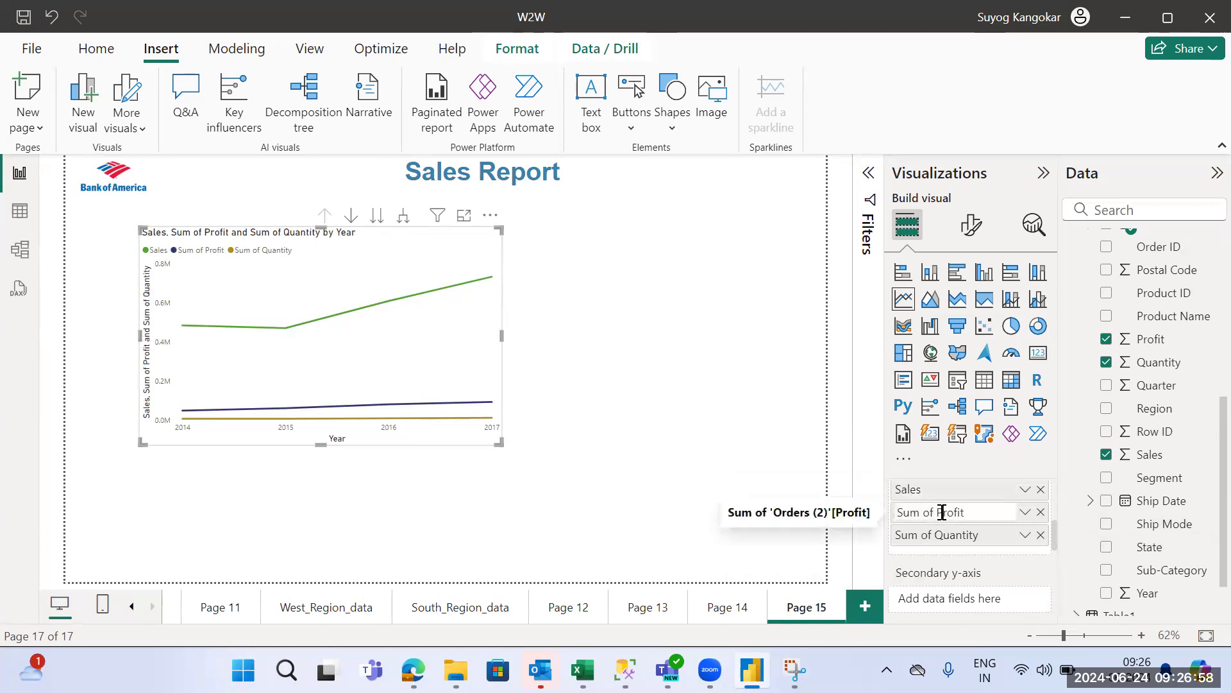
click(942, 512)
key(BackSpace)
key(BackSpace)
key(BackSpace)
key(BackSpace)
key(BackSpace)
key(BackSpace)
key(BackSpace)
click(941, 541)
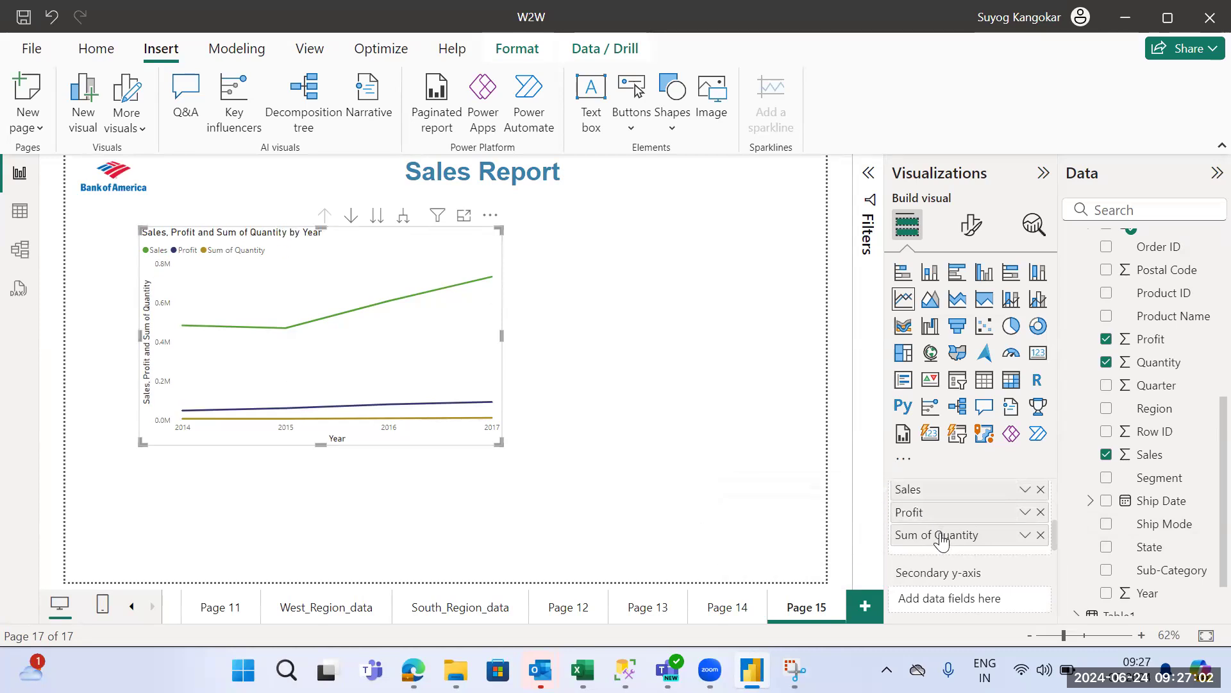
Step: Try to rename the line chart's Sum of Quantity value to Quantity
double_click(941, 541)
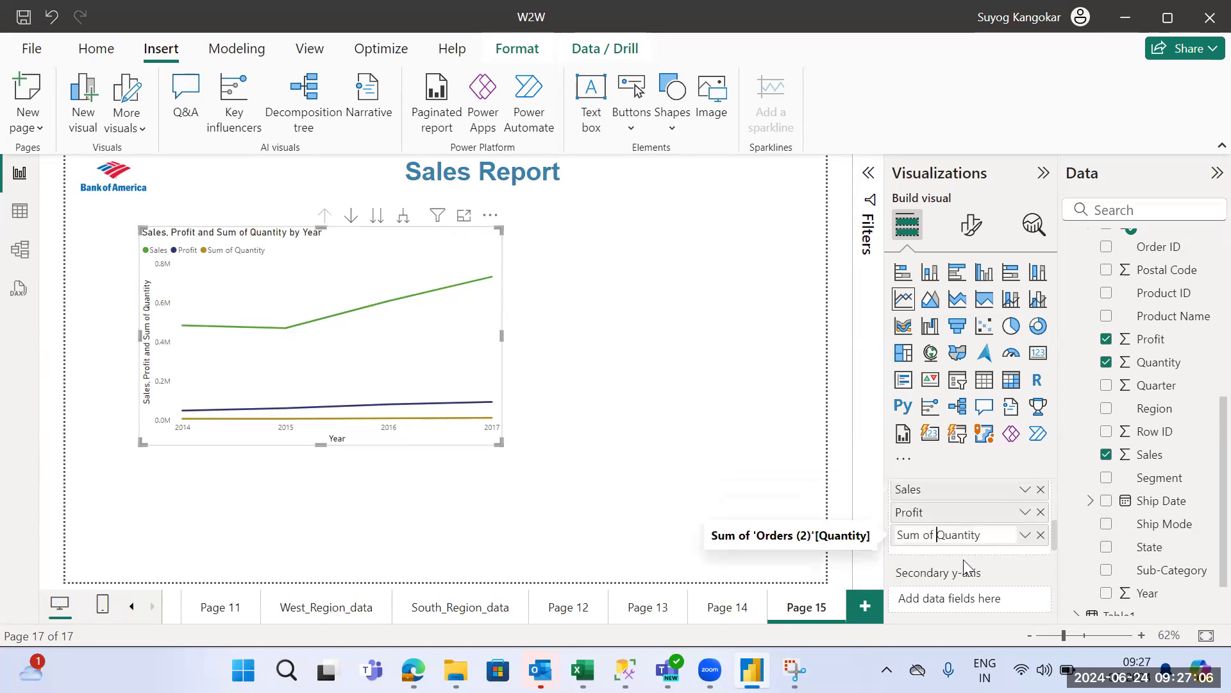
key(BackSpace)
key(BackSpace)
key(BackSpace)
key(BackSpace)
key(BackSpace)
key(BackSpace)
key(BackSpace)
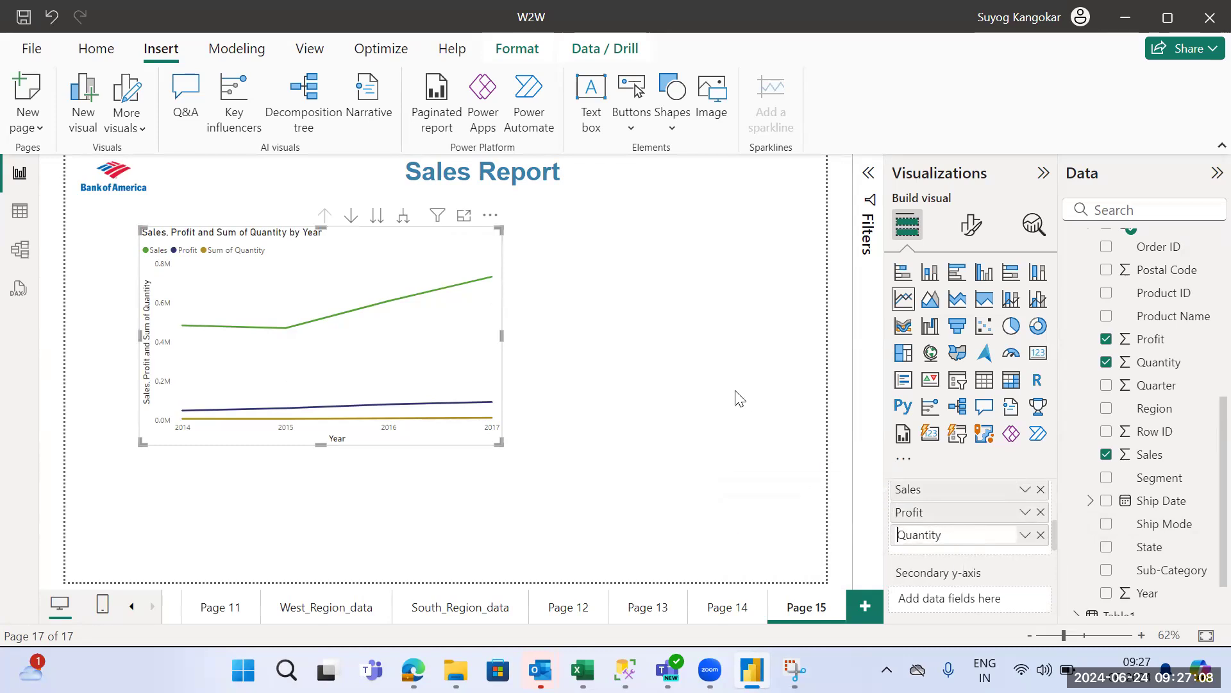
click(736, 398)
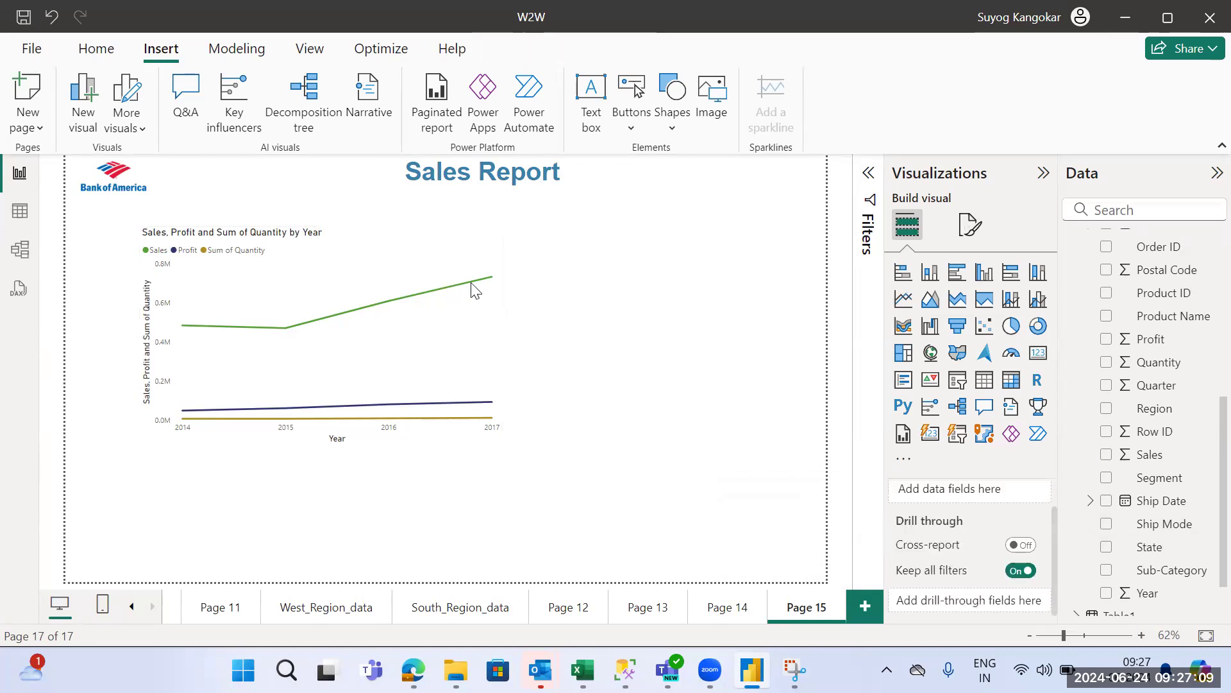
Step: Make the line chart slightly narrower and move it to the page's left edge, beneath the logo
click(371, 244)
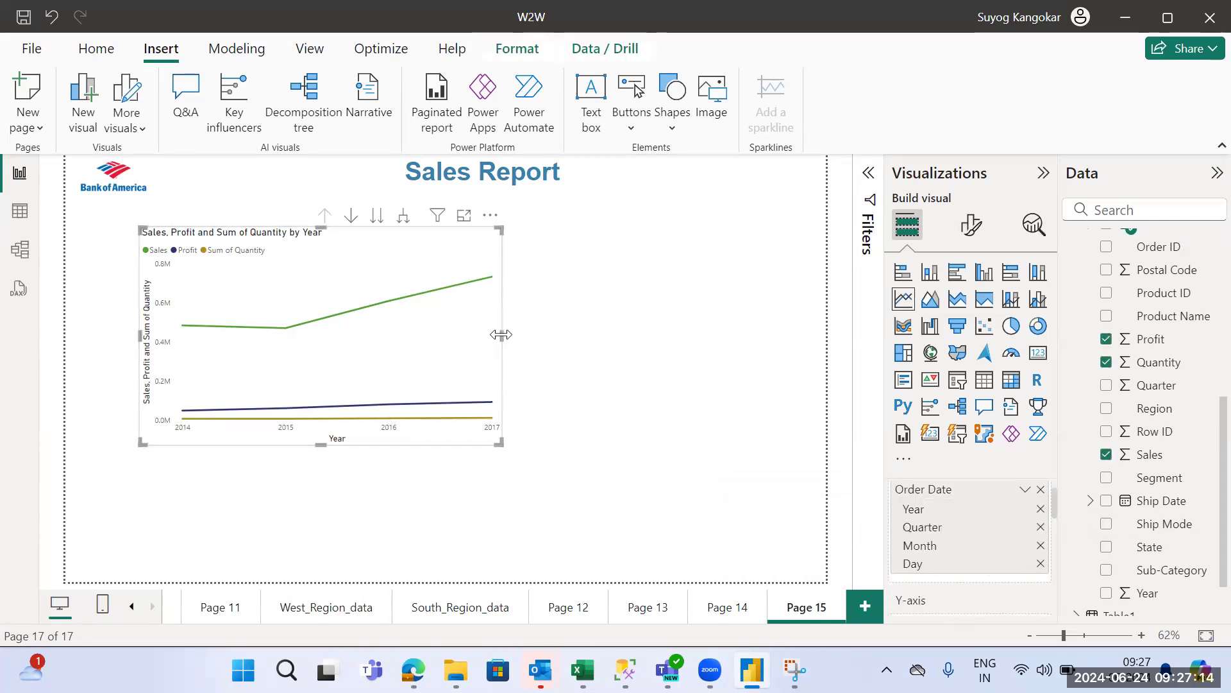
drag(502, 335, 472, 334)
drag(428, 272, 363, 280)
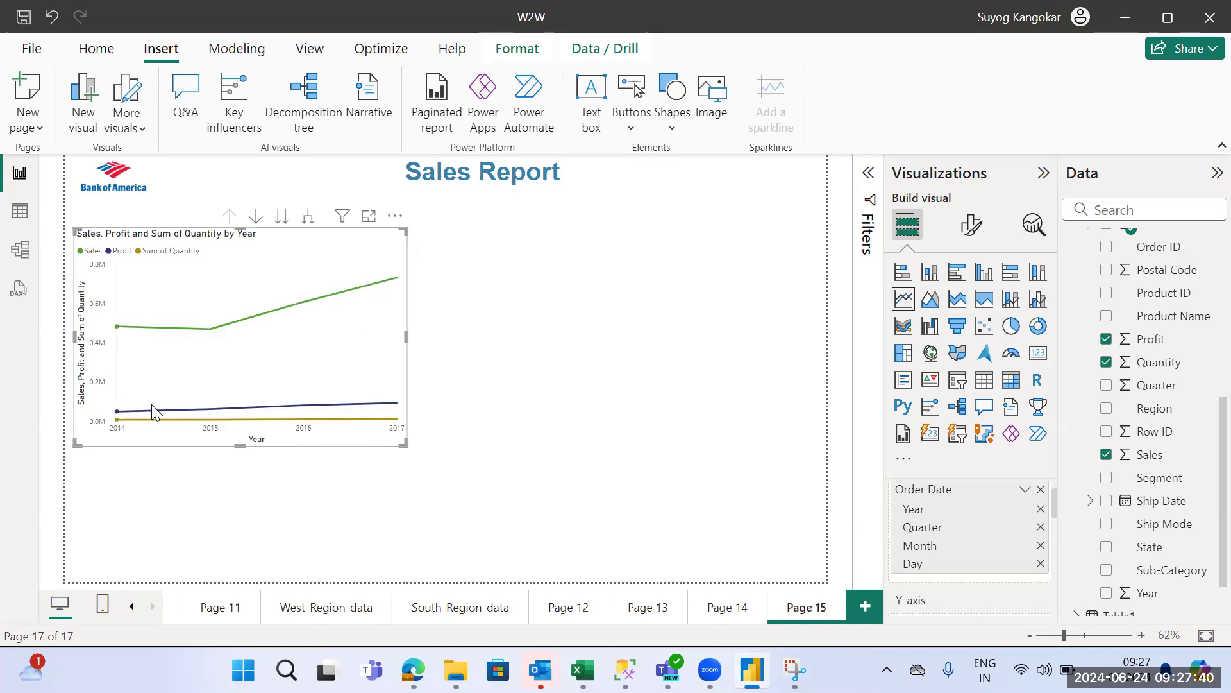
Step: Switch the line chart's x-axis from the date hierarchy to the plain Order Date field
mouse_move(151, 404)
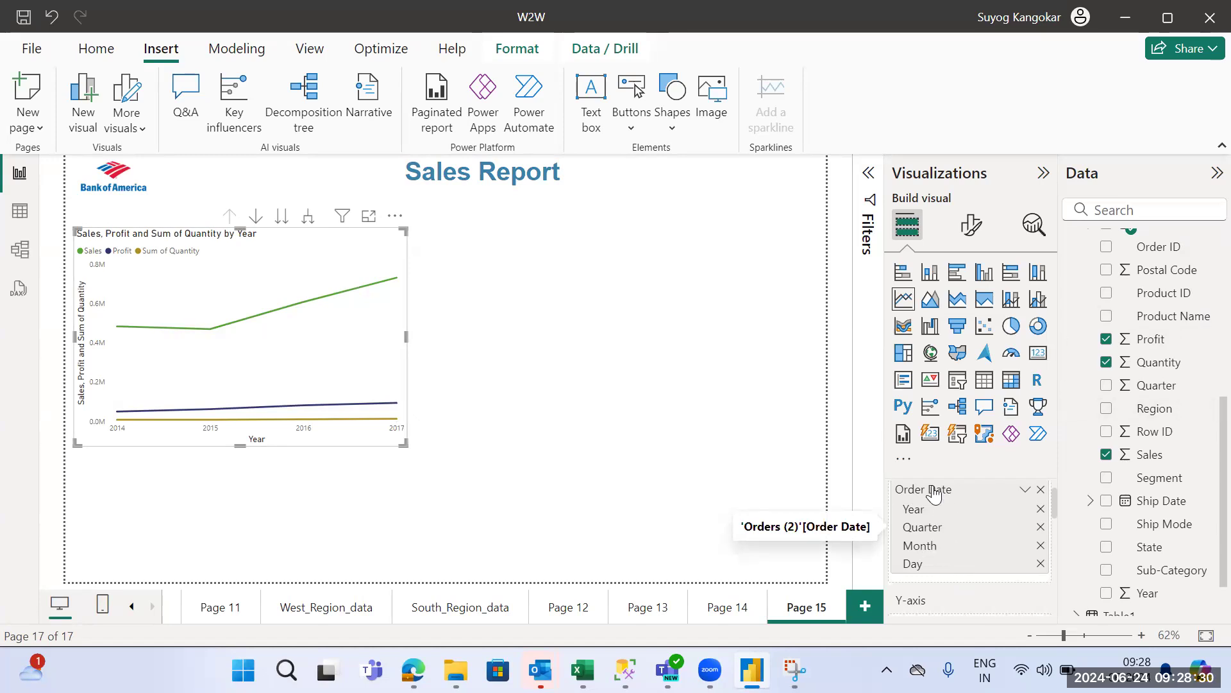
click(1025, 489)
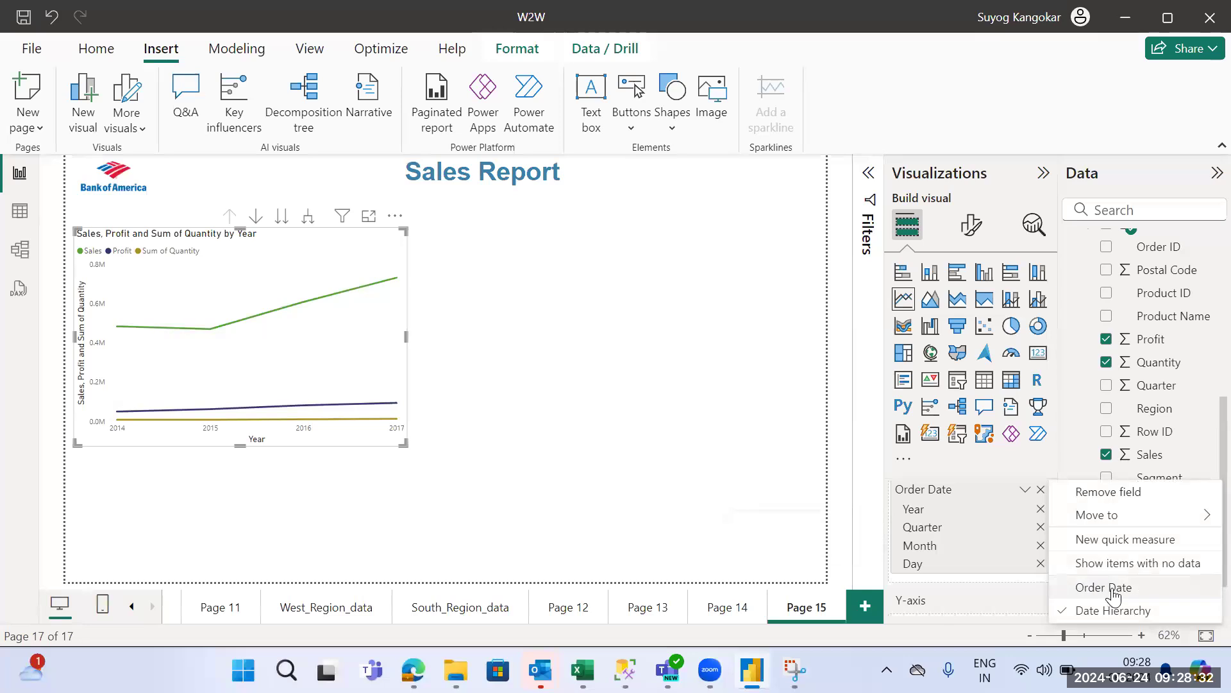
click(1105, 587)
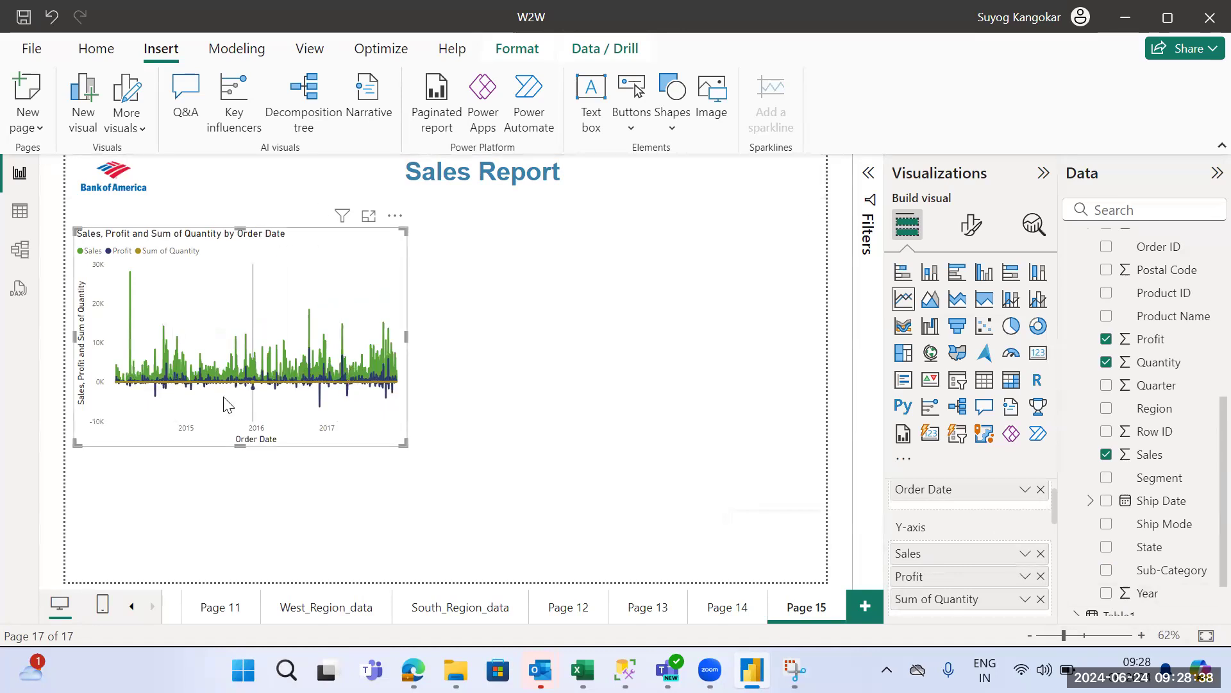
Step: Widen the line chart rightward until it spans most of the page width
mouse_move(344, 306)
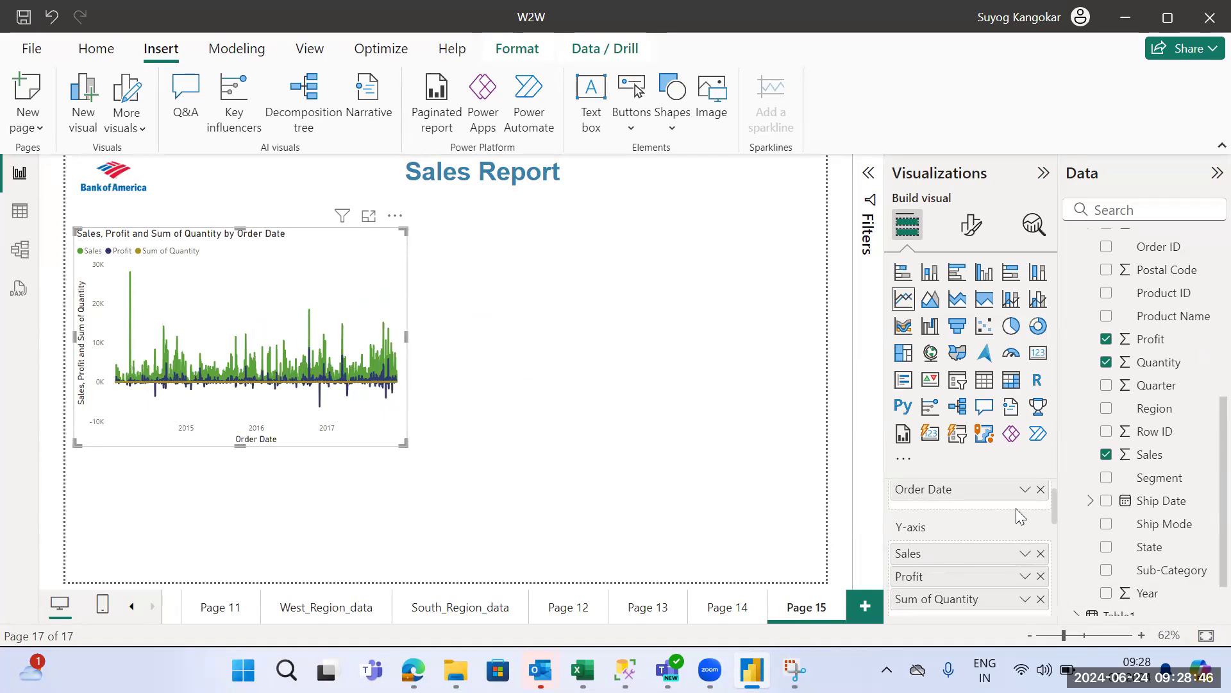
right_click(949, 493)
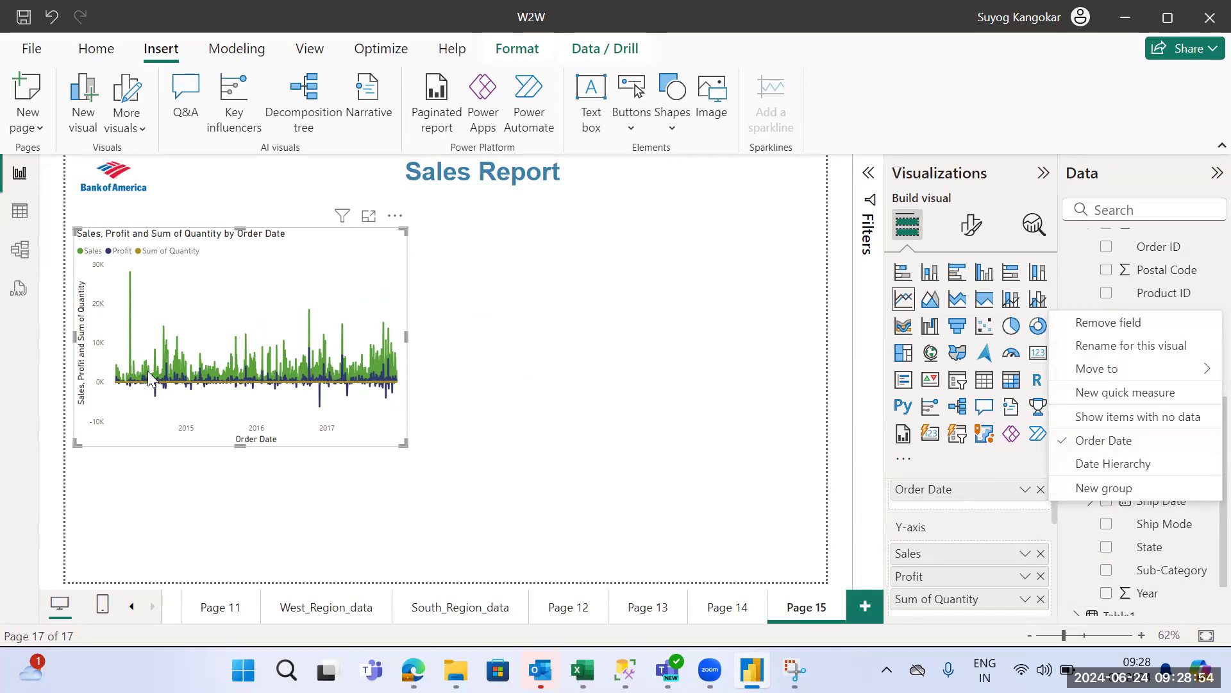
click(406, 337)
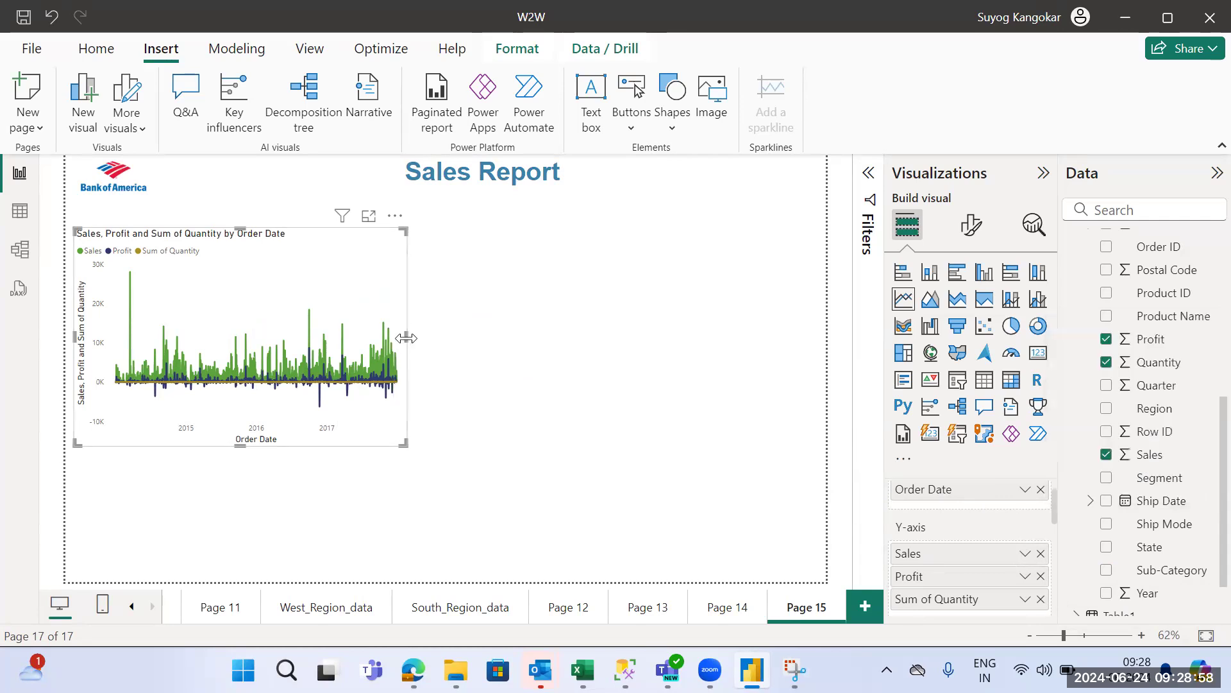
drag(406, 337, 749, 337)
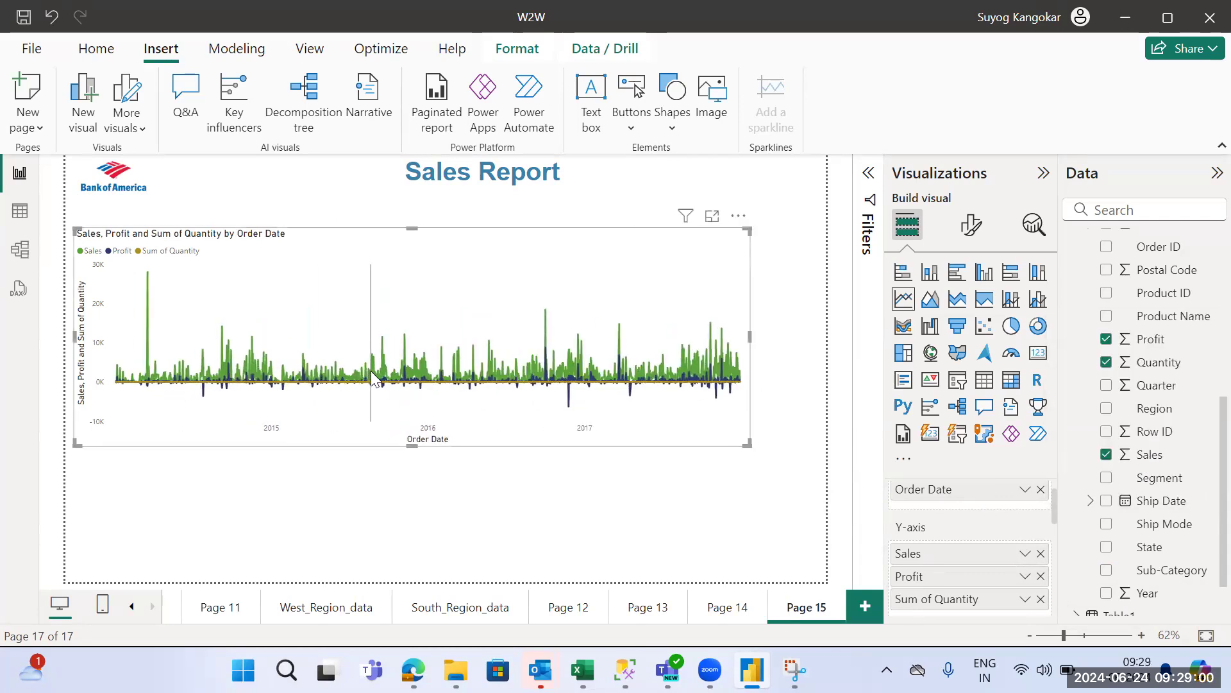
Step: Switch the line chart's x-axis to the Date Hierarchy and return it to the plain Order Date field
mouse_move(372, 374)
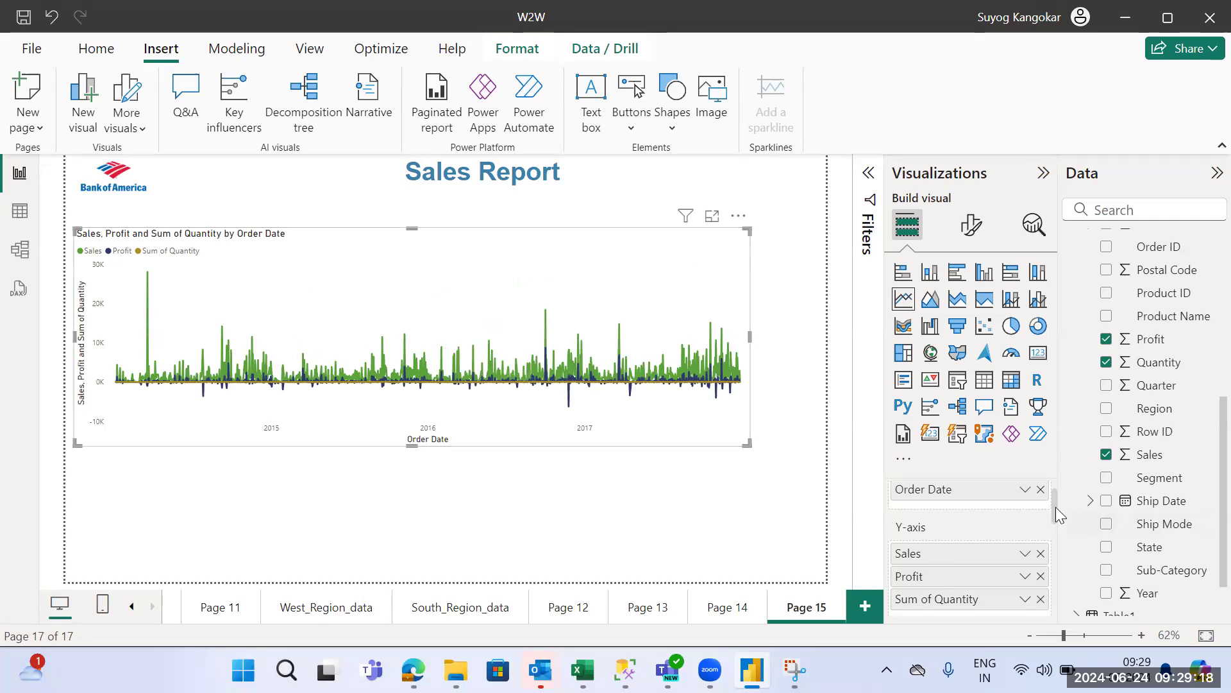
scroll(968, 529, up, 1)
right_click(953, 524)
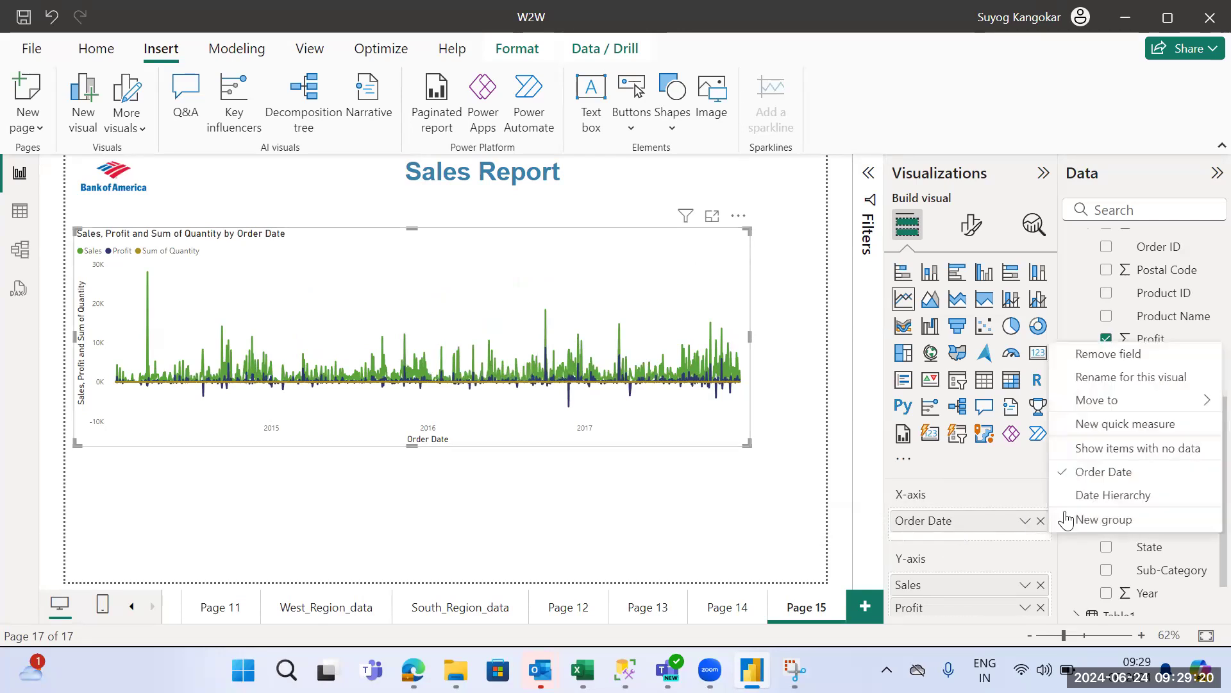
click(1094, 497)
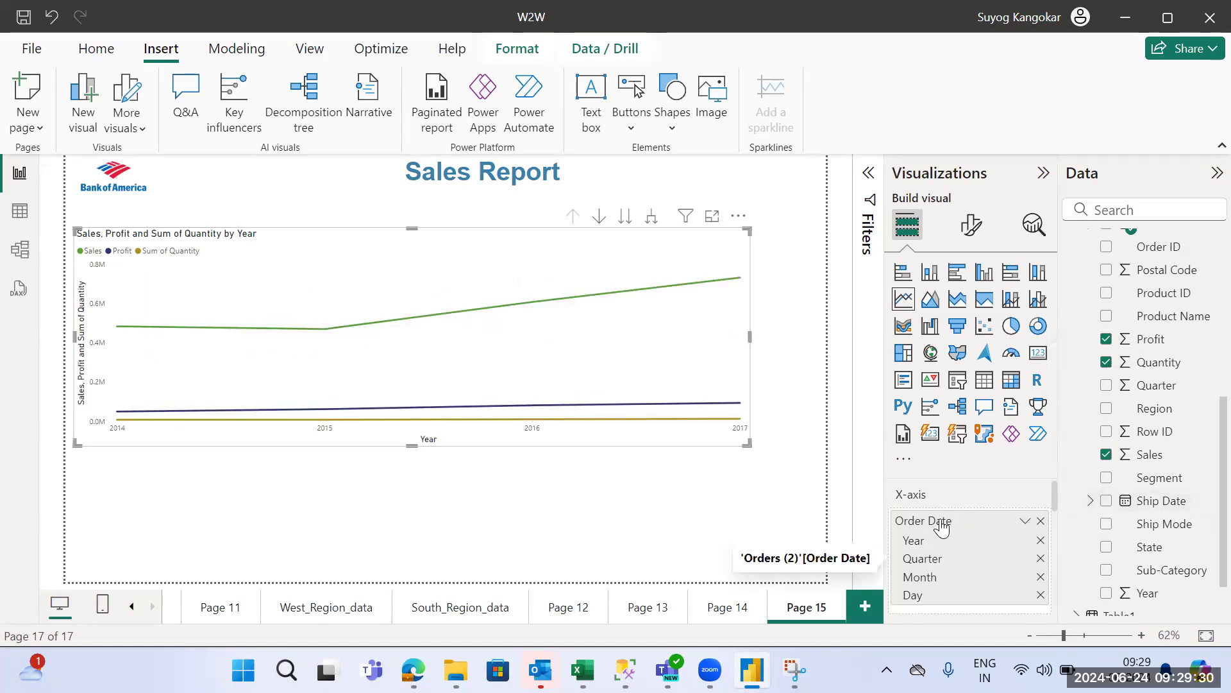
click(1025, 521)
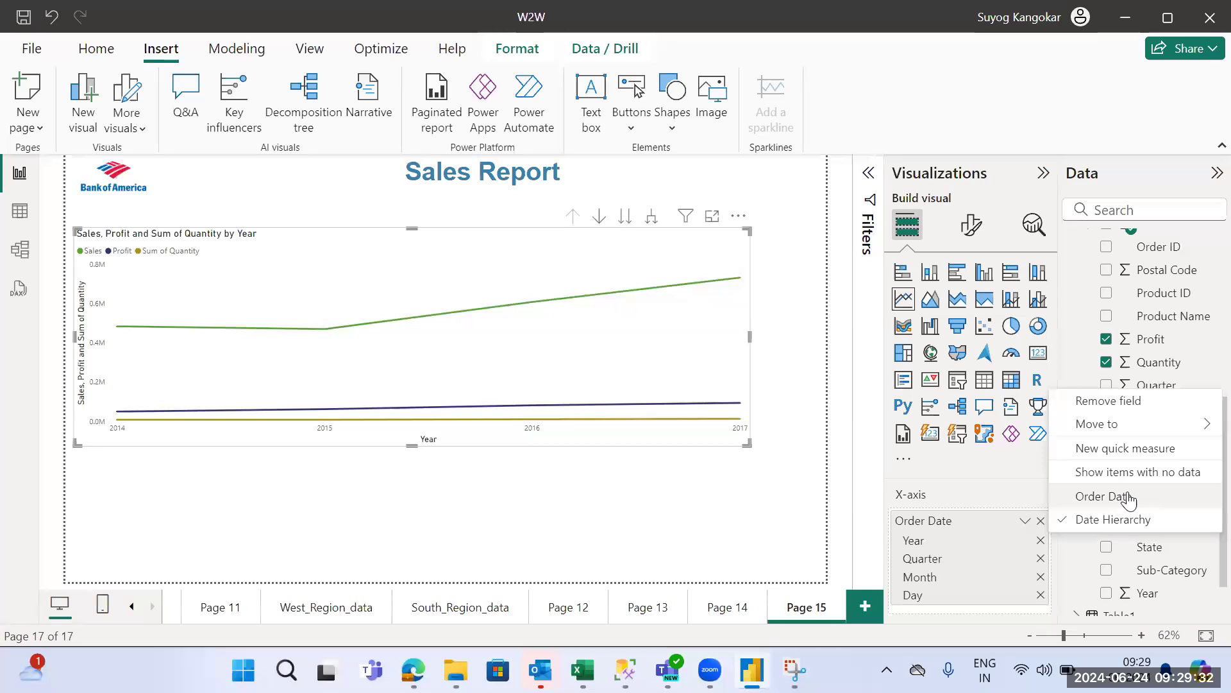
click(1124, 499)
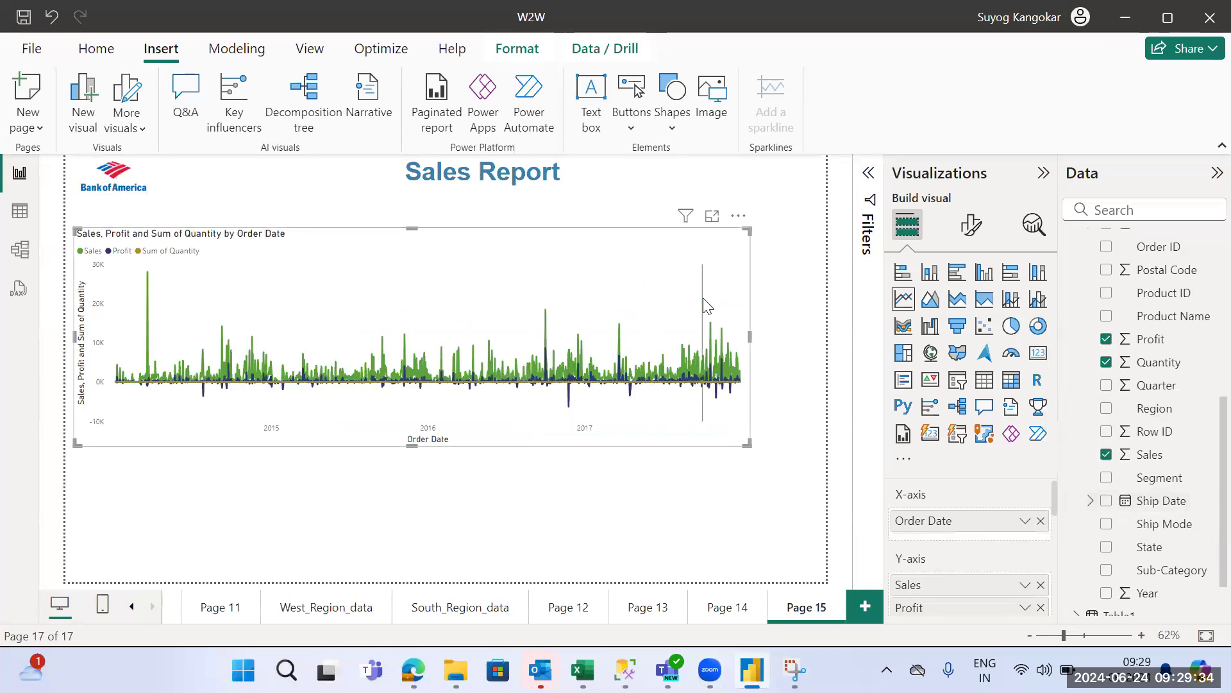
Step: Set the line chart's x-axis to the Order Date hierarchy and turn on drill mode for the chart
mouse_move(704, 299)
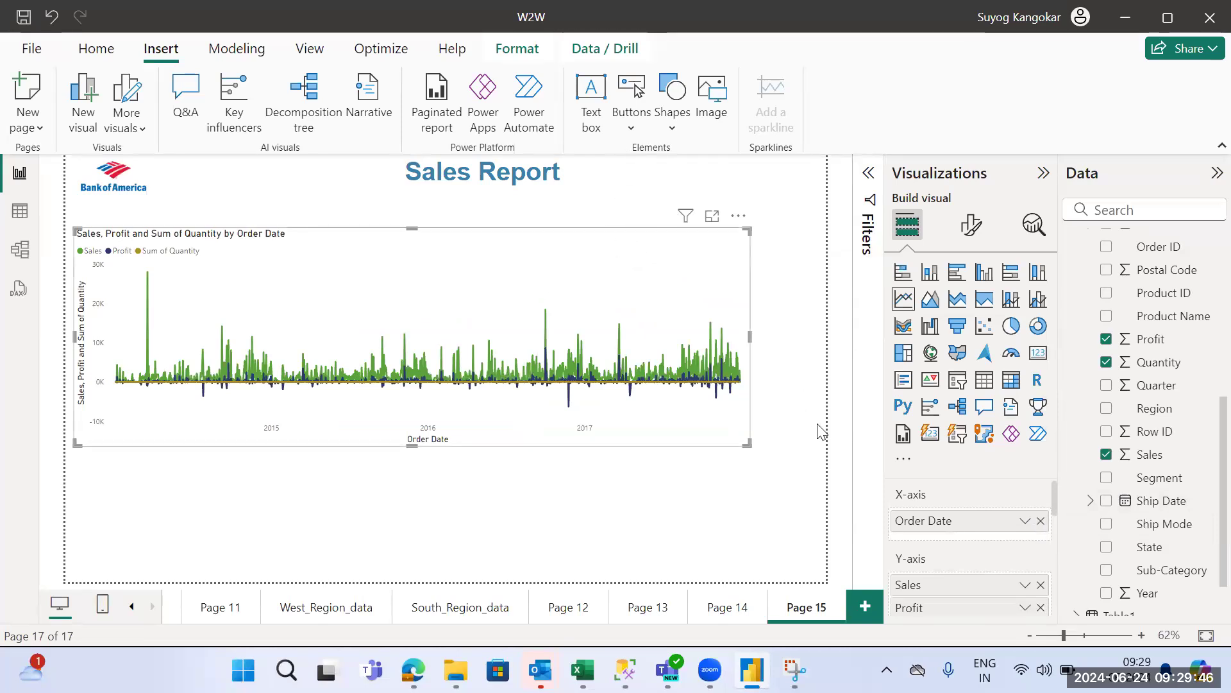
right_click(975, 519)
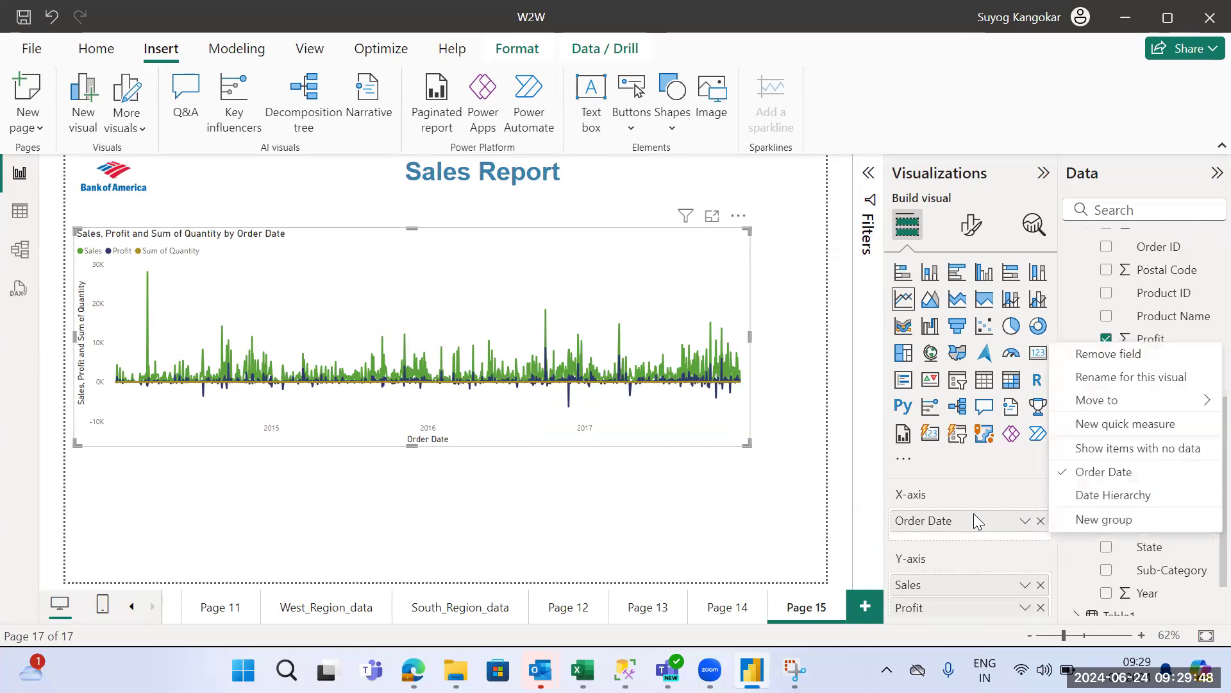
click(1101, 499)
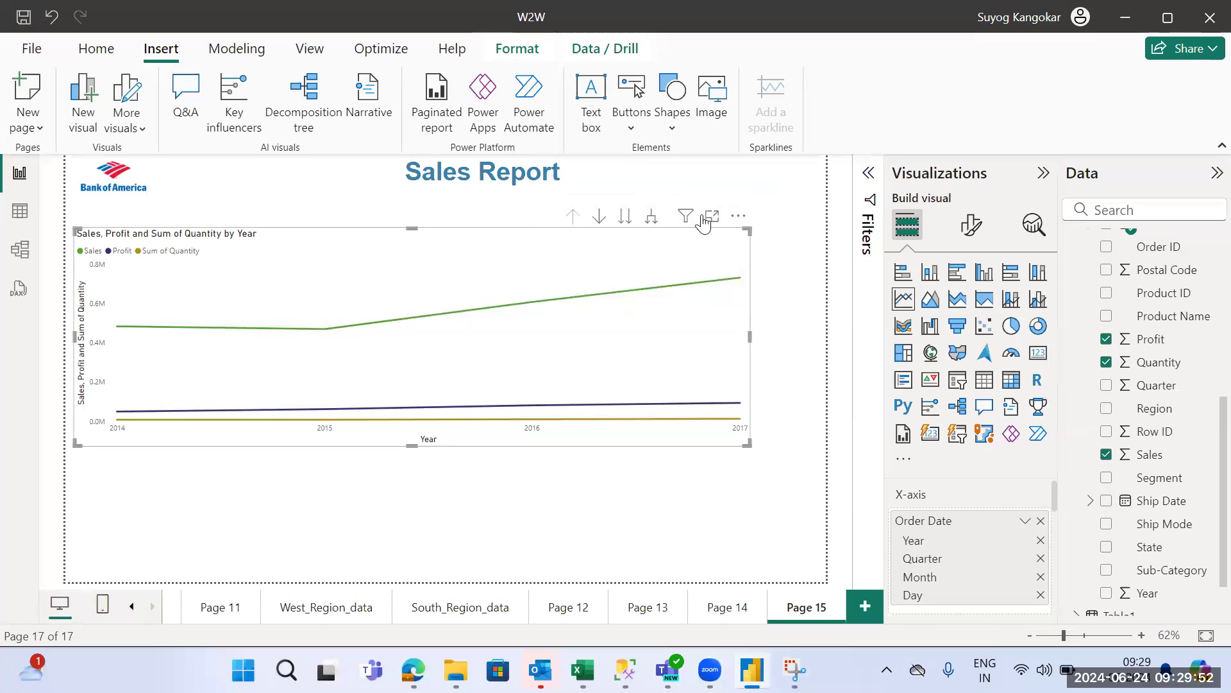
click(601, 222)
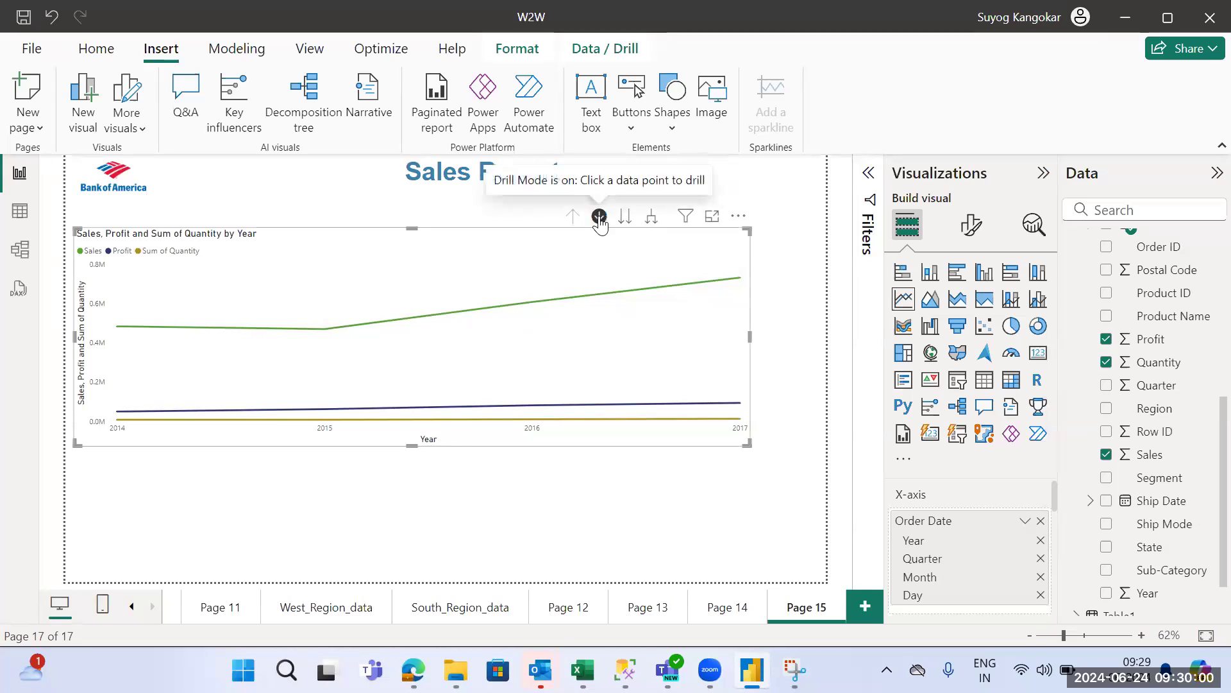
Step: Expand the line chart's date hierarchy through quarter and month to day level, and drill back up to Year
click(651, 221)
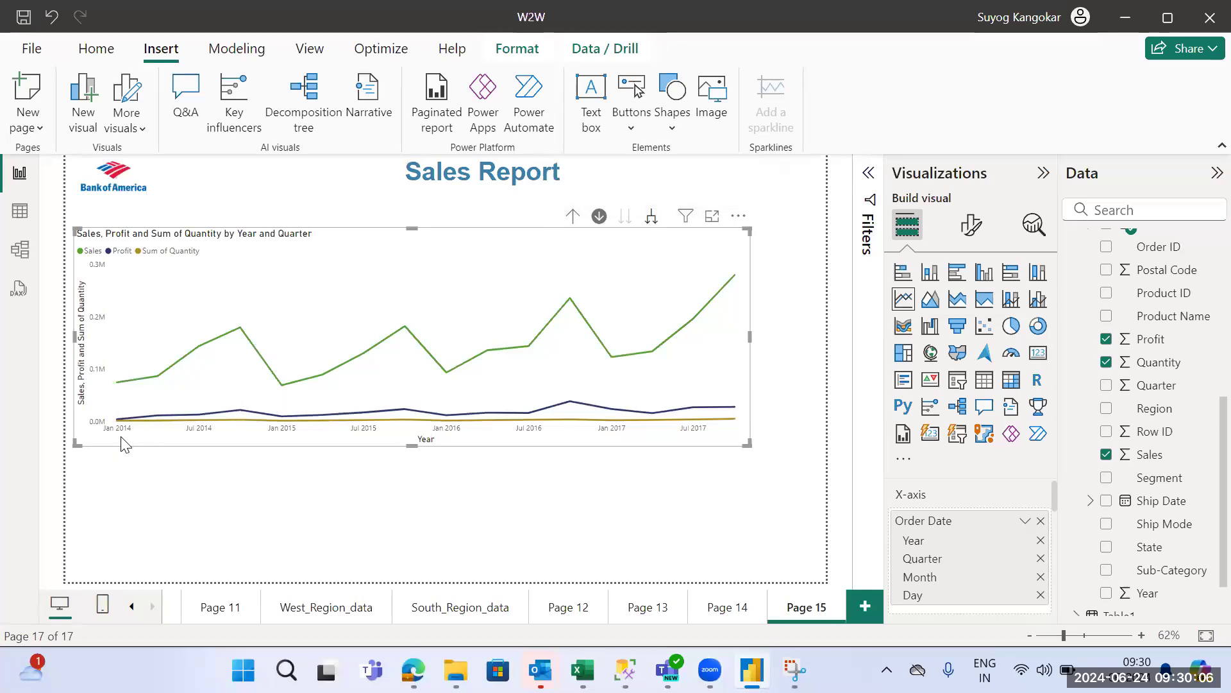
mouse_move(669, 378)
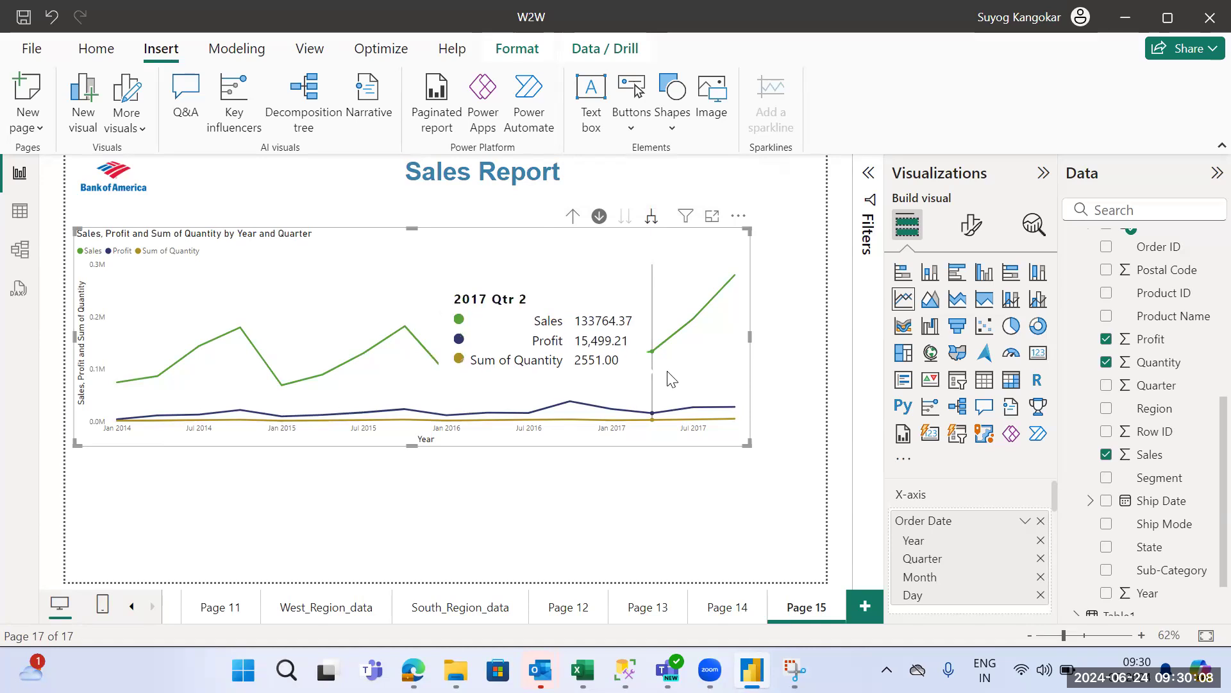
click(650, 217)
click(649, 219)
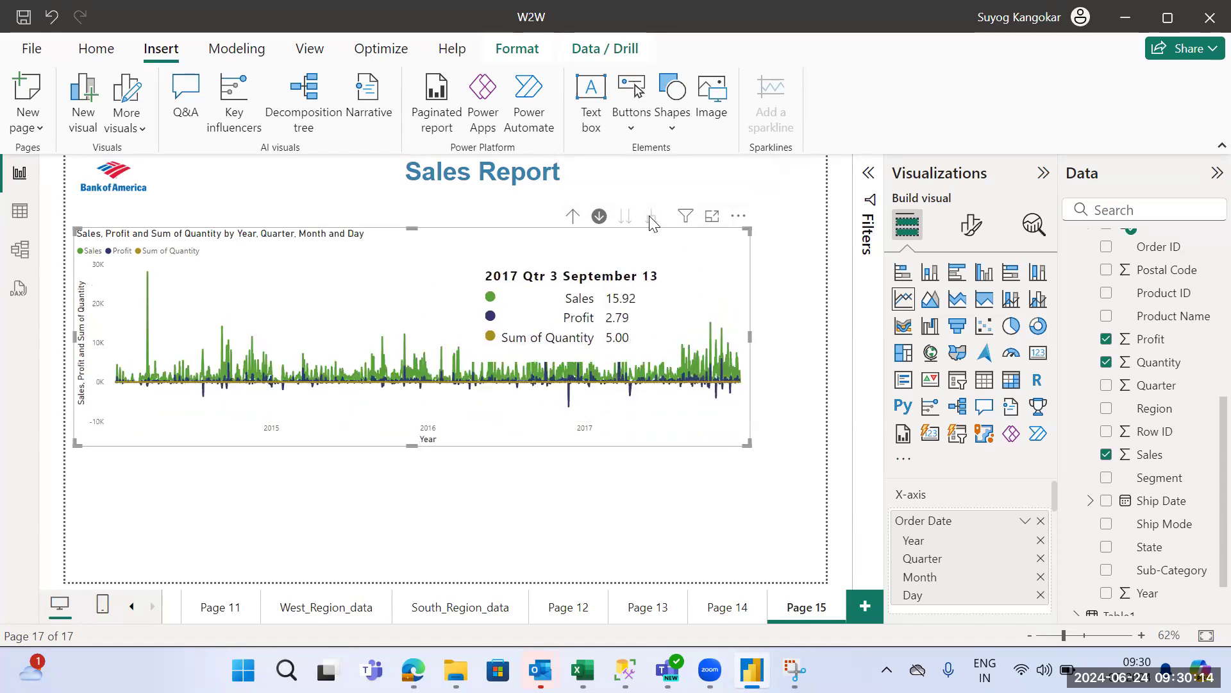
click(573, 217)
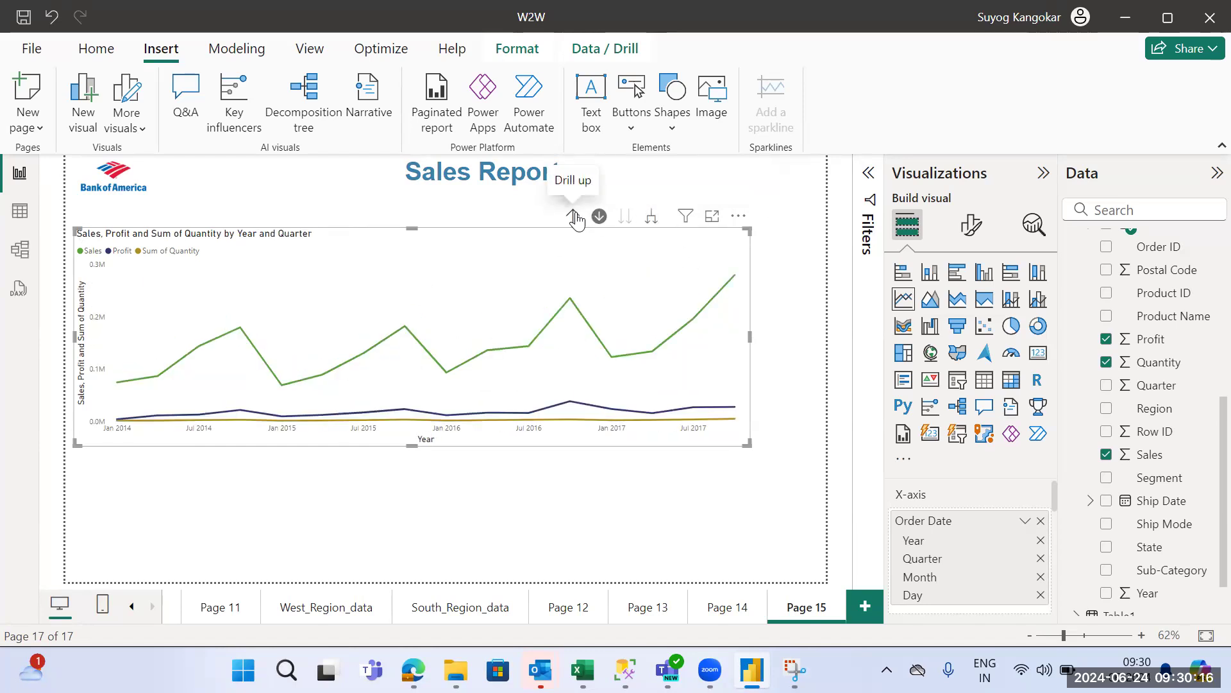
click(575, 217)
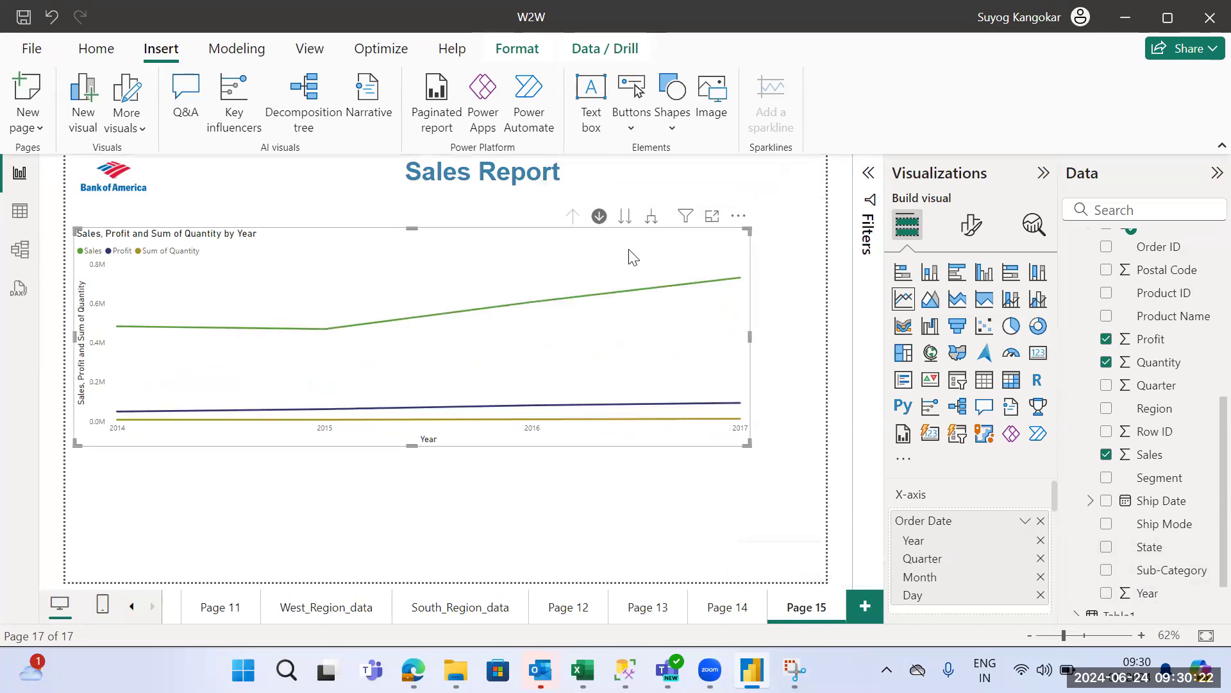
Step: Take the line chart to the next hierarchy level three times, through Quarter and Month to Day
click(620, 221)
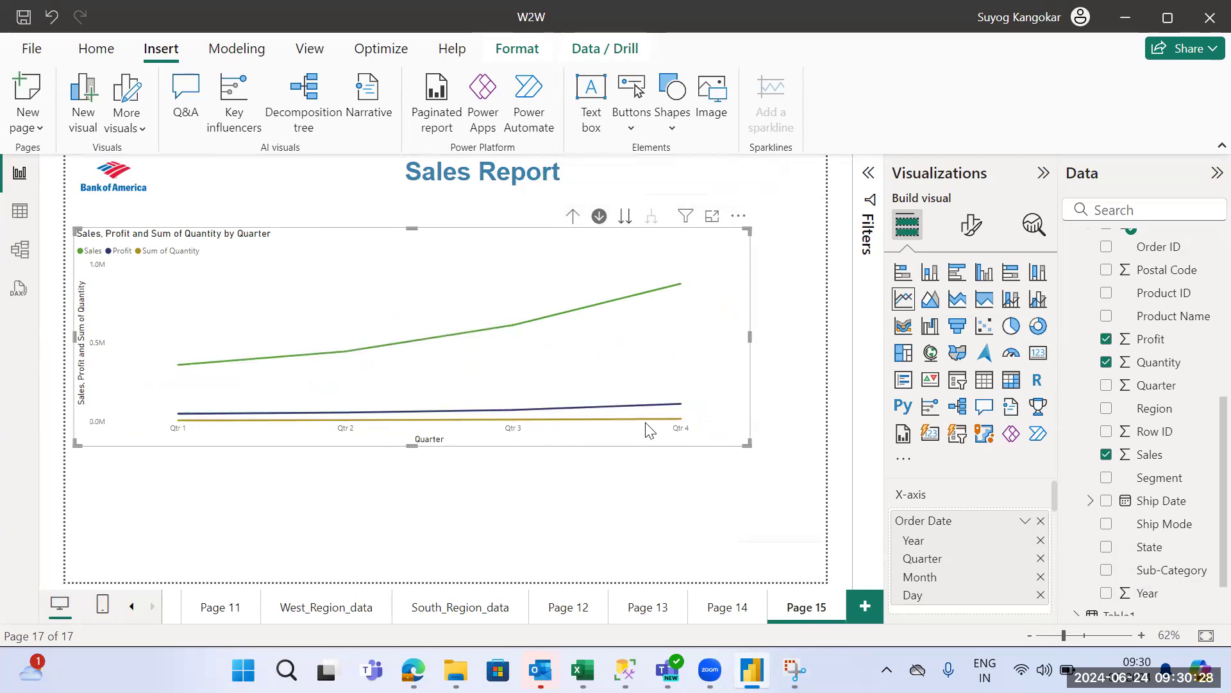
click(627, 221)
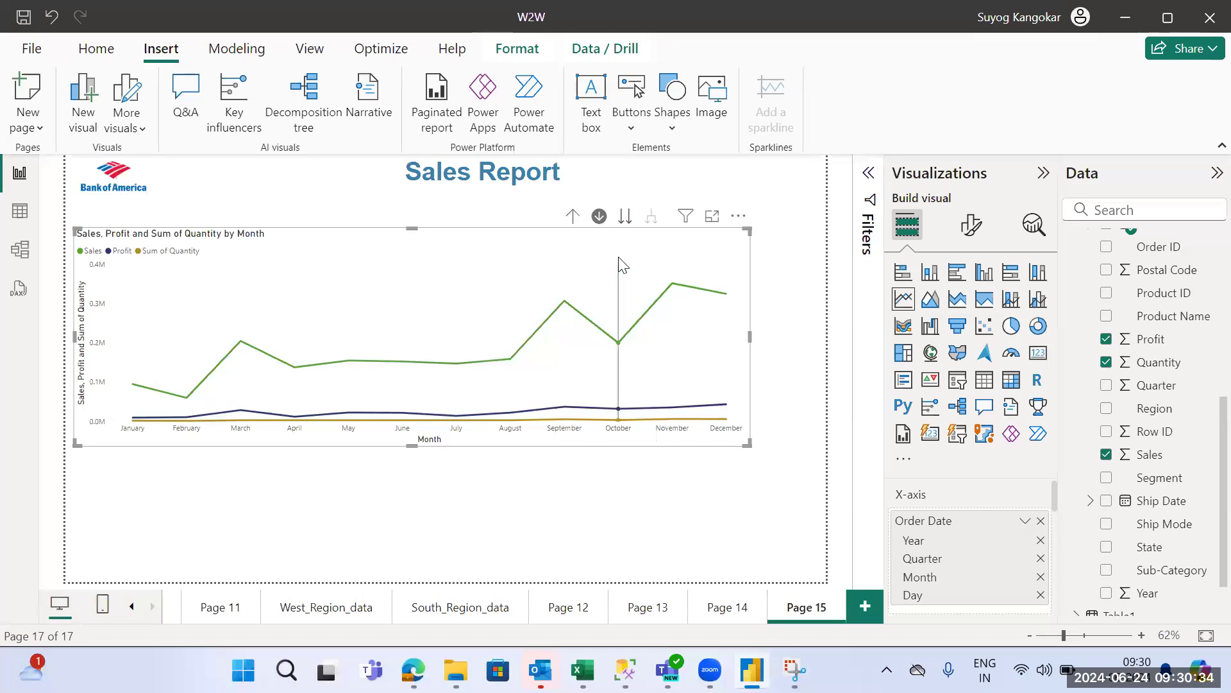
click(626, 218)
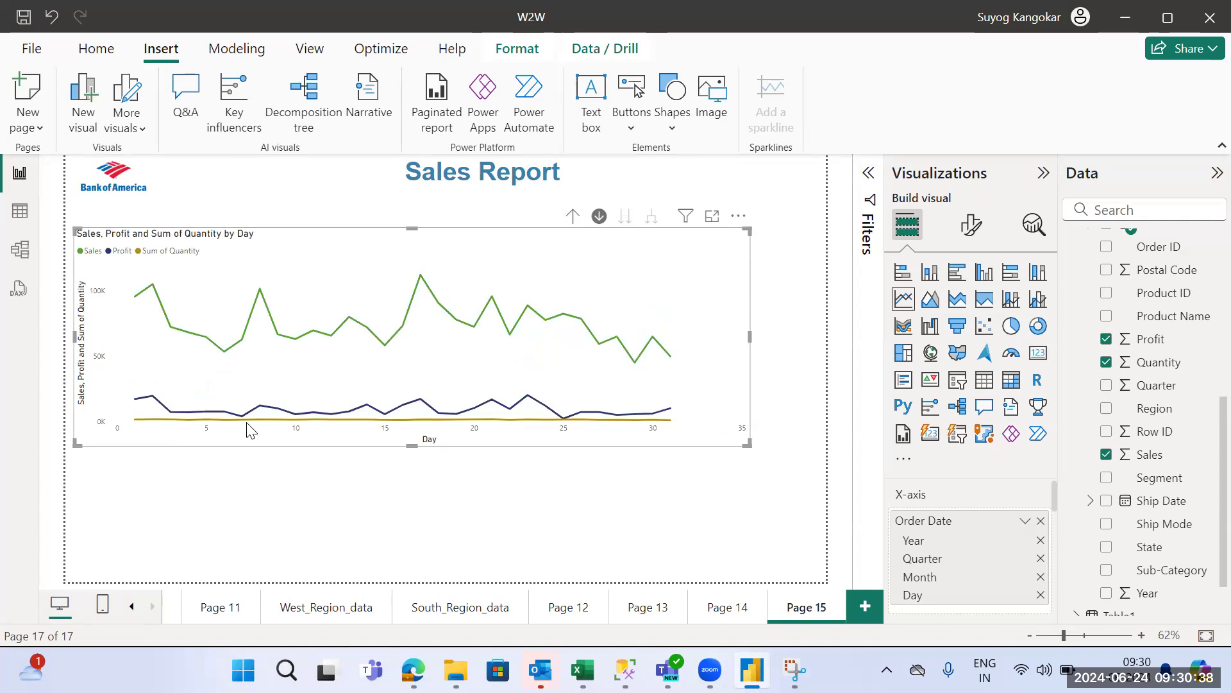
mouse_move(250, 430)
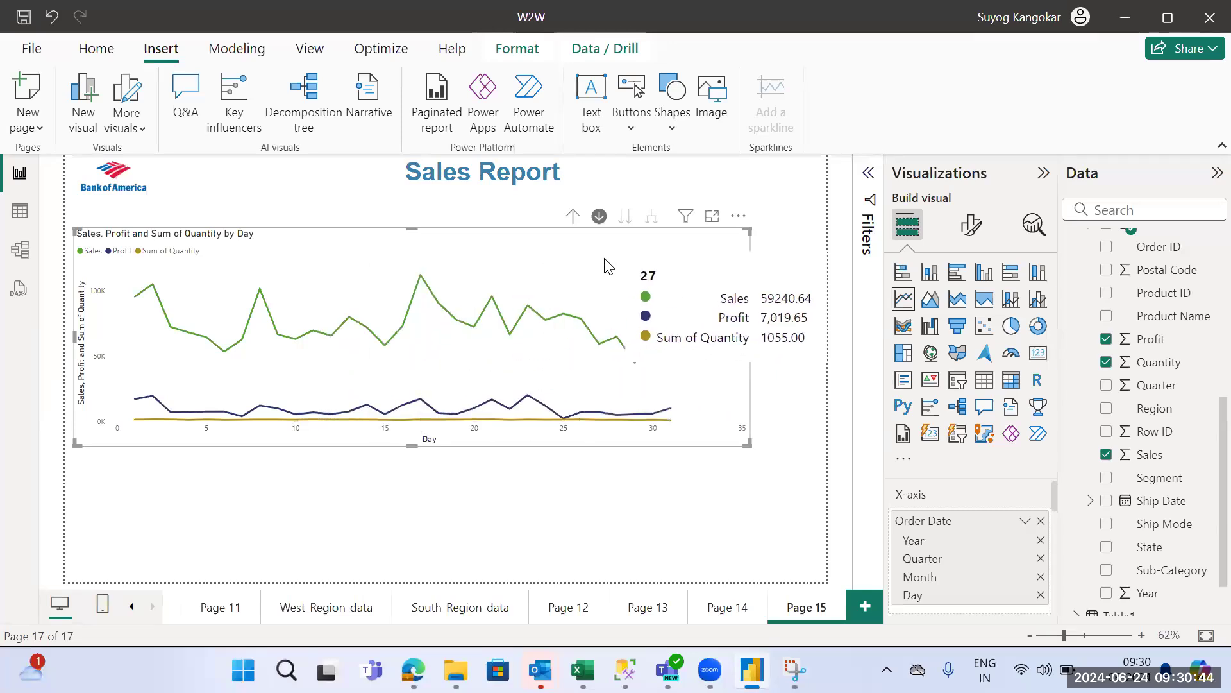
Step: Move the line chart lower on the page and add a narrowed slicer in the space above it, beneath the logo
drag(713, 305, 622, 346)
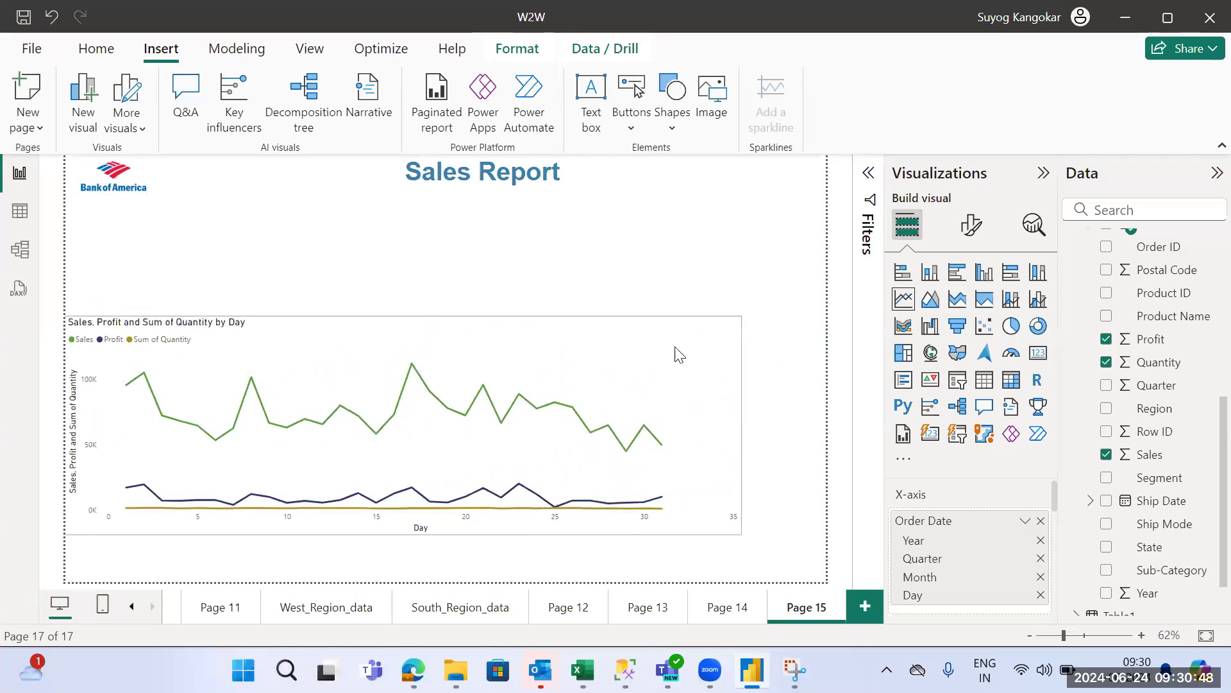
click(688, 211)
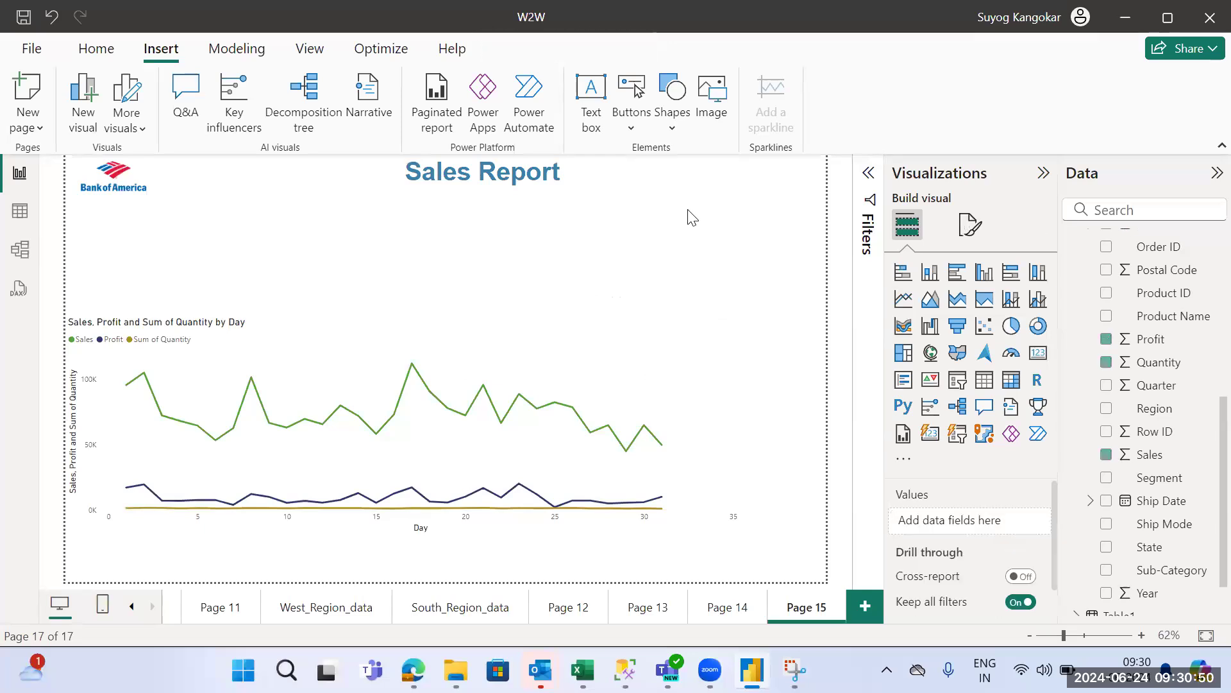
click(956, 384)
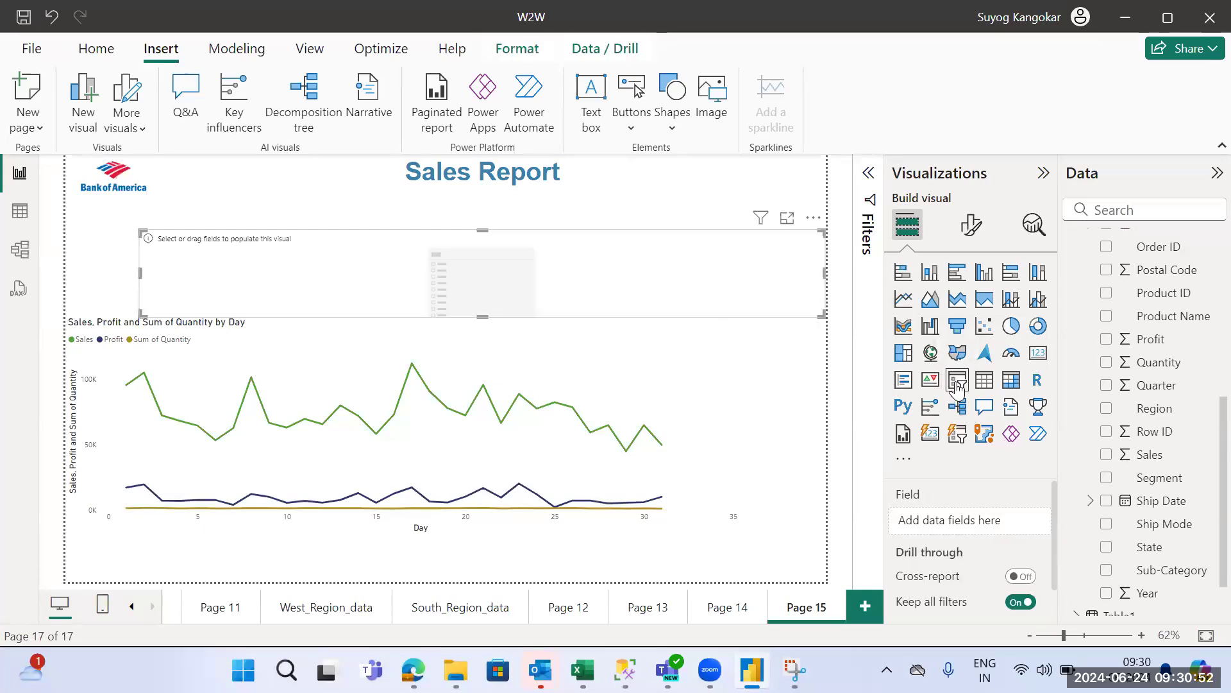
drag(824, 272, 369, 229)
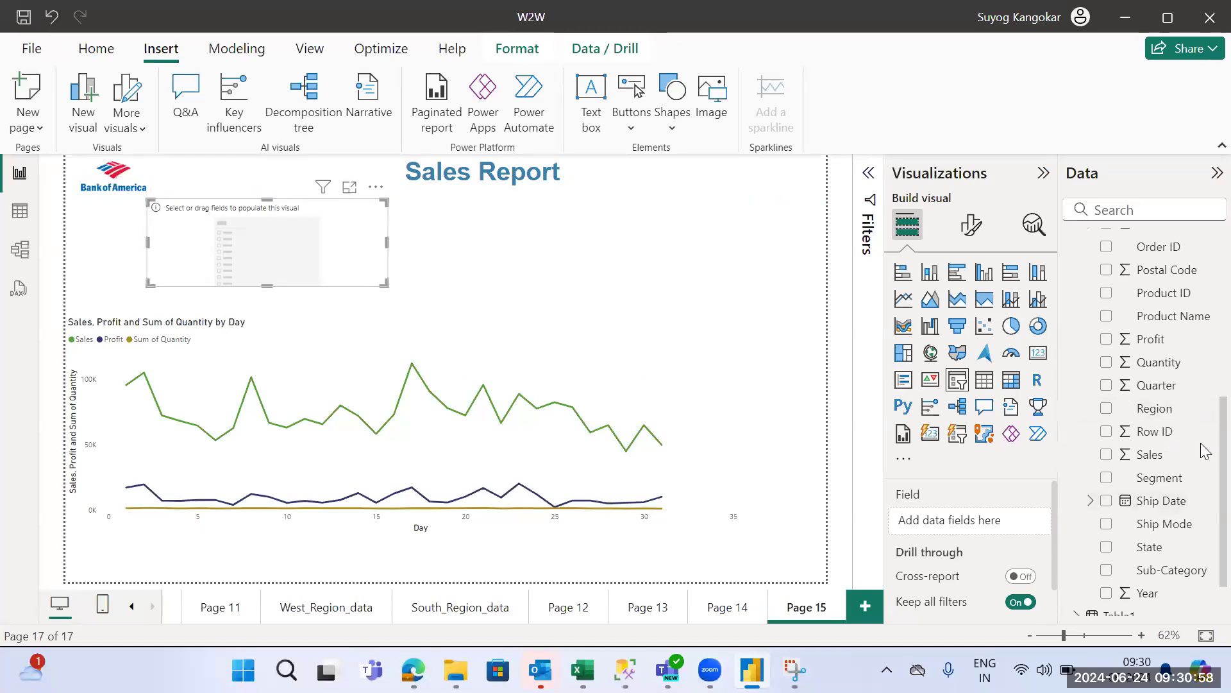
Step: Add Order Date to the slicer as a Date Hierarchy and remove its Quarter, Month and Day levels
scroll(1203, 356, up, 3)
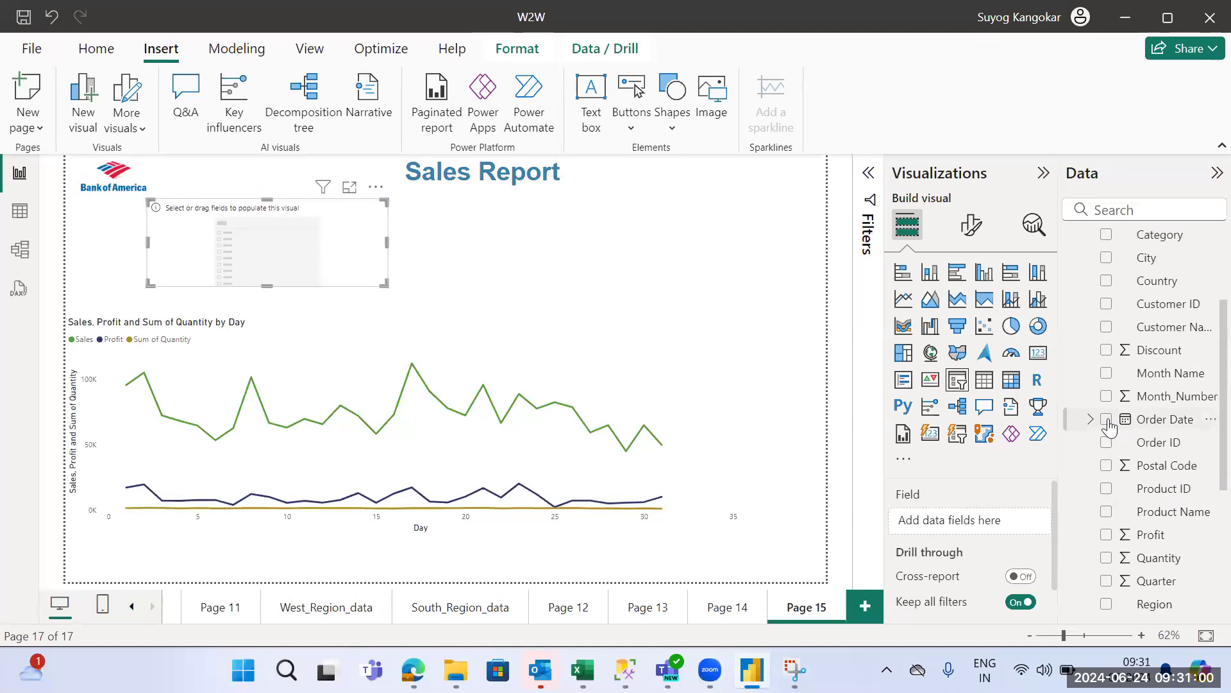
click(1107, 420)
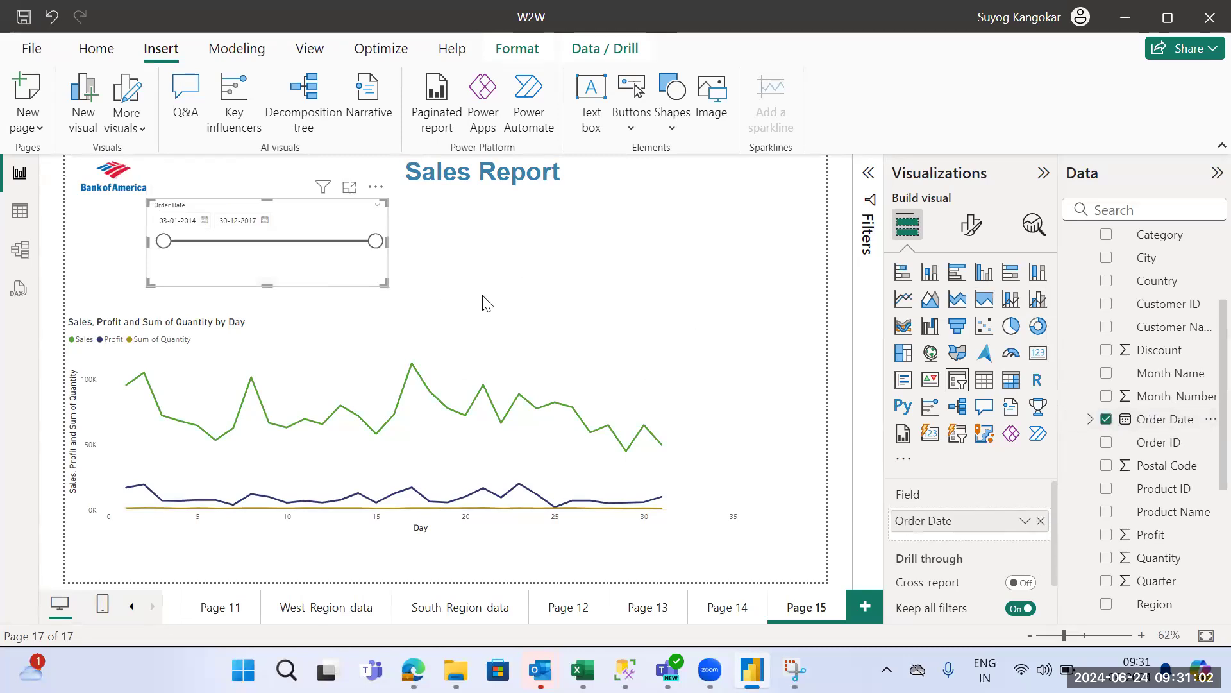
right_click(954, 526)
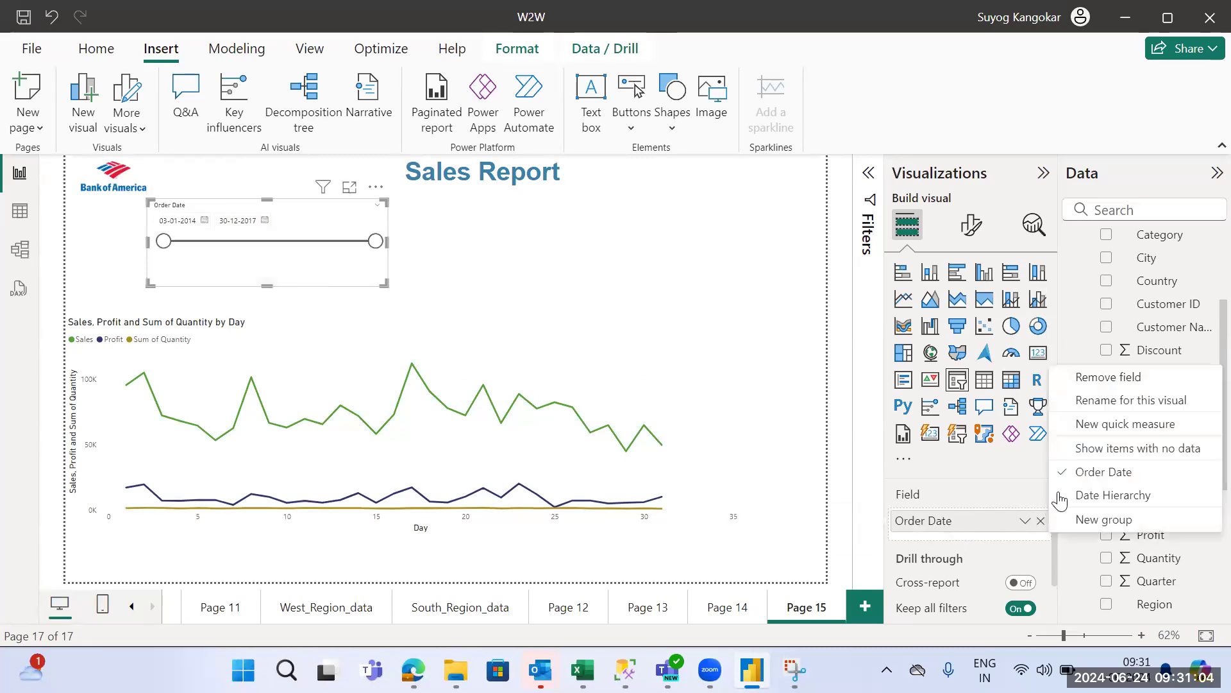
click(1093, 504)
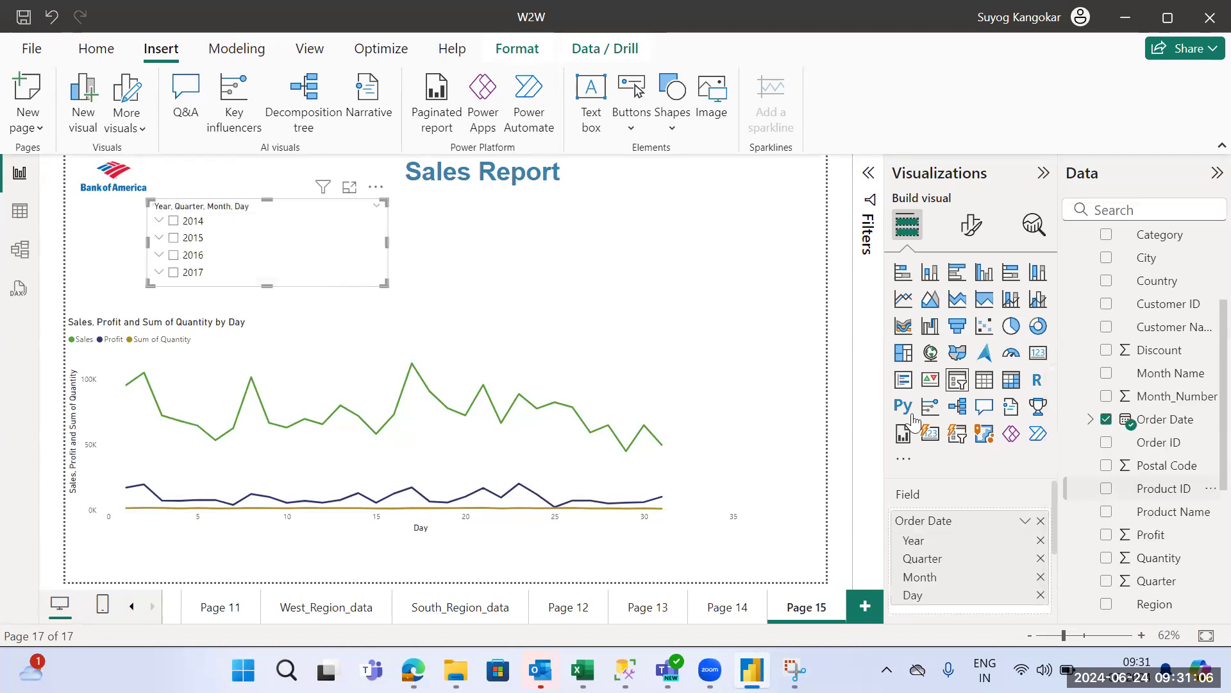
click(1041, 559)
click(1041, 559)
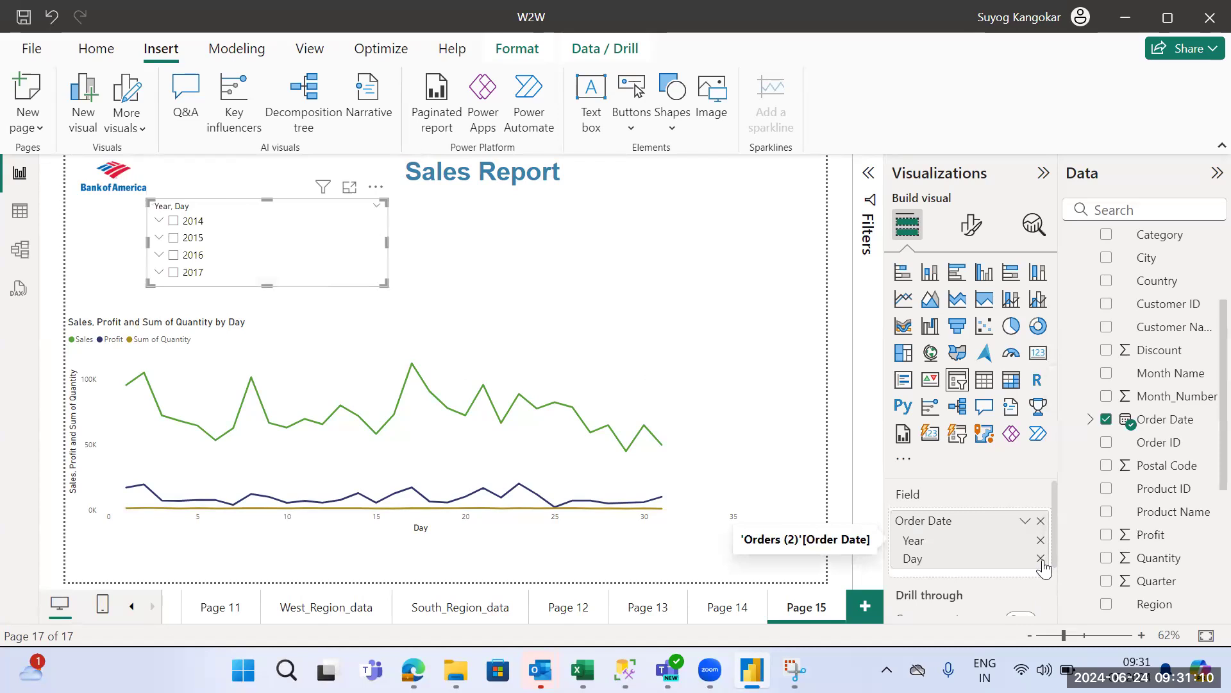
click(1041, 560)
Step: Filter the chart by 2014, 2015, 2016 and 2017 in turn with the Year slicer, and clear the selection
click(288, 222)
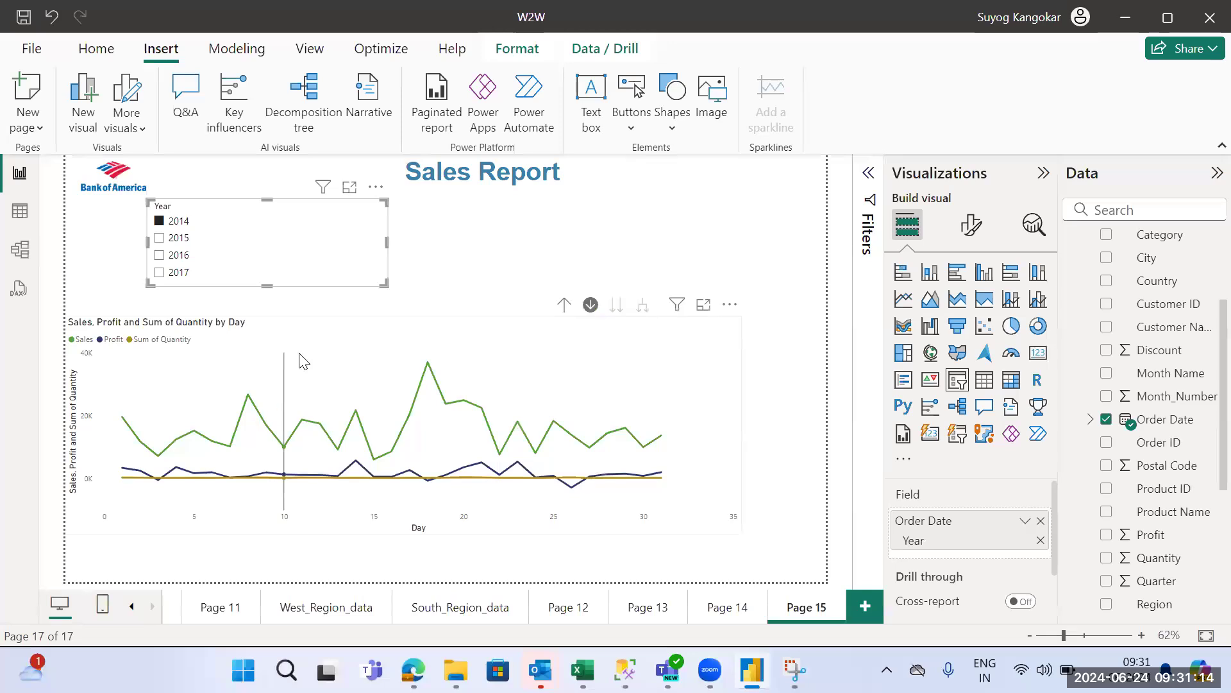
click(159, 239)
mouse_move(158, 249)
mouse_down()
mouse_move(165, 270)
mouse_move(150, 256)
mouse_up()
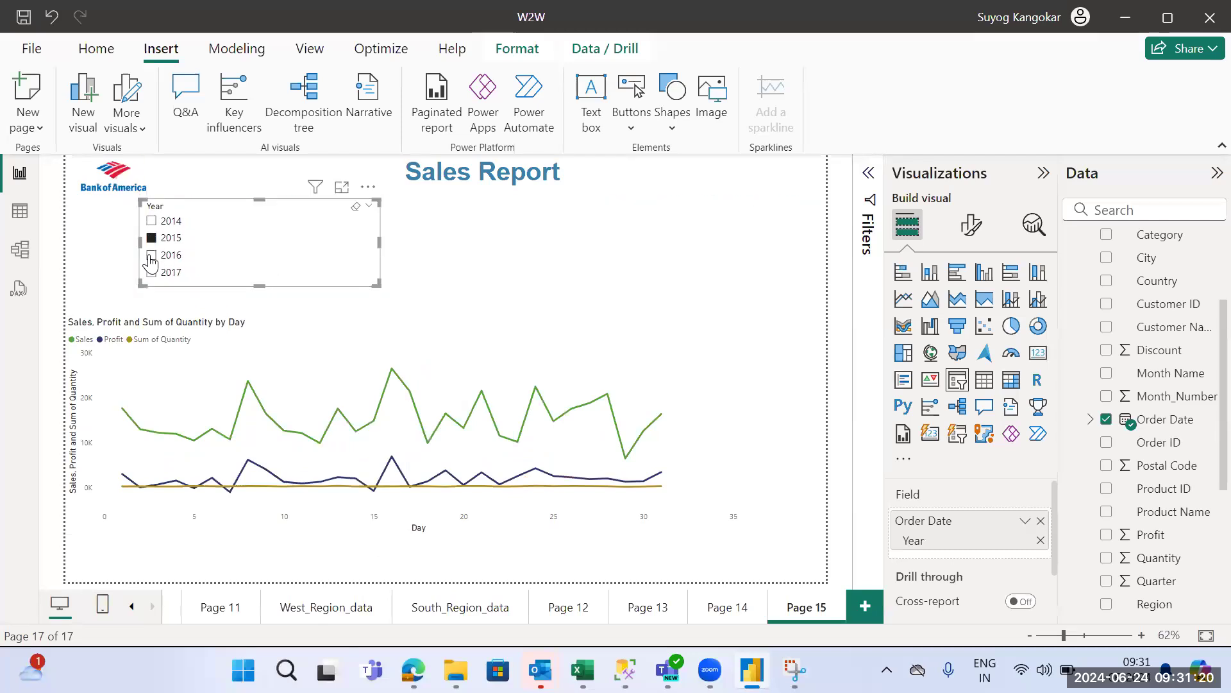
click(152, 256)
click(151, 276)
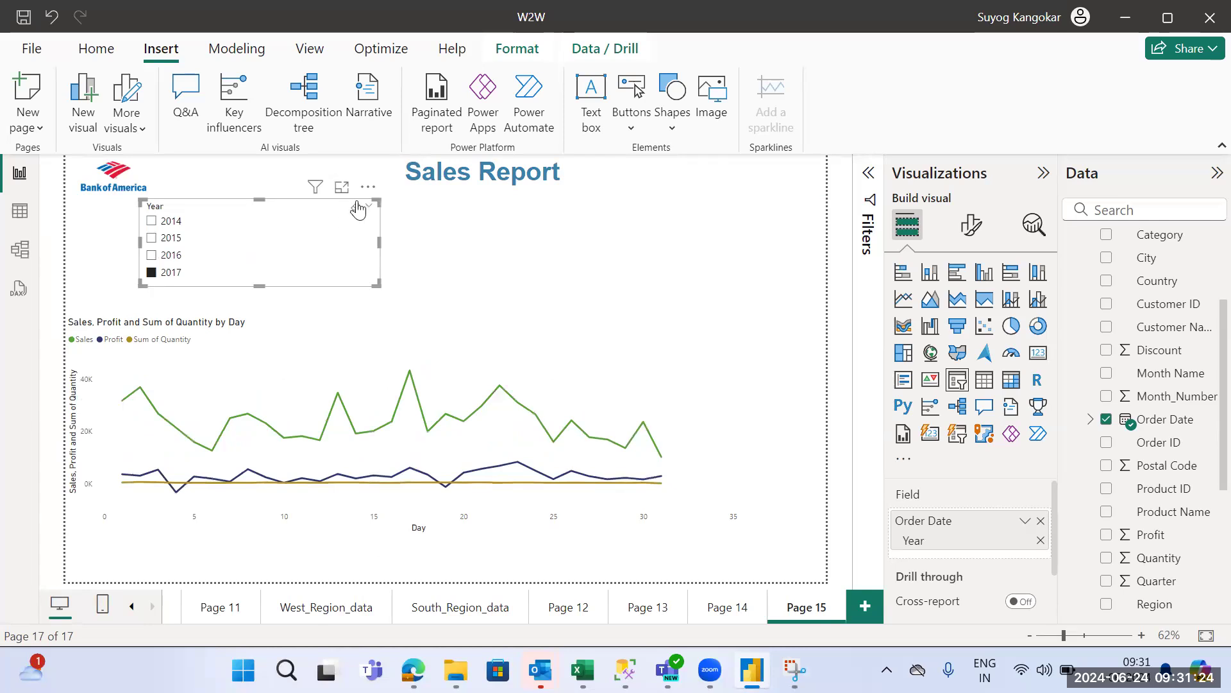
drag(357, 211, 351, 206)
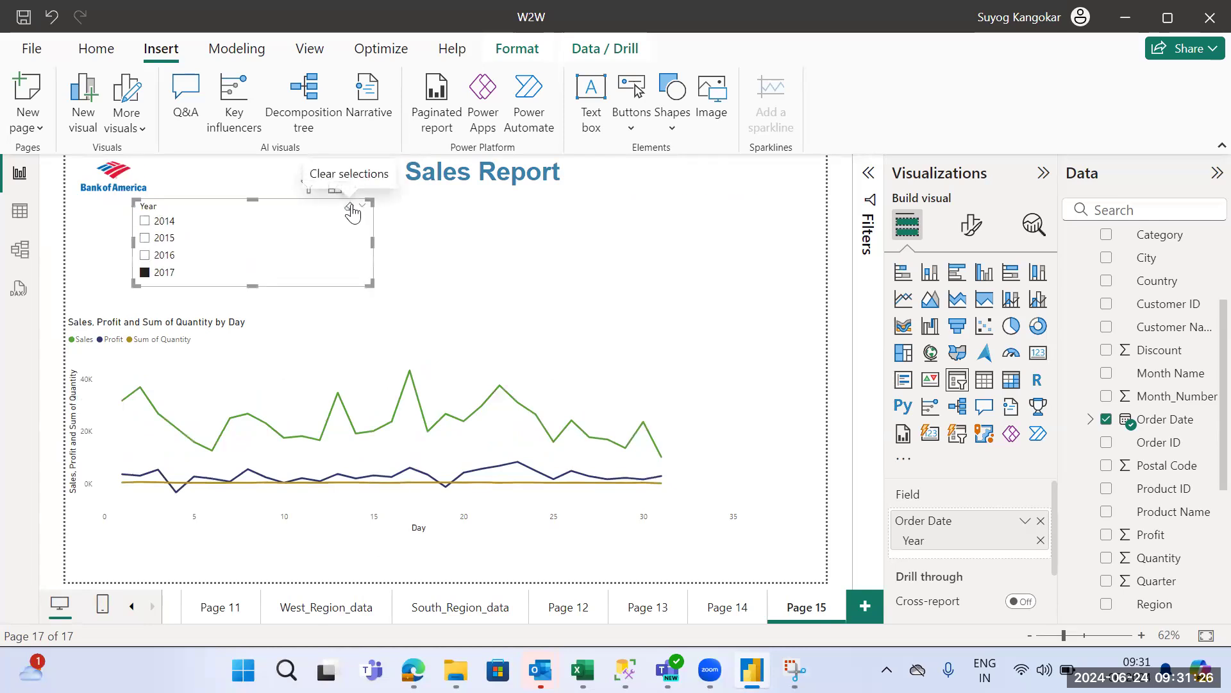
click(350, 209)
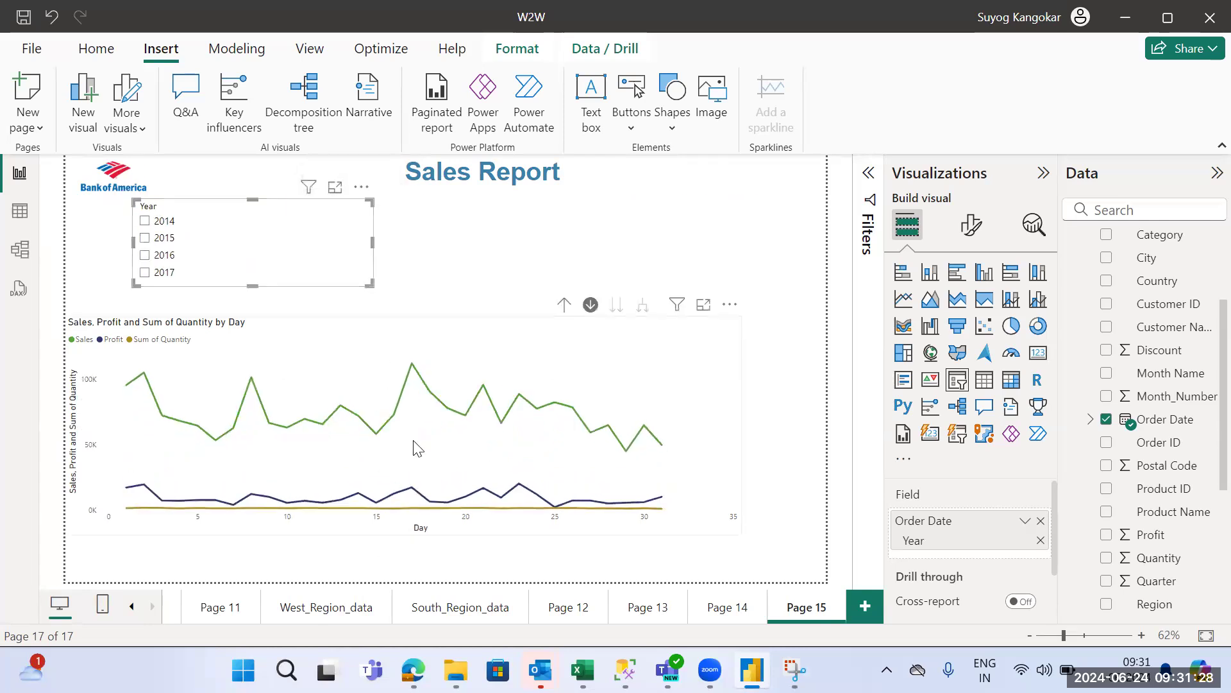
Step: Drill the line chart up from Day to Month level and select 2016 in the Year slicer
click(663, 375)
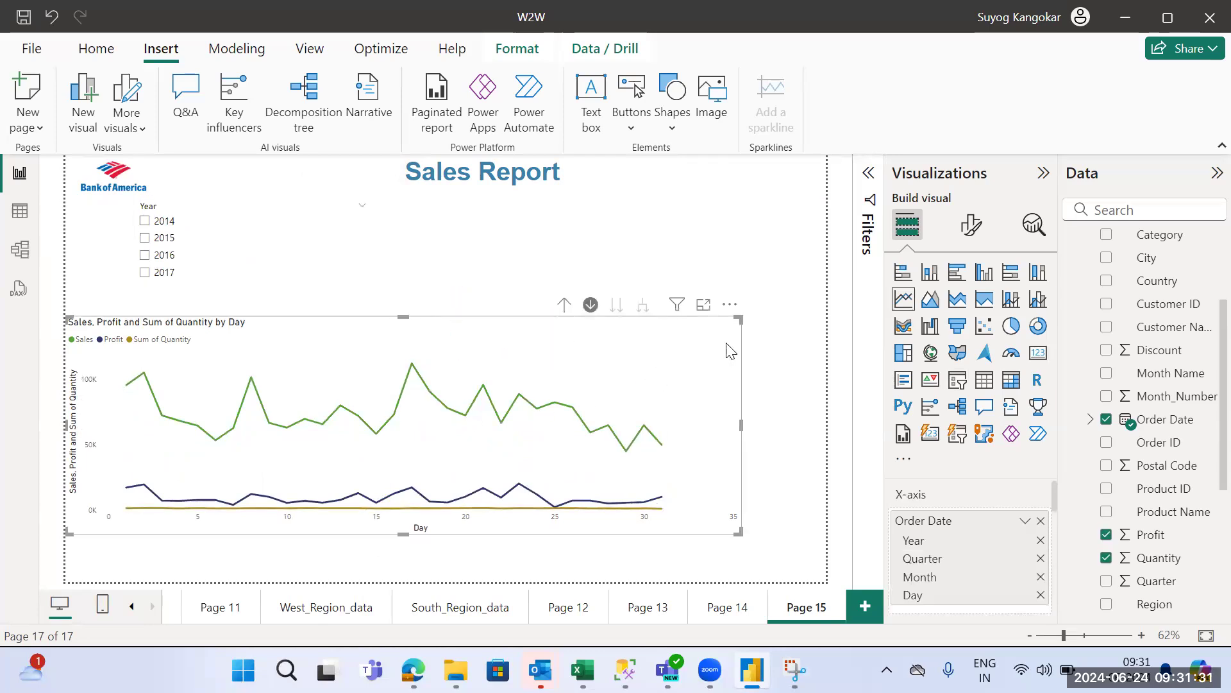
click(562, 313)
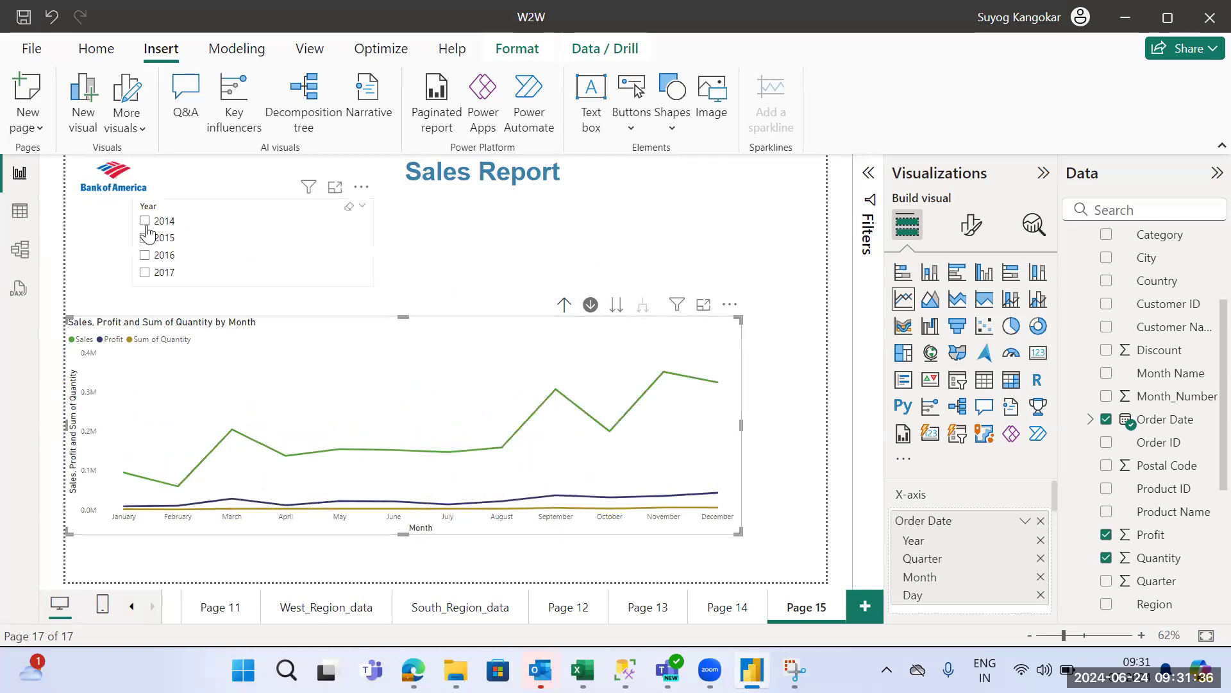
click(145, 255)
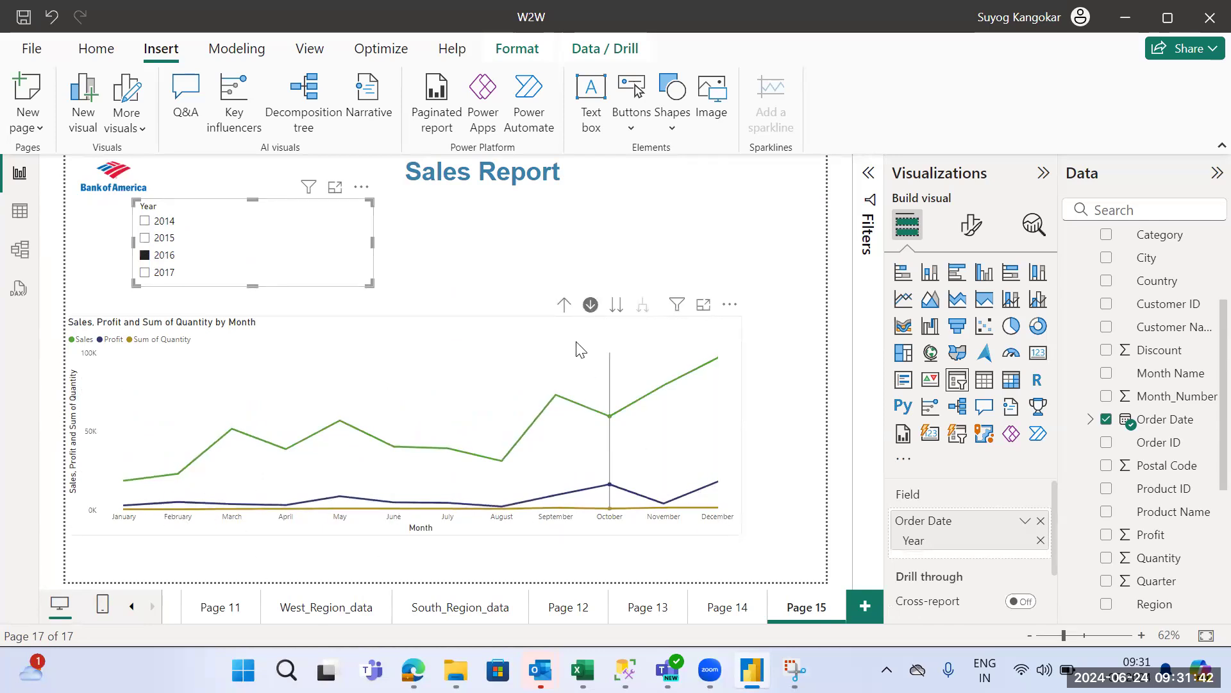
Step: Drill the line chart up from Month level through Quarter to Year level
click(564, 310)
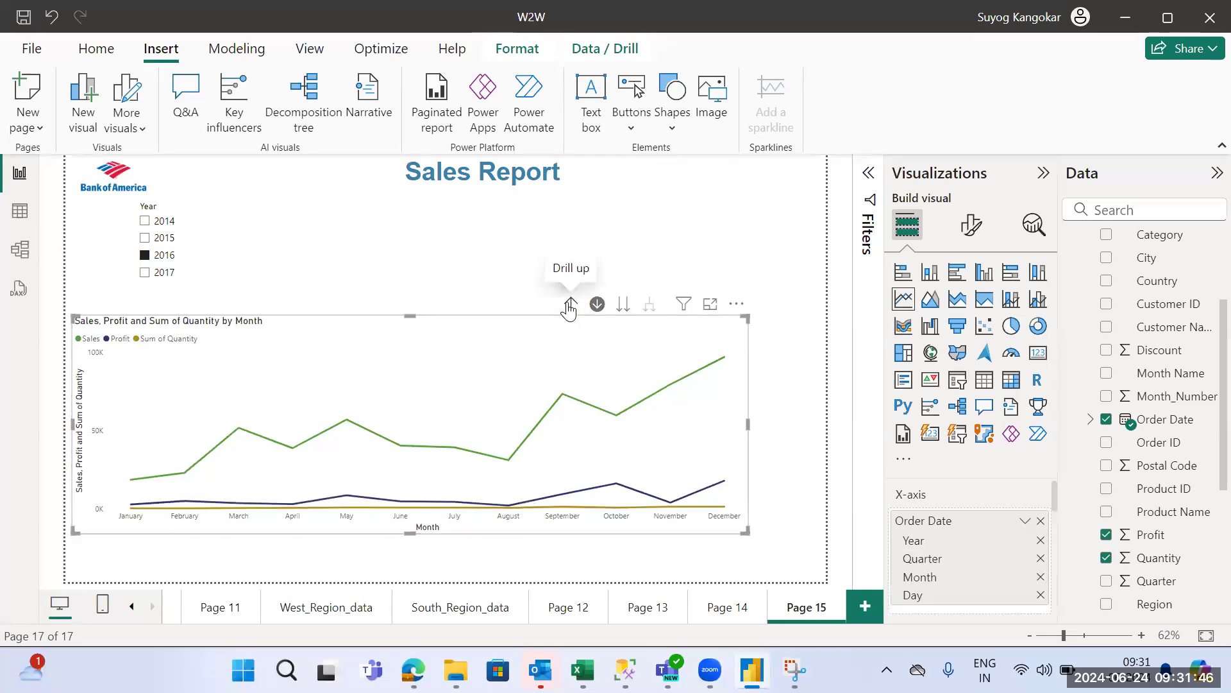
click(569, 307)
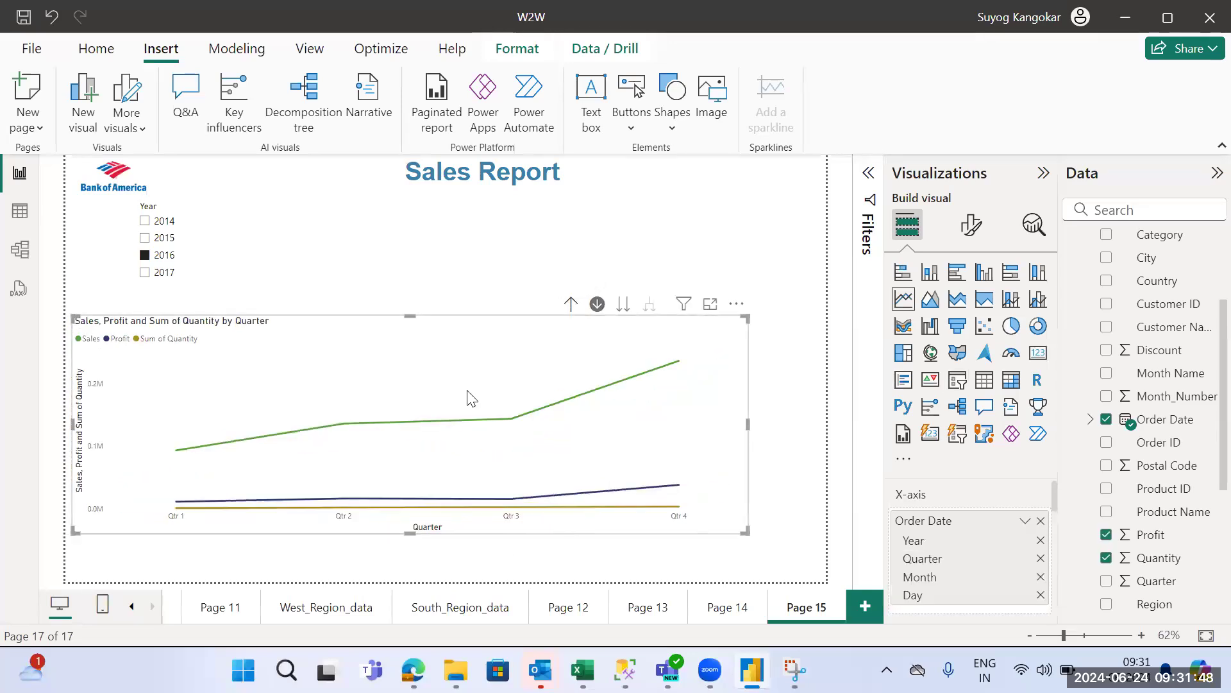
click(570, 305)
mouse_move(431, 513)
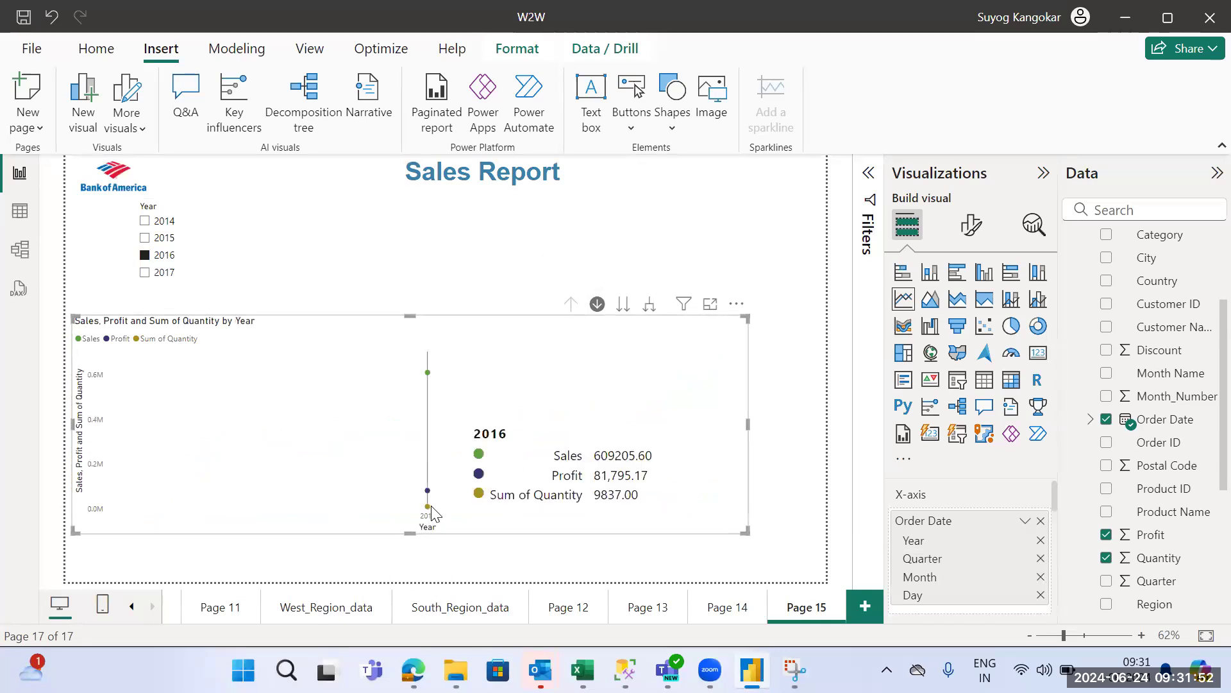
Step: Select 2017 and 2016 in turn in the Year slicer, and extend the selection to all four years from 2014 to 2017
click(146, 274)
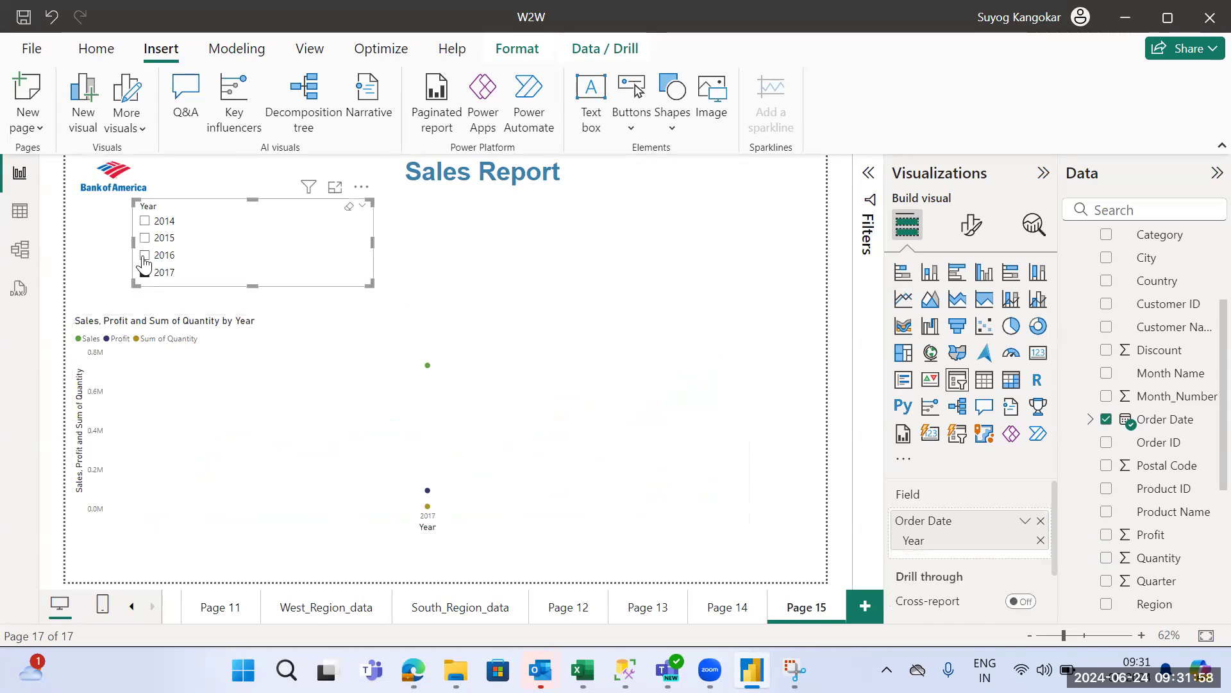
click(144, 260)
ctrl+click(145, 274)
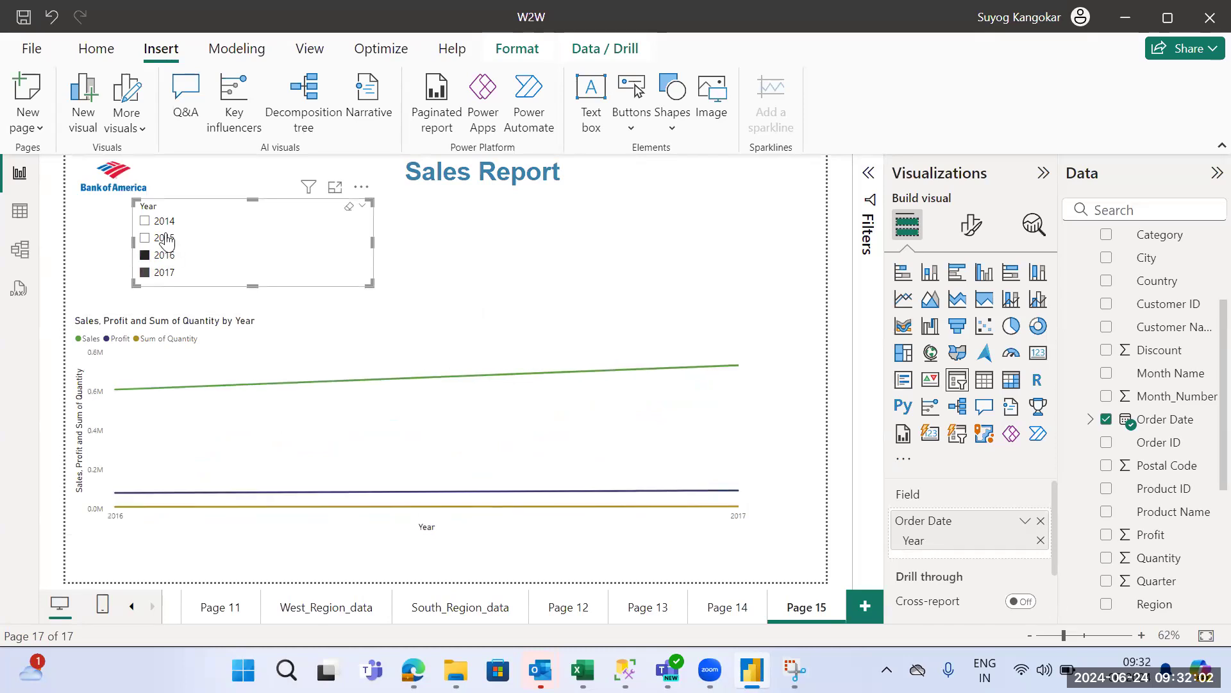
ctrl+click(145, 239)
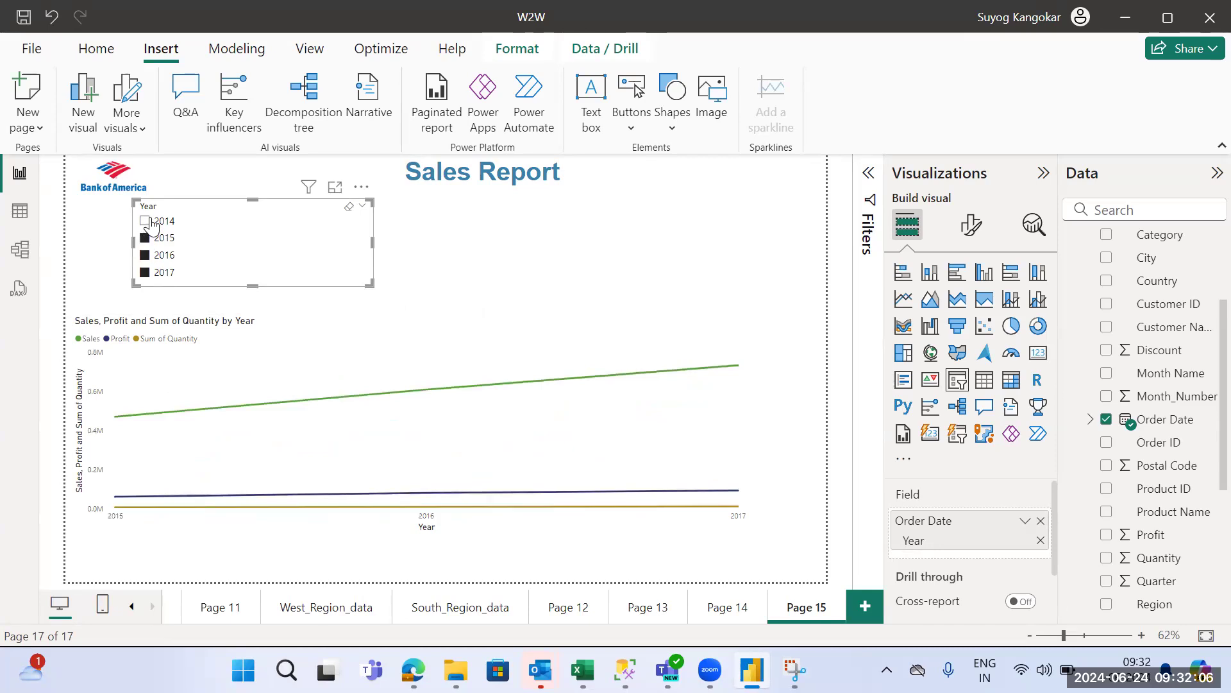
ctrl+click(145, 221)
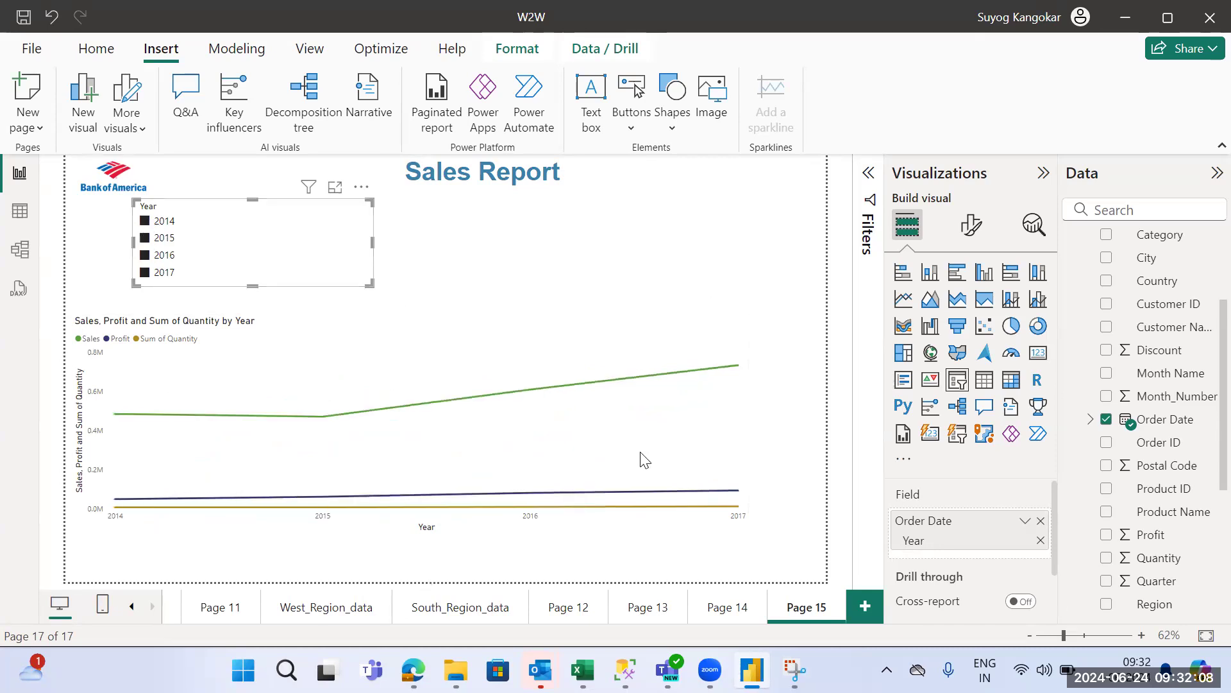
click(711, 341)
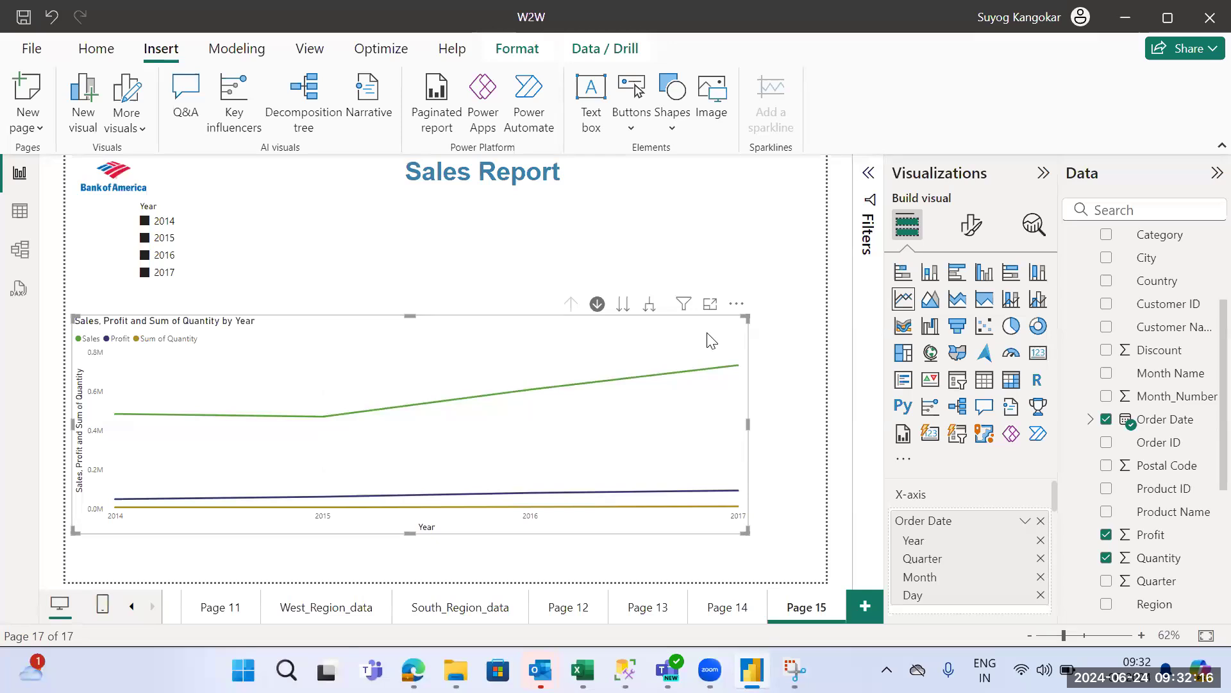
click(704, 214)
click(622, 345)
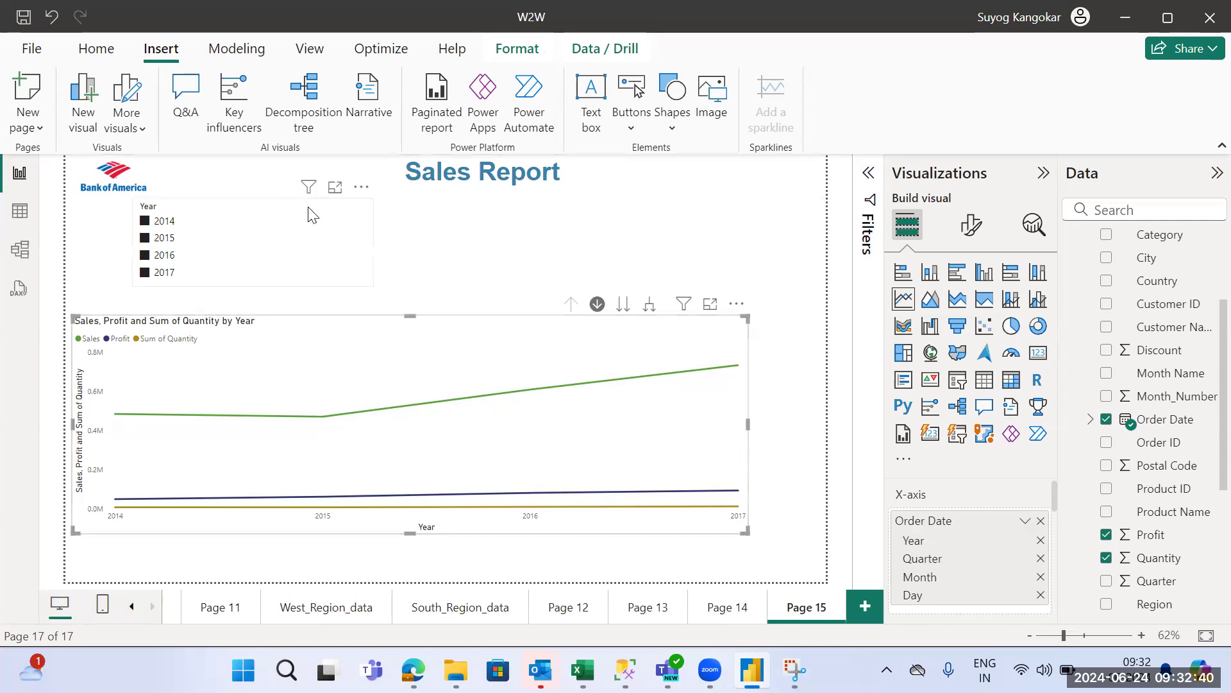
Step: Clear the Year slicer's selection and delete the slicer from the page
click(347, 215)
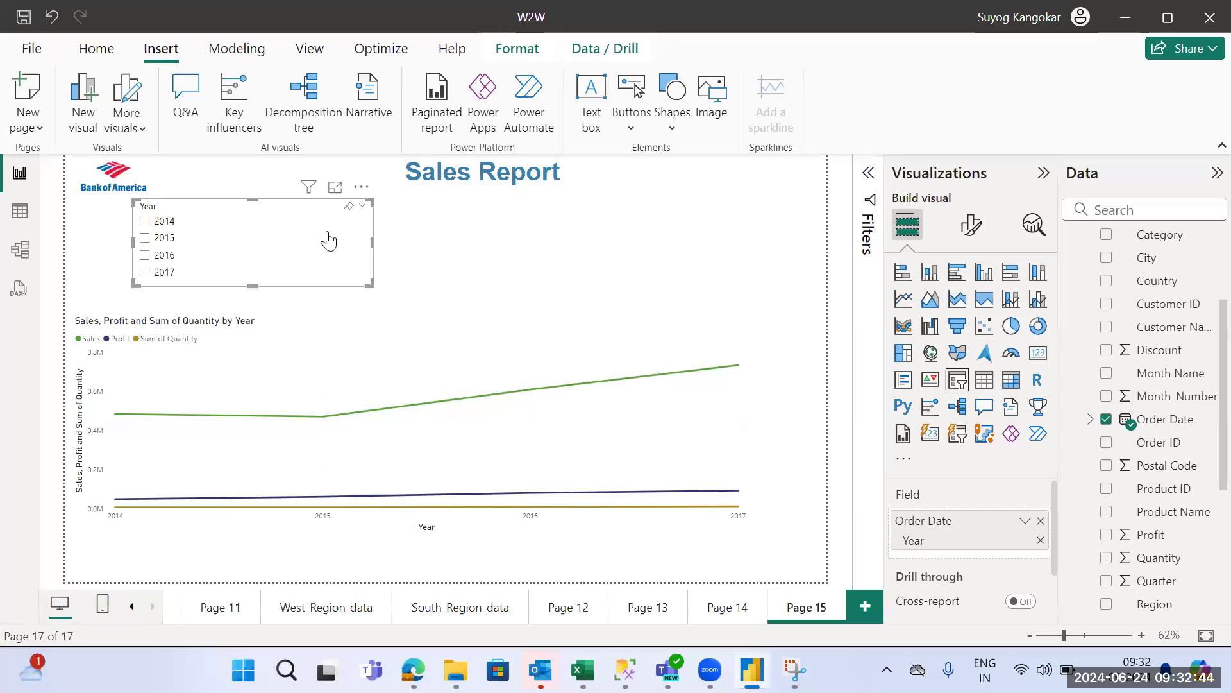
key(Delete)
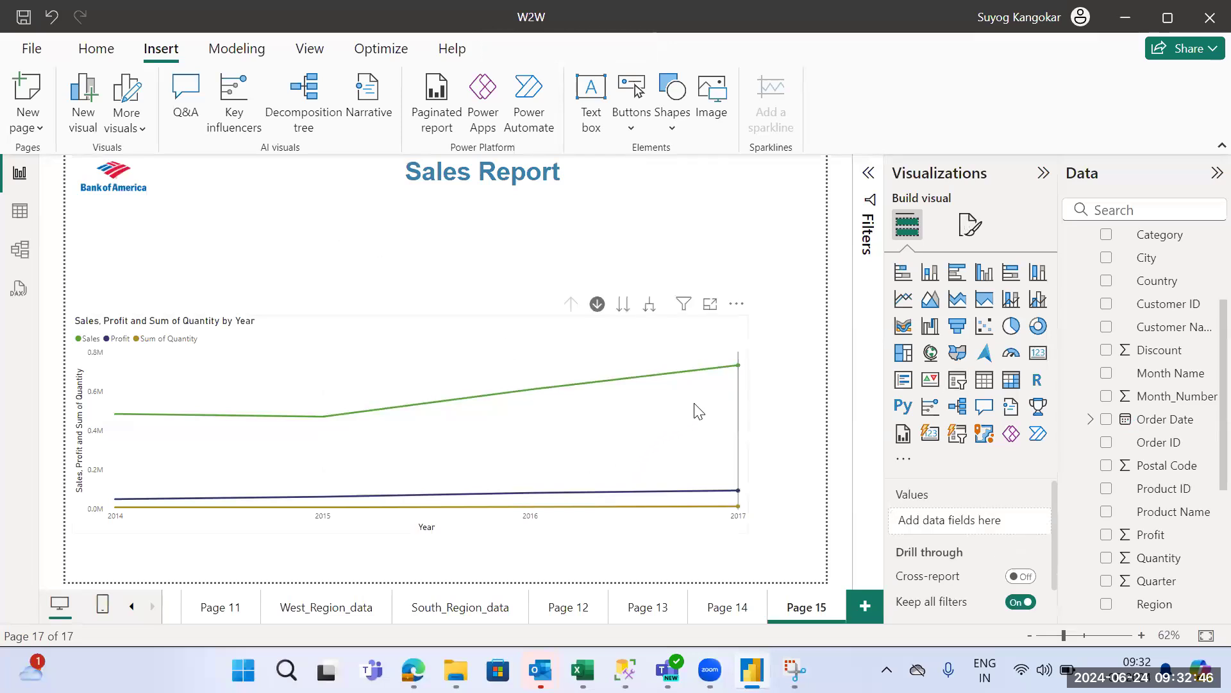
Step: Drill the line chart into 2017, and fit it beneath the logo at about a third of the page width
click(741, 402)
drag(747, 423, 434, 406)
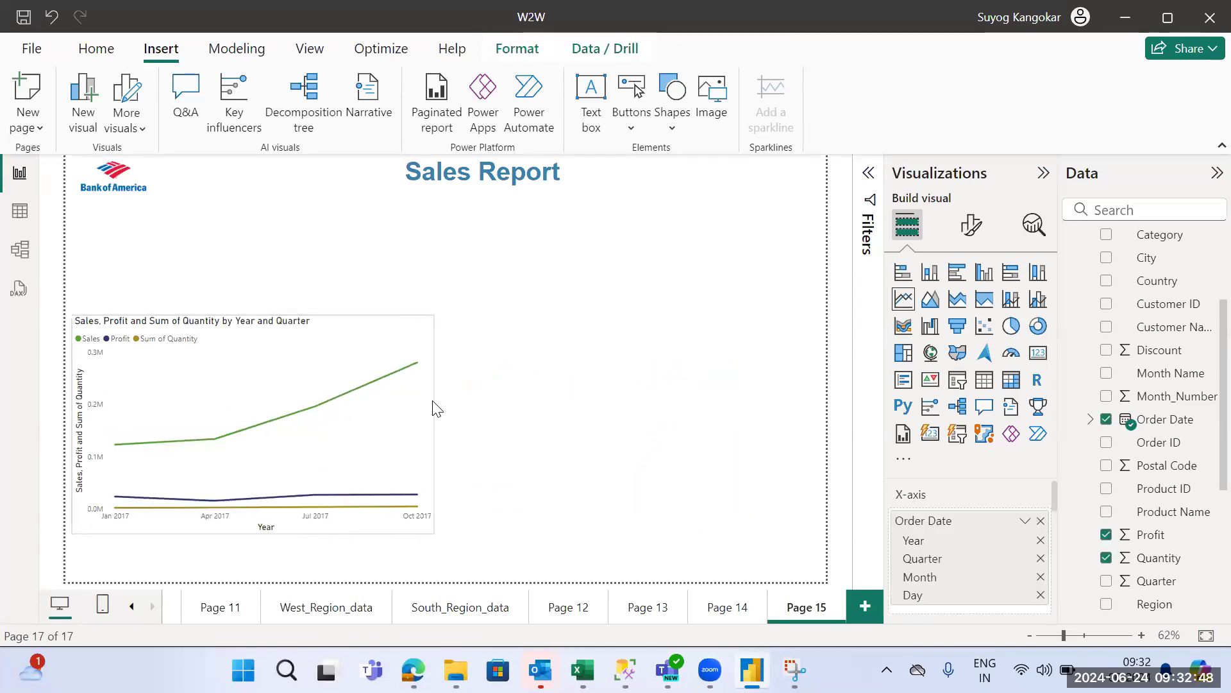
drag(314, 307, 308, 238)
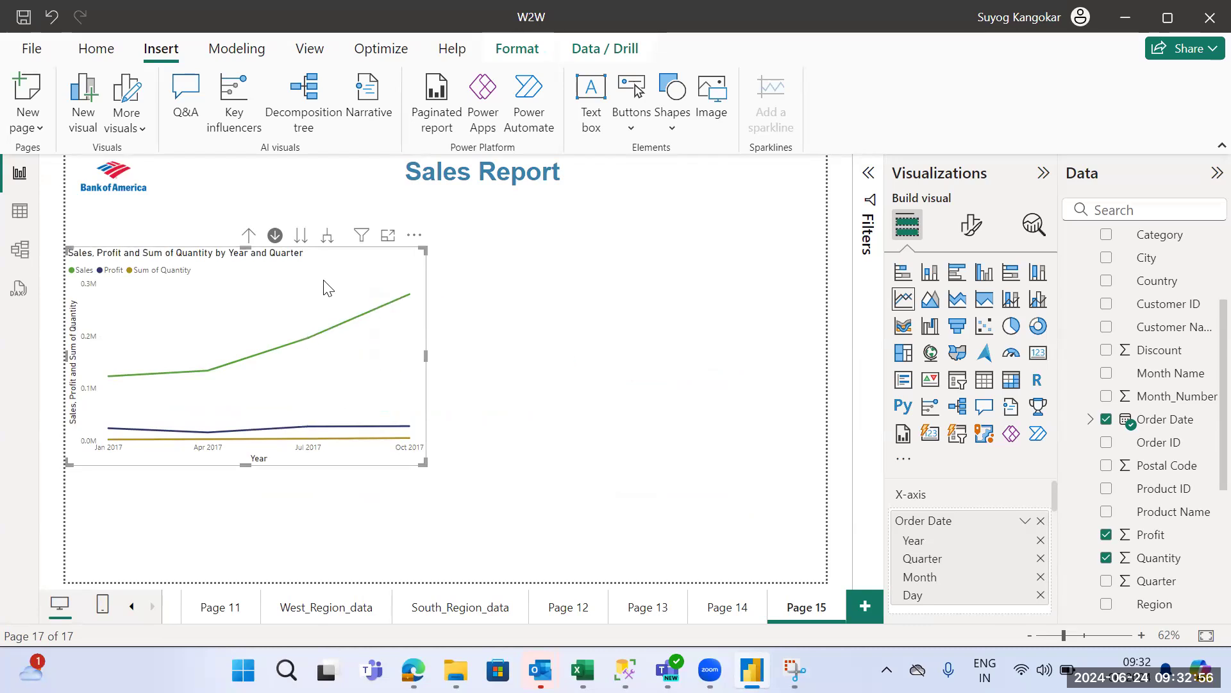
drag(426, 351, 334, 346)
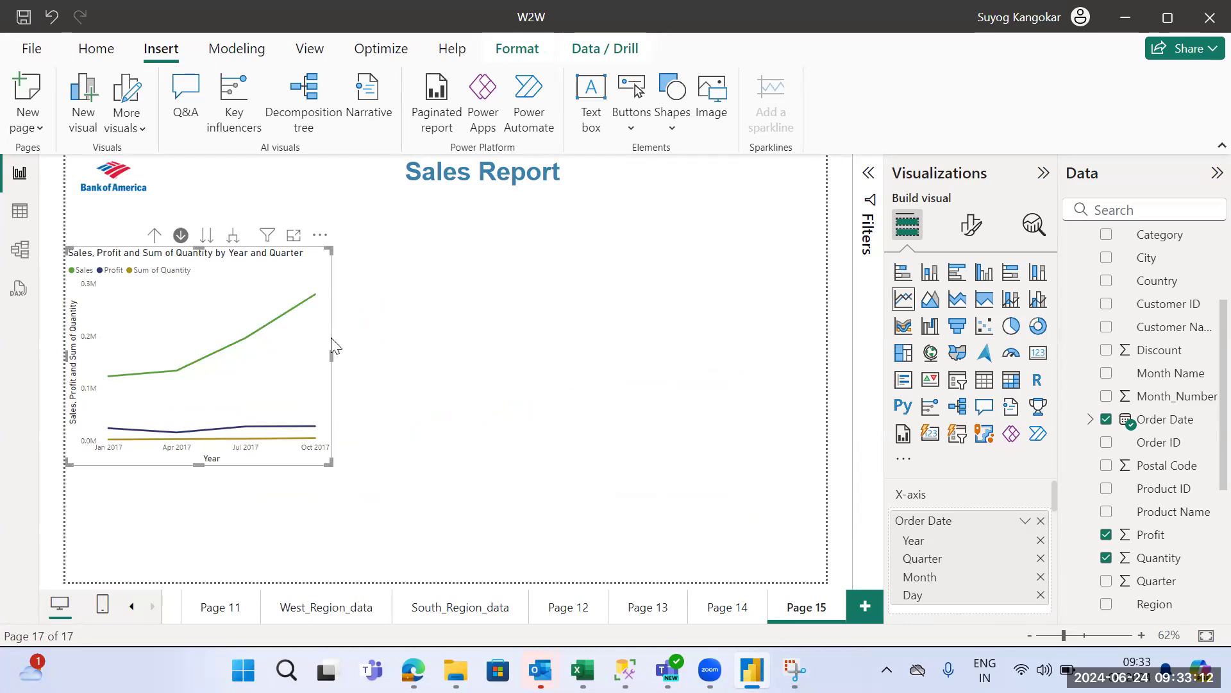
click(551, 310)
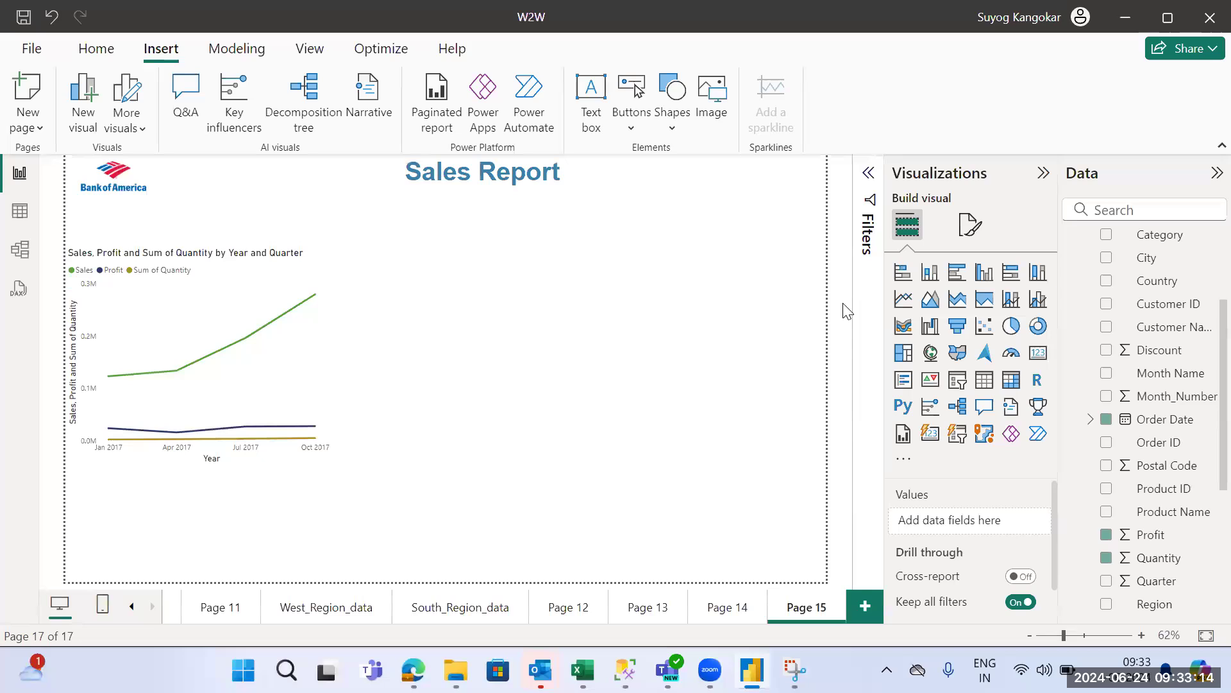
Step: Add a line and stacked column chart beside the line chart and stretch it to about the same height
click(1012, 300)
drag(277, 514, 621, 286)
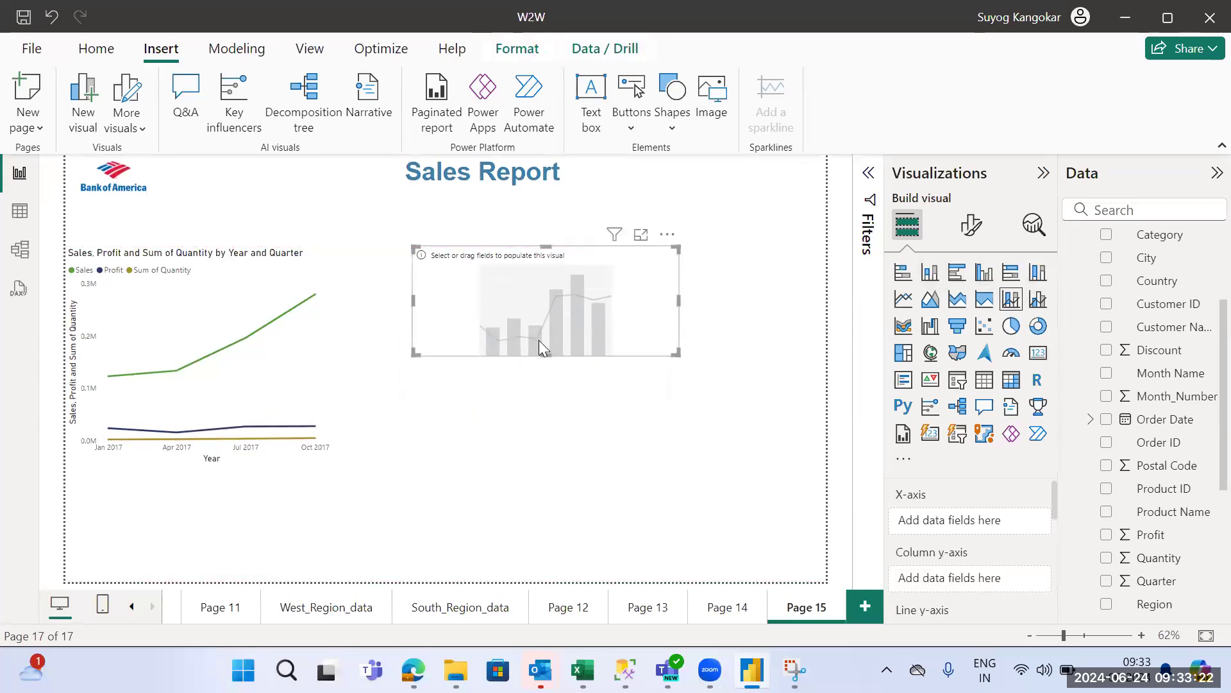
drag(544, 353, 579, 455)
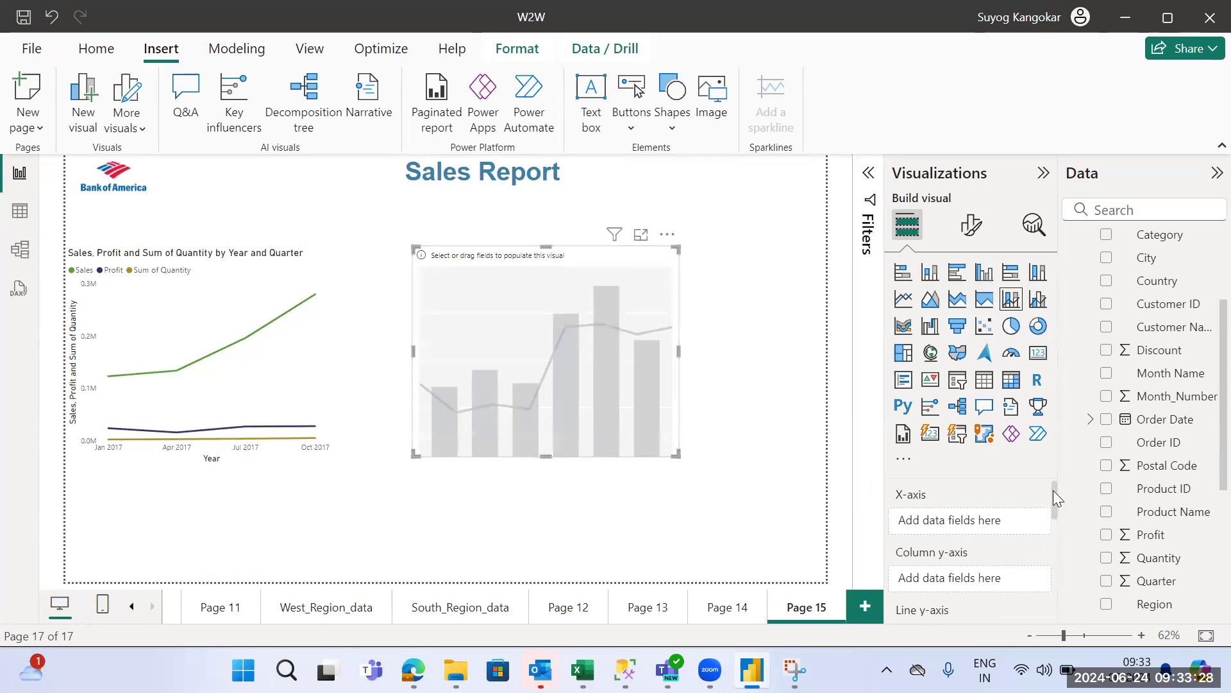
Step: Put Order Date on the new combo chart's X-axis as the plain date field instead of the Date Hierarchy
scroll(1053, 494, down, 1)
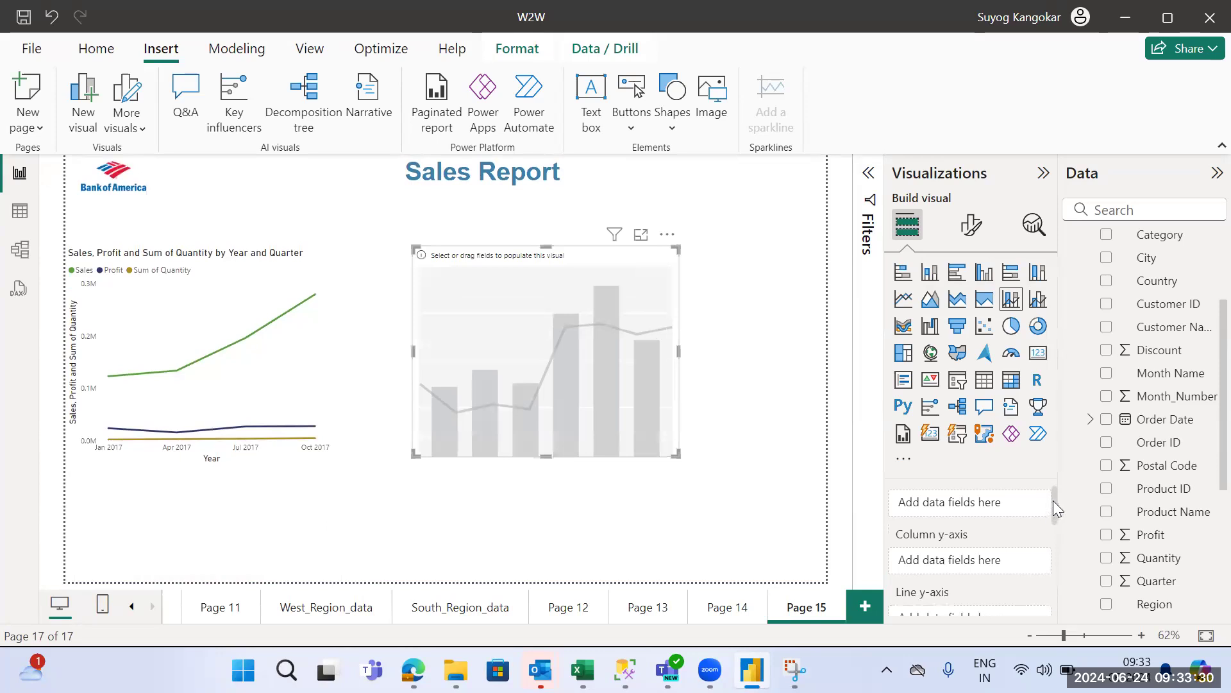
scroll(1055, 512, down, 2)
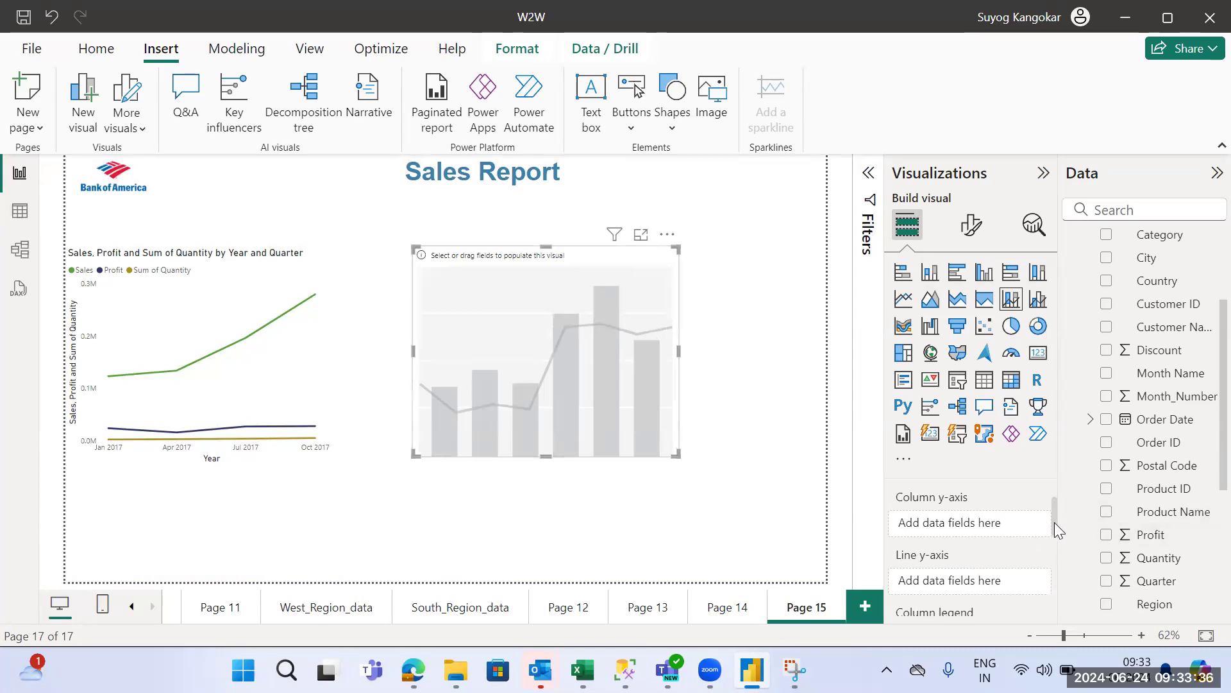
drag(1054, 522, 1045, 487)
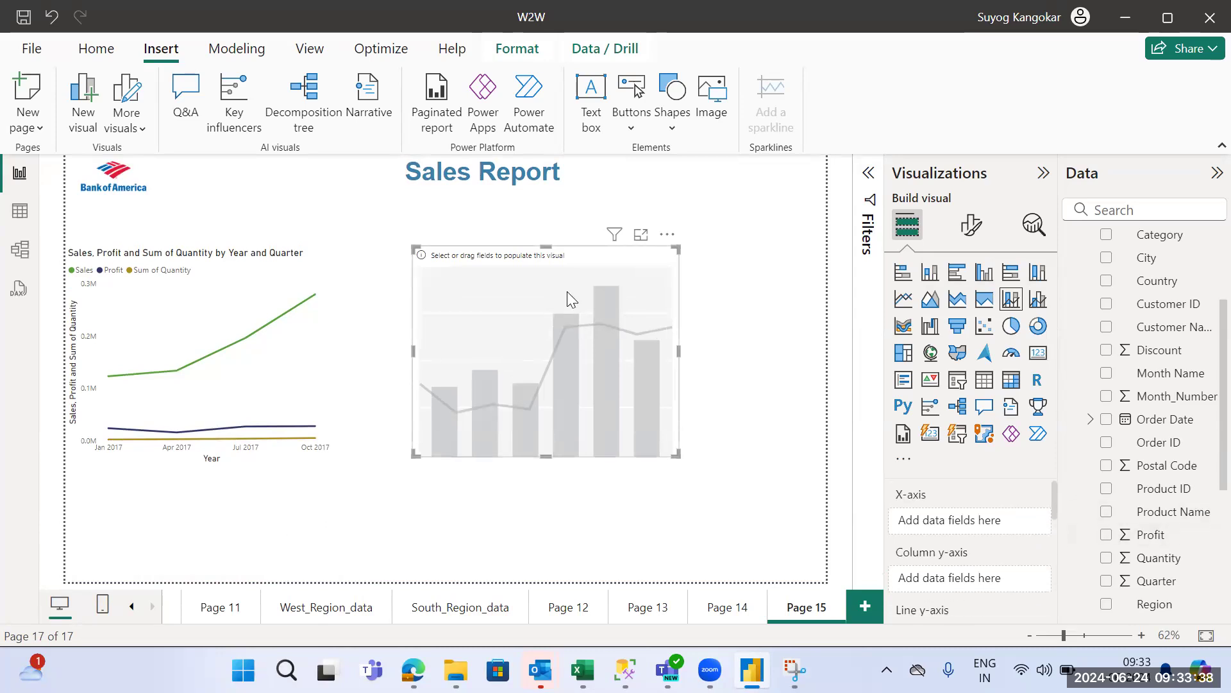
click(1107, 419)
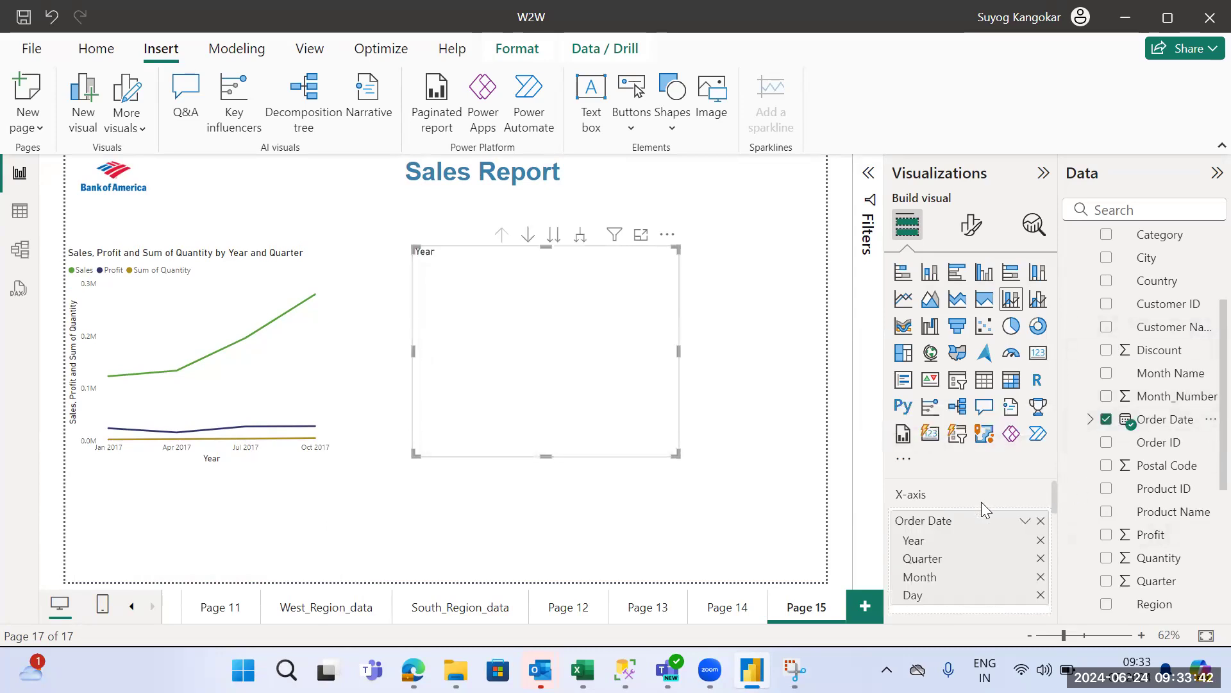
right_click(941, 522)
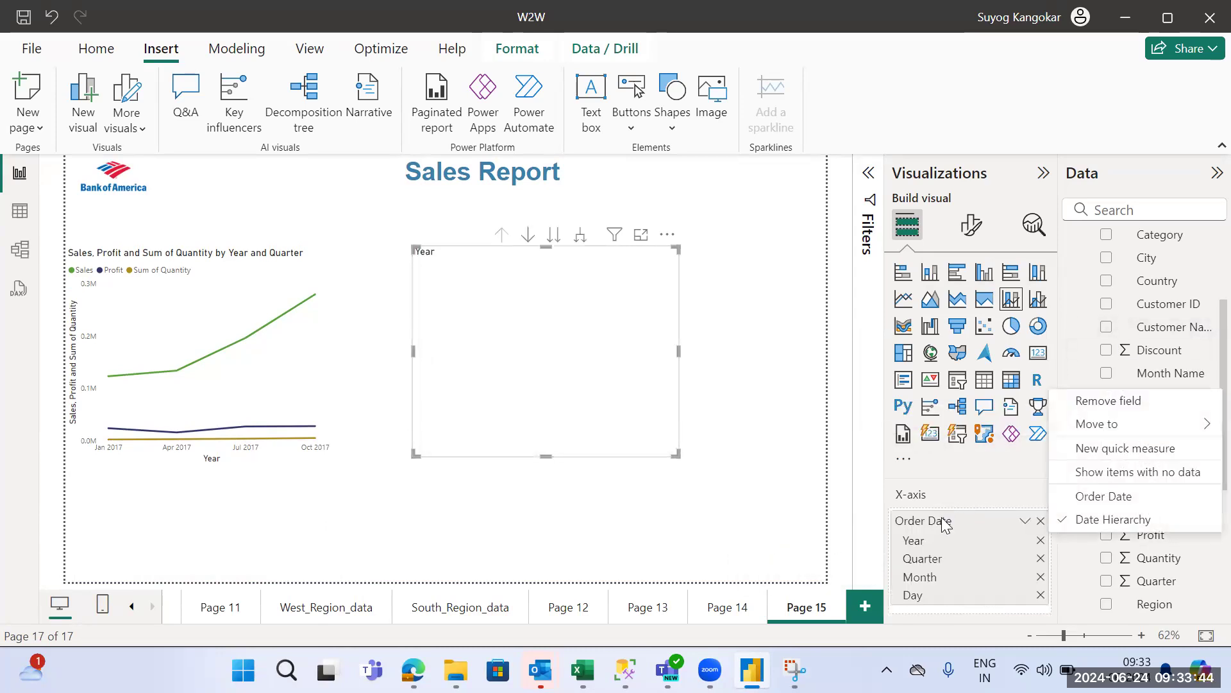
click(1098, 499)
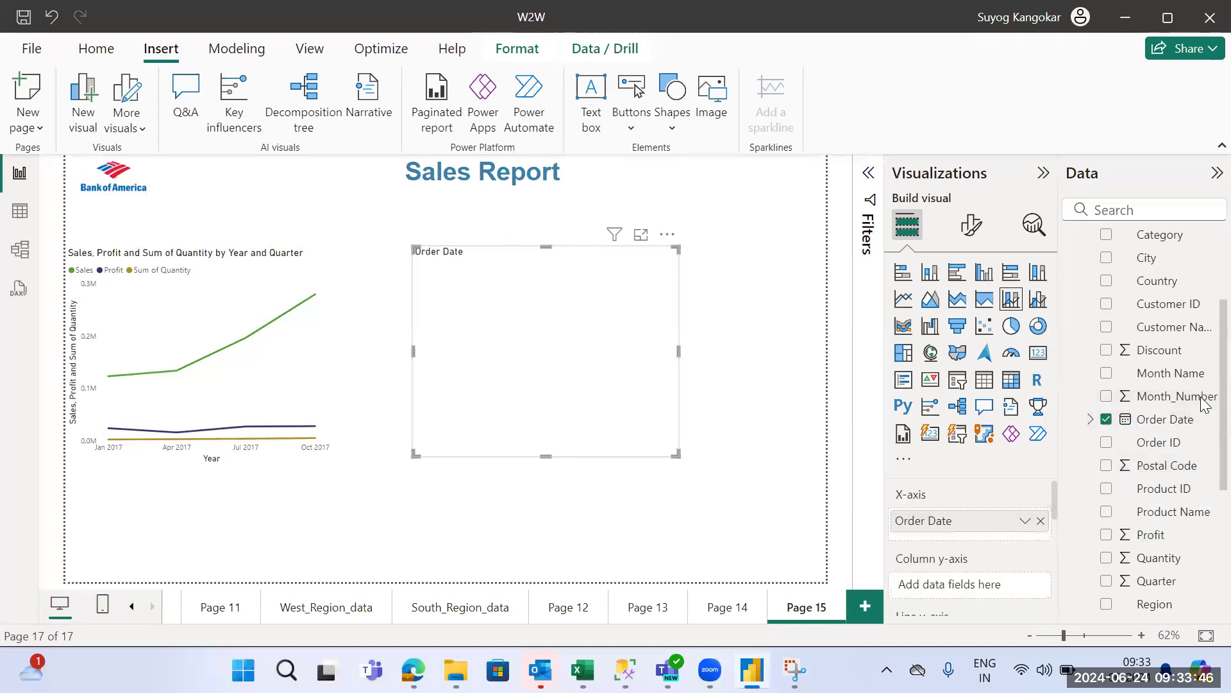
Step: Make Sub-Category the combo chart's X-axis field in place of Order Date, and widen the chart to the page's edge
scroll(1203, 374, down, 5)
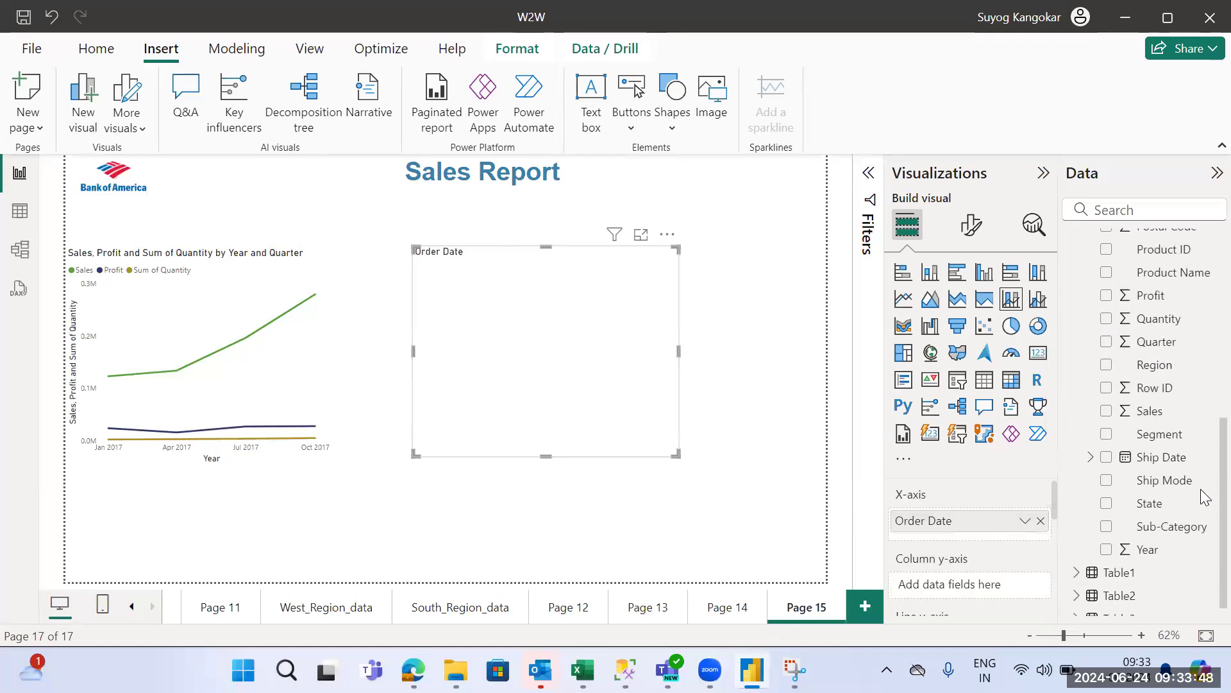
drag(1171, 524, 998, 593)
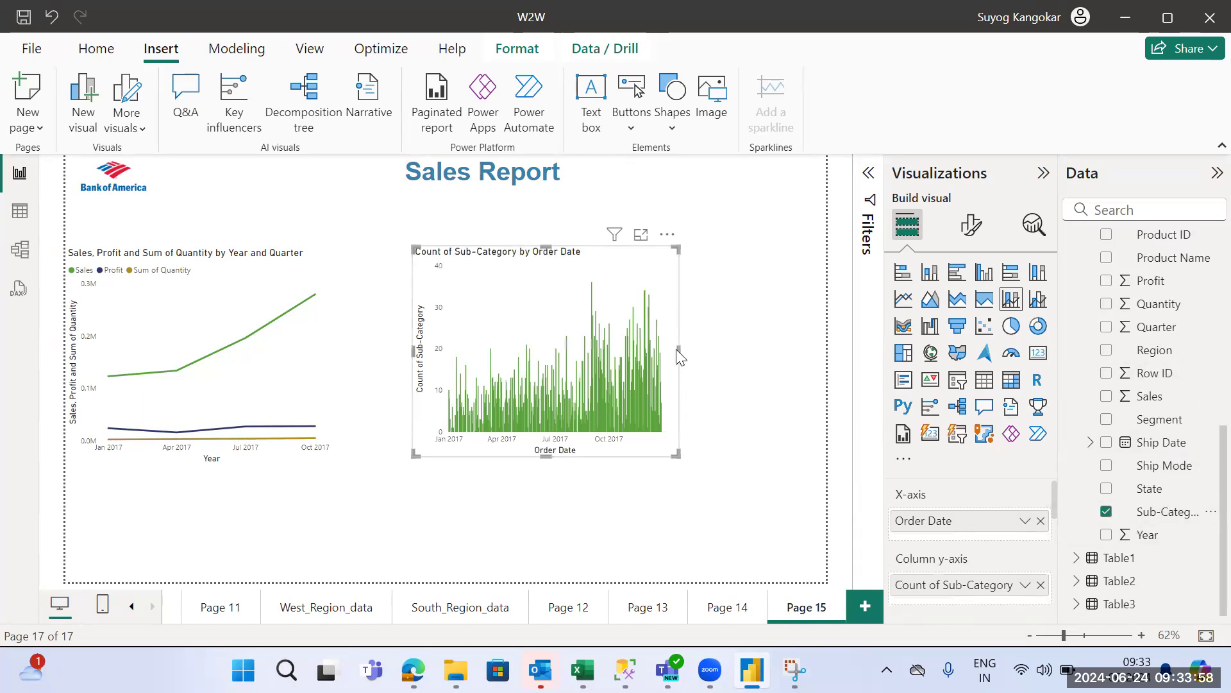
drag(678, 350, 823, 365)
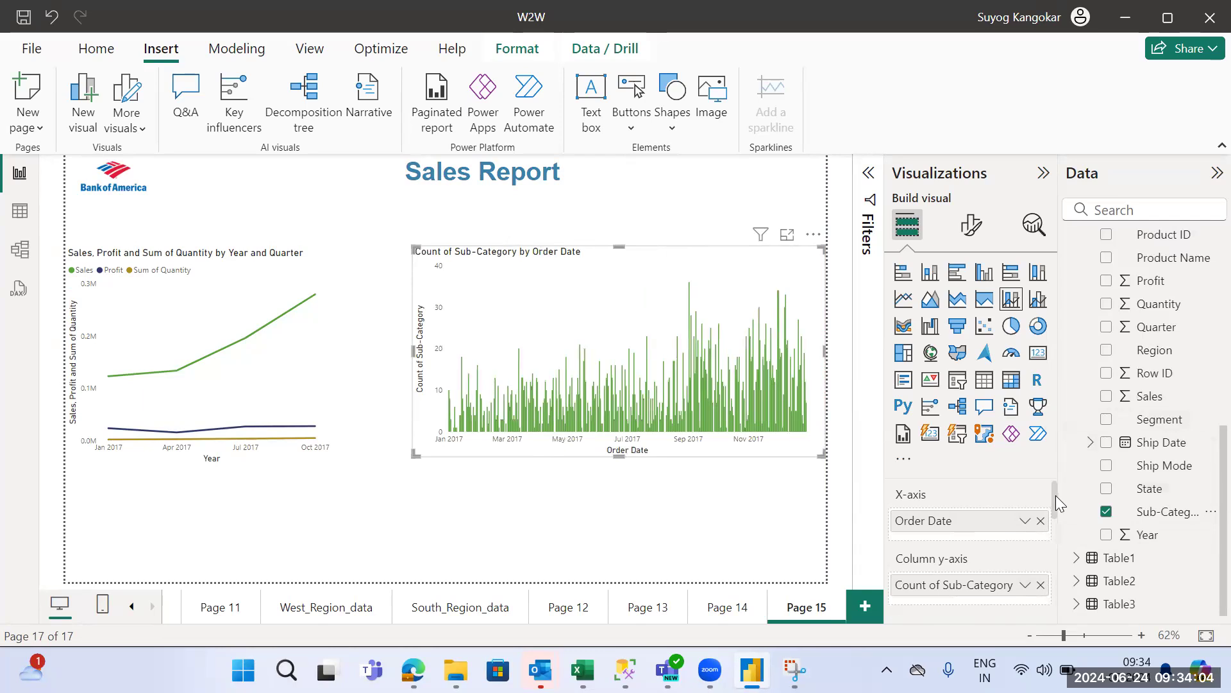
click(1042, 522)
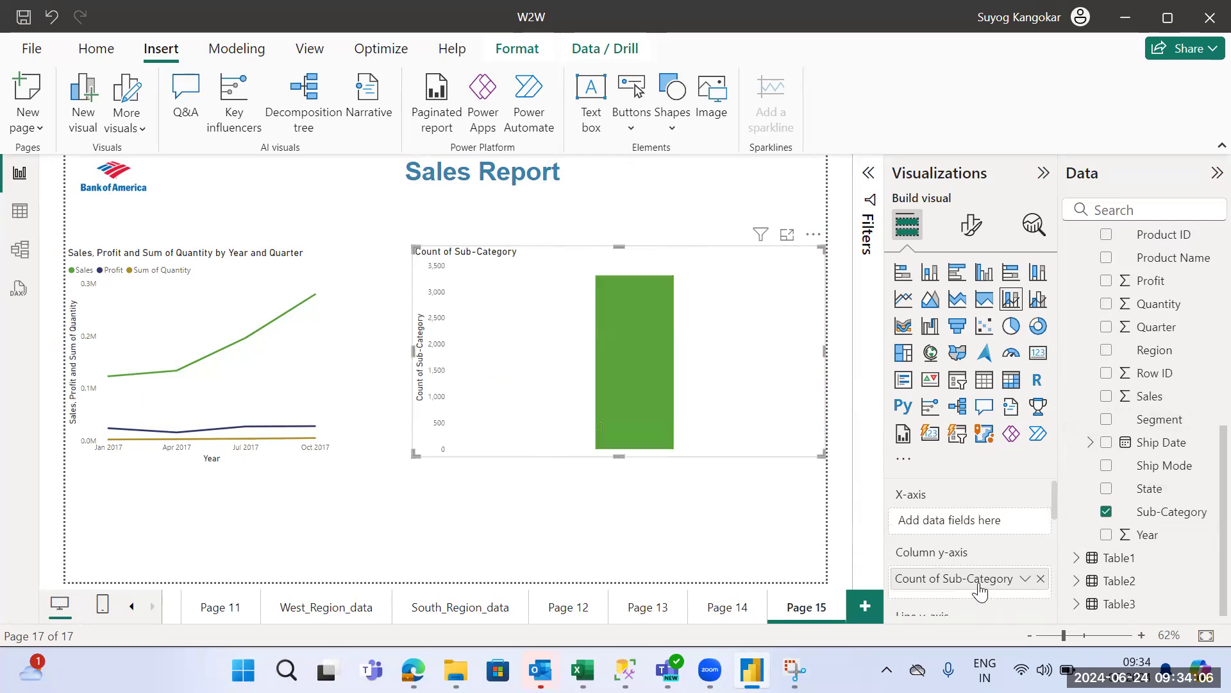
drag(1000, 584, 973, 523)
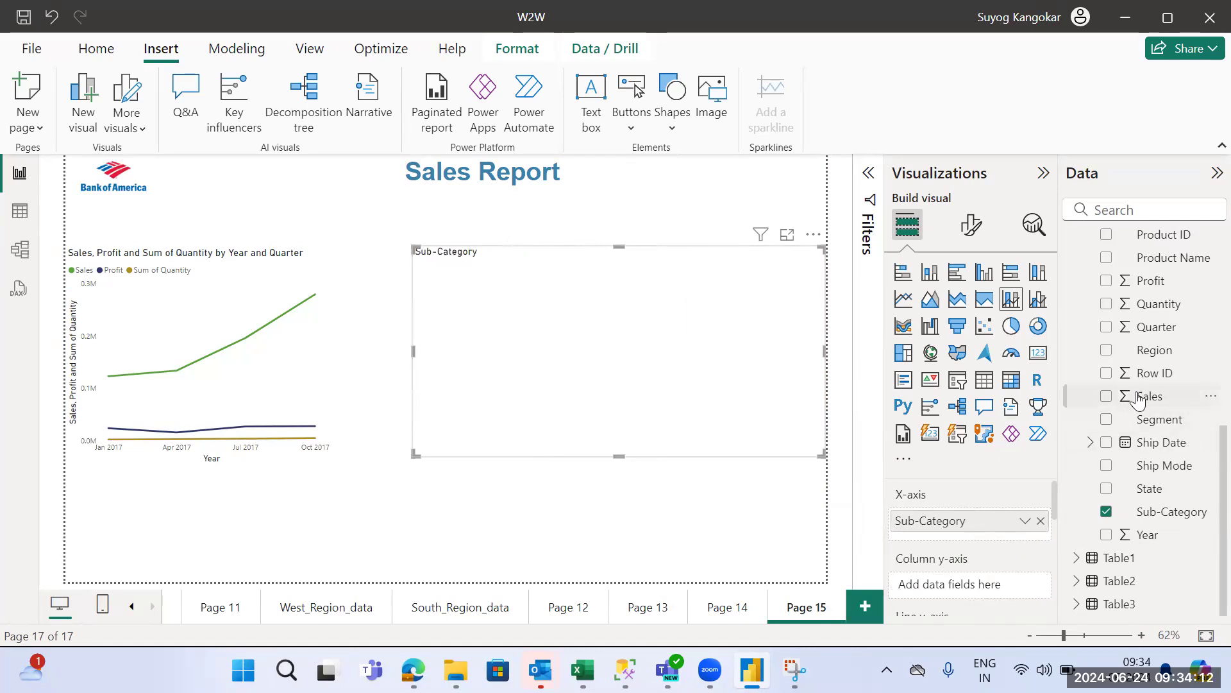
Step: Add Sales to the combo chart's Column y-axis and enlarge the chart to fill the space between the line chart and the page edge
drag(1133, 401, 954, 590)
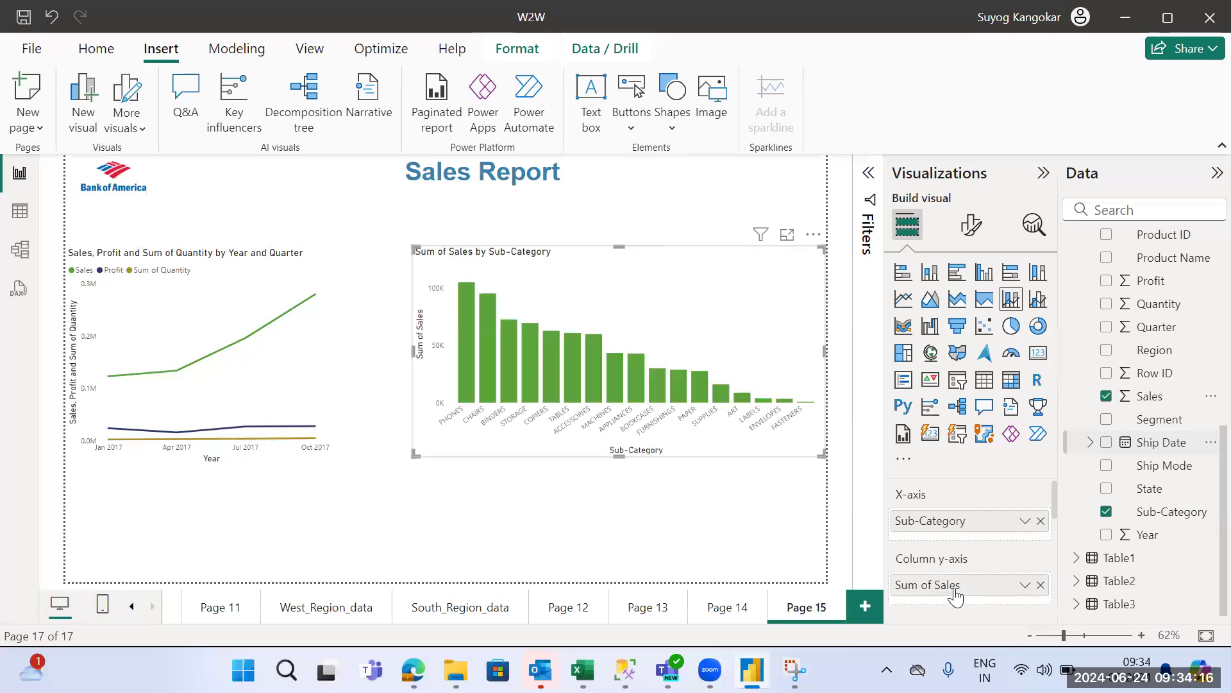
drag(751, 302, 691, 307)
drag(764, 358, 832, 364)
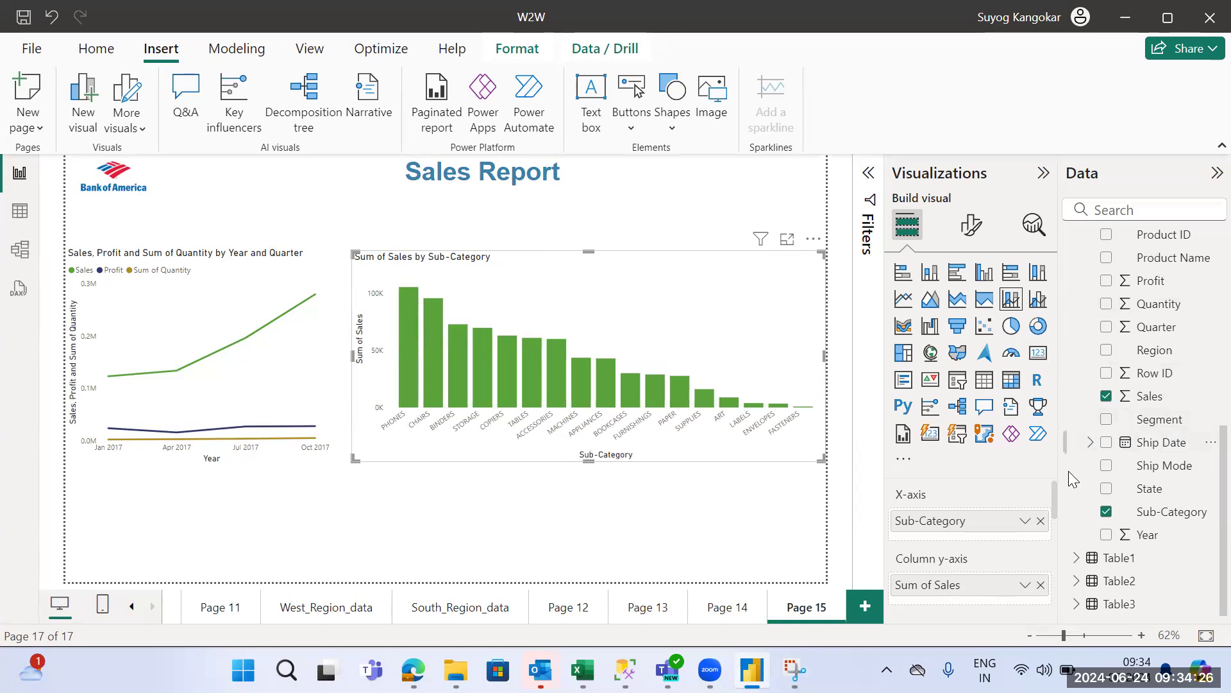
Step: Add Quantity to the combo chart's Line y-axis
drag(1055, 496, 1054, 515)
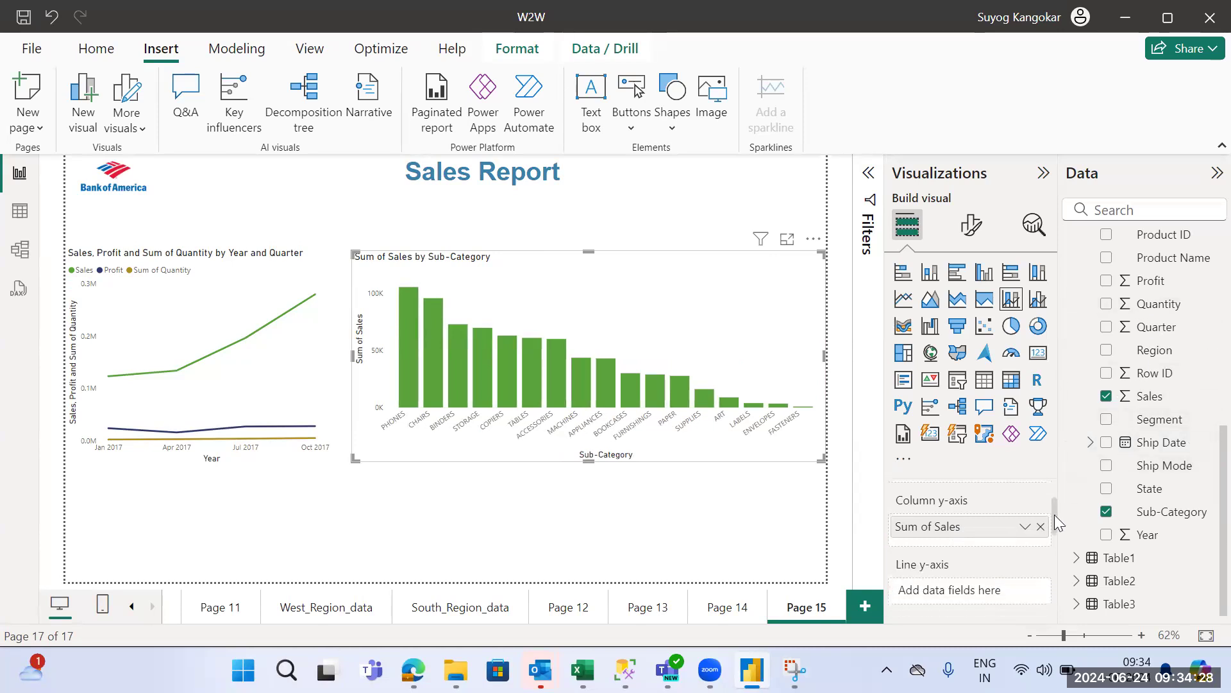
drag(1141, 309, 976, 590)
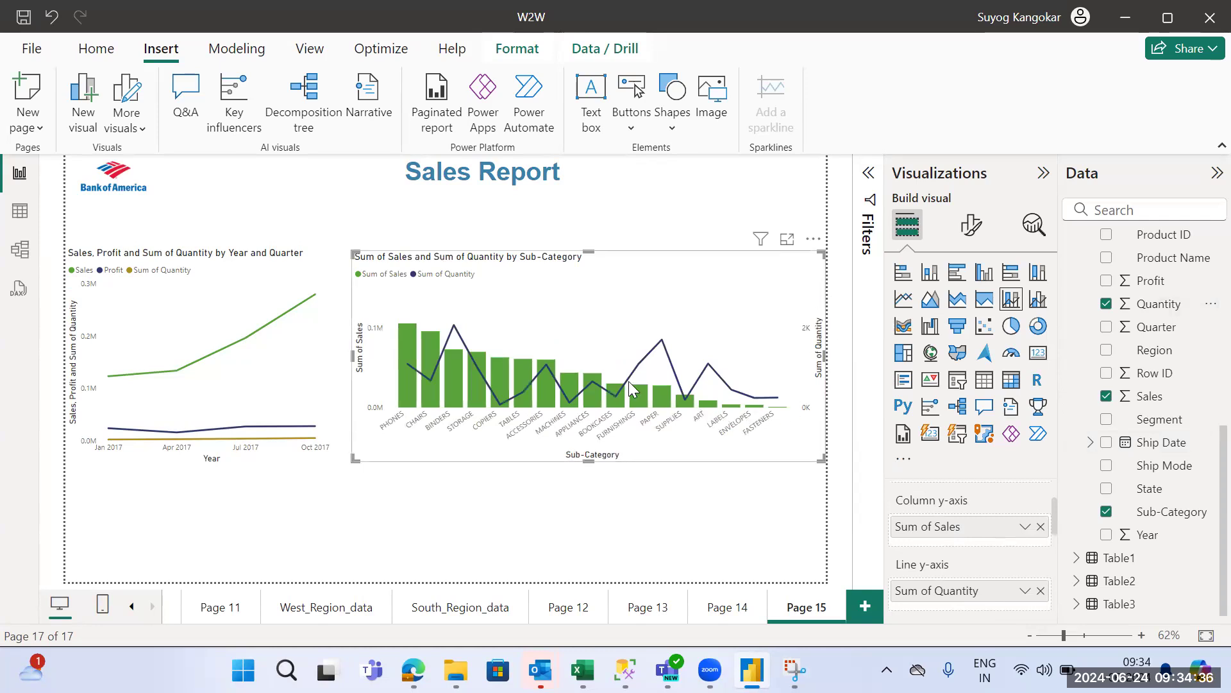
mouse_move(428, 379)
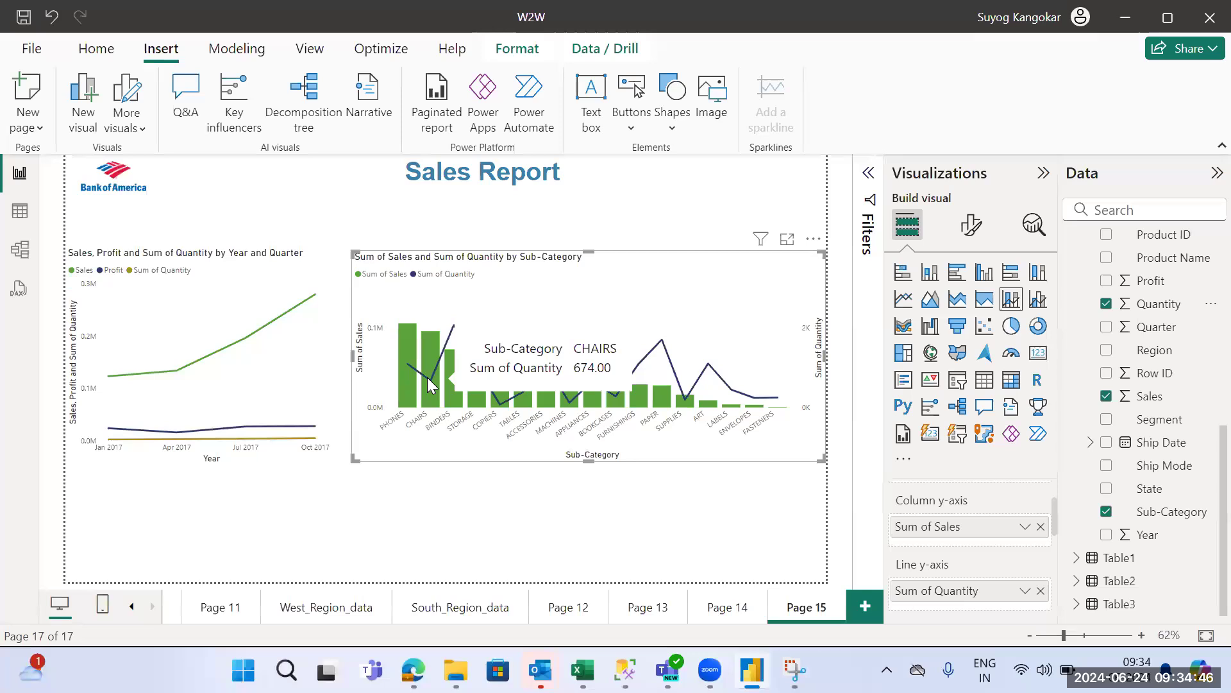
mouse_move(429, 349)
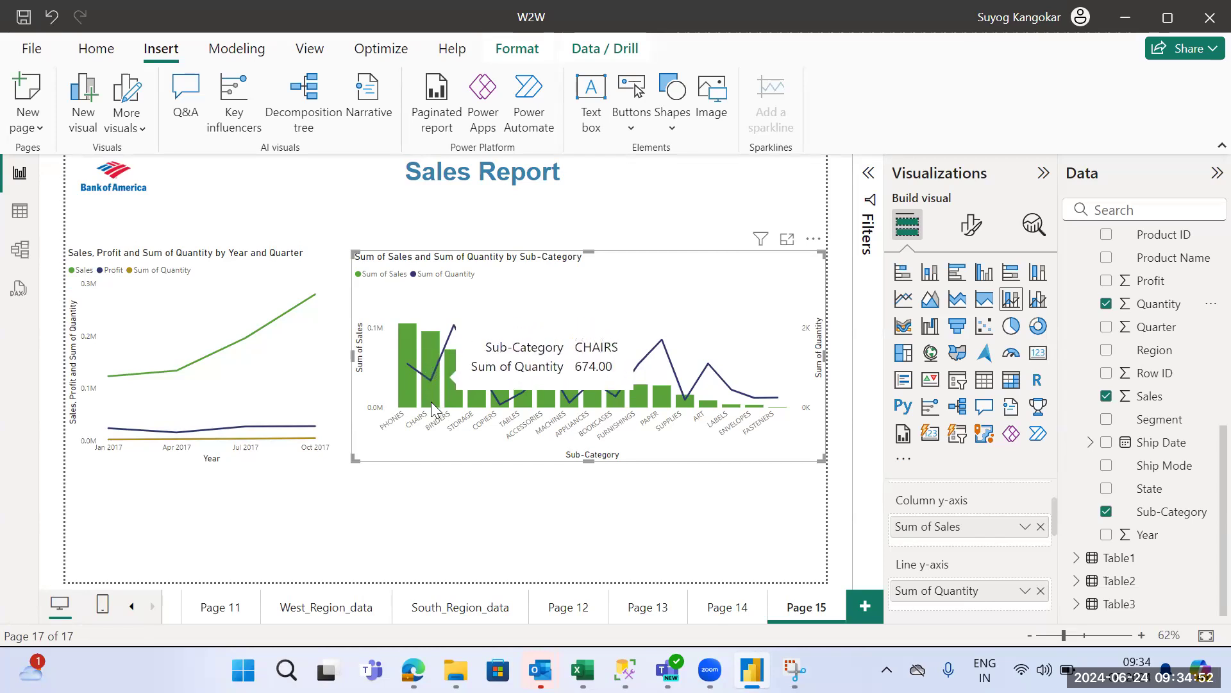
mouse_move(473, 389)
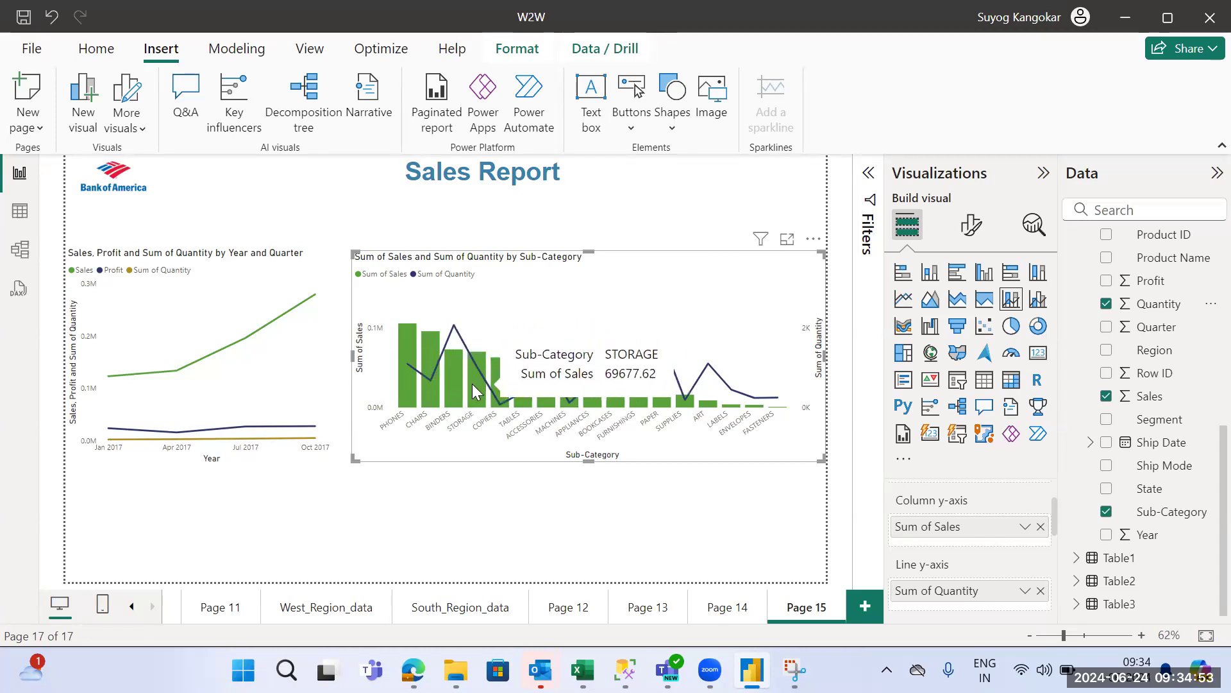
Step: Cross-filter the line chart by the Chairs and Storage columns of the combo chart in turn, clearing the selection each time
click(423, 350)
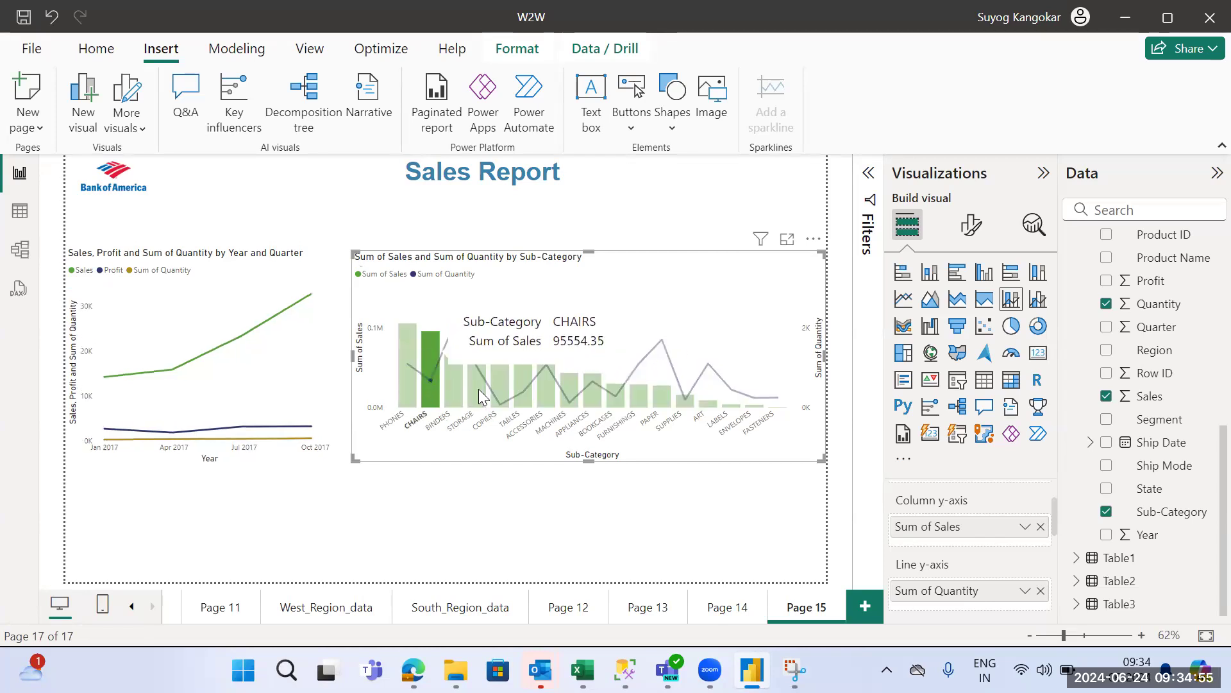
click(628, 323)
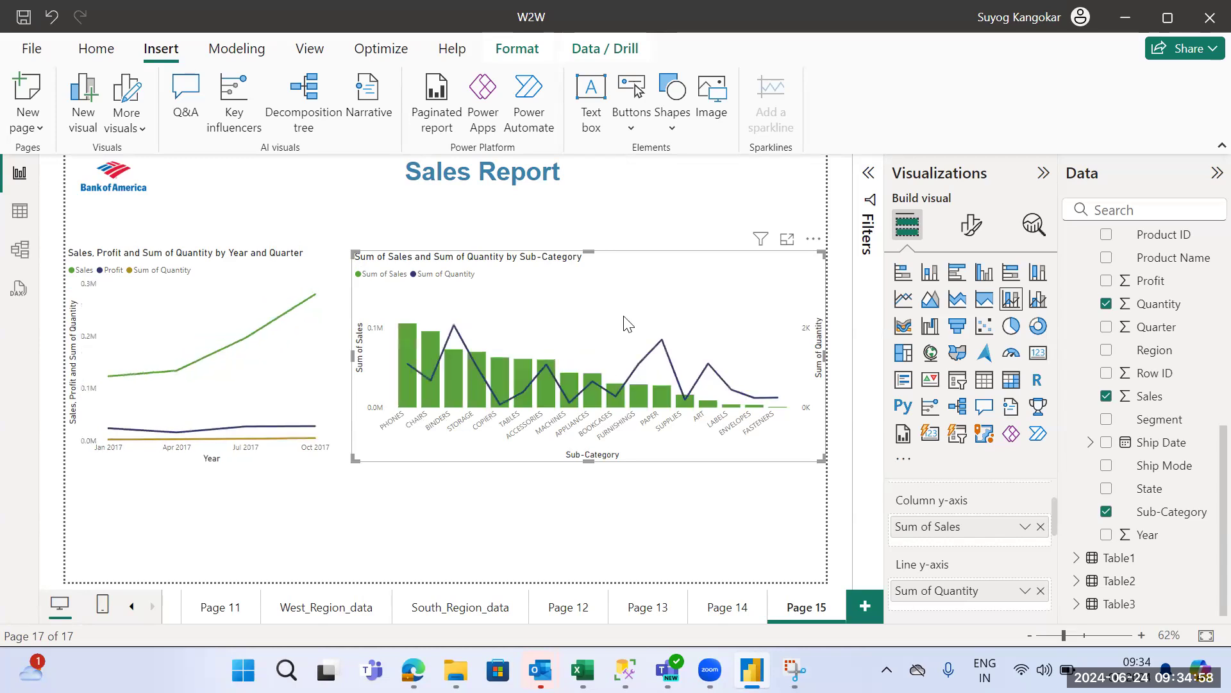
click(473, 381)
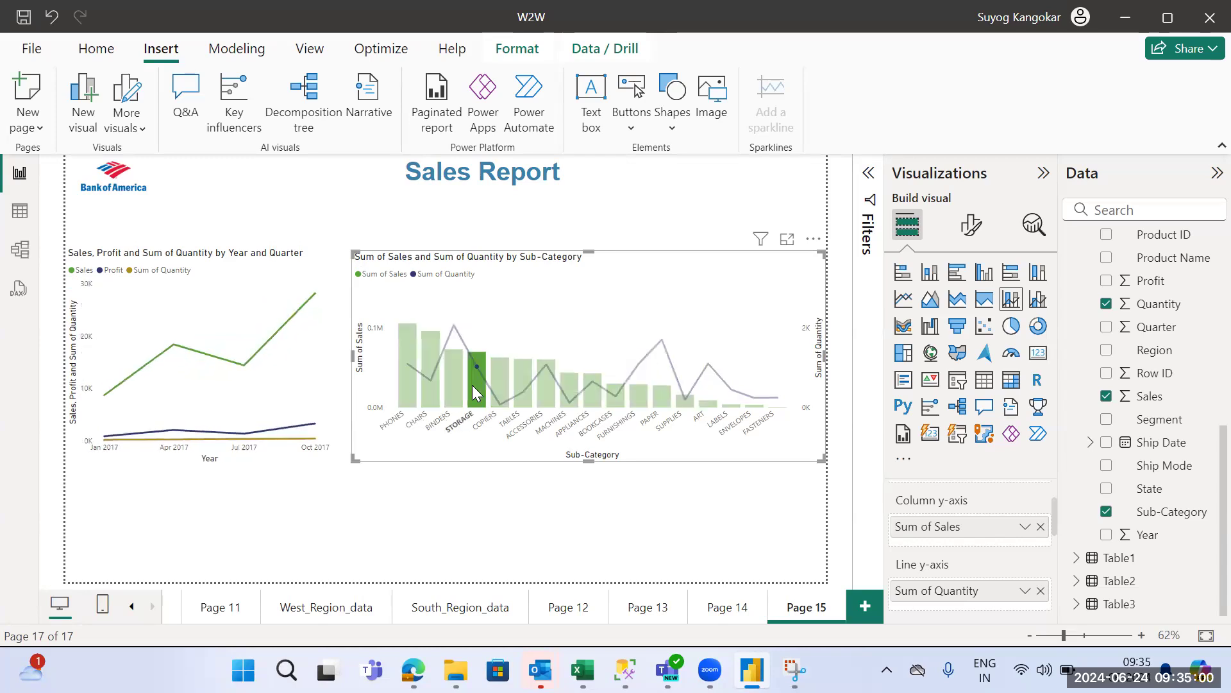
mouse_move(476, 365)
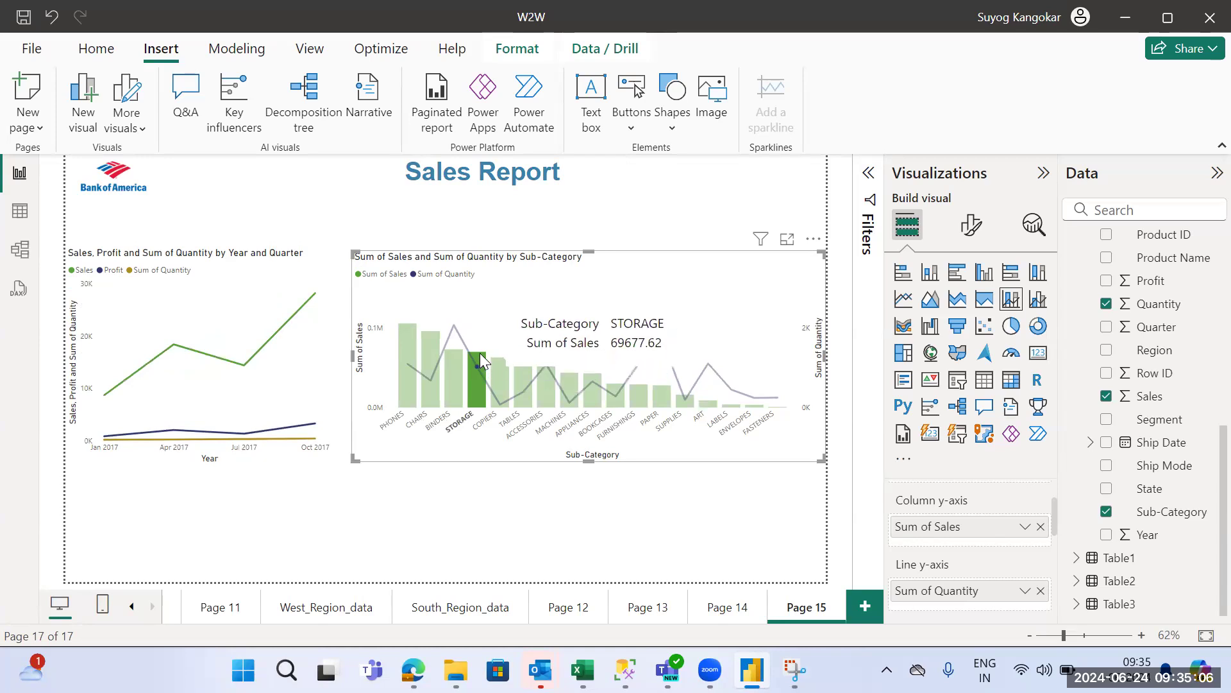
double_click(480, 353)
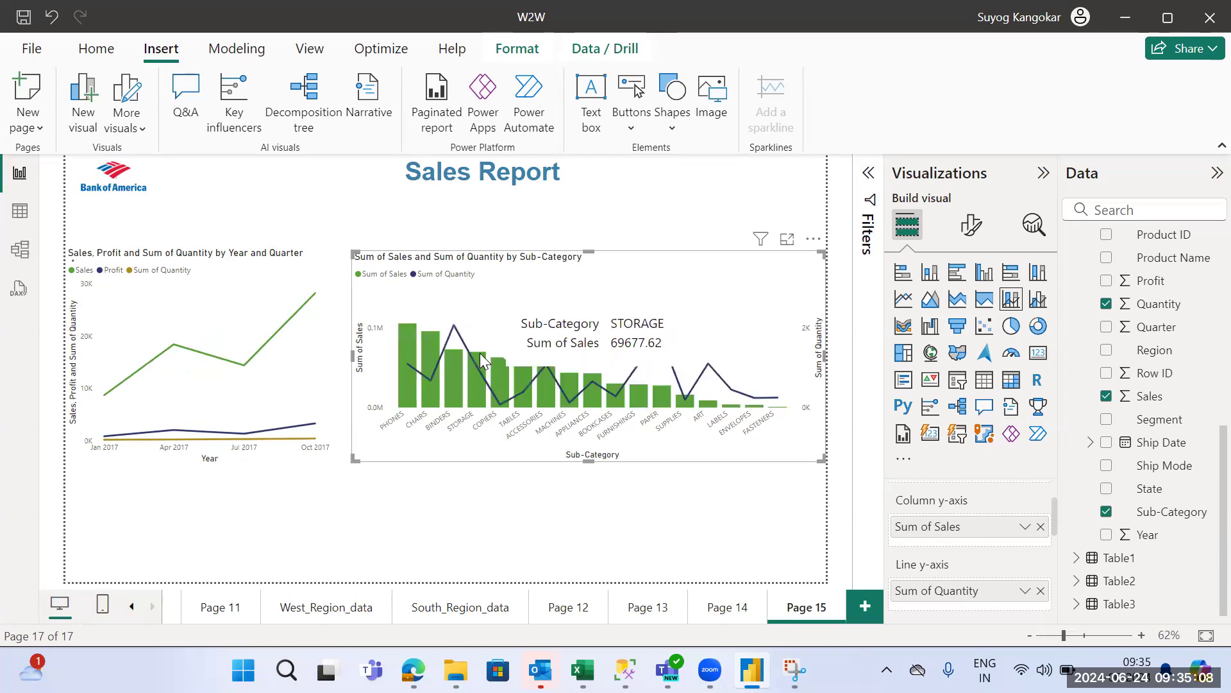
click(580, 327)
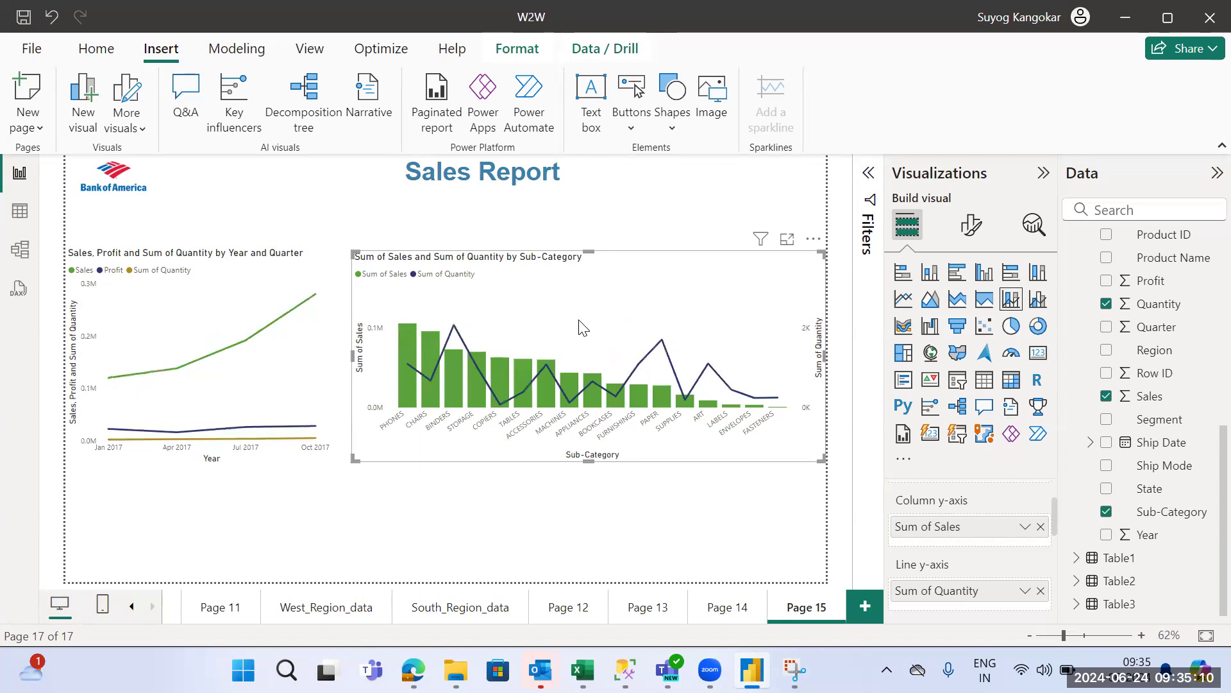
Step: Reposition the combo chart slightly lower on the page, and drill the line chart down into the months of the second quarter of 2017
click(670, 260)
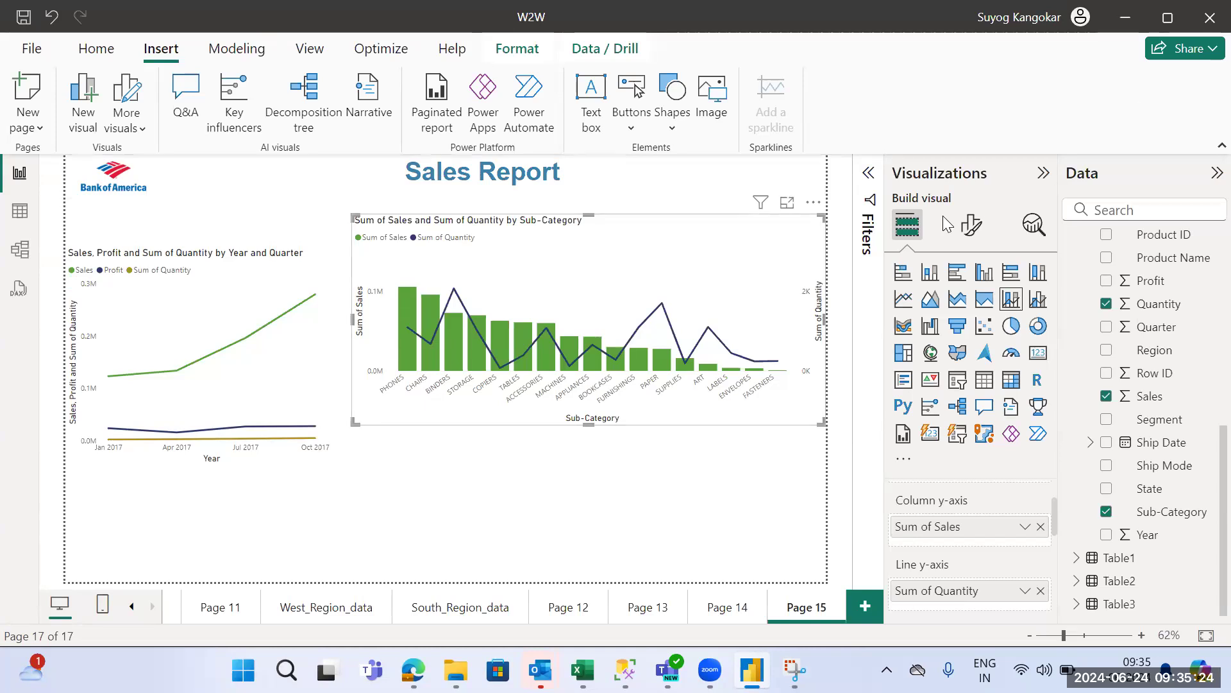
drag(699, 279, 697, 337)
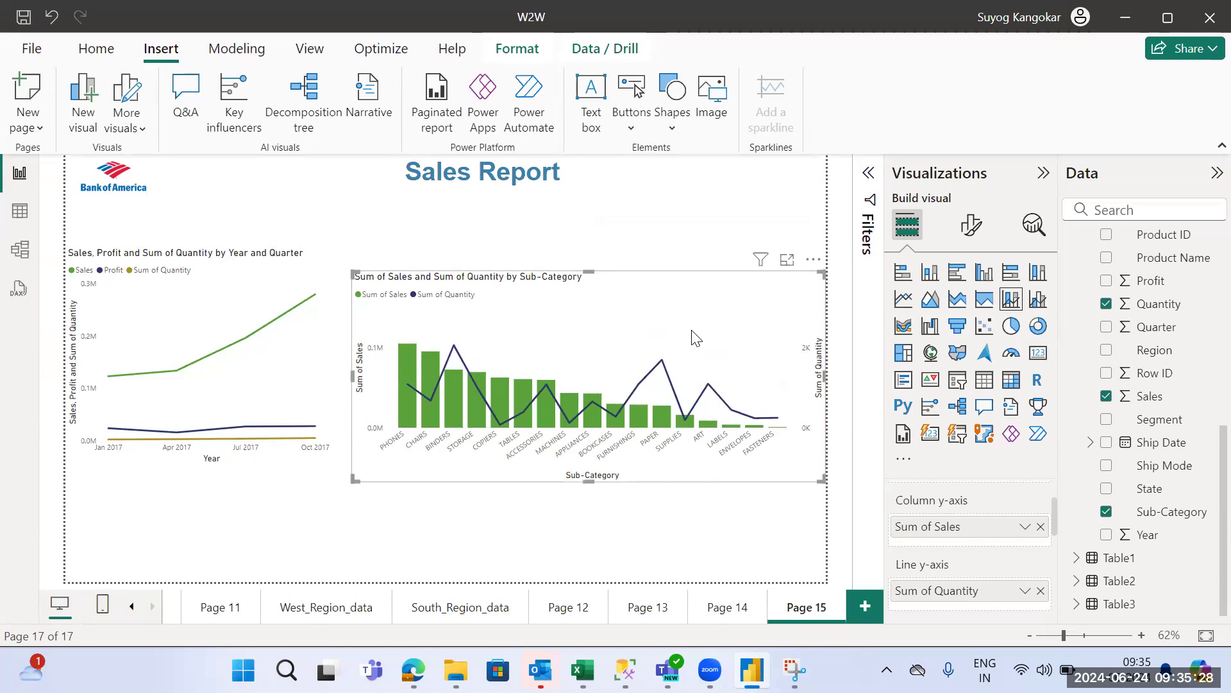
click(165, 319)
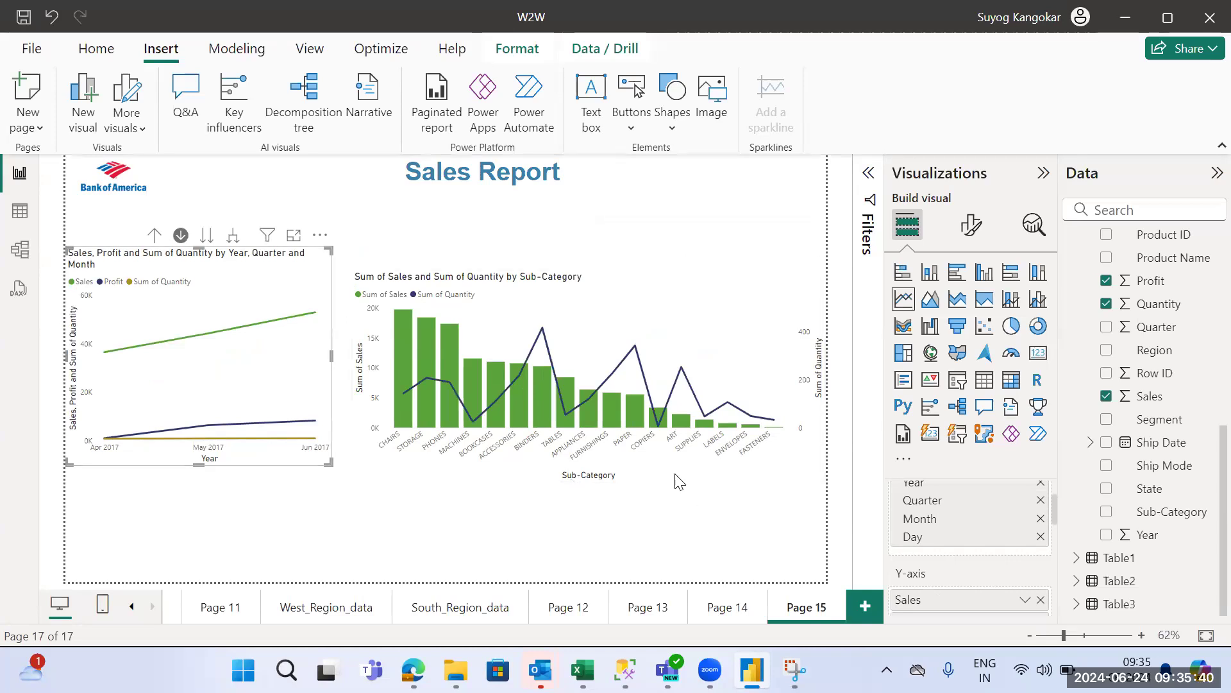
Step: Add a new report page, insert a Map visual on it and widen the map
click(863, 607)
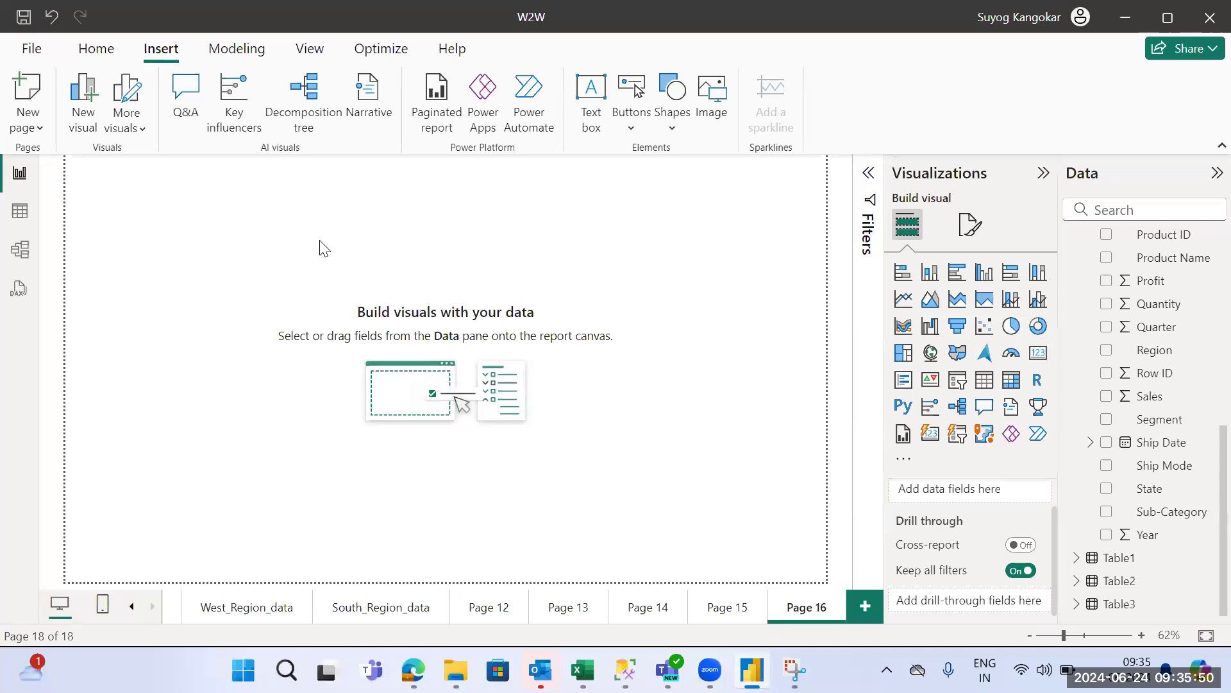
click(930, 353)
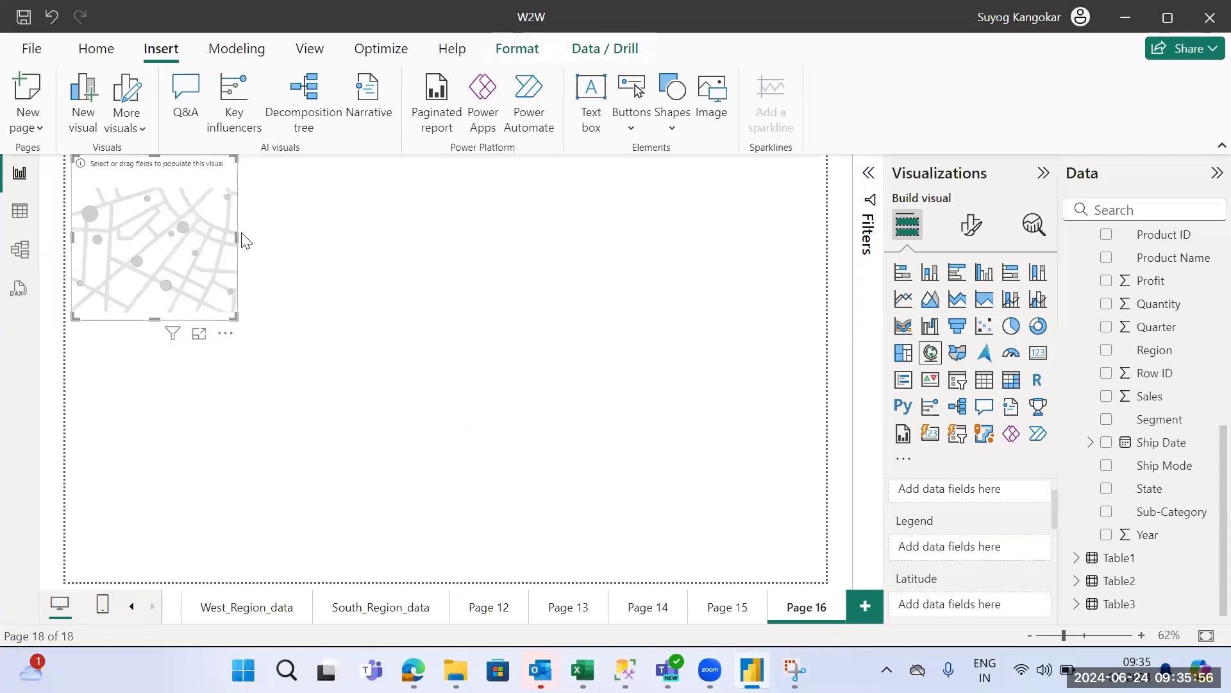
drag(237, 237, 313, 238)
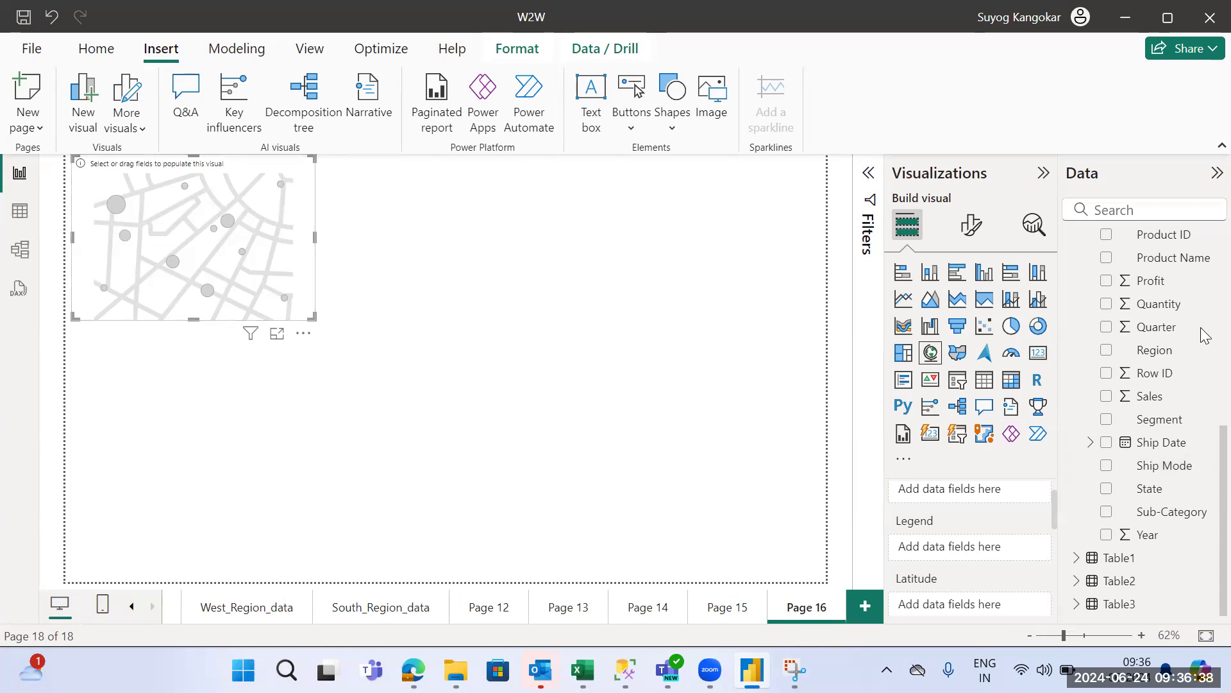
Step: Use City from the Orders (2) table as the map's Location field, and enlarge the map
scroll(1203, 385, up, 5)
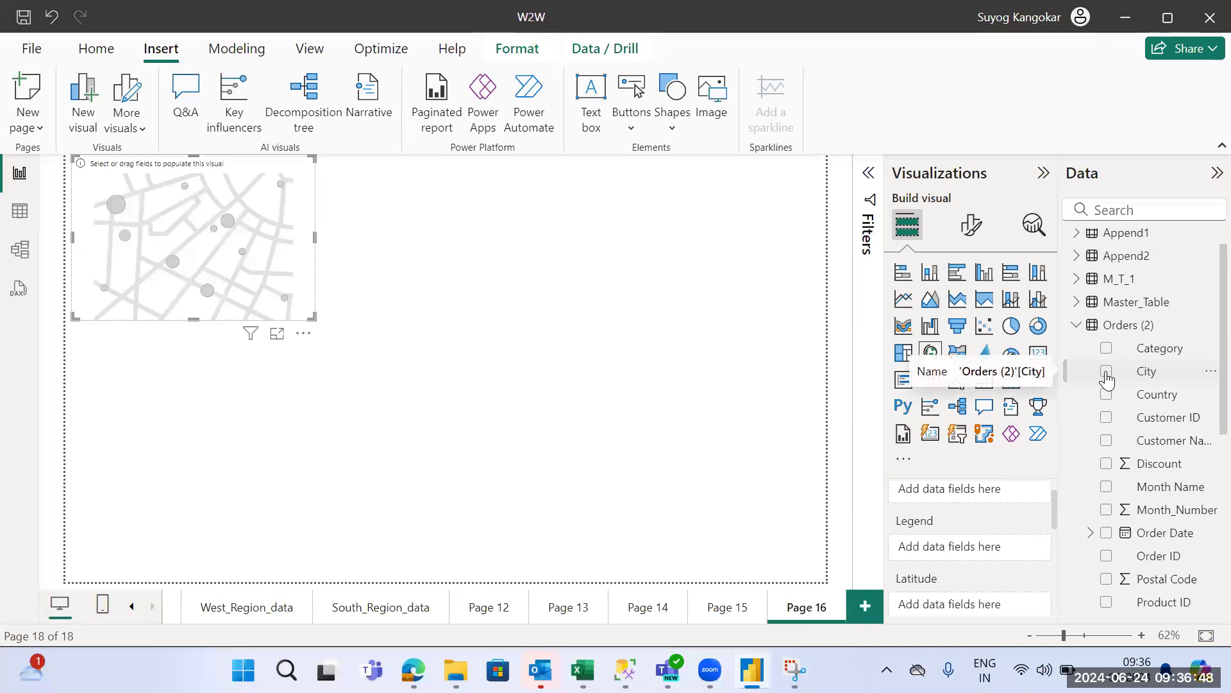
click(1106, 372)
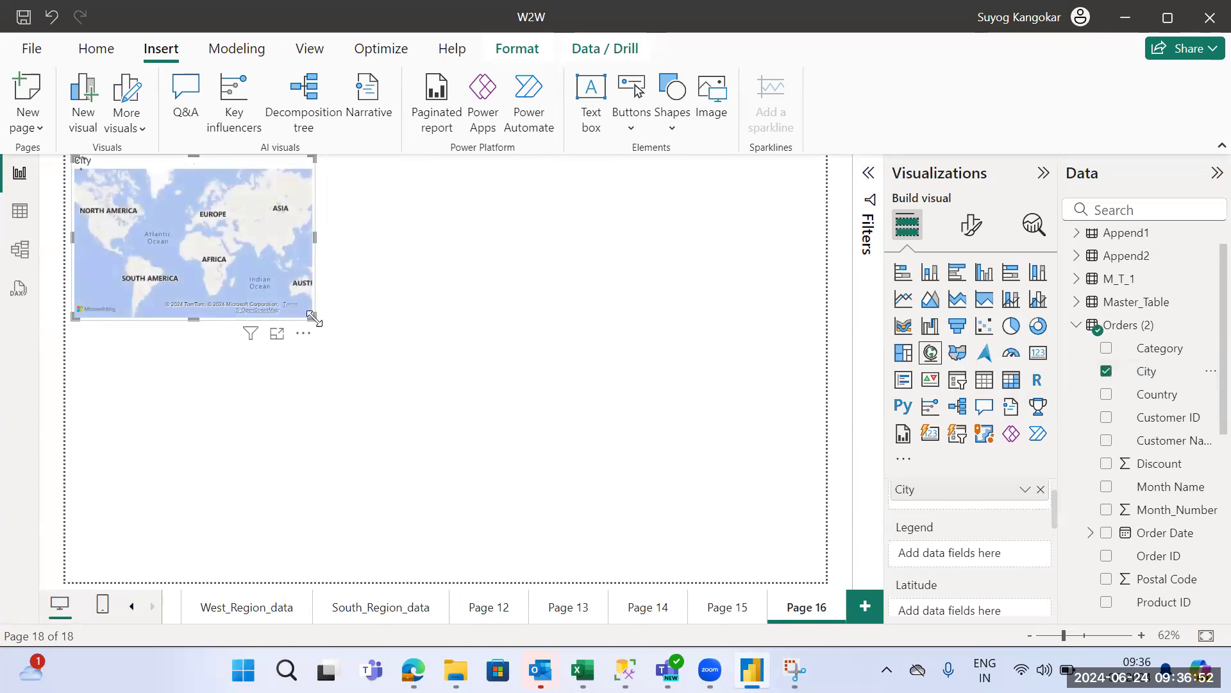
drag(311, 319, 372, 358)
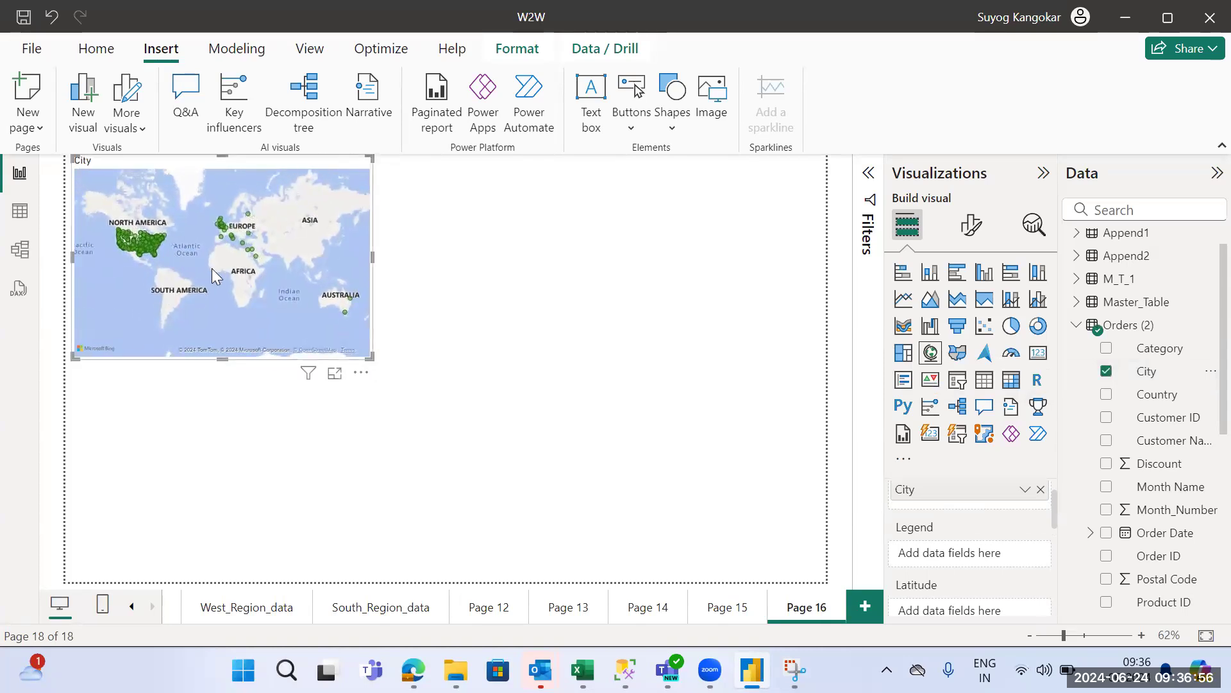
drag(211, 268, 189, 256)
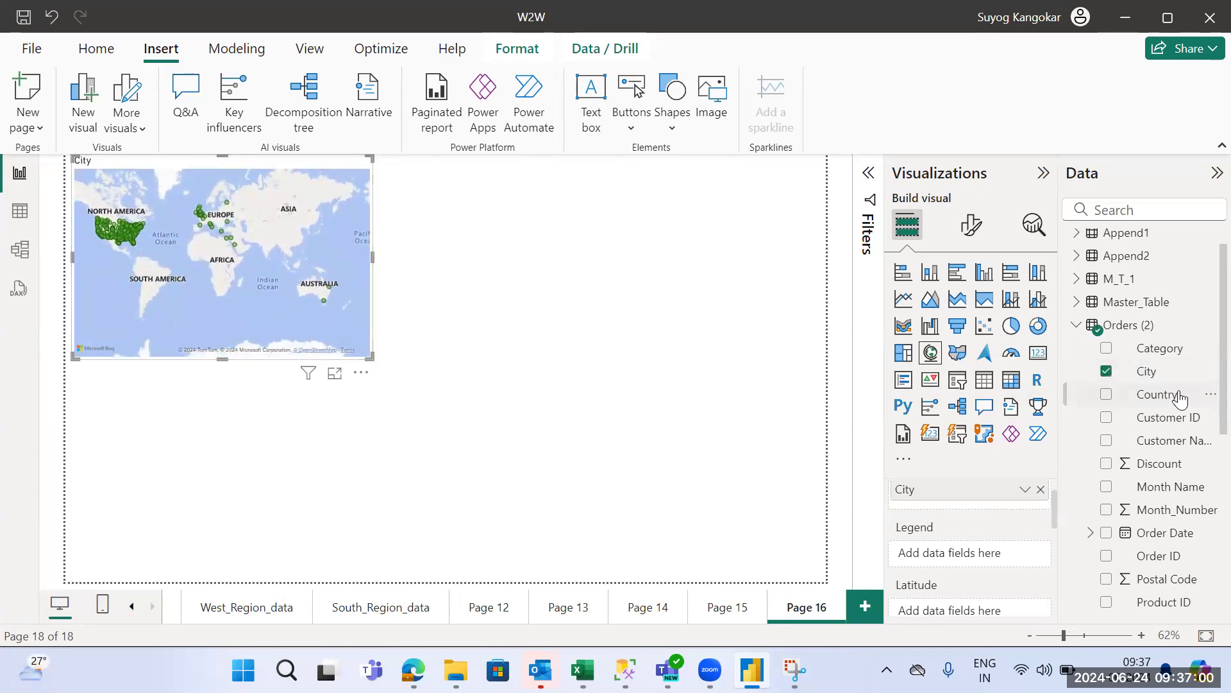
Step: Try Profit as the map's Legend field, and remove it again
scroll(1201, 359, down, 2)
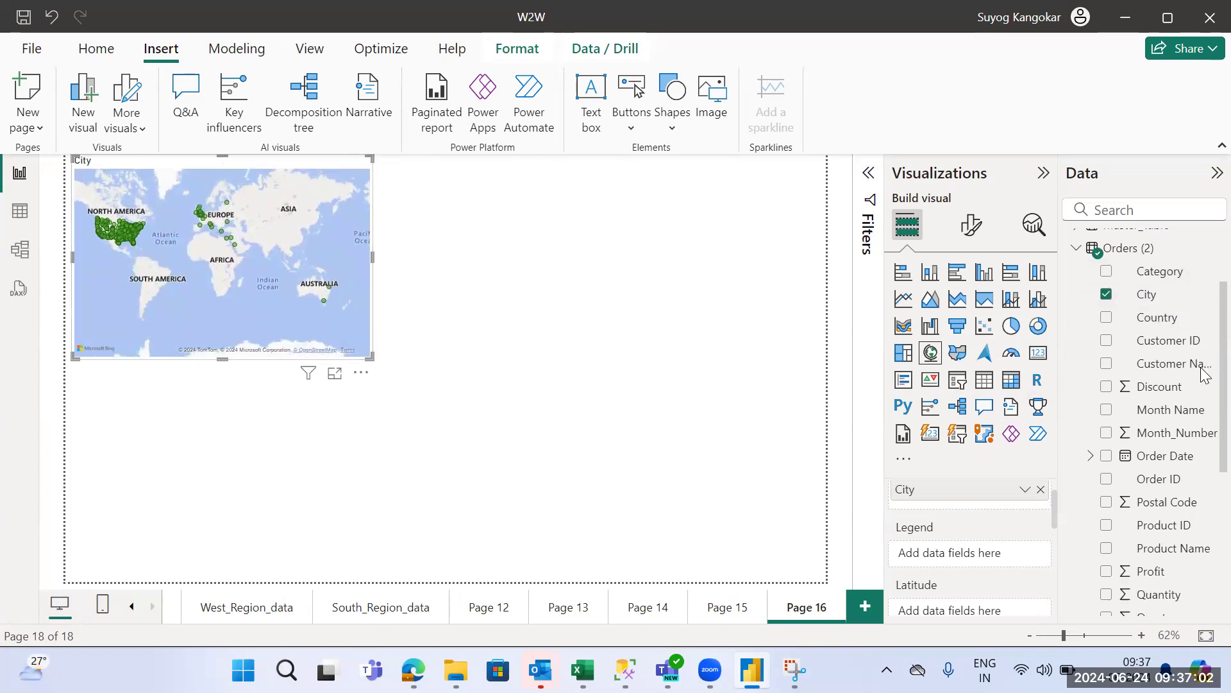
scroll(1203, 397, down, 3)
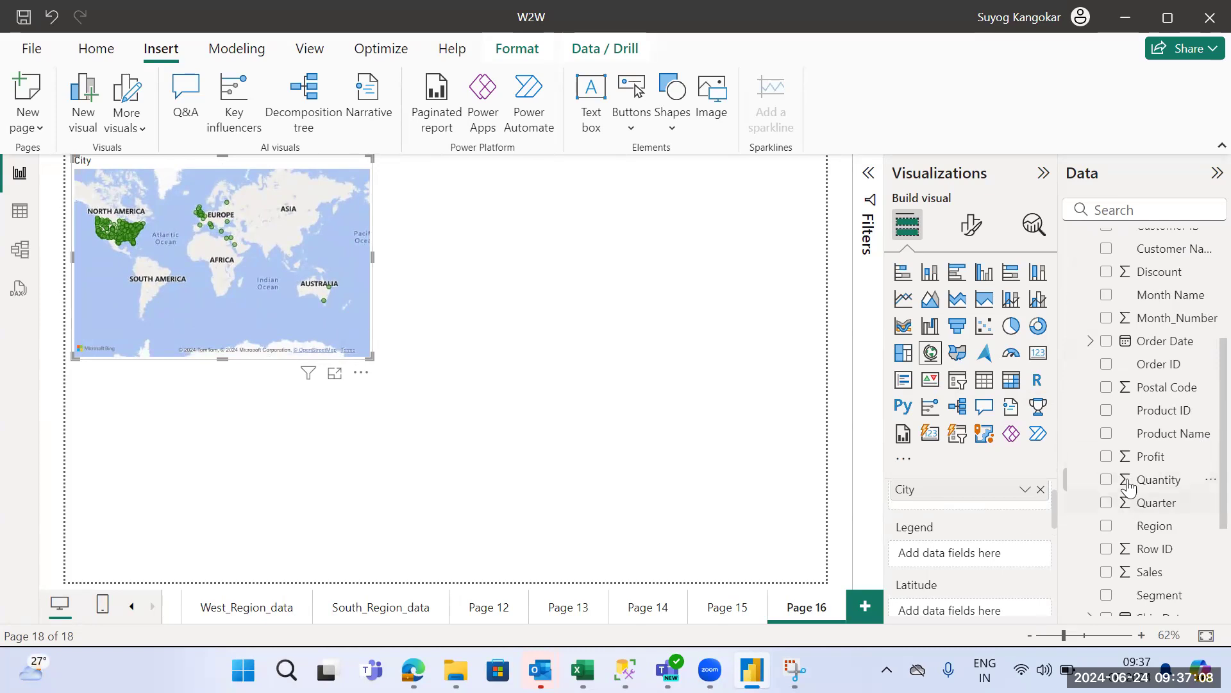
drag(1155, 469, 1002, 559)
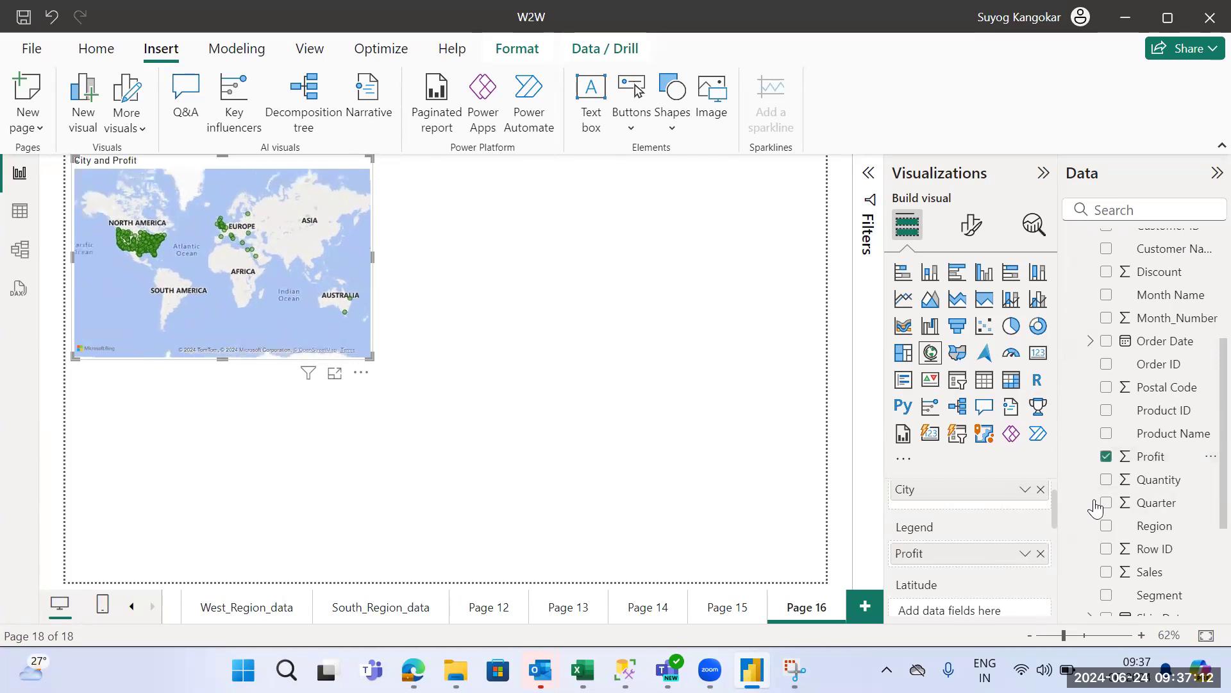
drag(1054, 507, 1055, 552)
click(1040, 499)
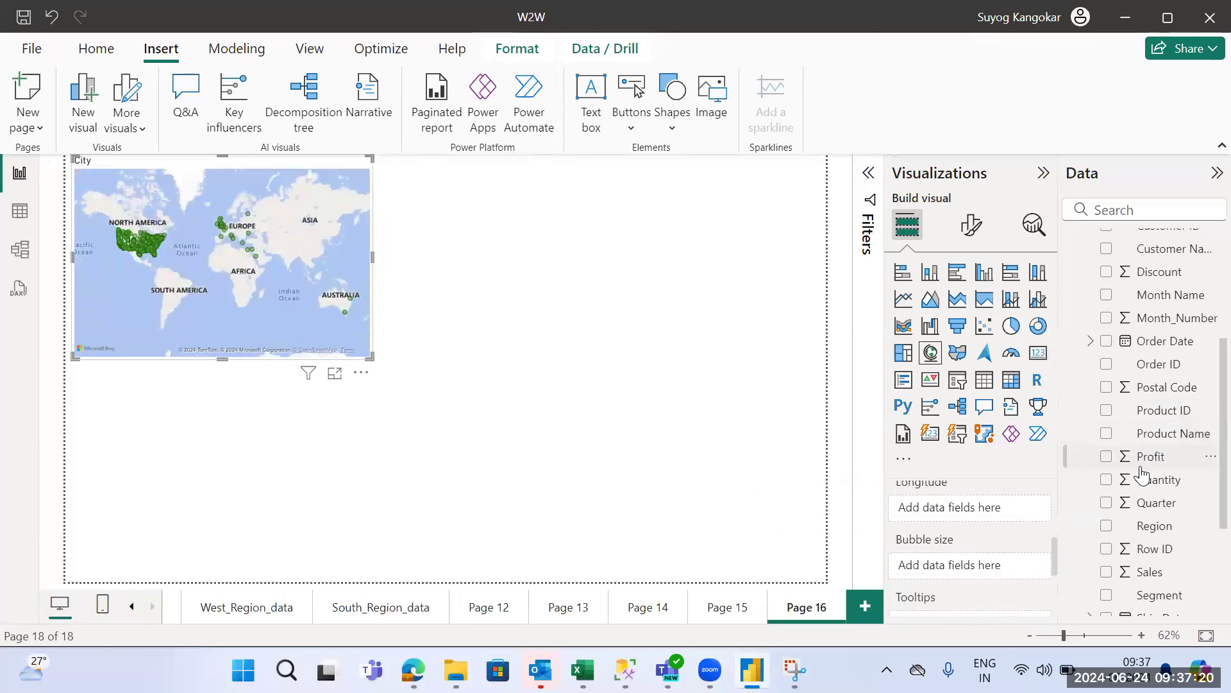
Step: Add Profit to the map as its Bubble size field
drag(981, 569, 981, 569)
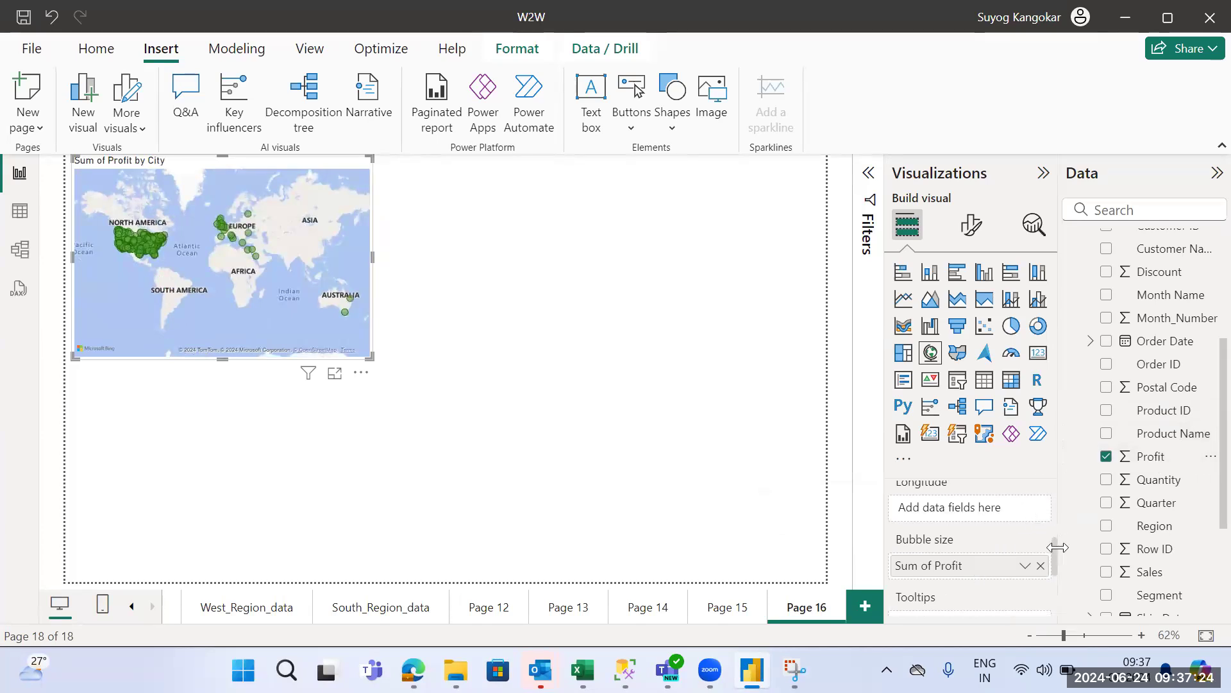
drag(1053, 574, 1057, 515)
Step: Open the map's bubble formatting and view the Range scaling options without changing them
click(969, 228)
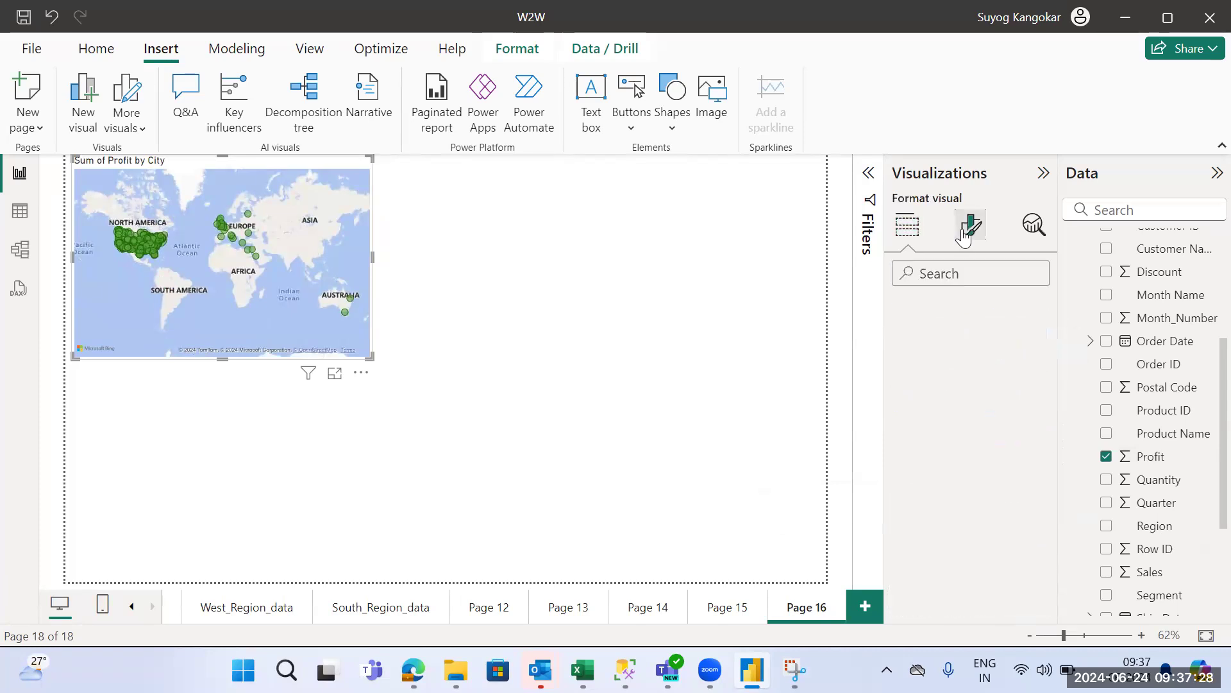
click(984, 436)
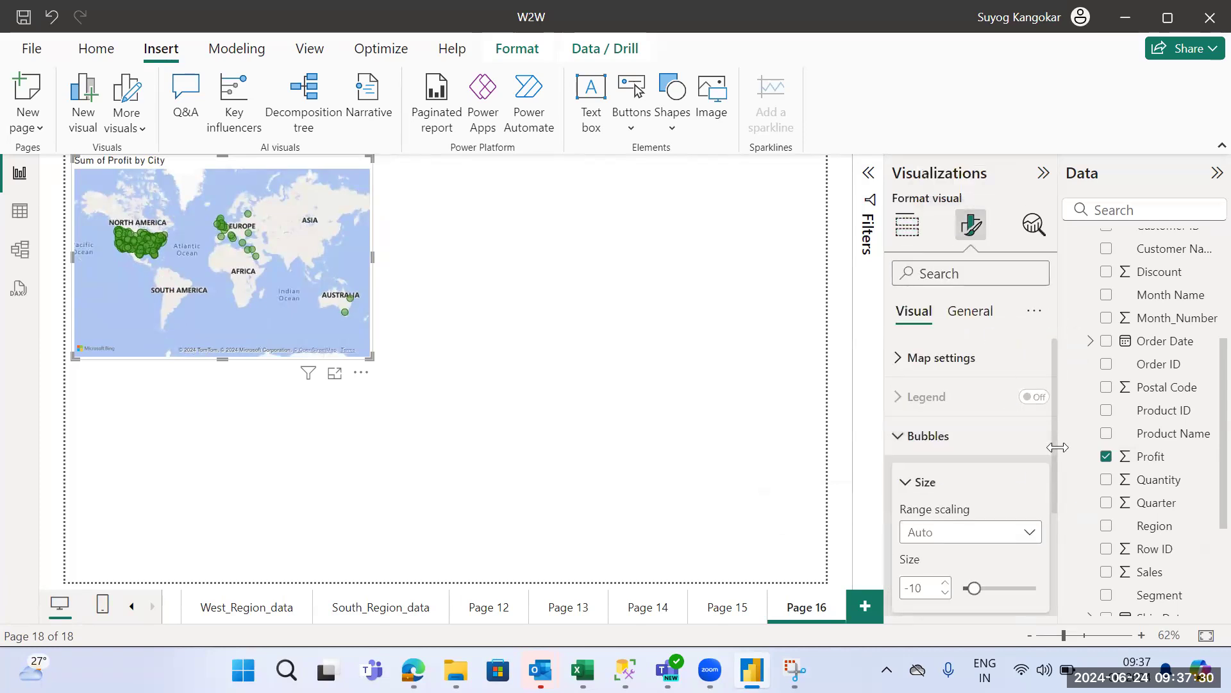
scroll(1054, 451, down, 2)
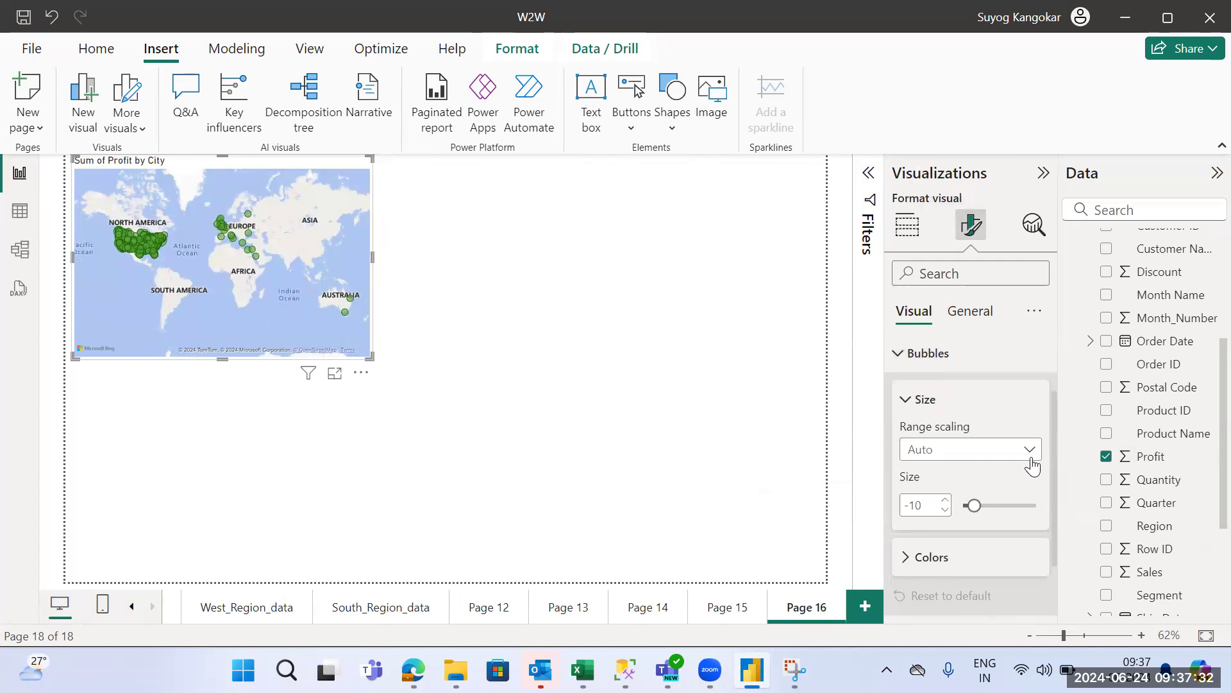
click(1031, 458)
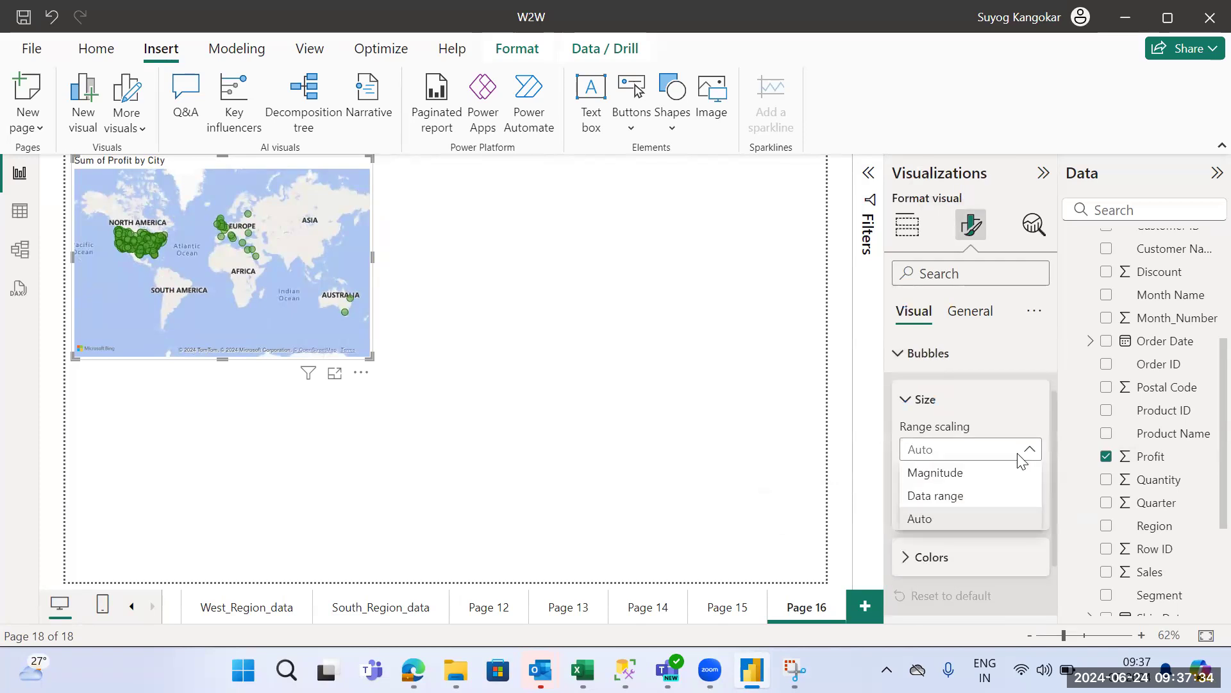
click(1005, 461)
Step: Set the default color of the map's bubbles to the custom blue #4054DA
click(948, 567)
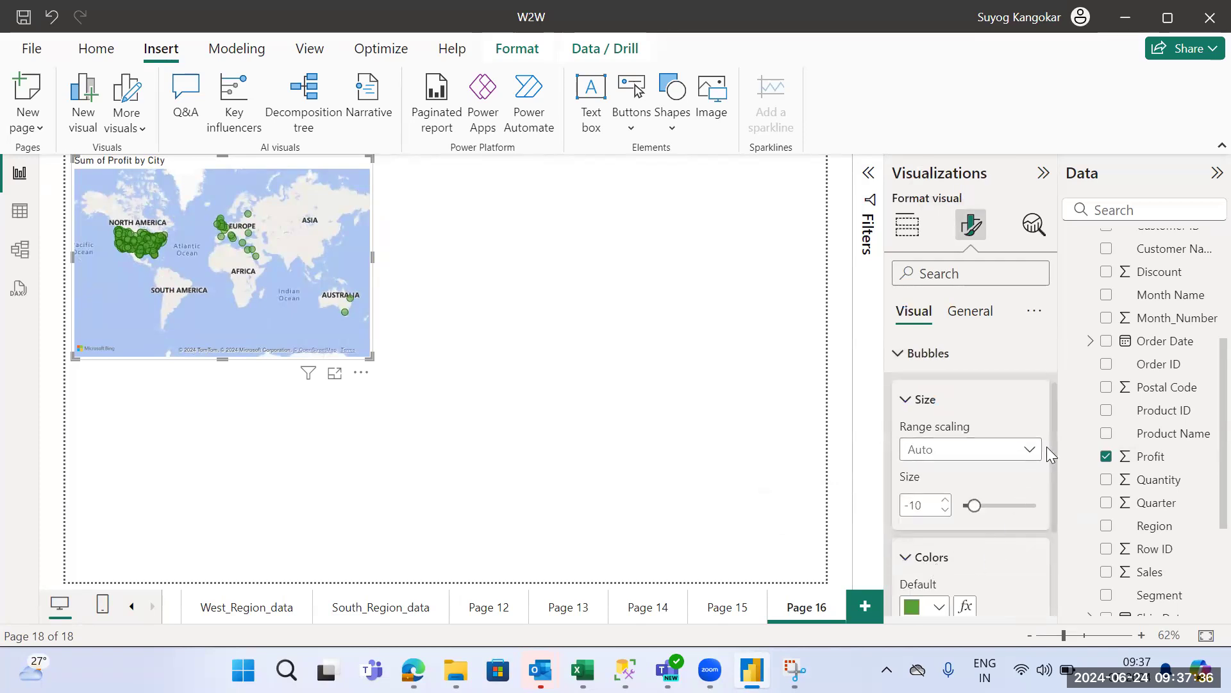
scroll(1057, 541, down, 2)
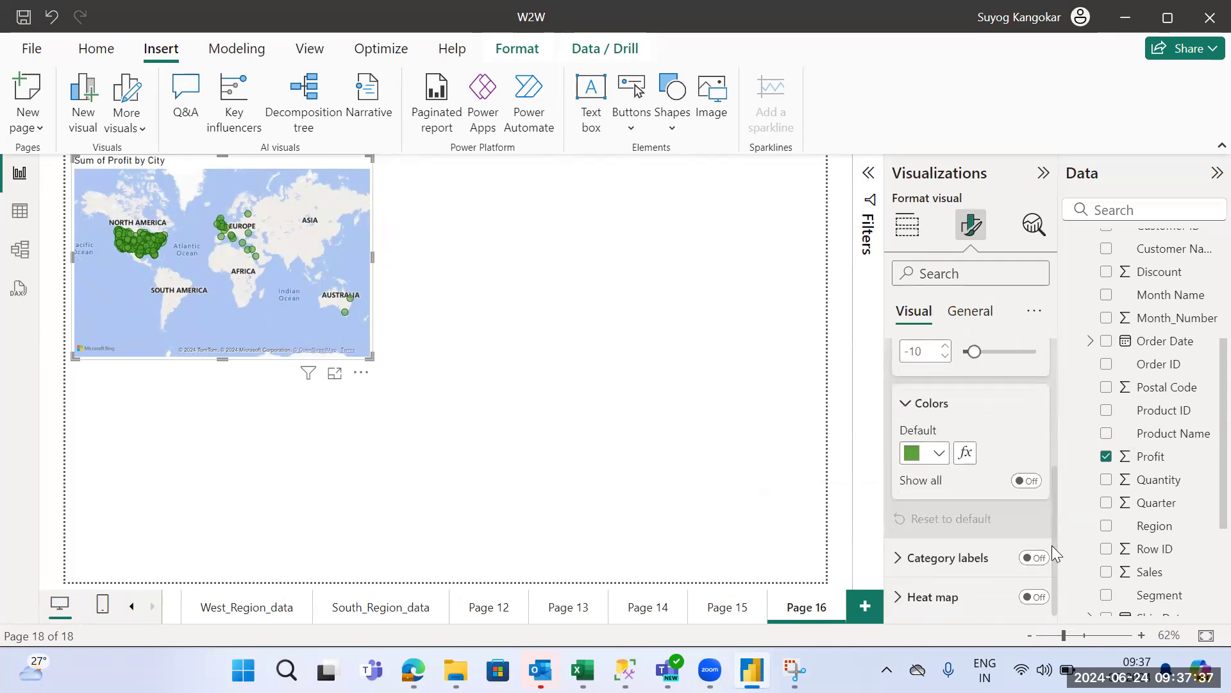
click(939, 453)
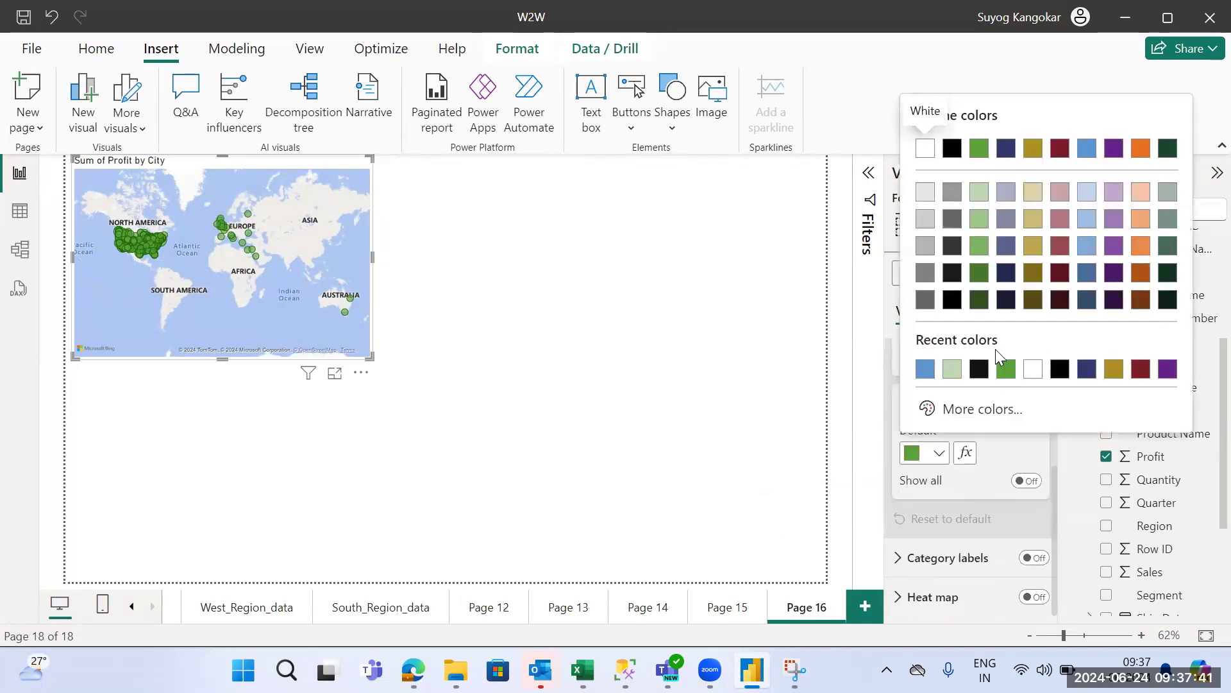
click(983, 409)
click(1009, 346)
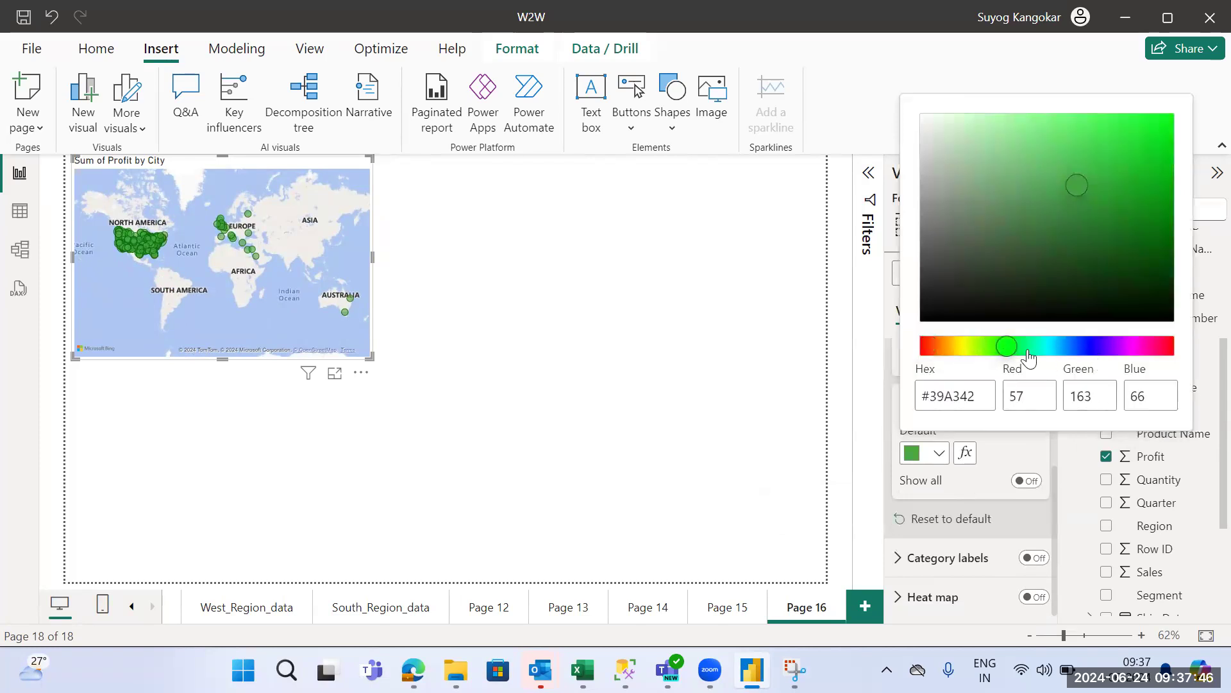
click(1084, 346)
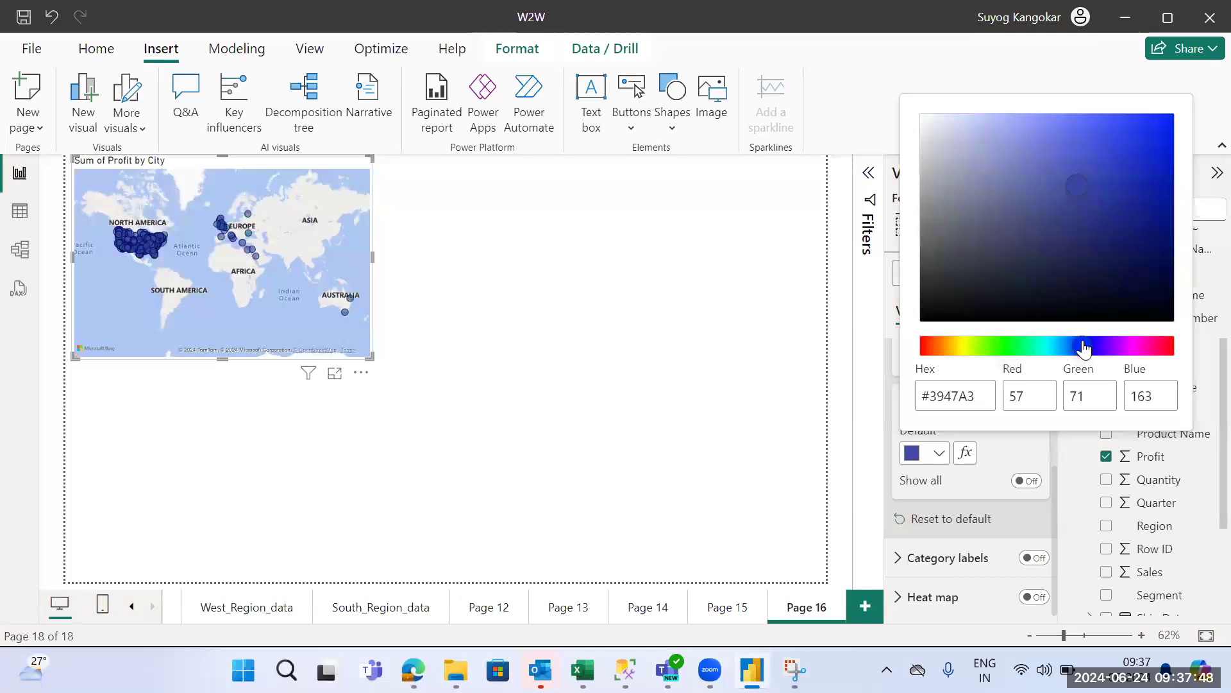
click(1095, 143)
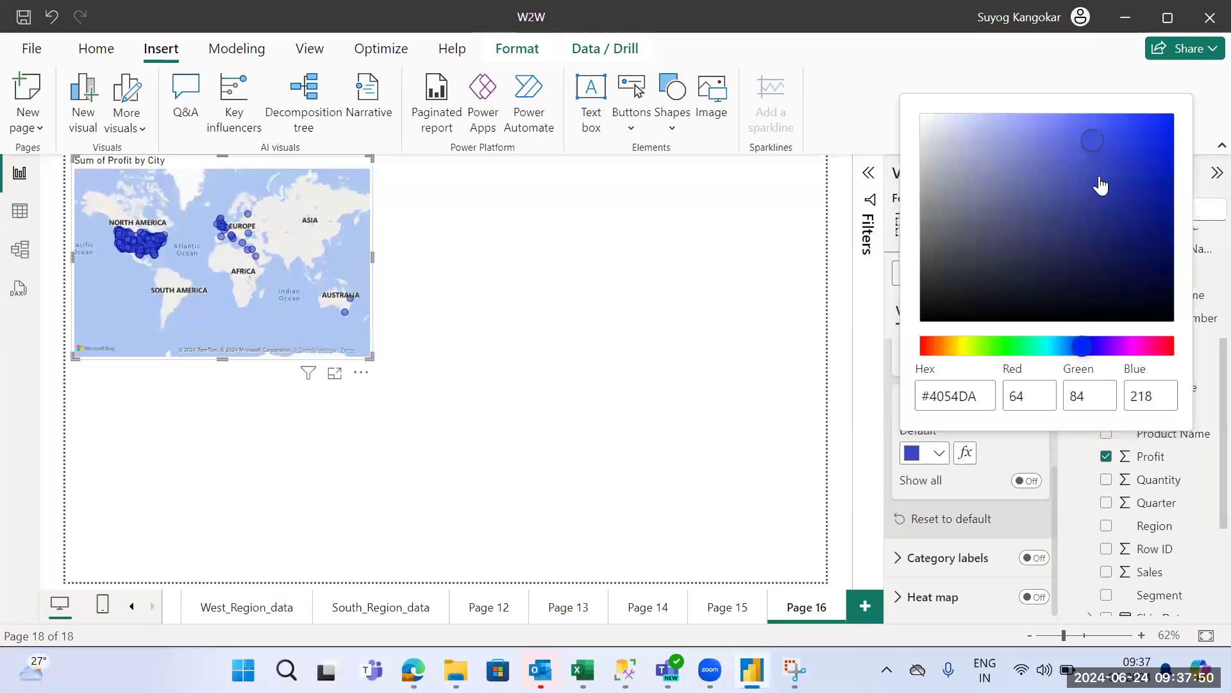
click(800, 350)
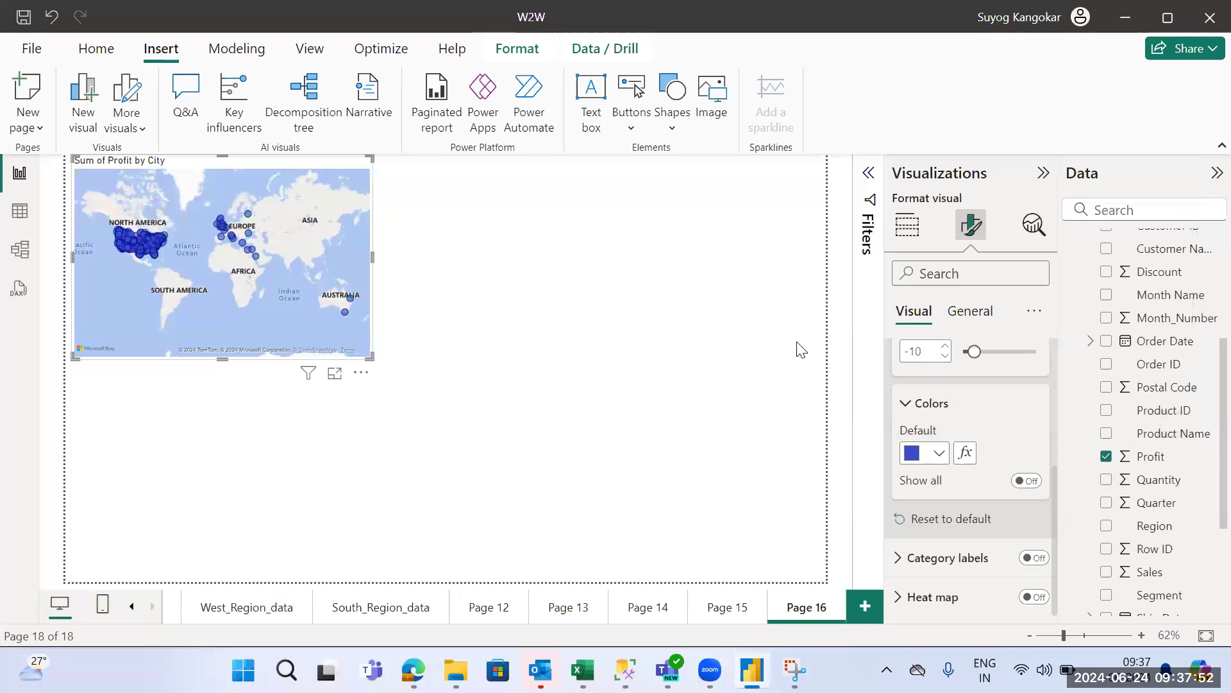
click(575, 345)
Step: Enlarge the map to cover most of the page, and view the details of the Saint Petersburg bubble
click(339, 228)
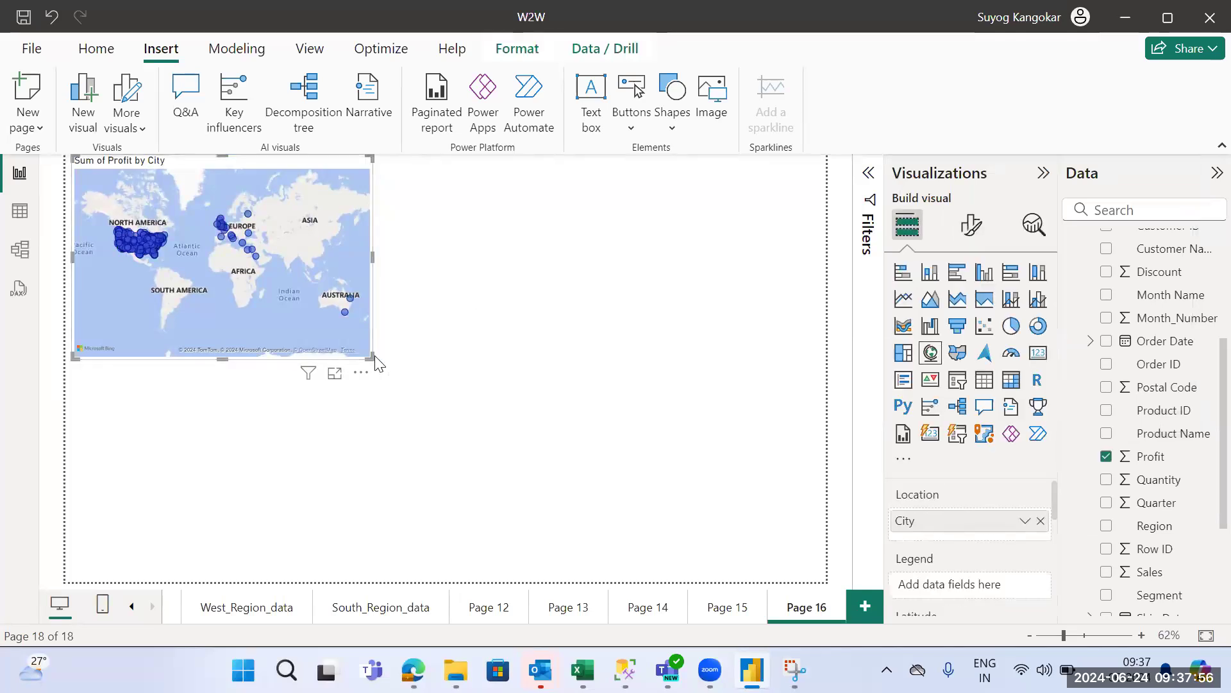
drag(372, 357, 671, 518)
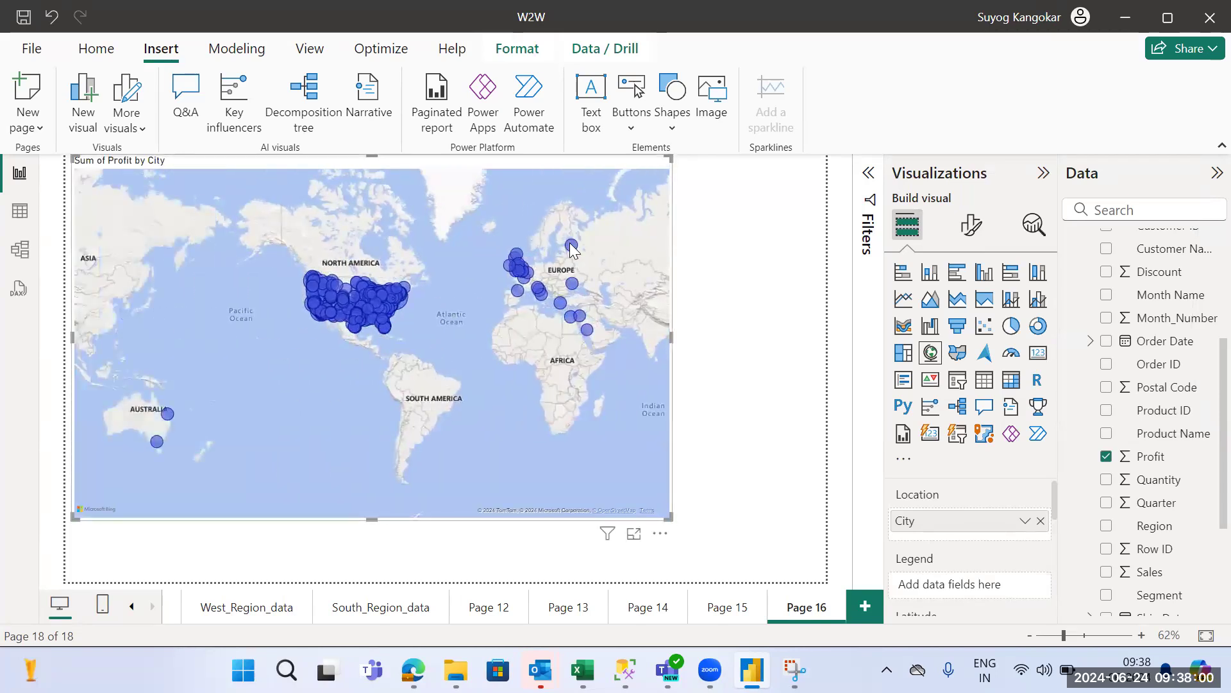
mouse_move(575, 253)
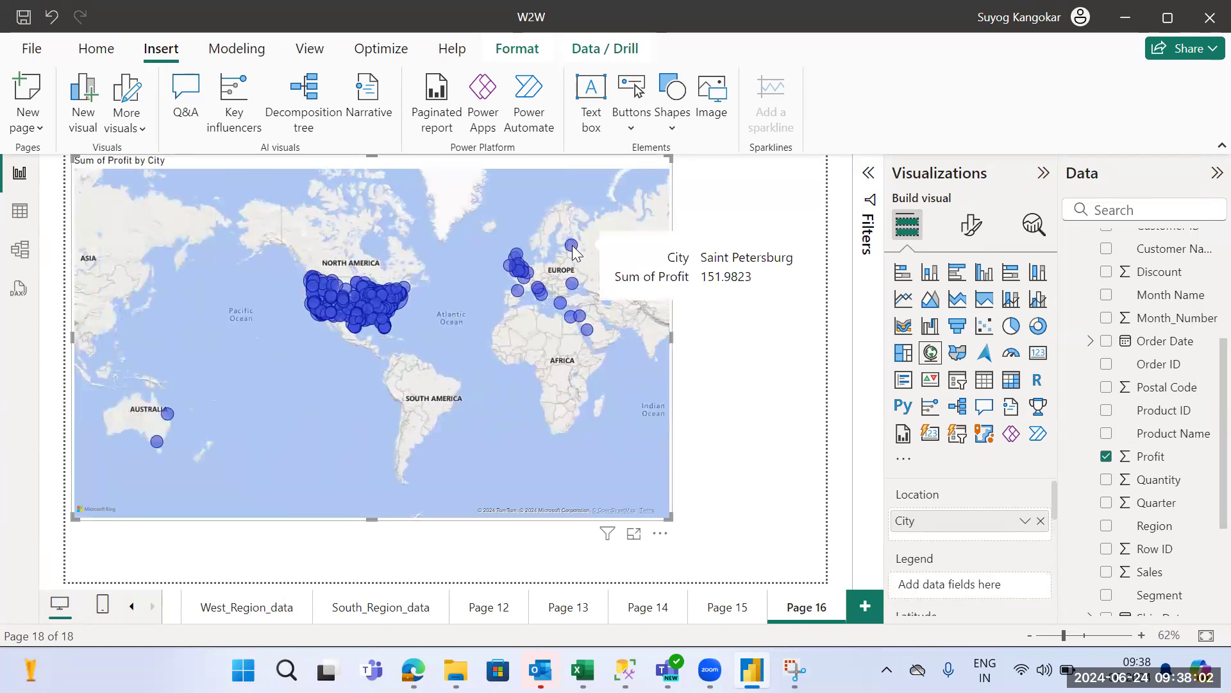
Step: Replace City with Country from the Orders (2) table as the map's Location field
mouse_move(585, 327)
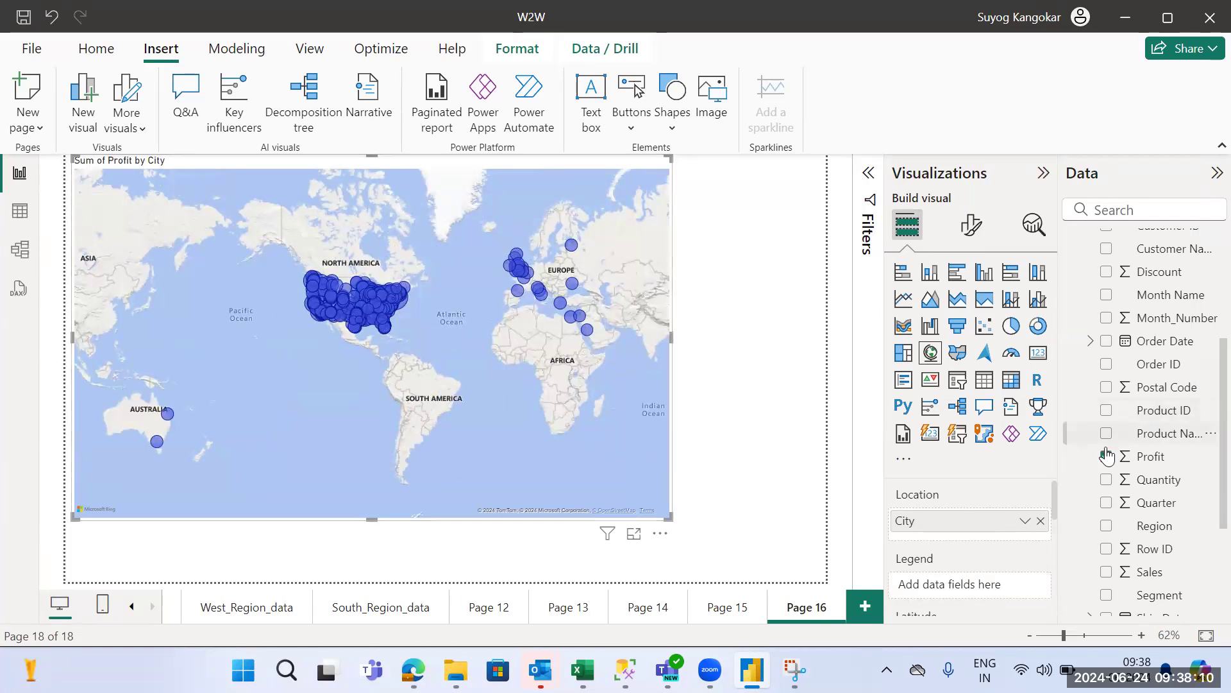
scroll(1201, 310, up, 3)
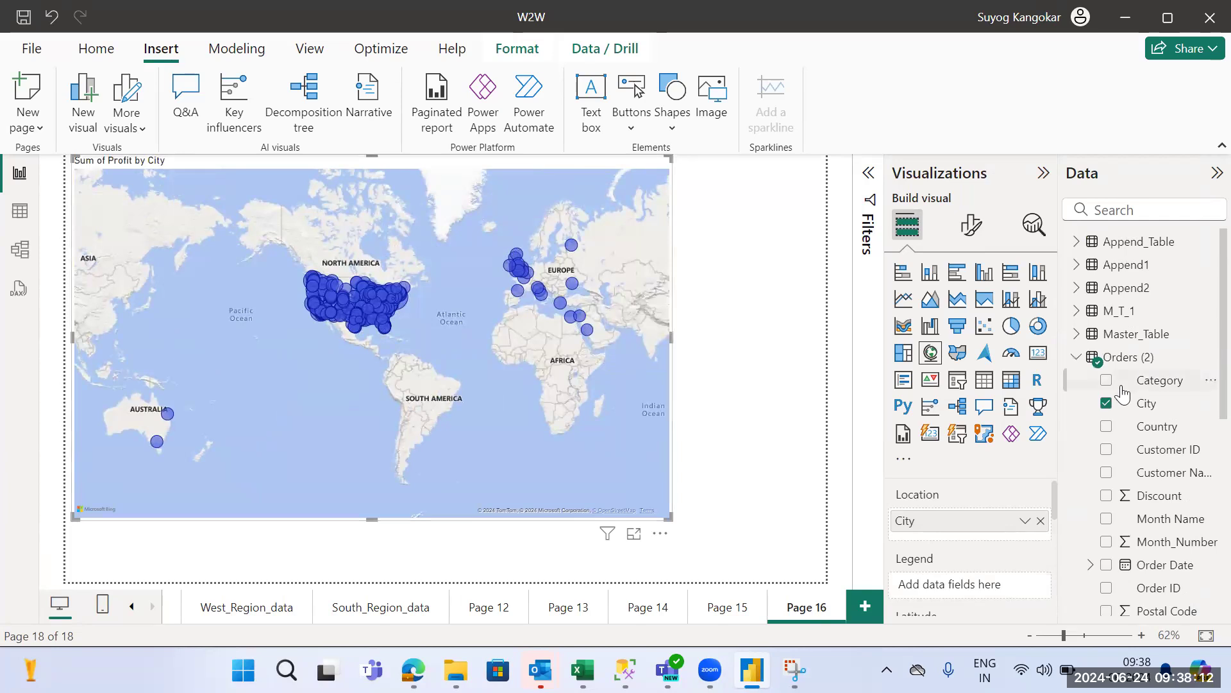
click(1106, 403)
click(1108, 427)
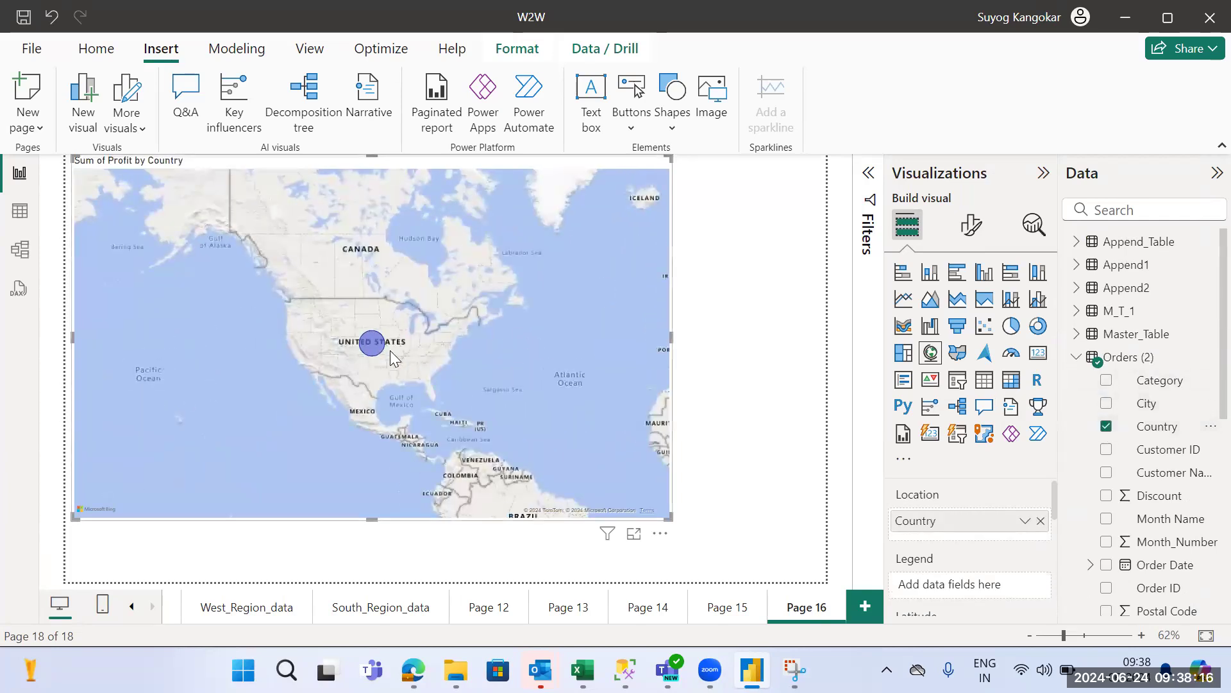
mouse_move(371, 344)
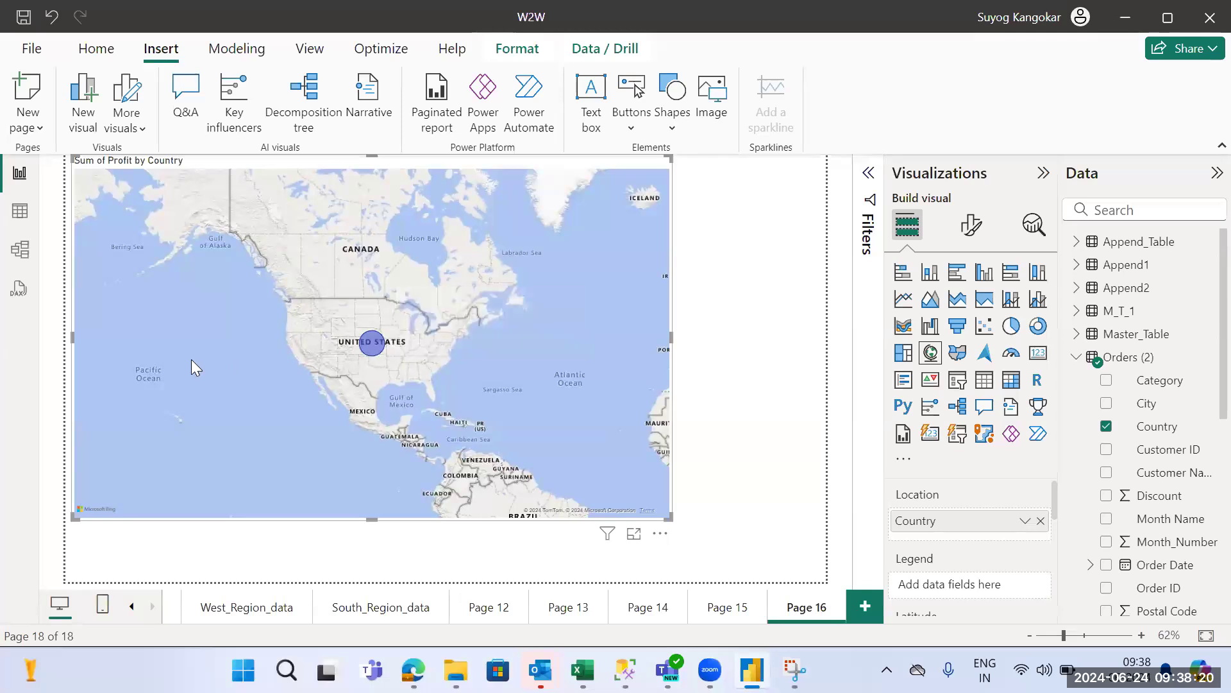
Step: Pan the map around the world to examine which countries carry a profit bubble
drag(540, 334, 421, 334)
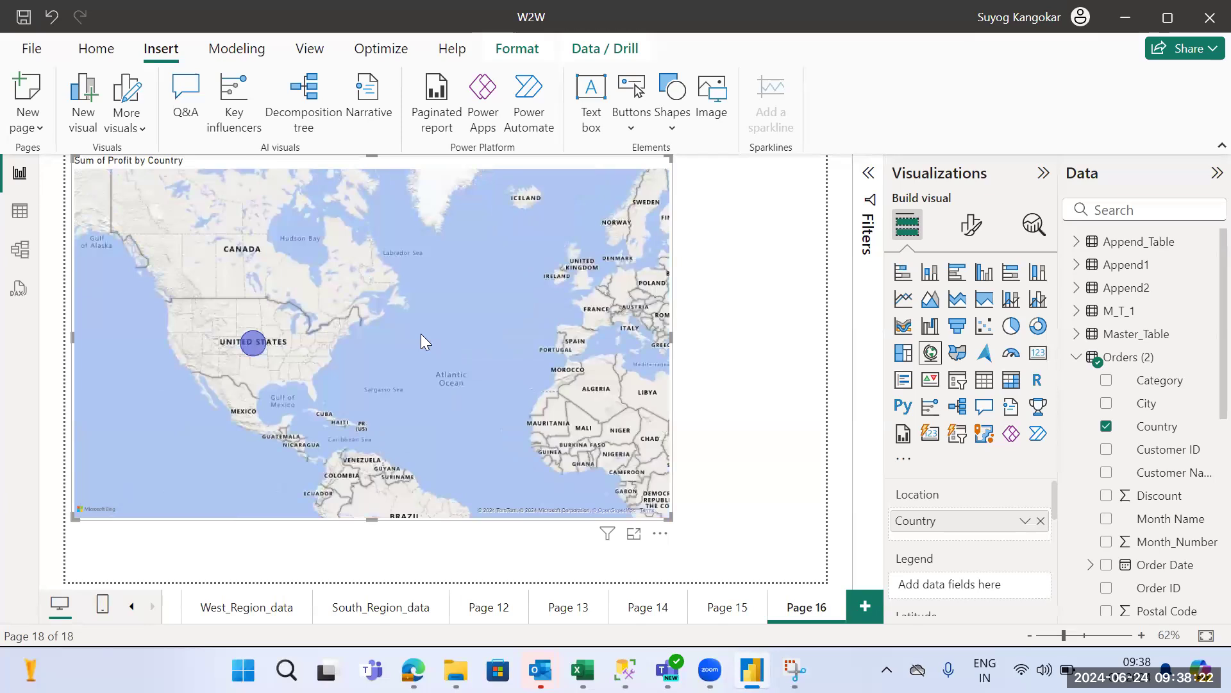
key(Right)
key(Right)
key(Right)
key(Right)
key(Right)
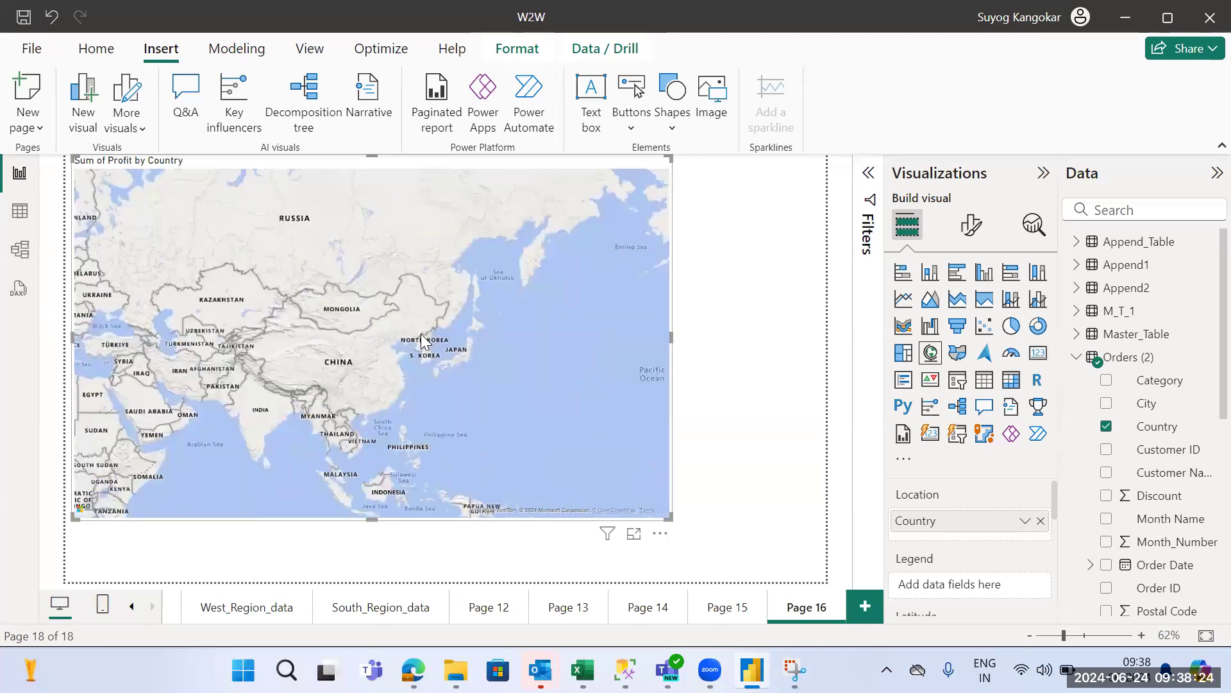
key(Right)
key(Right)
key(Right)
key(Right)
key(Right)
key(Right)
key(Right)
key(Right)
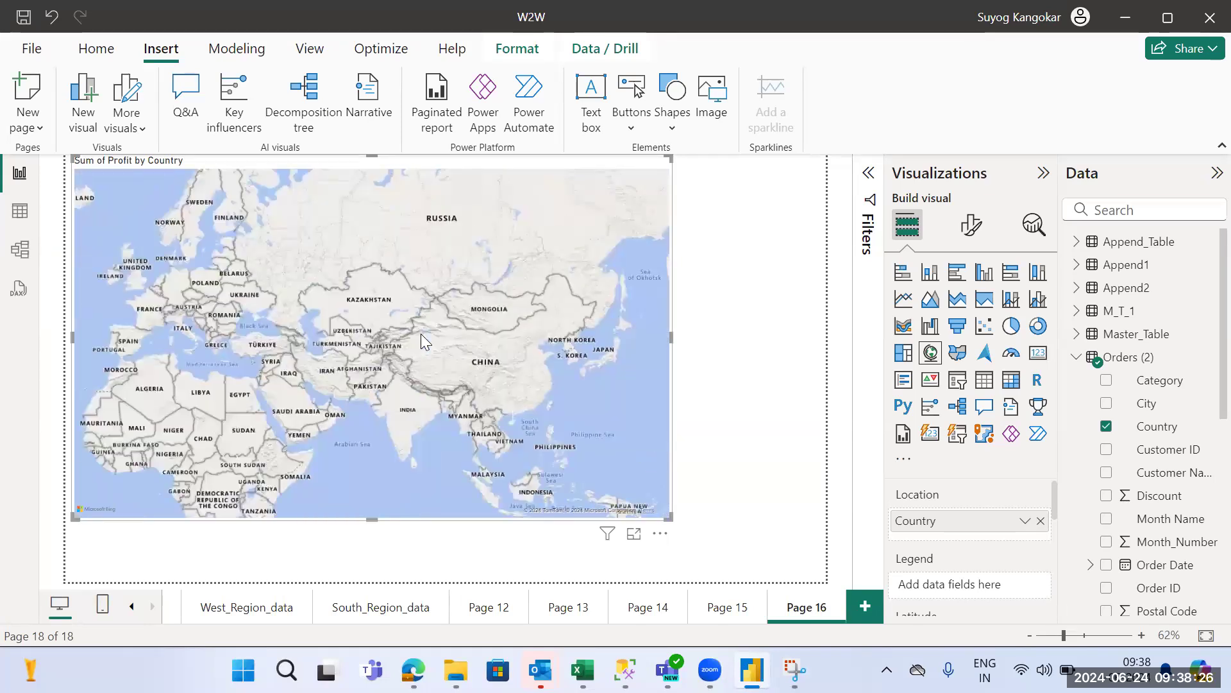
key(Right)
key(Right)
key(Right)
key(Right)
key(Right)
key(Right)
key(Right)
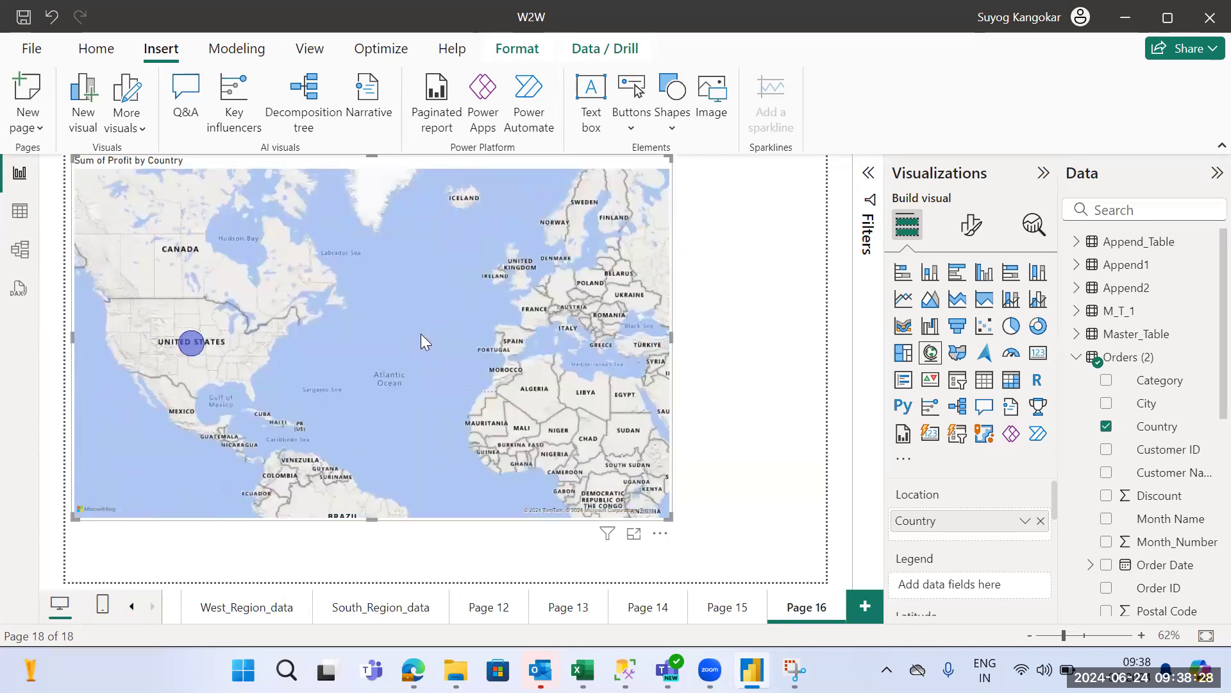
key(Right)
key(Right)
key(Right)
key(Right)
key(Right)
key(Right)
key(Right)
key(Right)
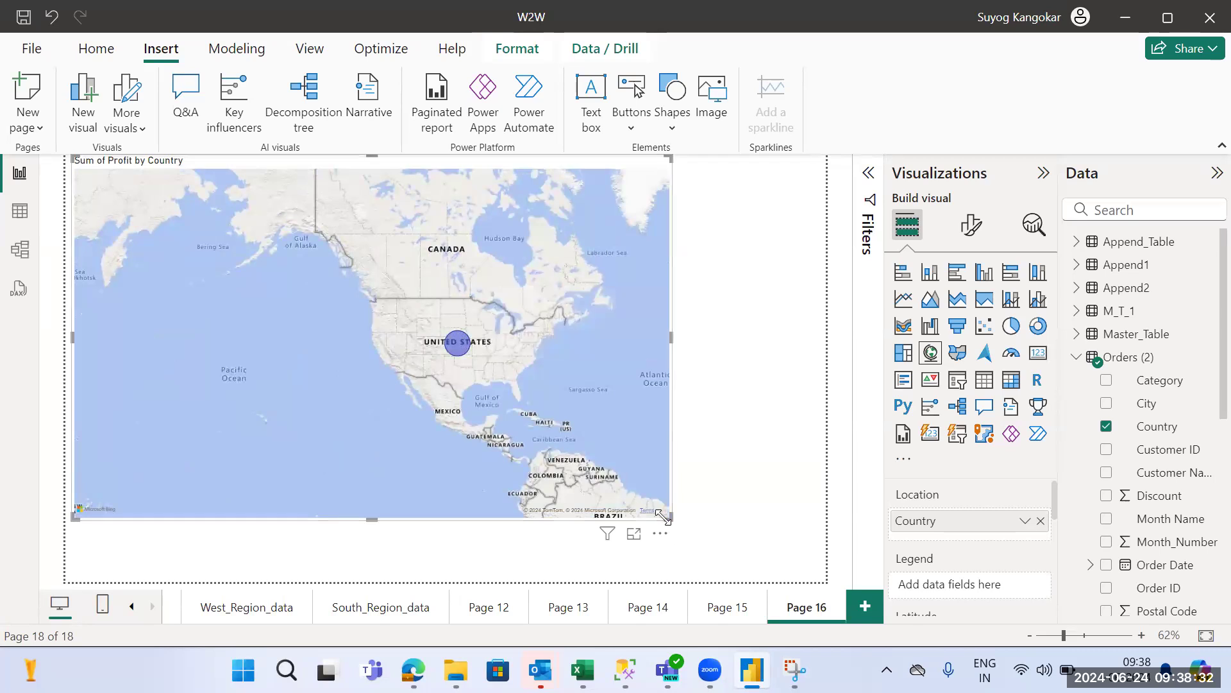
Step: Shrink the map visual to about half the width of the page
drag(664, 517, 323, 349)
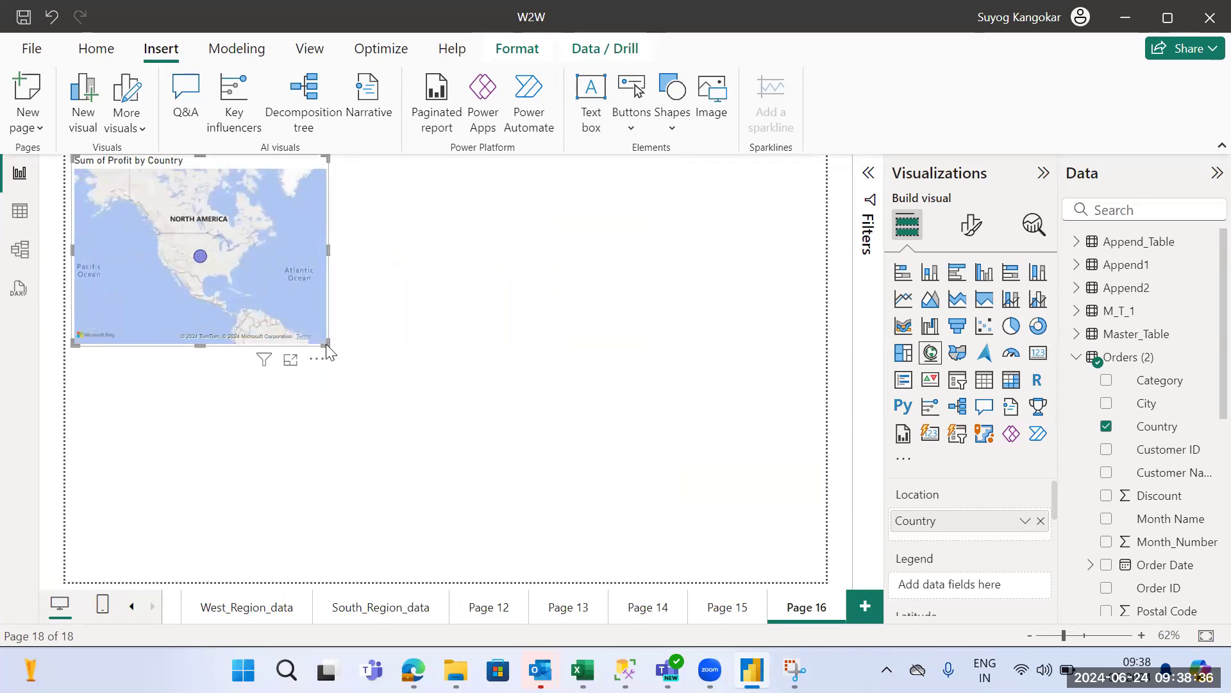
drag(326, 350, 443, 427)
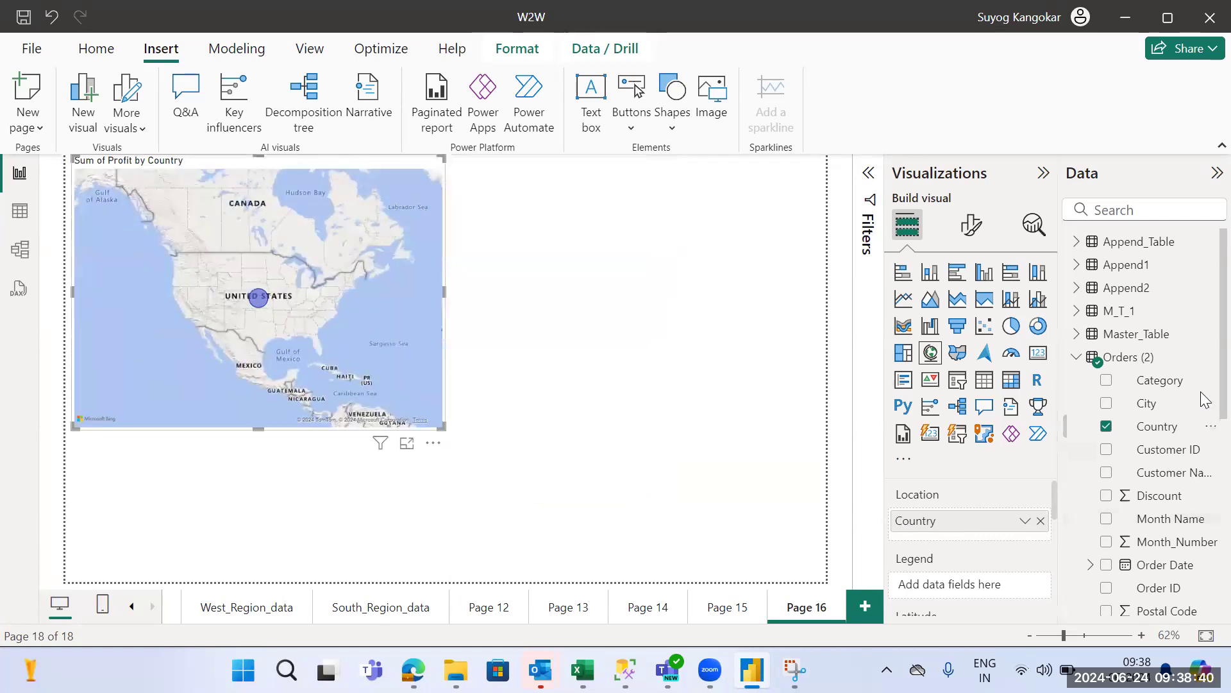
Step: Add Category to the map under Country in Location, and move it from there to the Legend
drag(1159, 380, 980, 542)
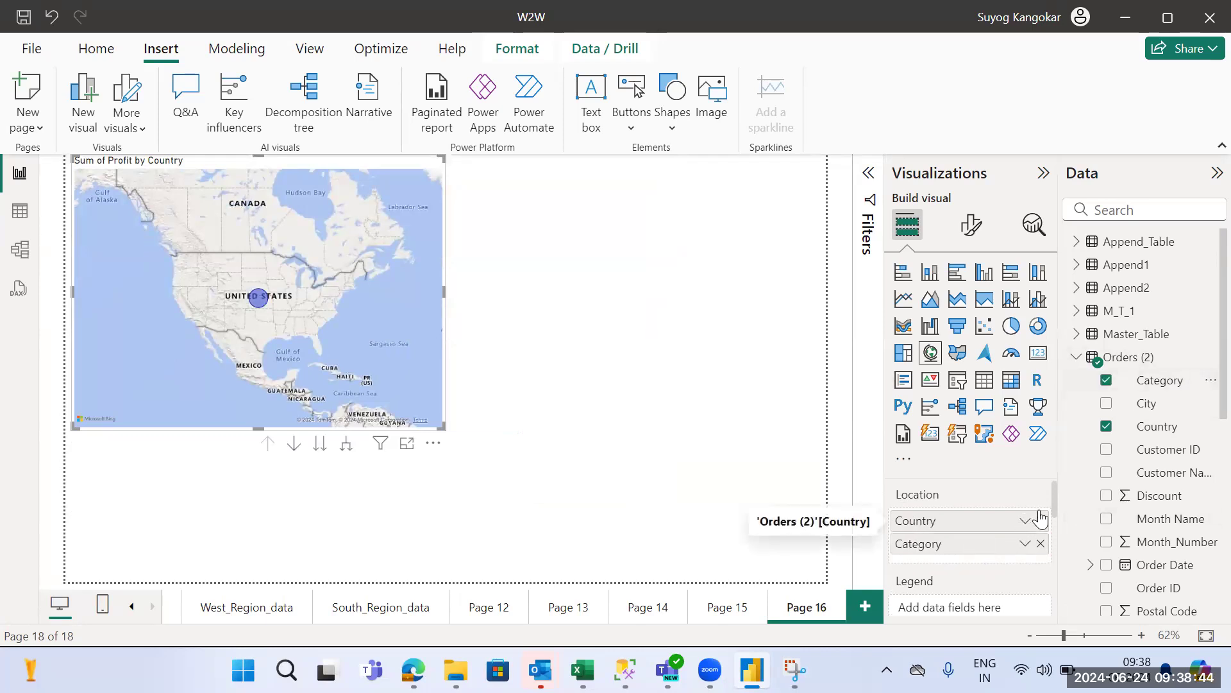
mouse_move(264, 296)
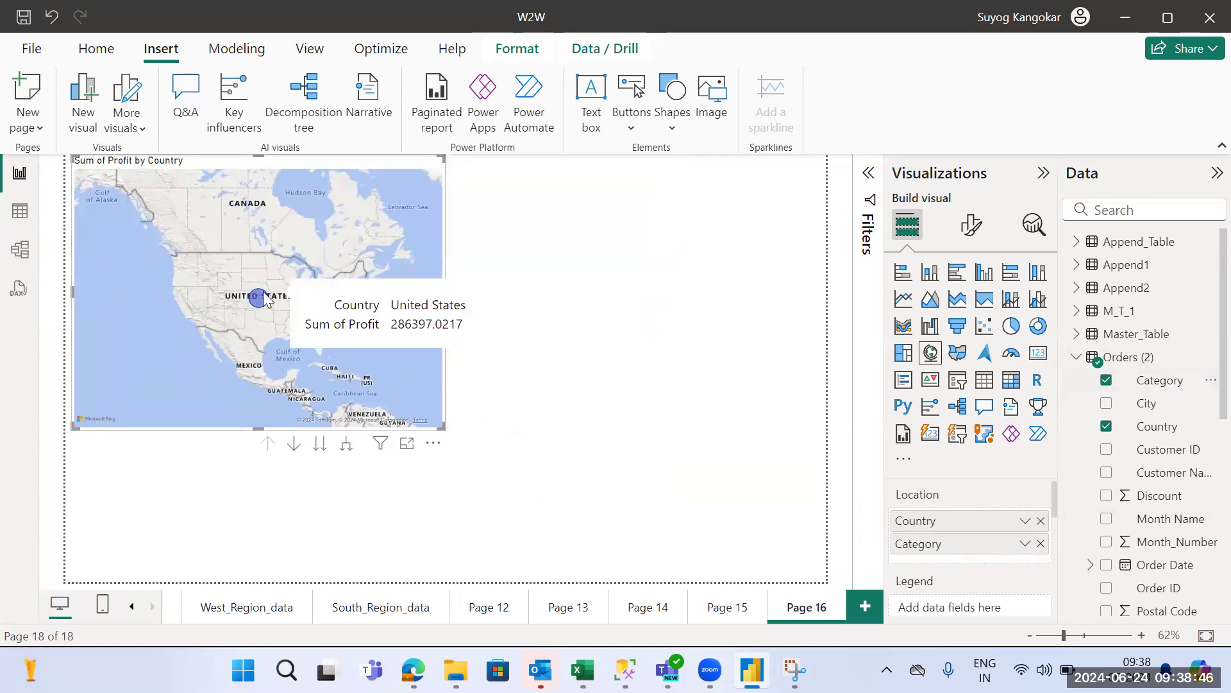
mouse_move(1055, 500)
mouse_down()
mouse_move(1076, 586)
mouse_move(1064, 502)
mouse_up()
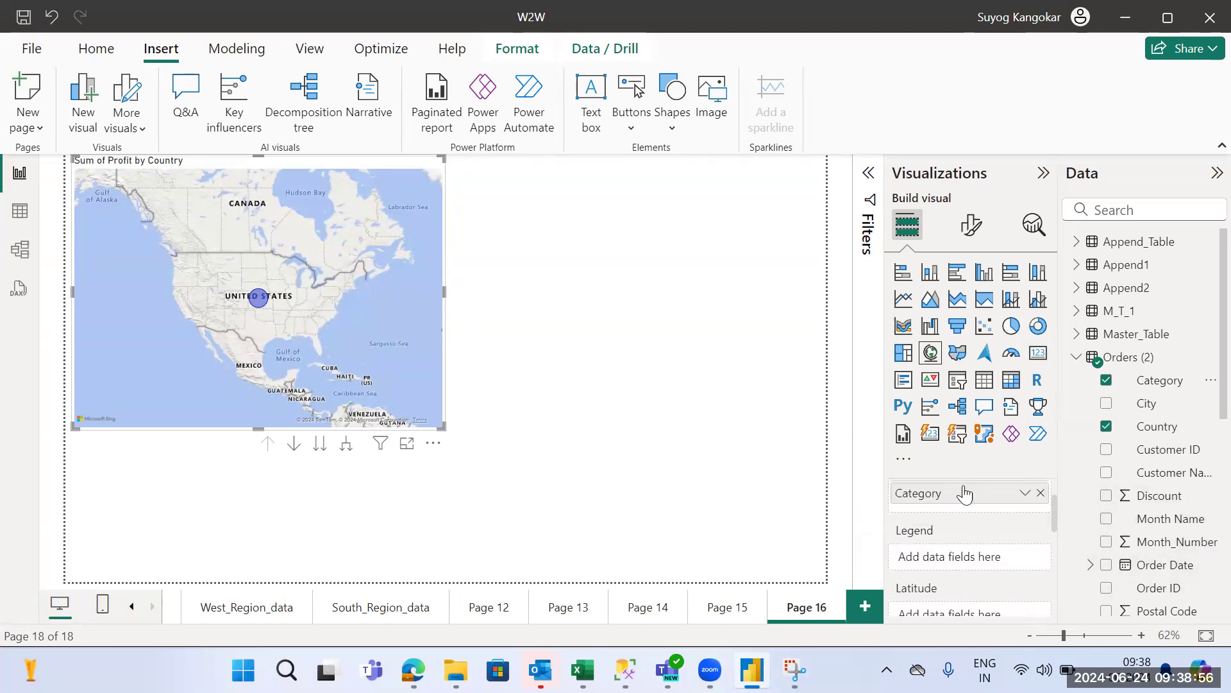
drag(965, 494, 972, 567)
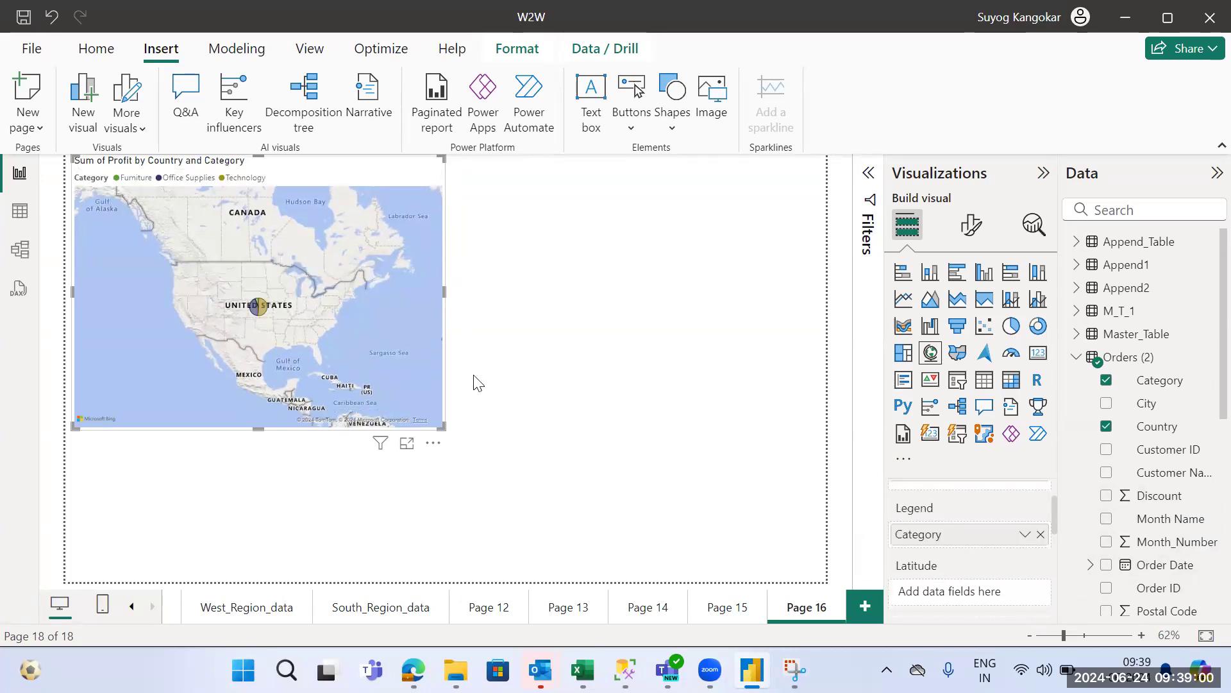
Step: Enlarge the map slightly and set its bubble size to 100
drag(442, 425, 542, 473)
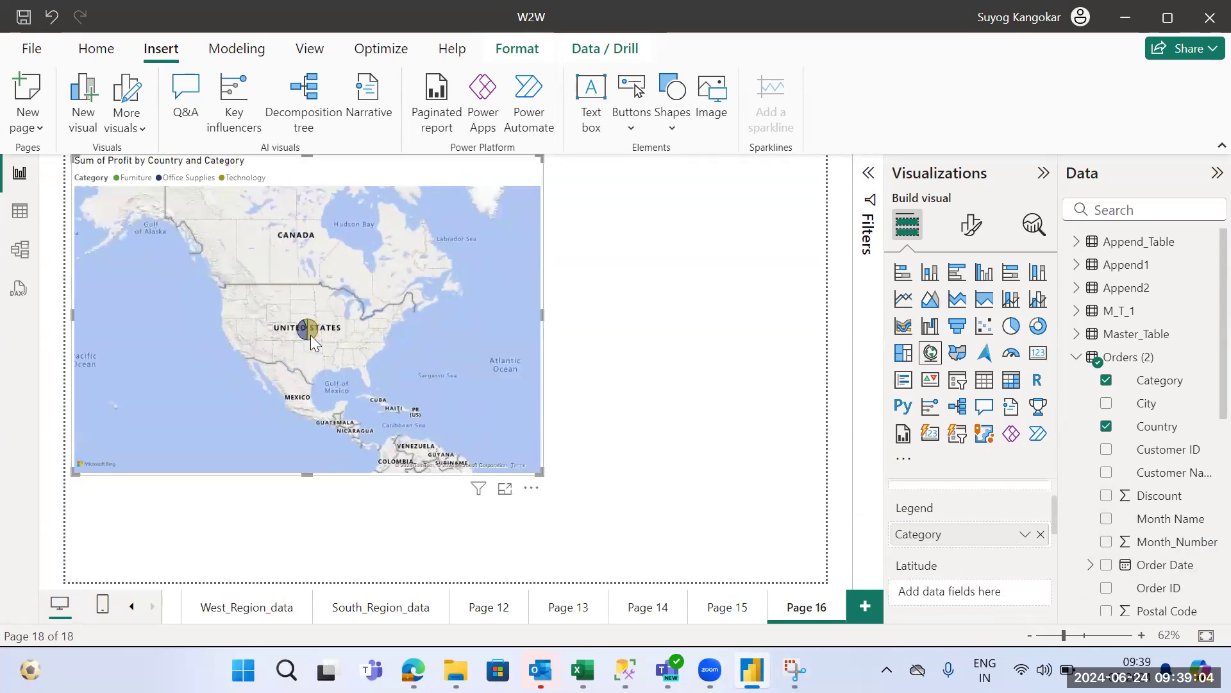
mouse_move(311, 335)
click(974, 235)
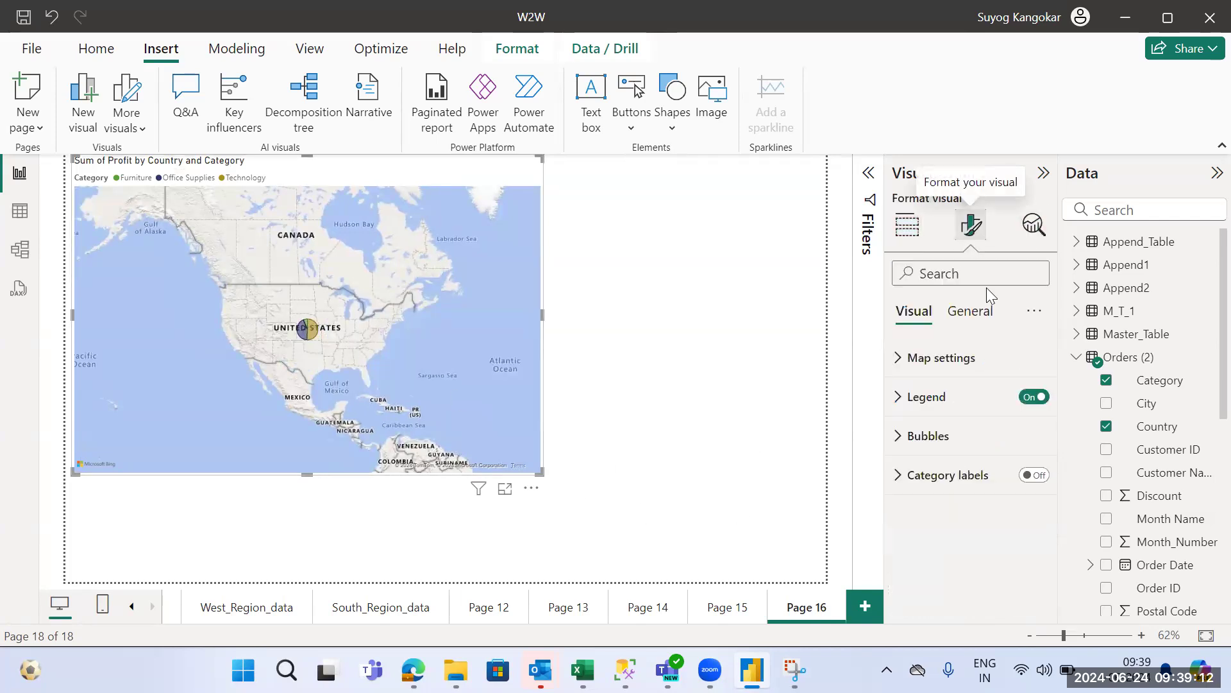
click(931, 435)
drag(974, 588, 1035, 590)
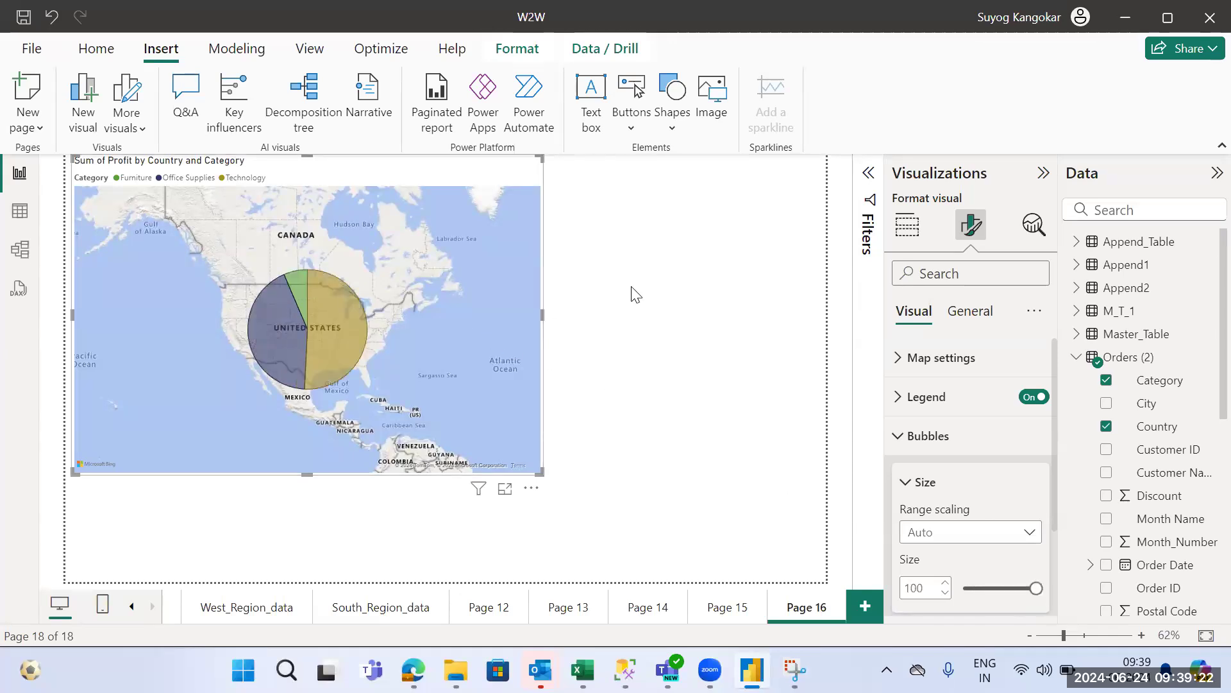
click(646, 293)
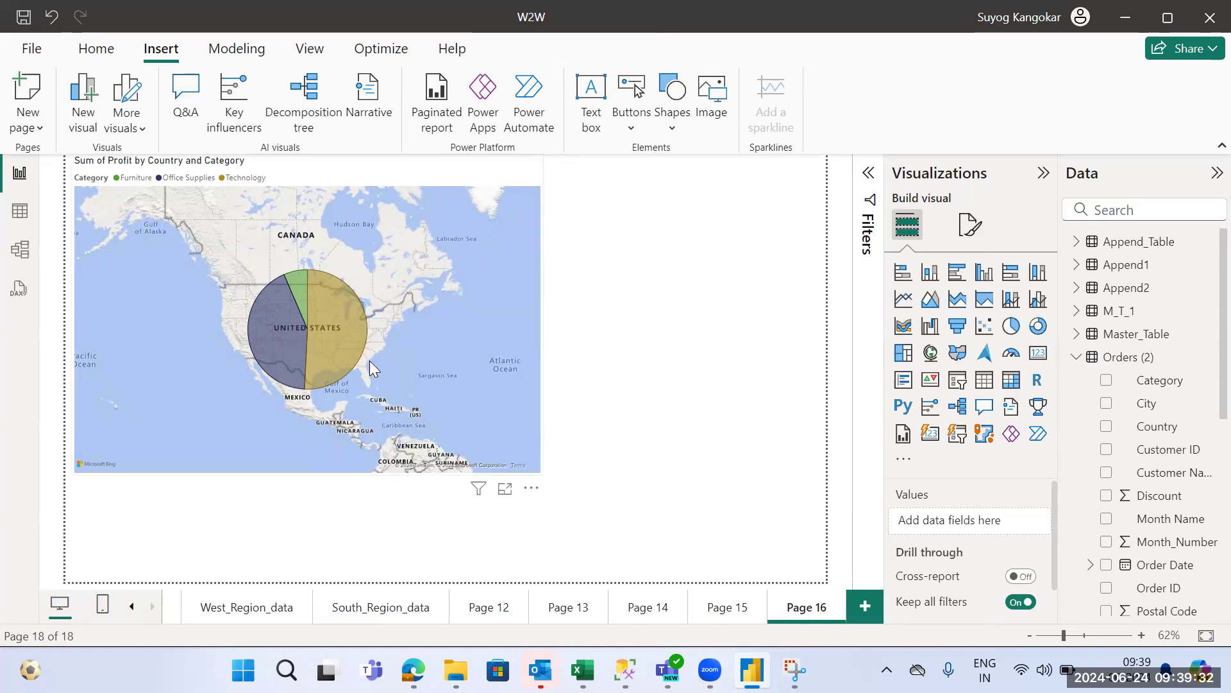
Step: Examine the profit details of each category slice in the United States bubble and review the map's assigned fields
drag(460, 339, 496, 381)
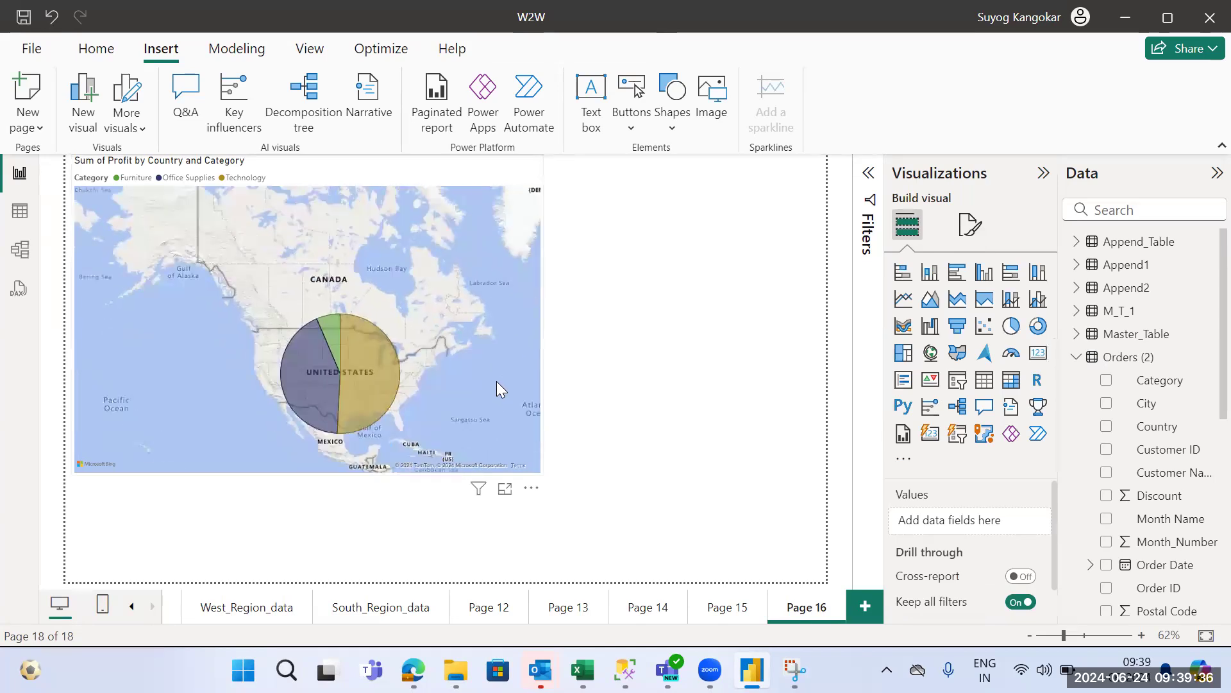
click(496, 381)
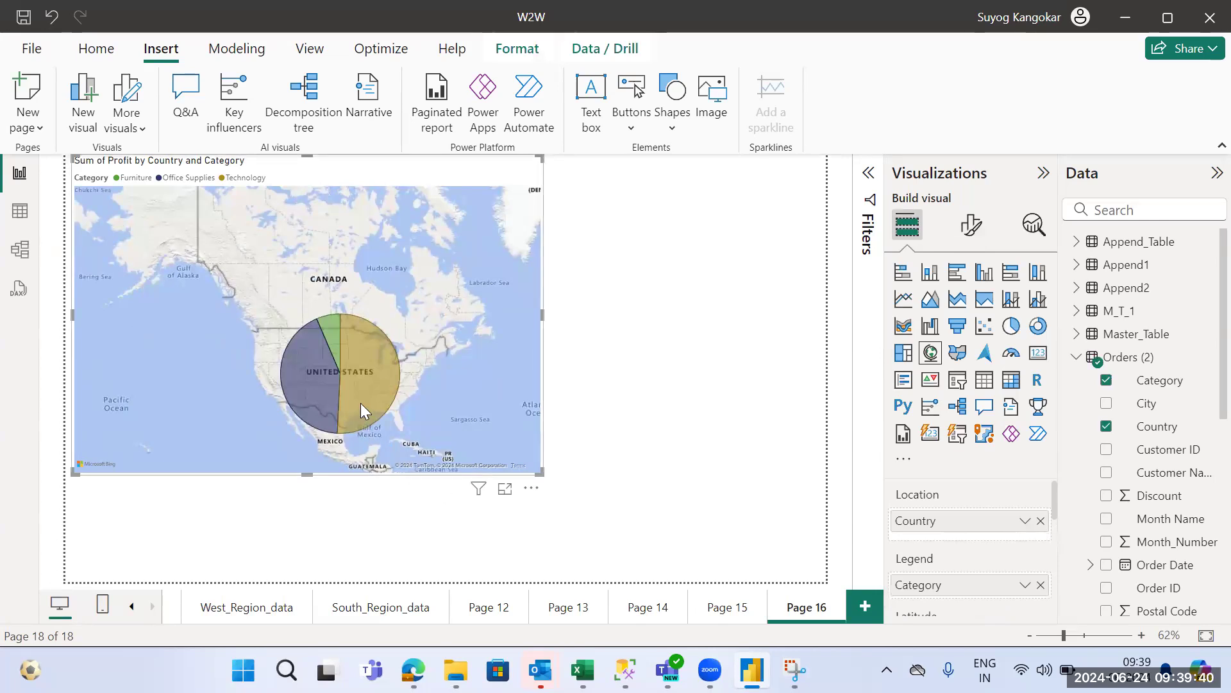
mouse_move(361, 404)
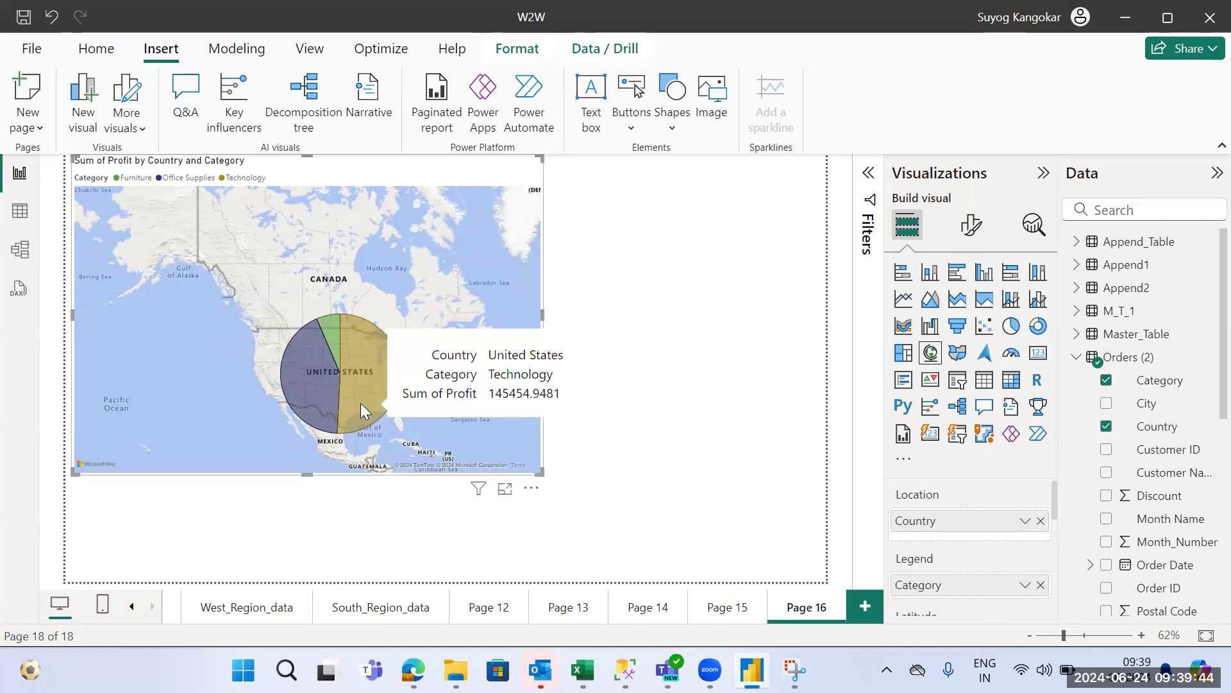
mouse_move(321, 373)
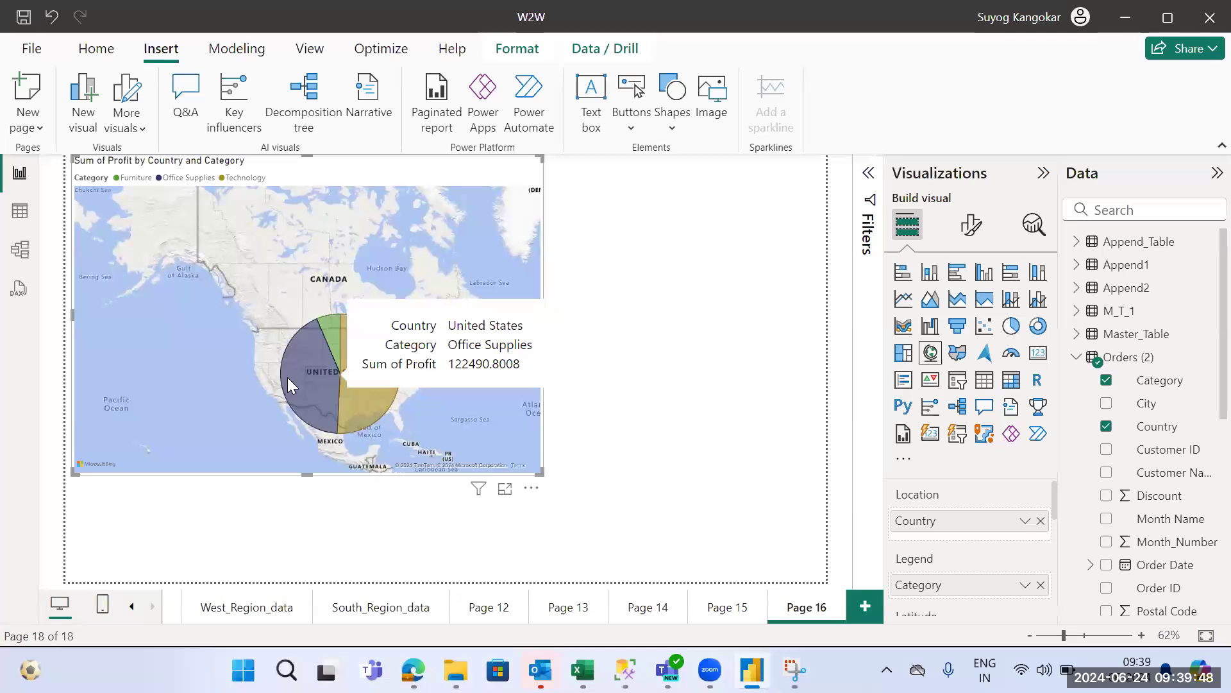
mouse_move(335, 325)
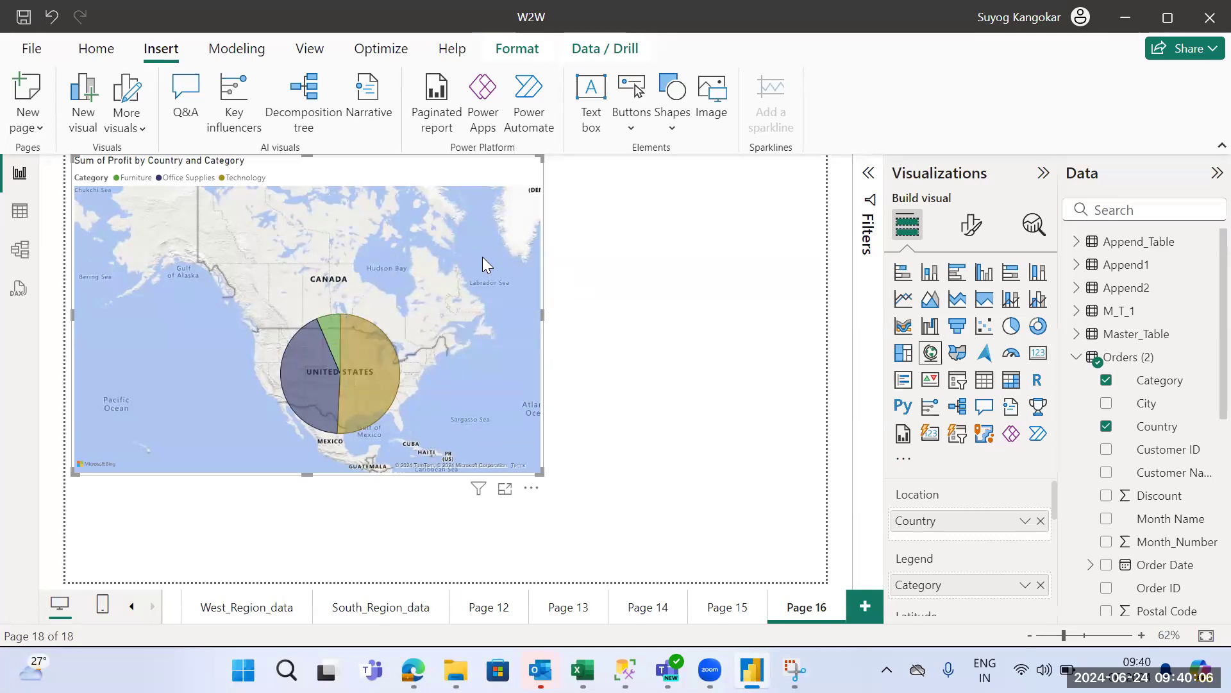
click(691, 326)
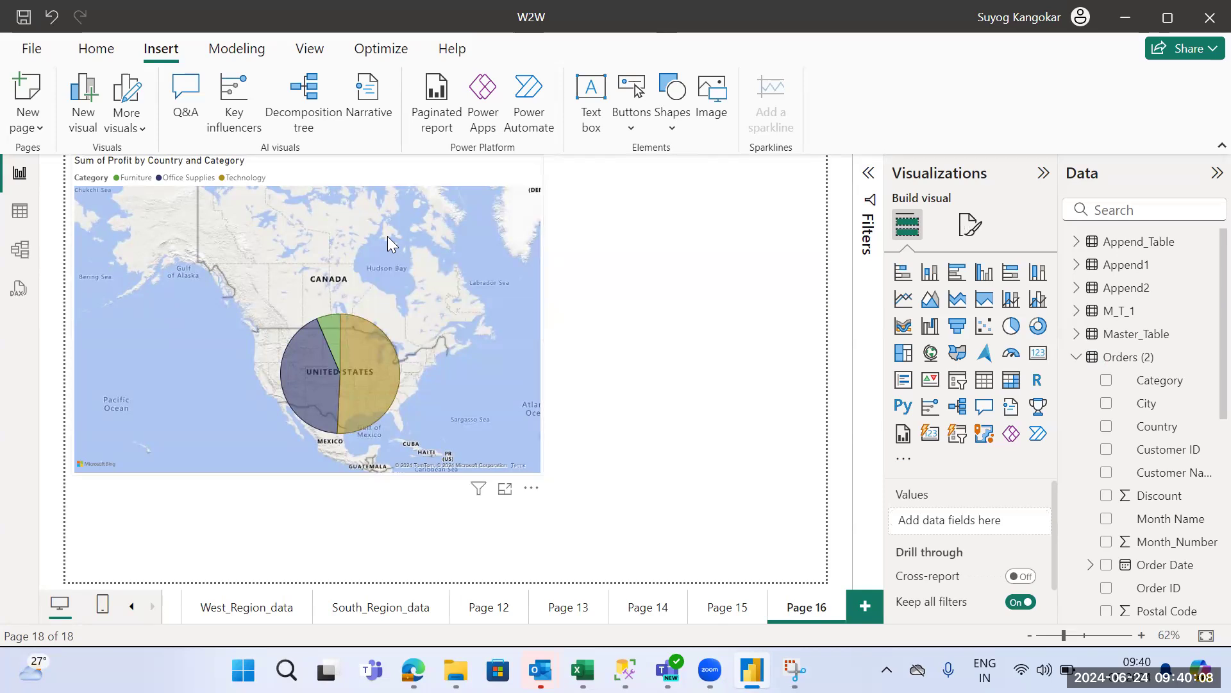
click(387, 236)
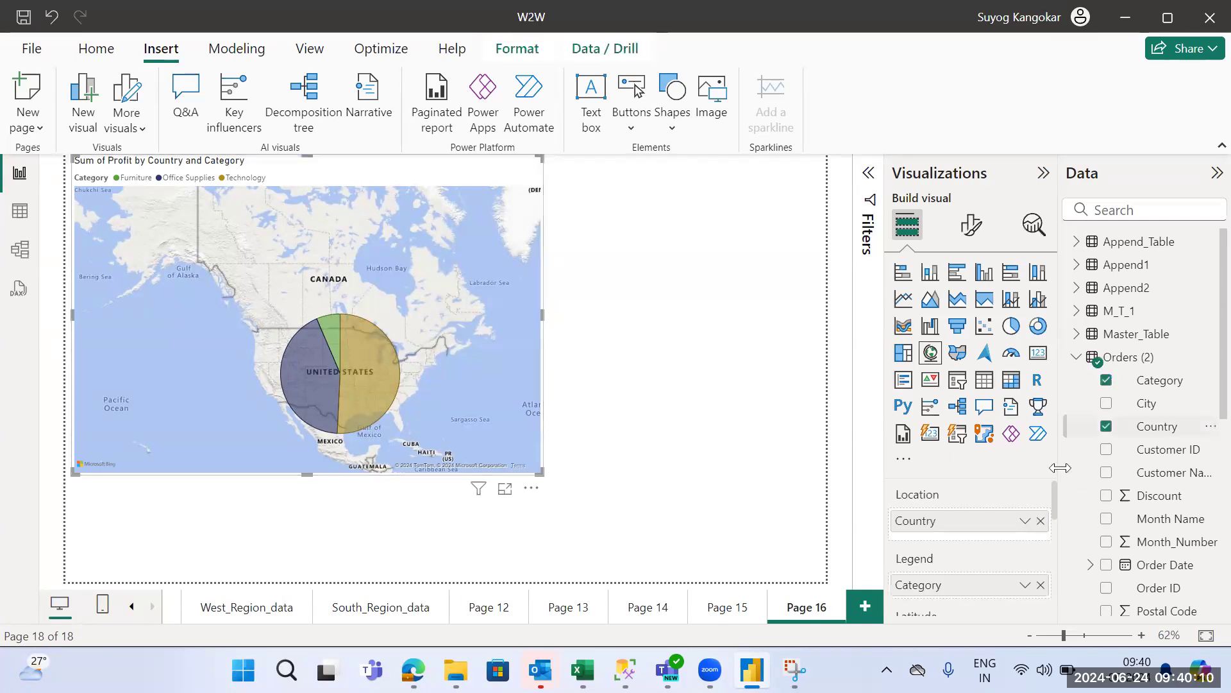
drag(1055, 499, 1058, 553)
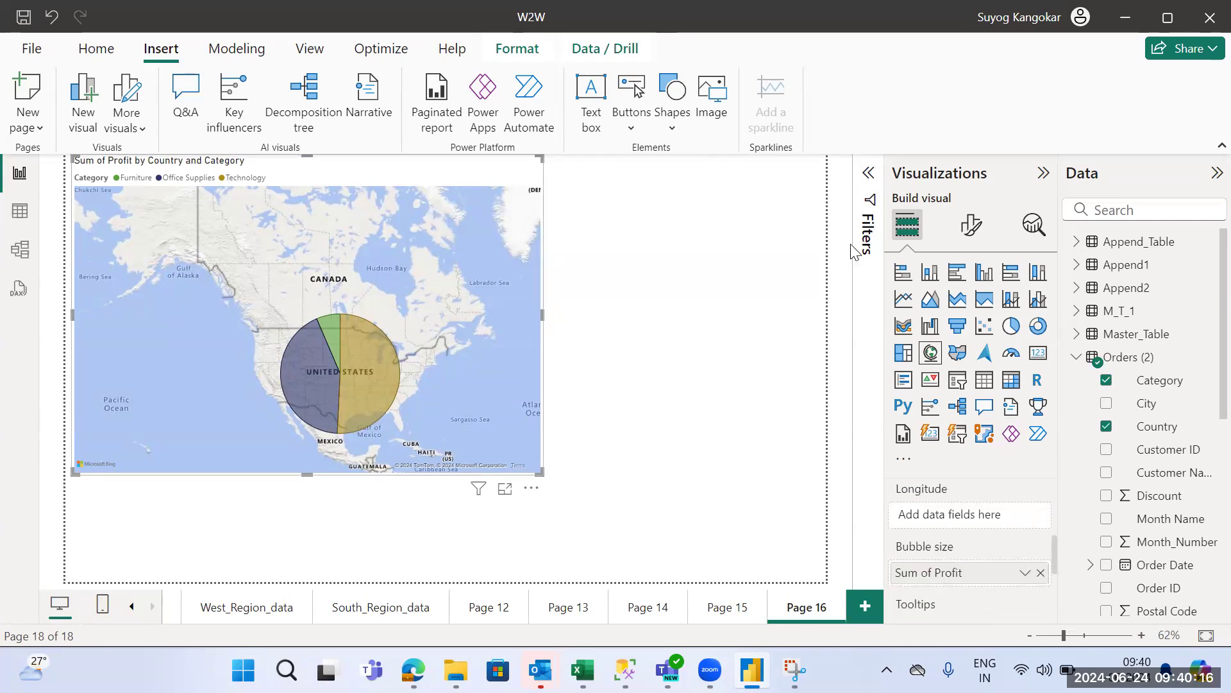
Step: Try the Aerial, Dark and Light styles in the map settings, and set the map style to Grayscale
click(967, 230)
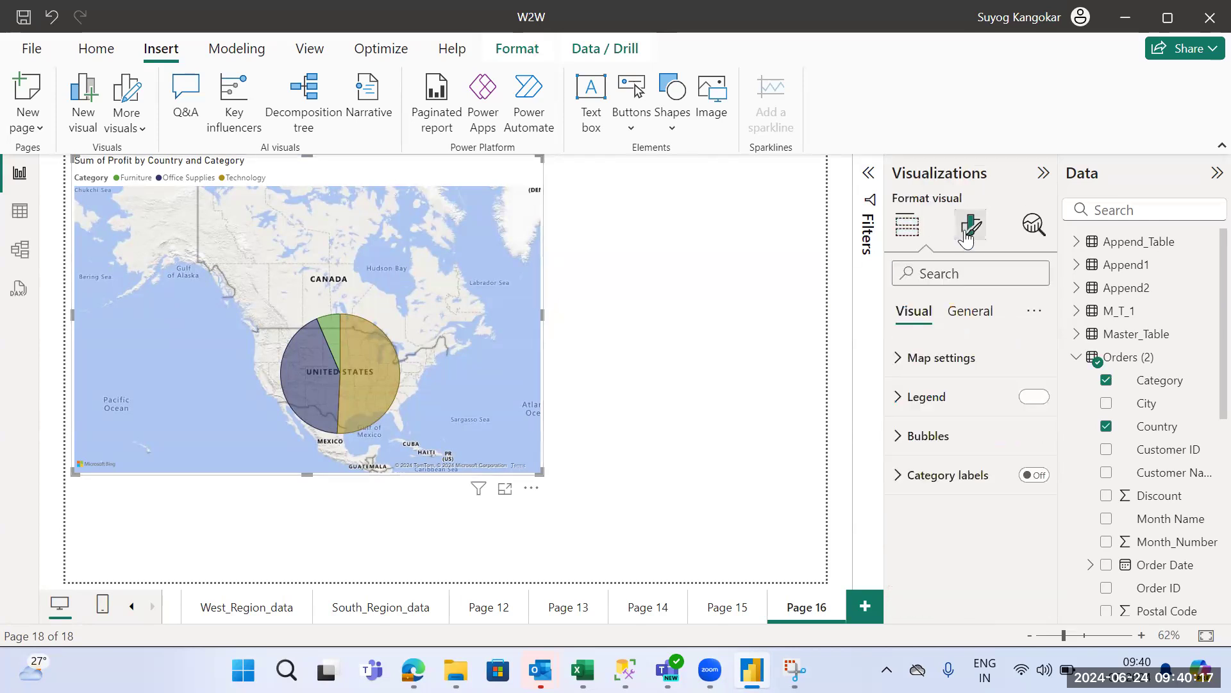
click(934, 357)
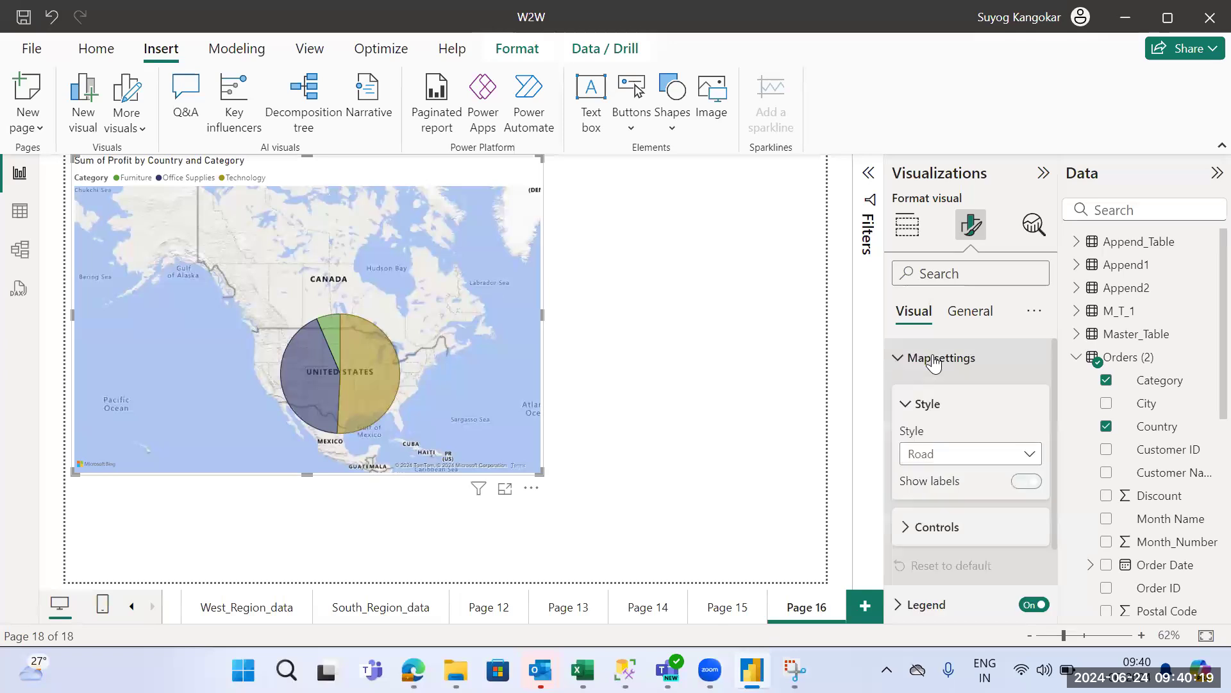
click(1030, 455)
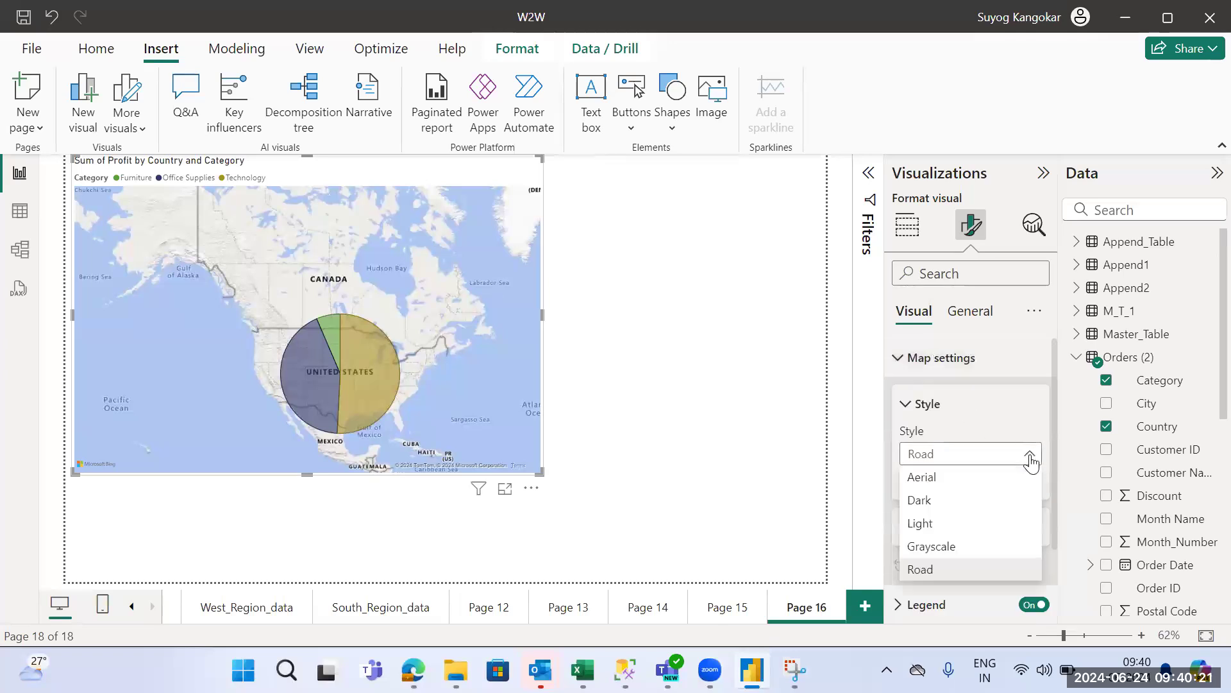
click(992, 472)
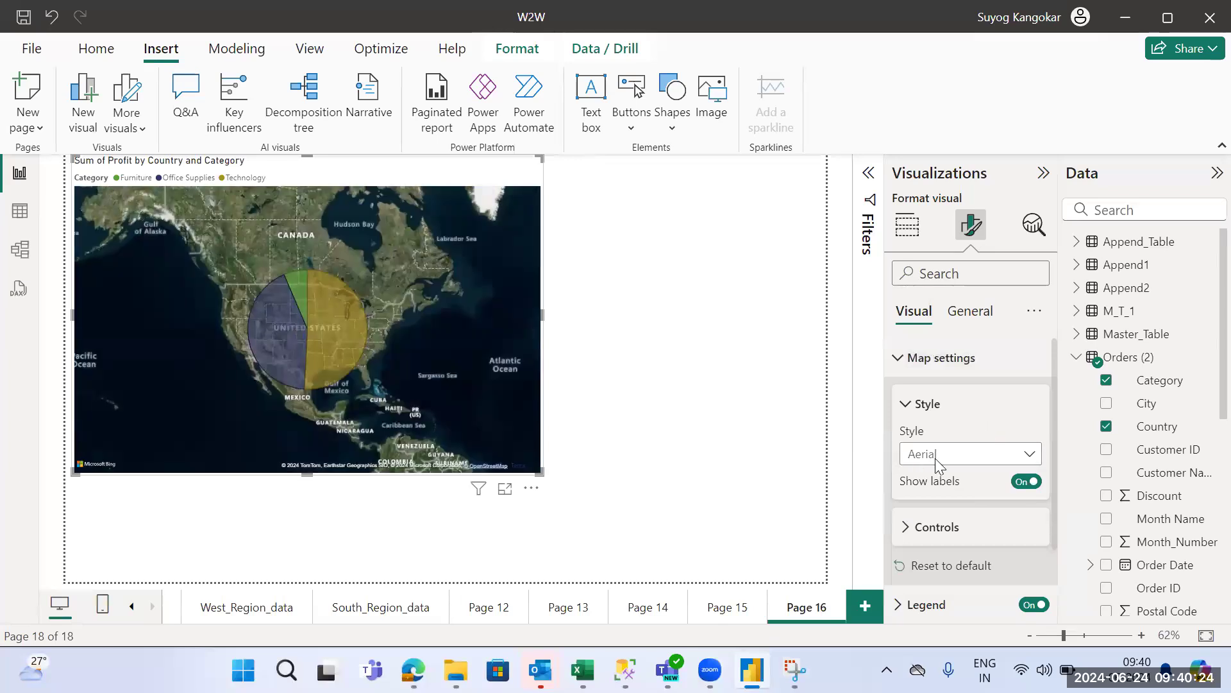
click(949, 458)
click(944, 503)
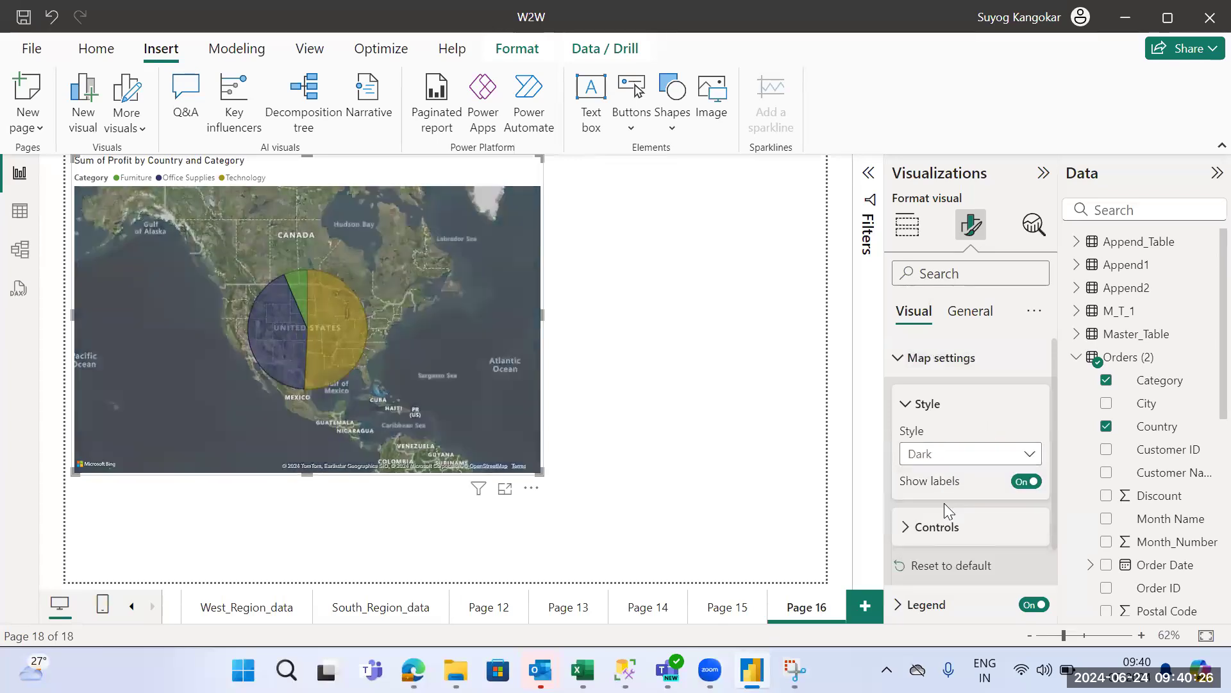
click(930, 452)
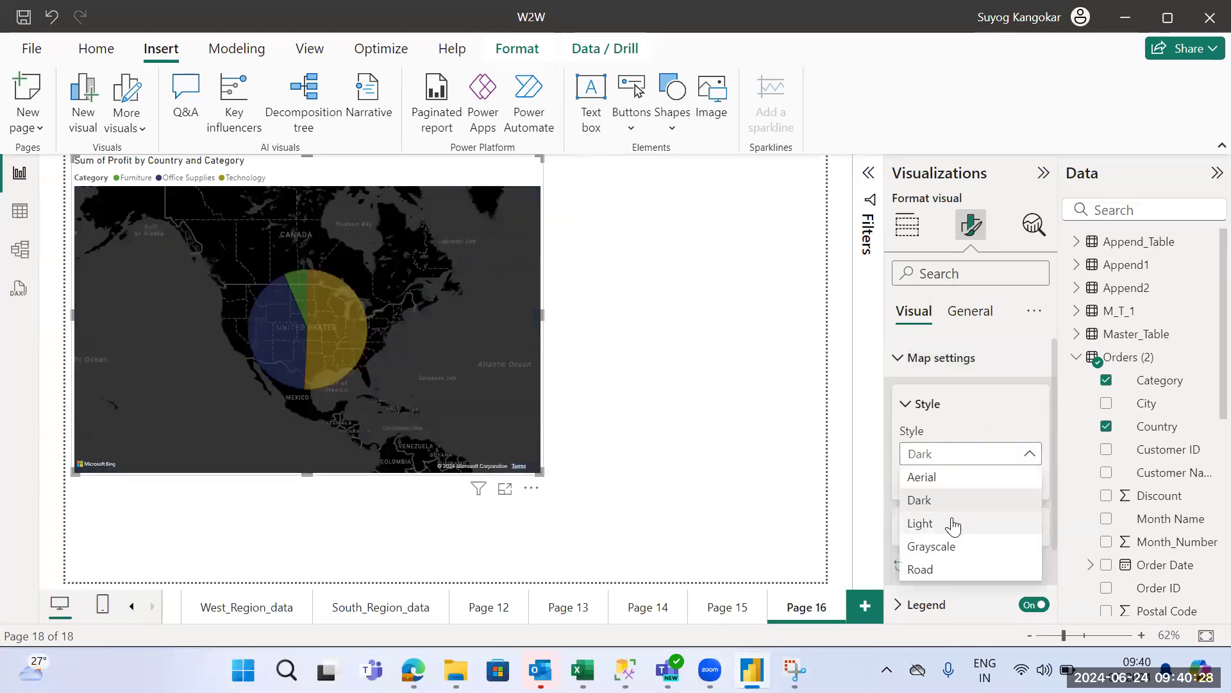
click(949, 520)
click(937, 456)
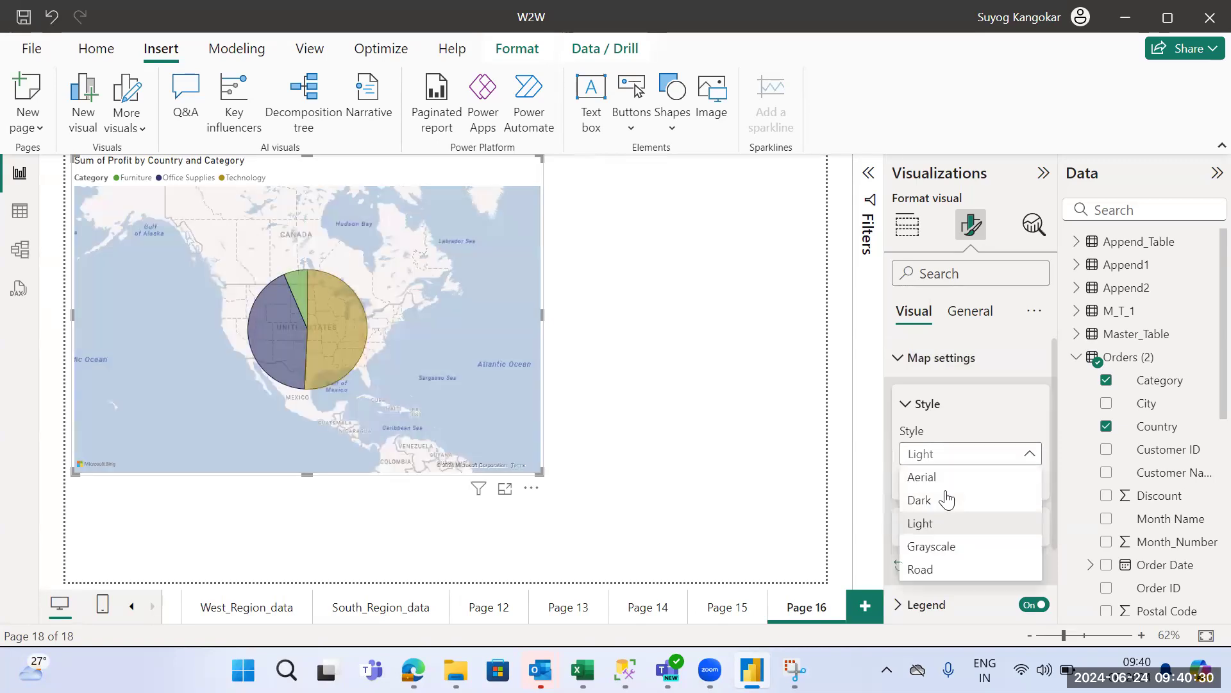
click(949, 547)
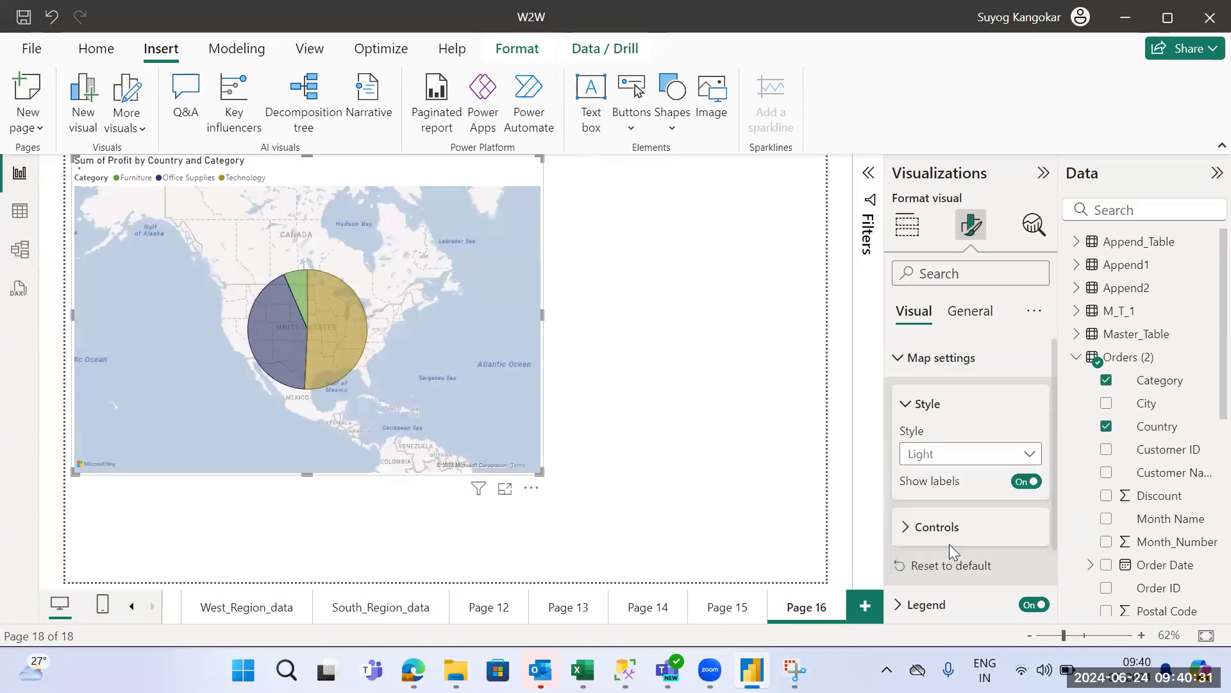
Step: Set the map style to Road and look over the map's general formatting options and assigned fields
click(943, 457)
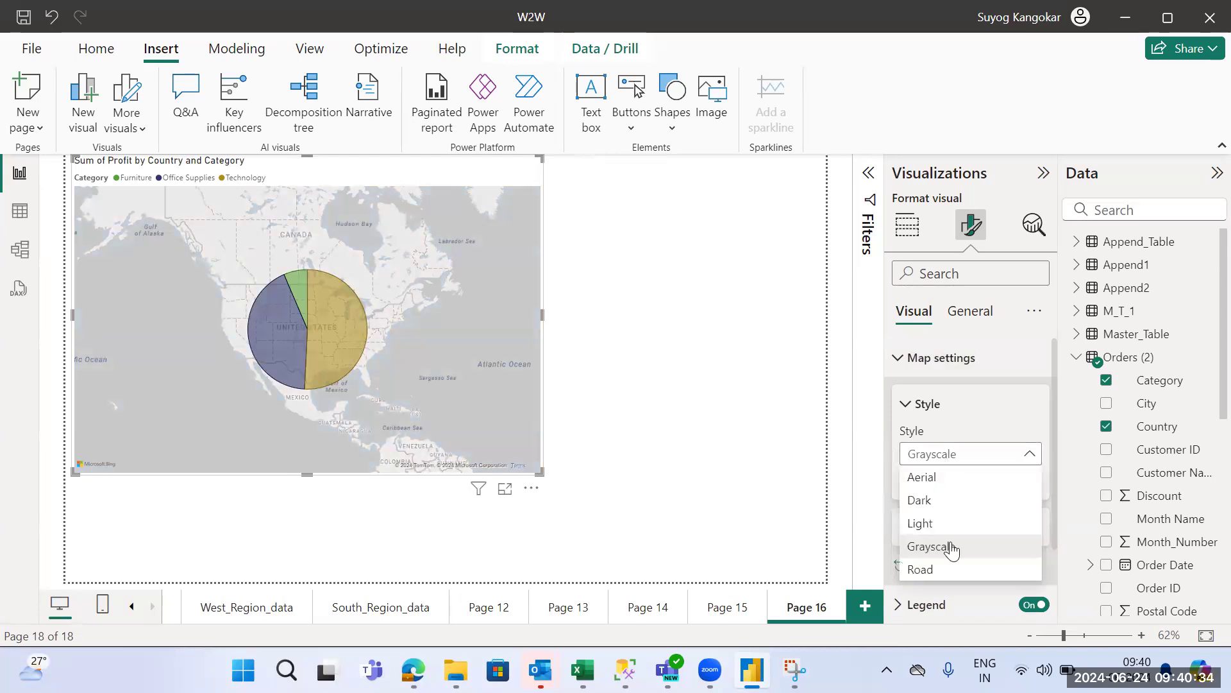
click(952, 573)
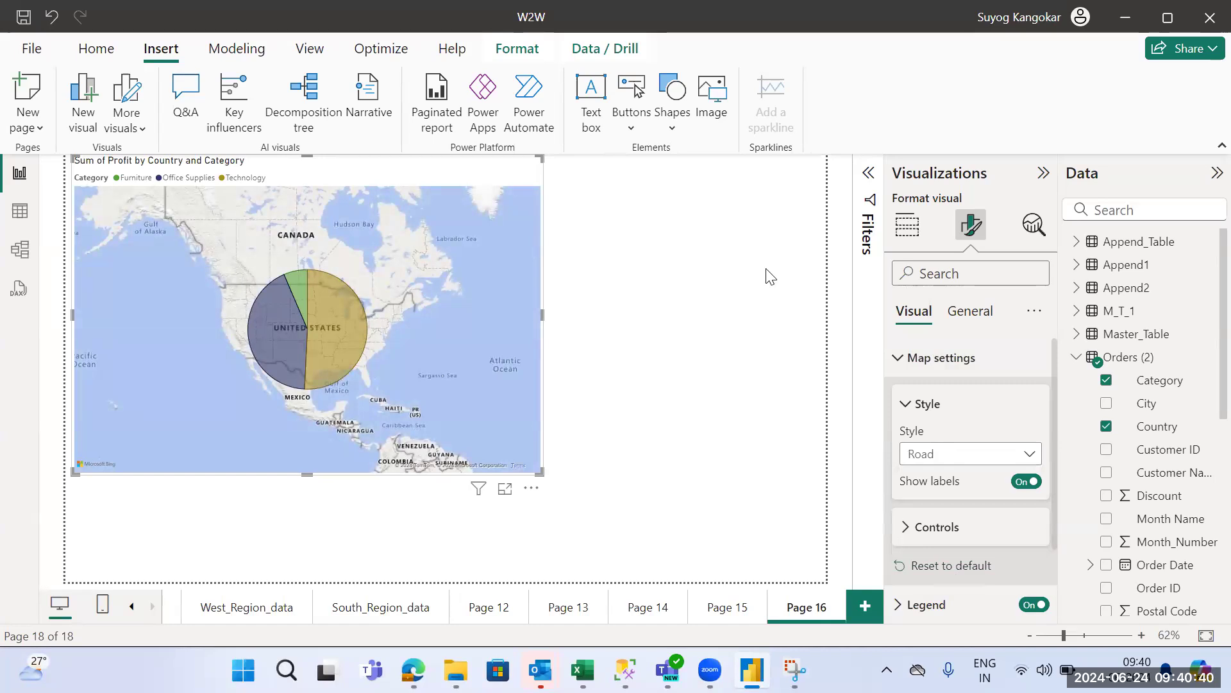
click(906, 404)
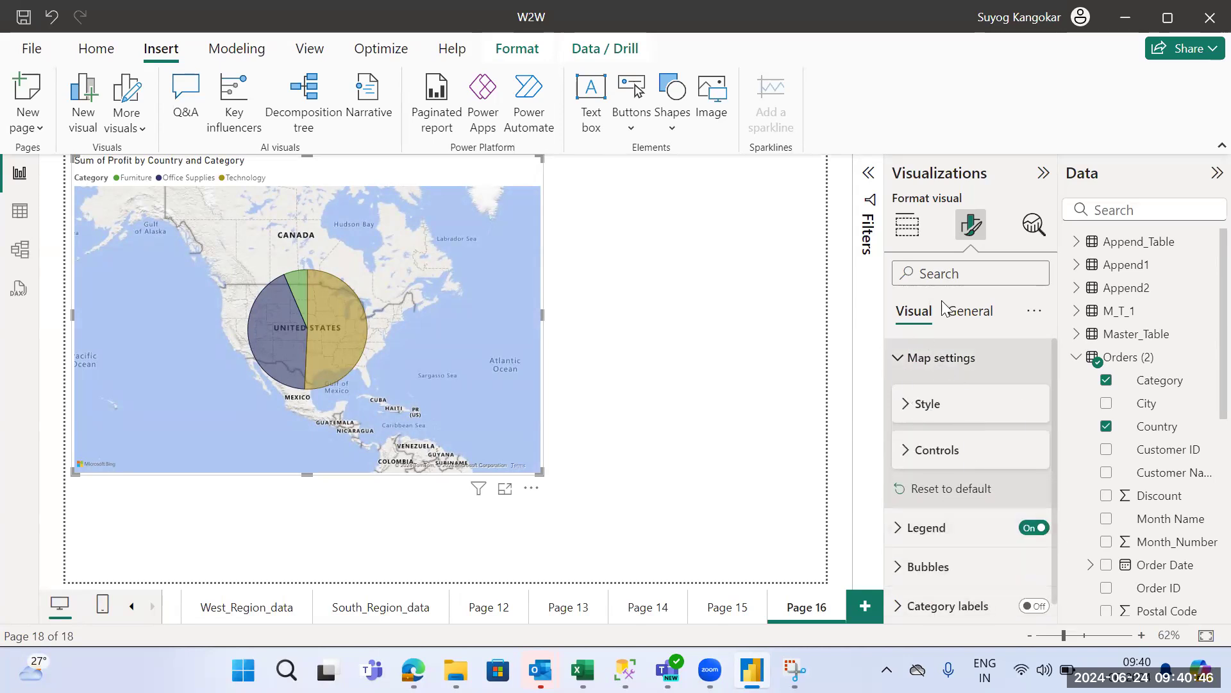
click(964, 314)
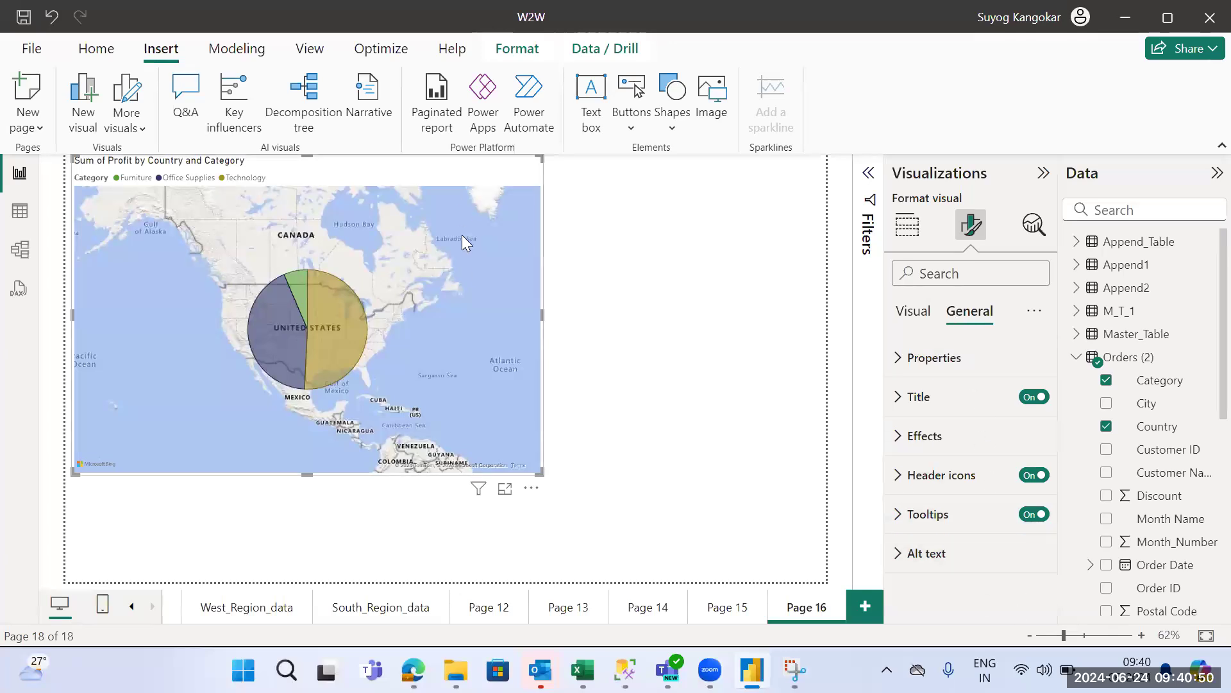
click(908, 225)
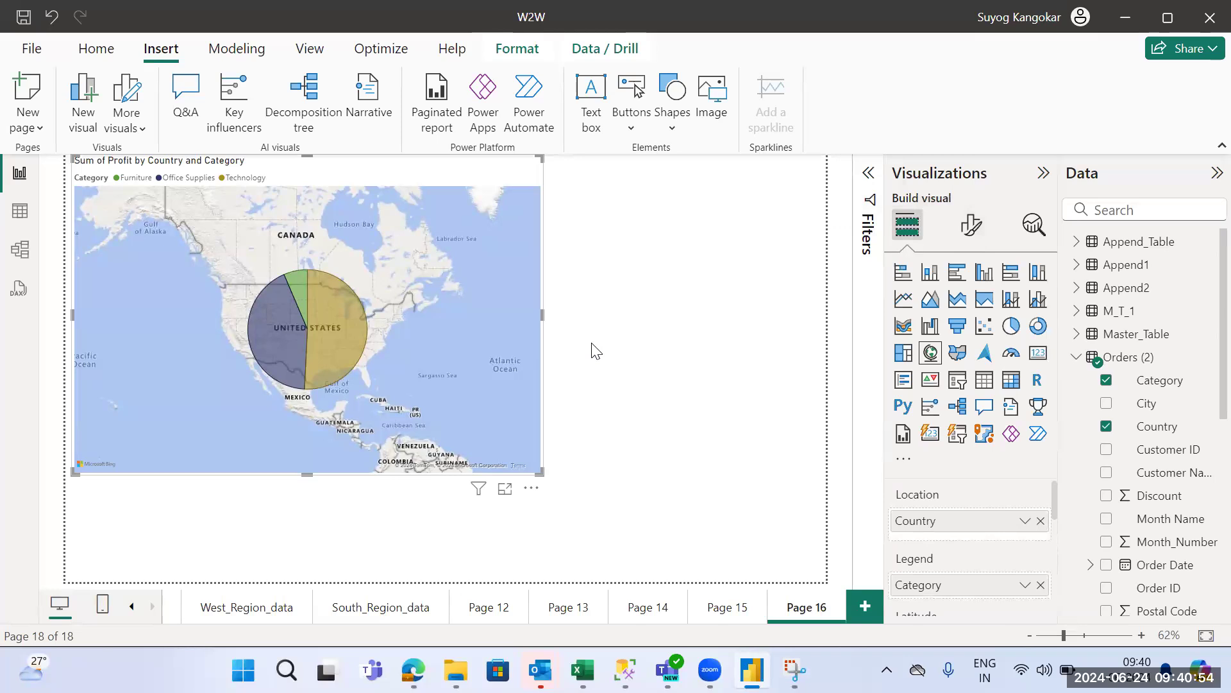
click(677, 357)
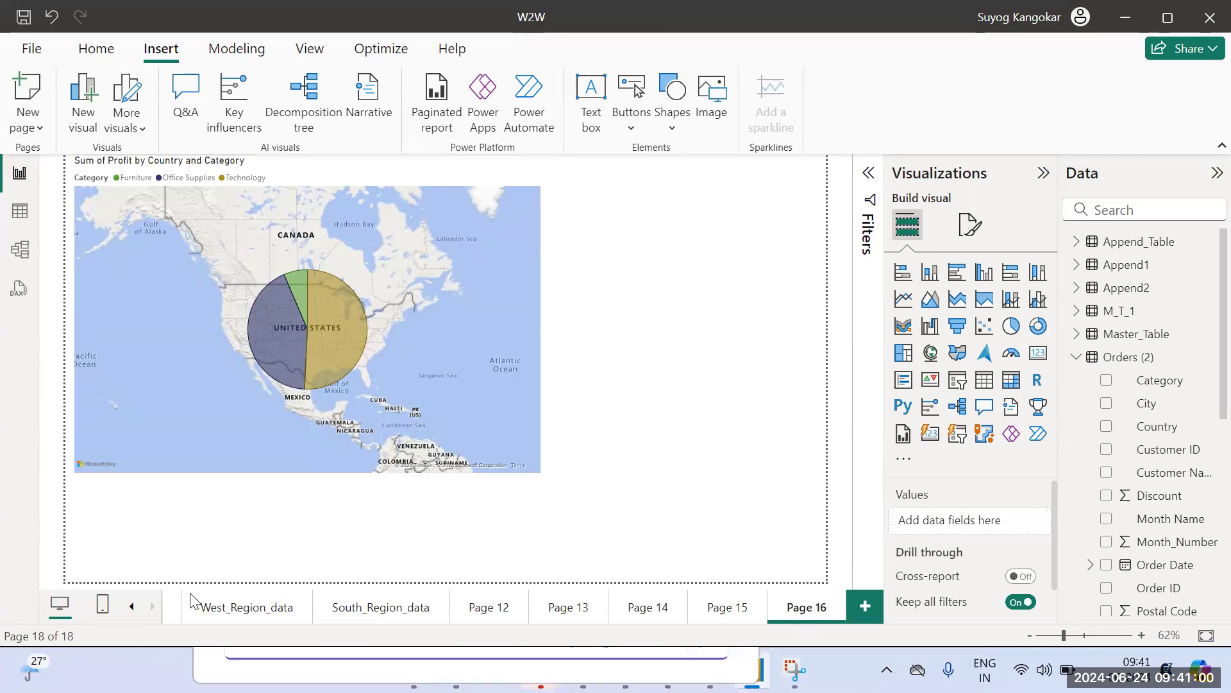
Step: Add a new report page and place an empty gauge visual in the upper-left area of its canvas
click(865, 607)
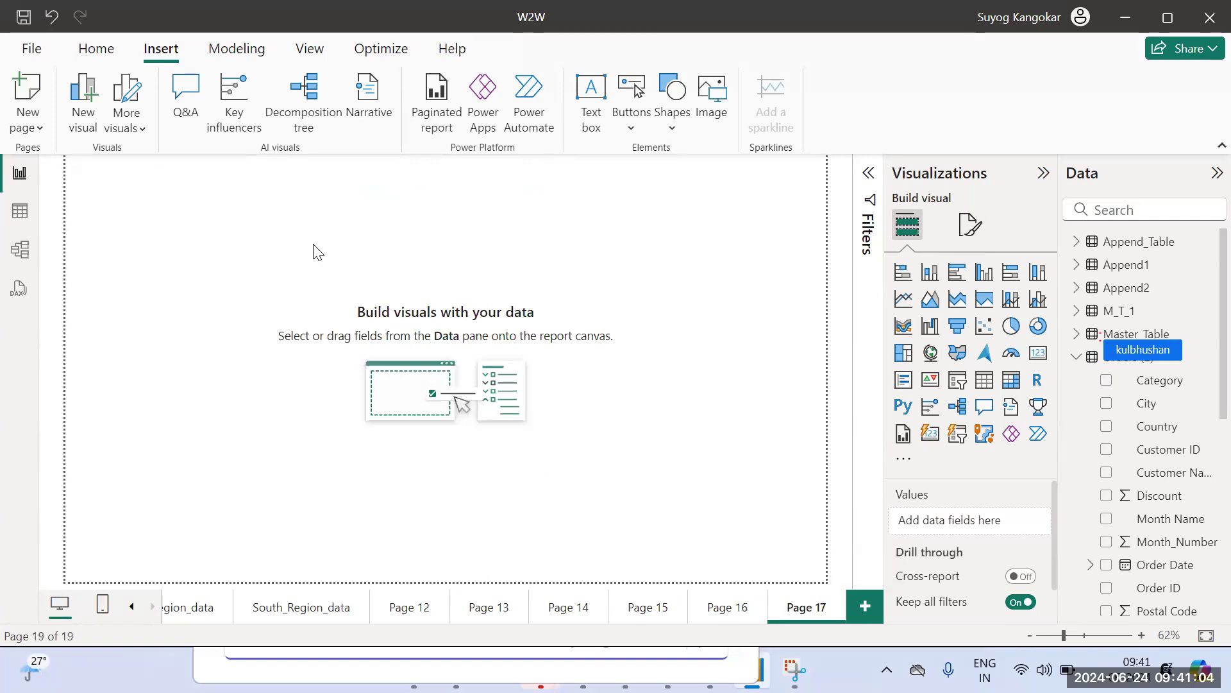
click(1010, 362)
mouse_move(195, 242)
mouse_down()
mouse_move(295, 263)
mouse_move(393, 261)
mouse_up()
click(842, 325)
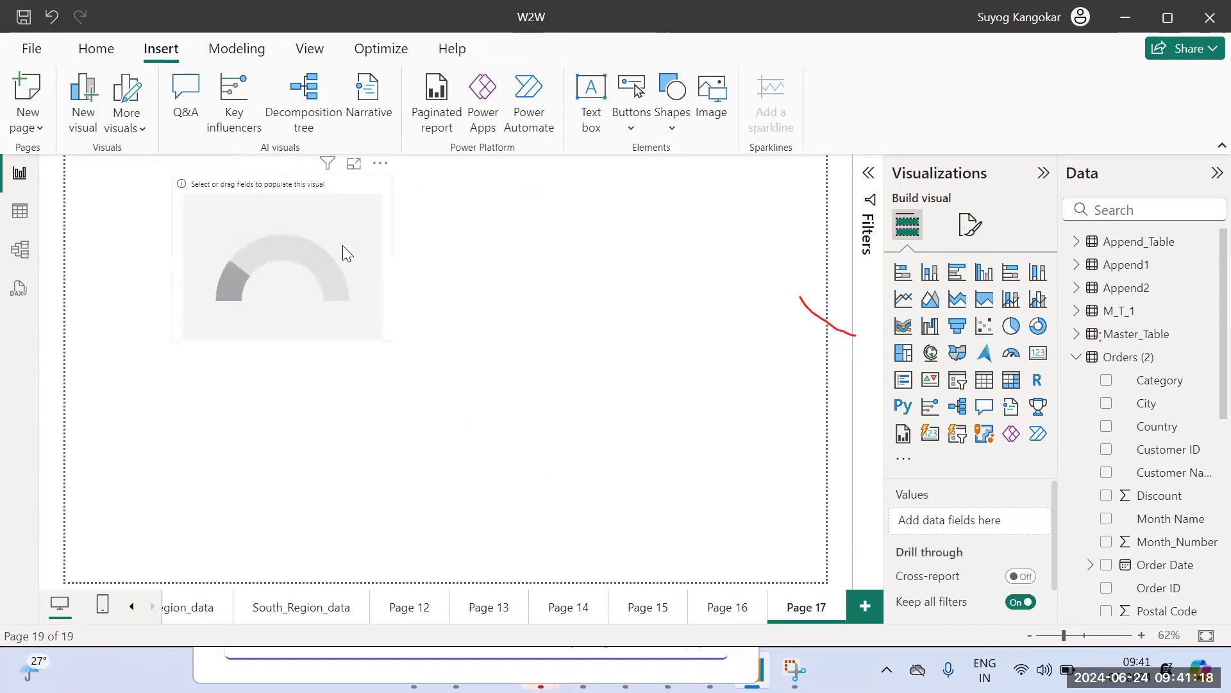
drag(355, 237, 304, 252)
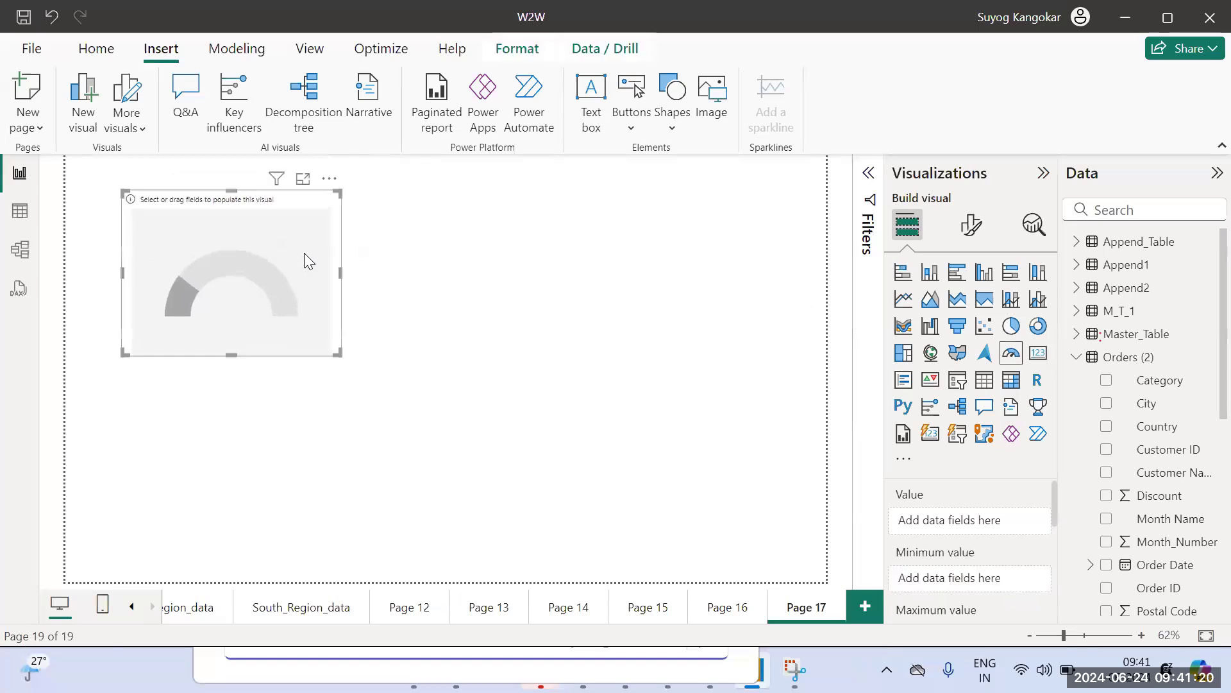
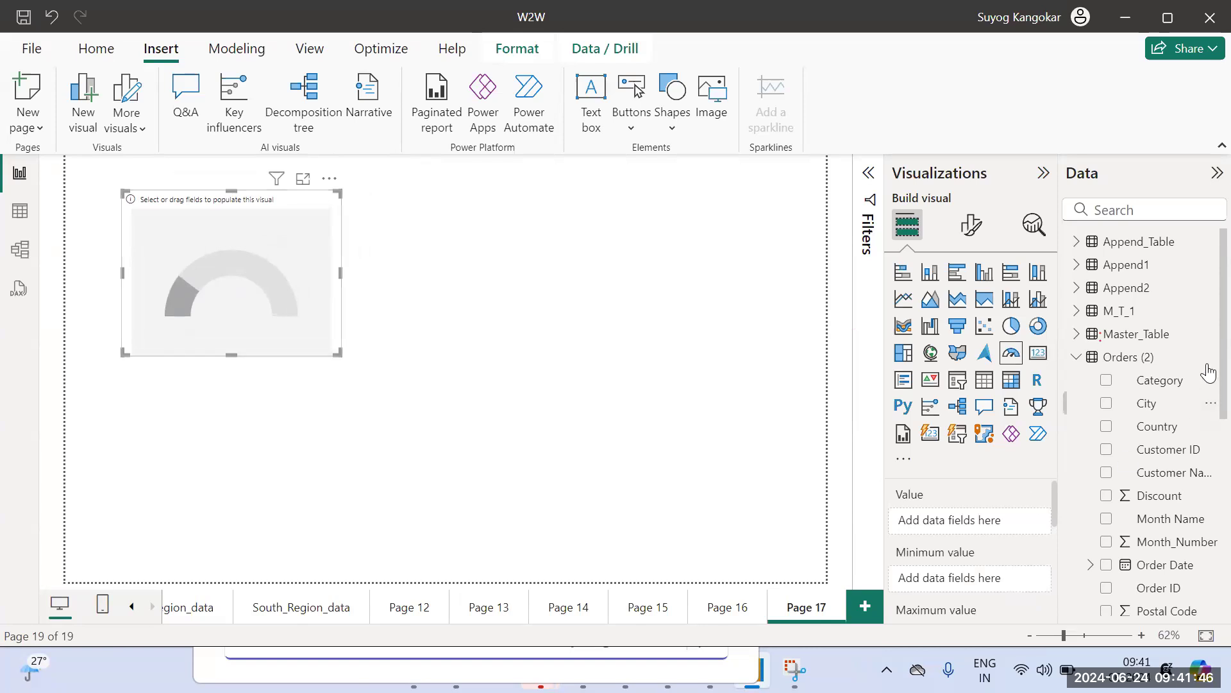
Step: Examine the rows of Table1 to Table3, the append tables, Orders (2) and Master_Table to find suitable data for the gauge
scroll(1202, 408, down, 5)
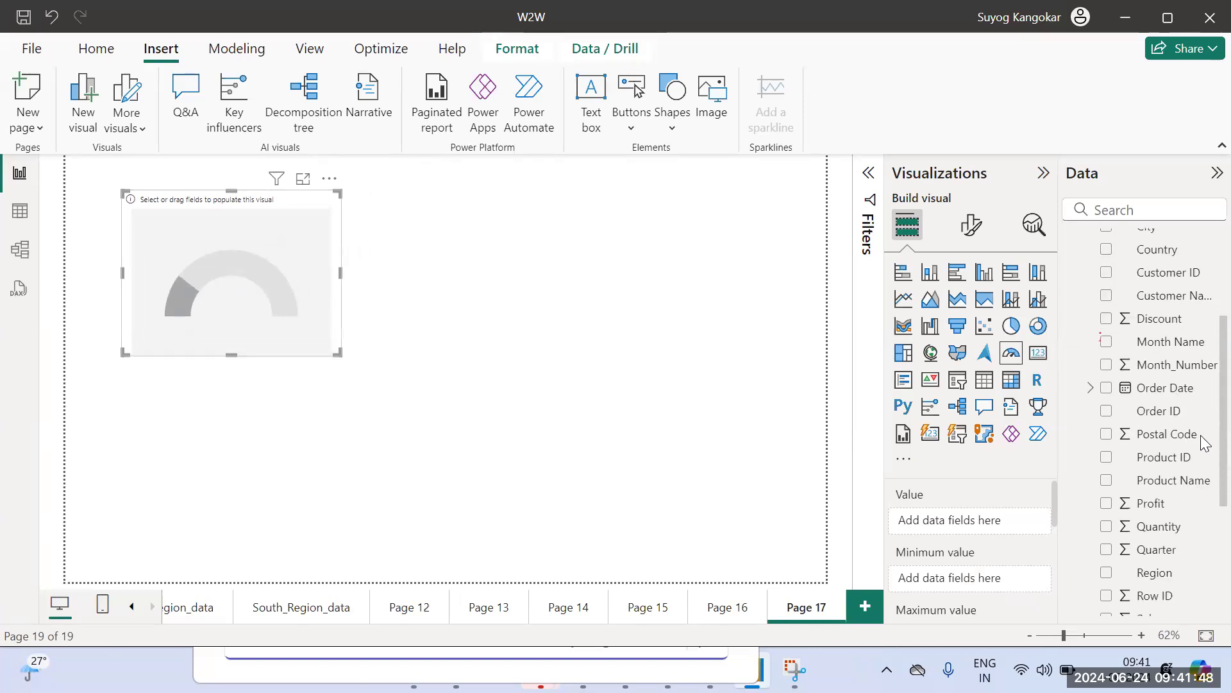
scroll(1203, 513, down, 1)
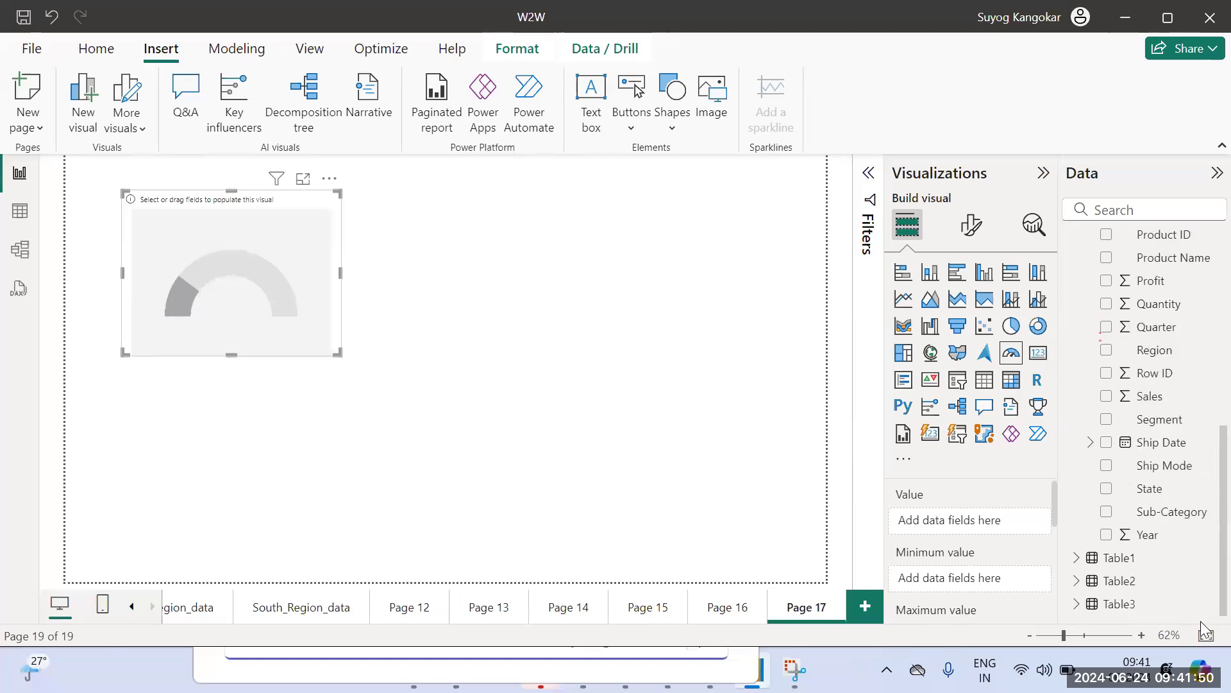
click(1116, 558)
click(20, 211)
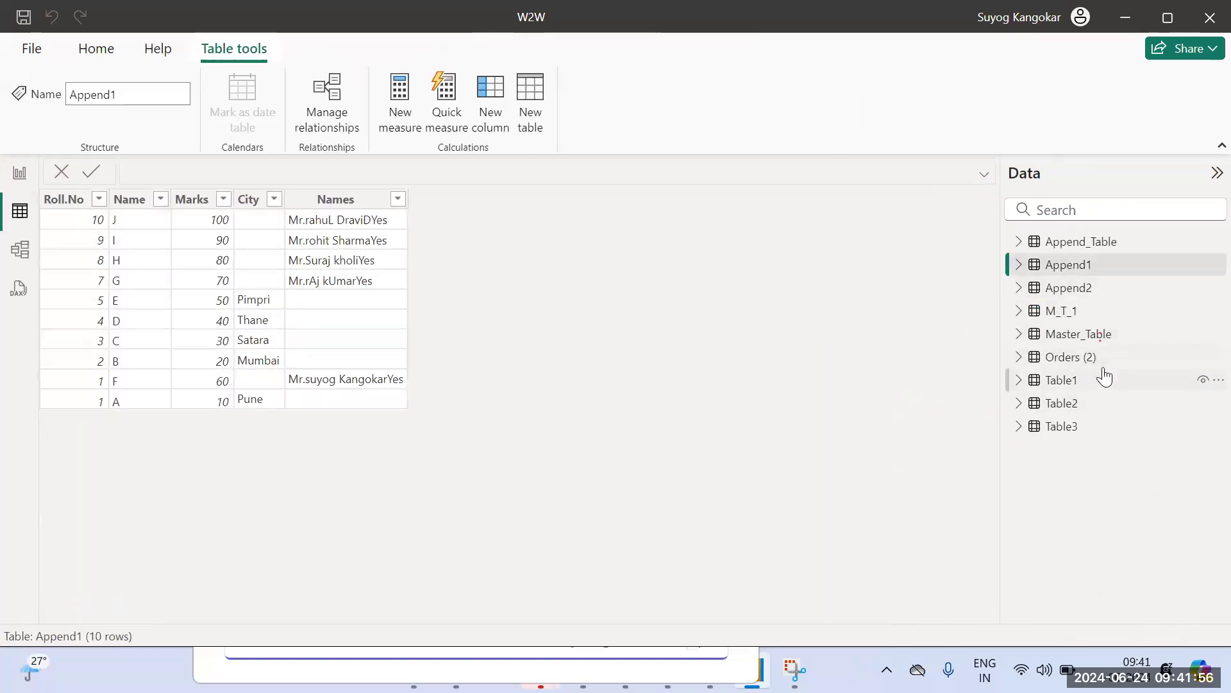
click(1078, 385)
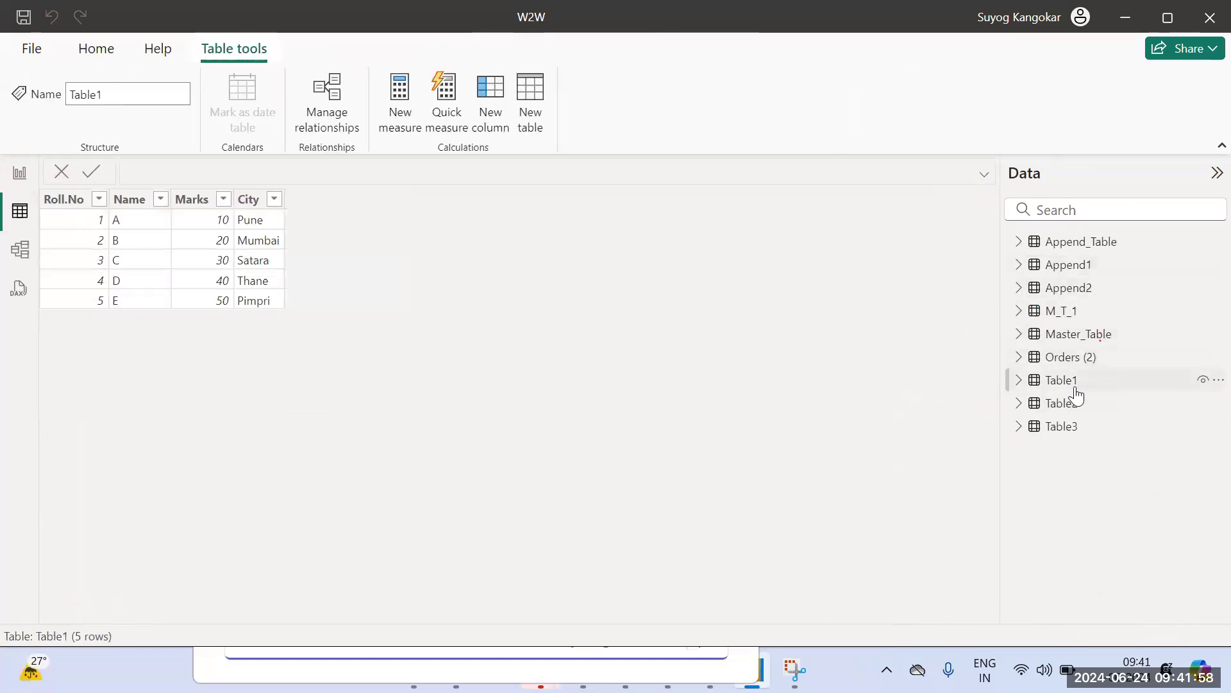
click(1068, 417)
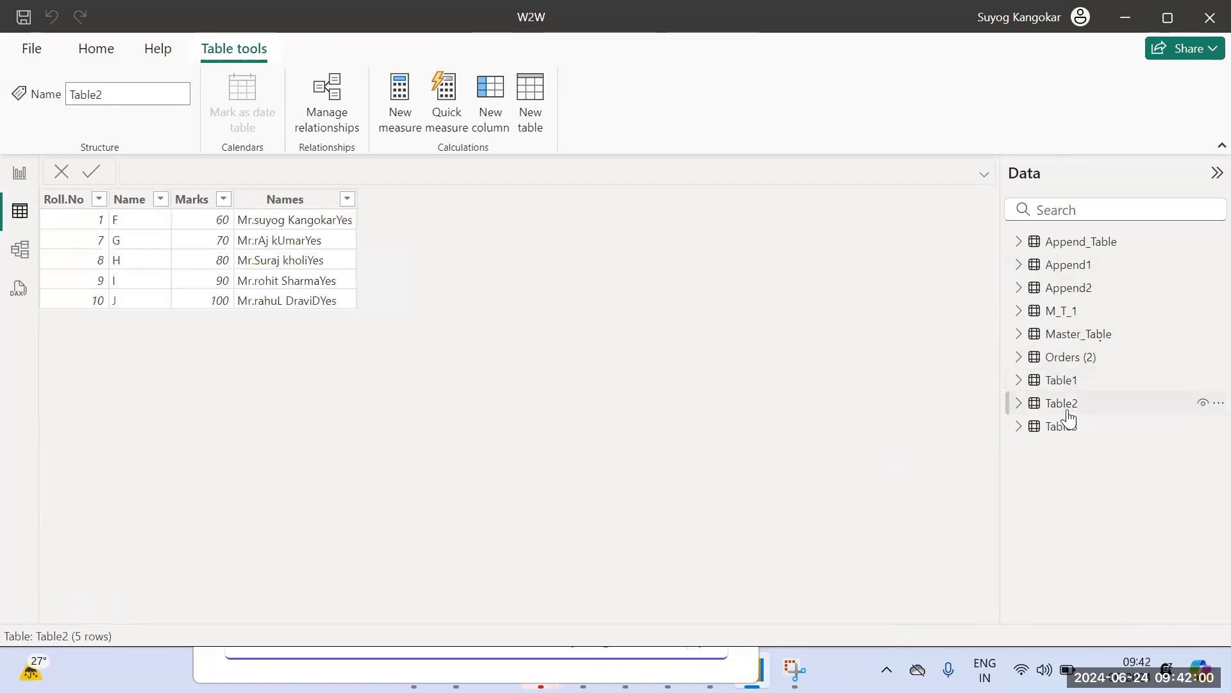
click(1061, 436)
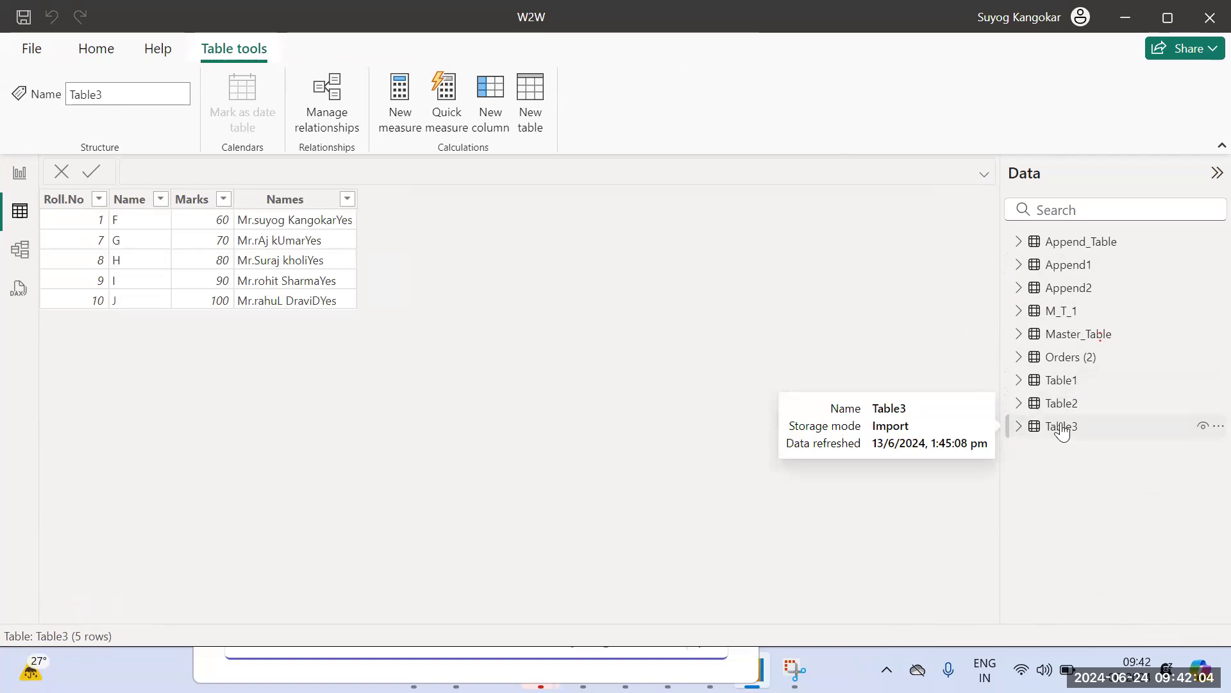
click(1065, 382)
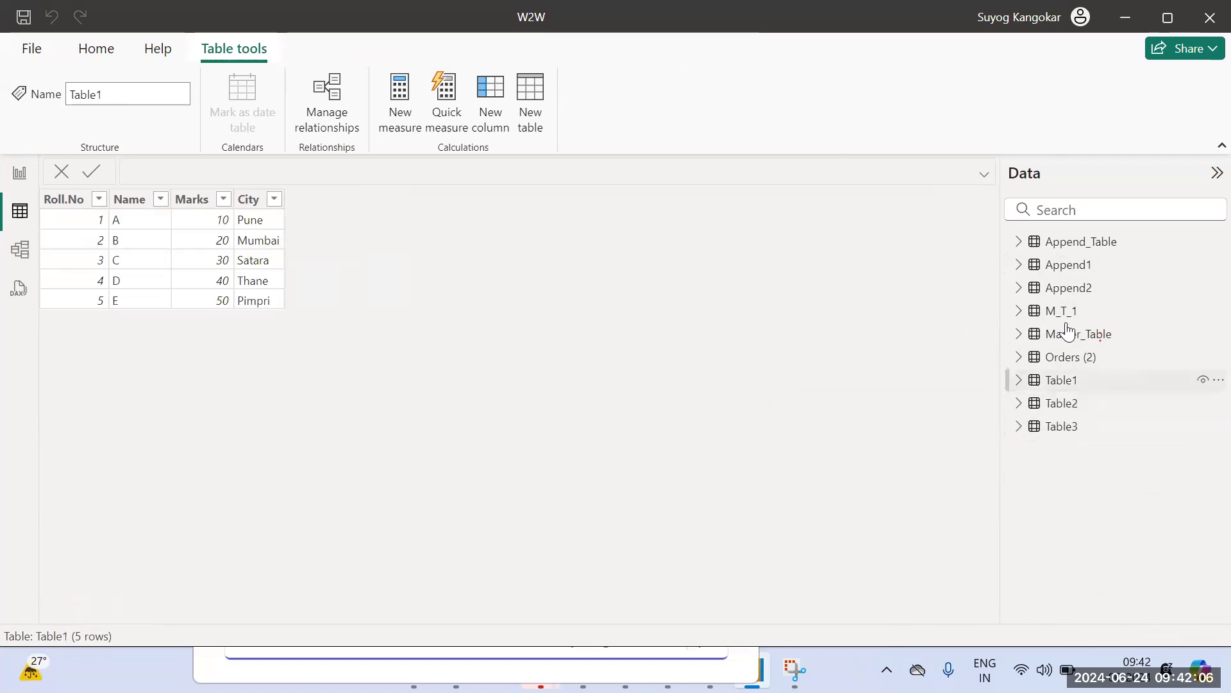
click(1065, 290)
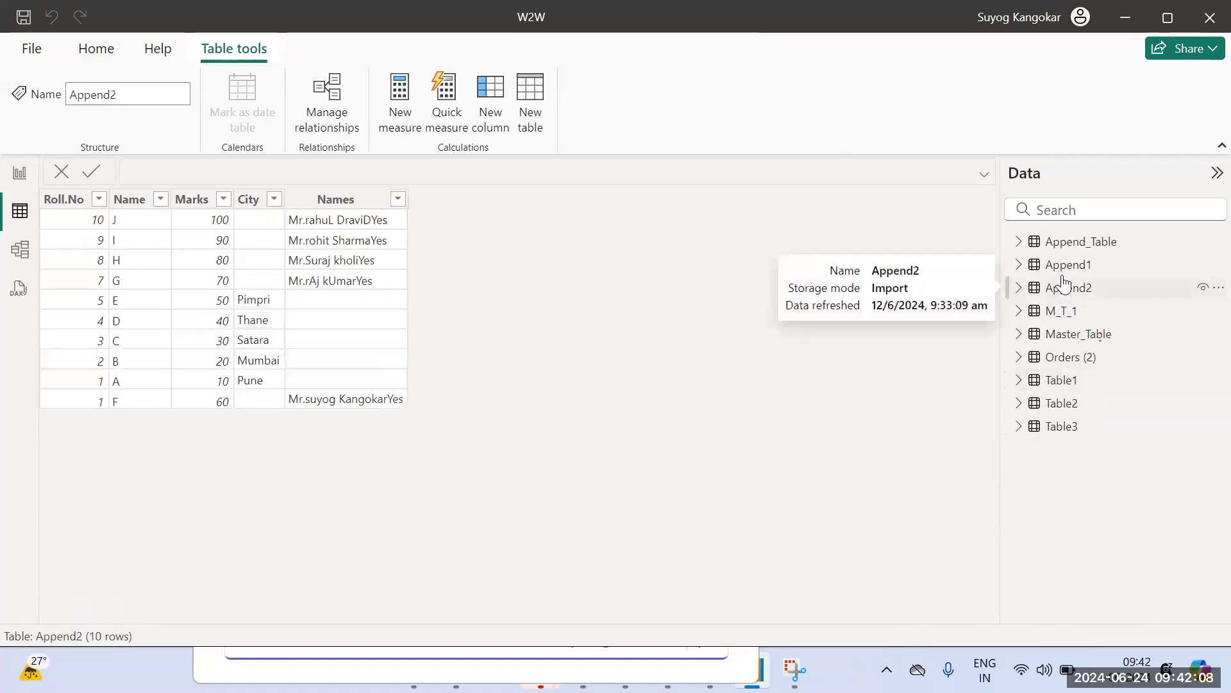
click(1063, 275)
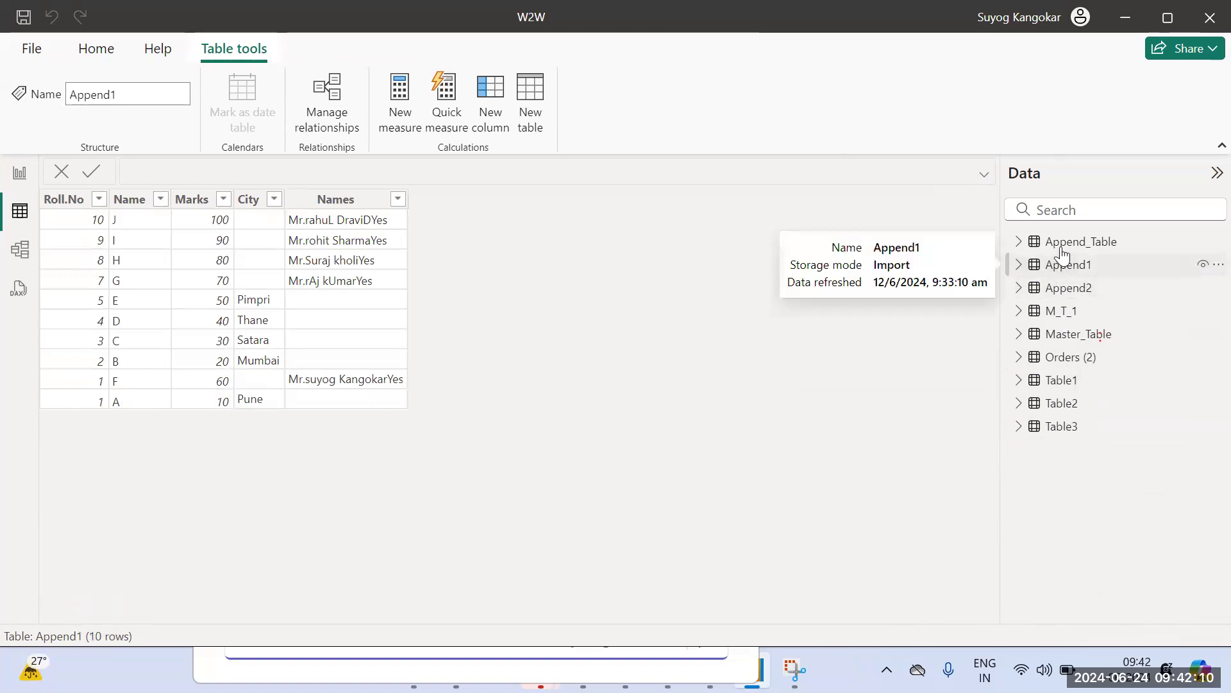
click(1063, 251)
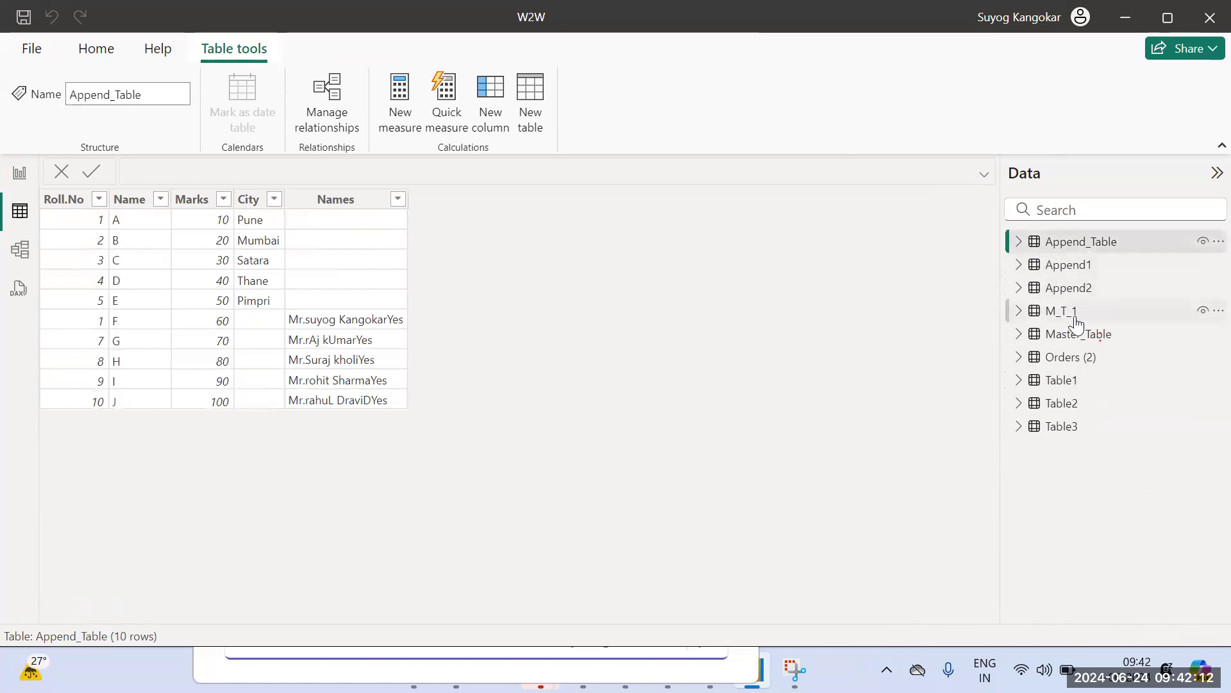
click(1098, 354)
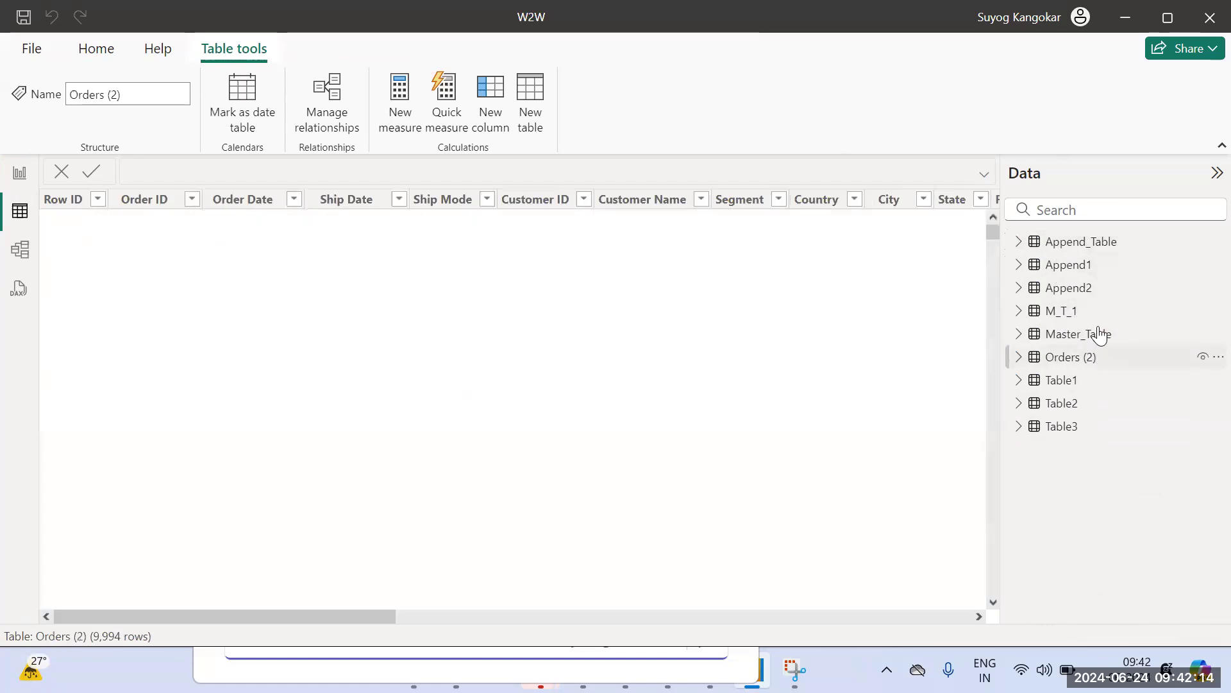
click(1099, 335)
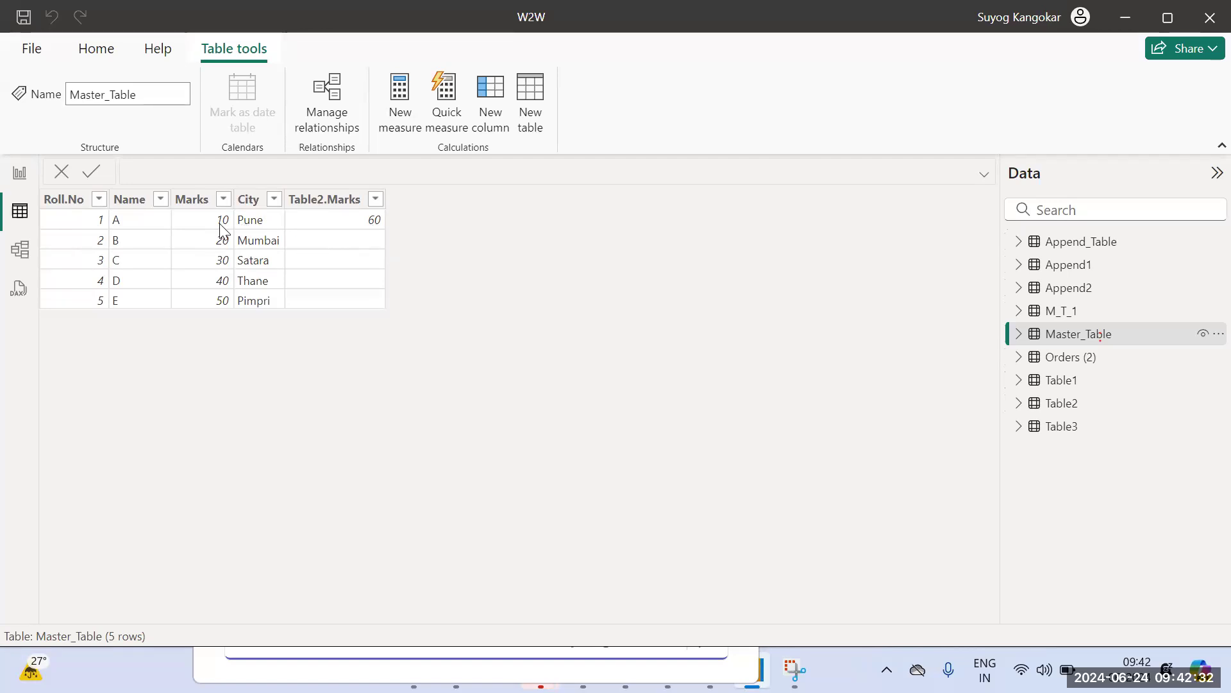
click(24, 179)
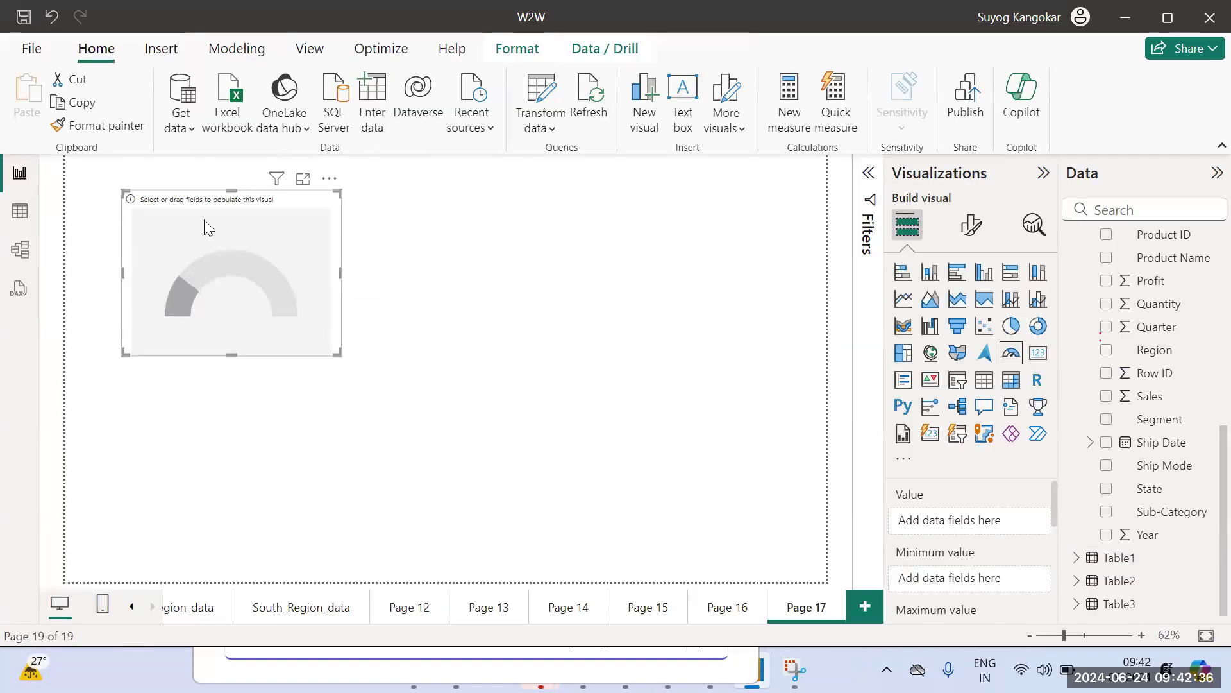
click(20, 211)
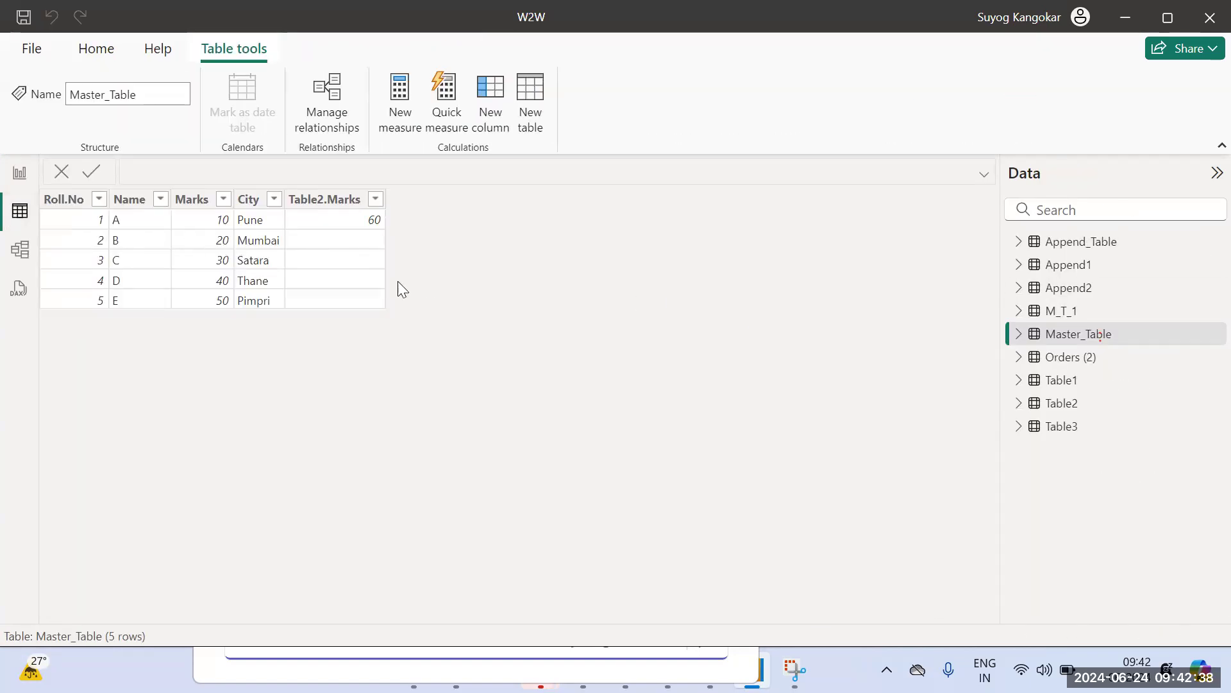
click(20, 173)
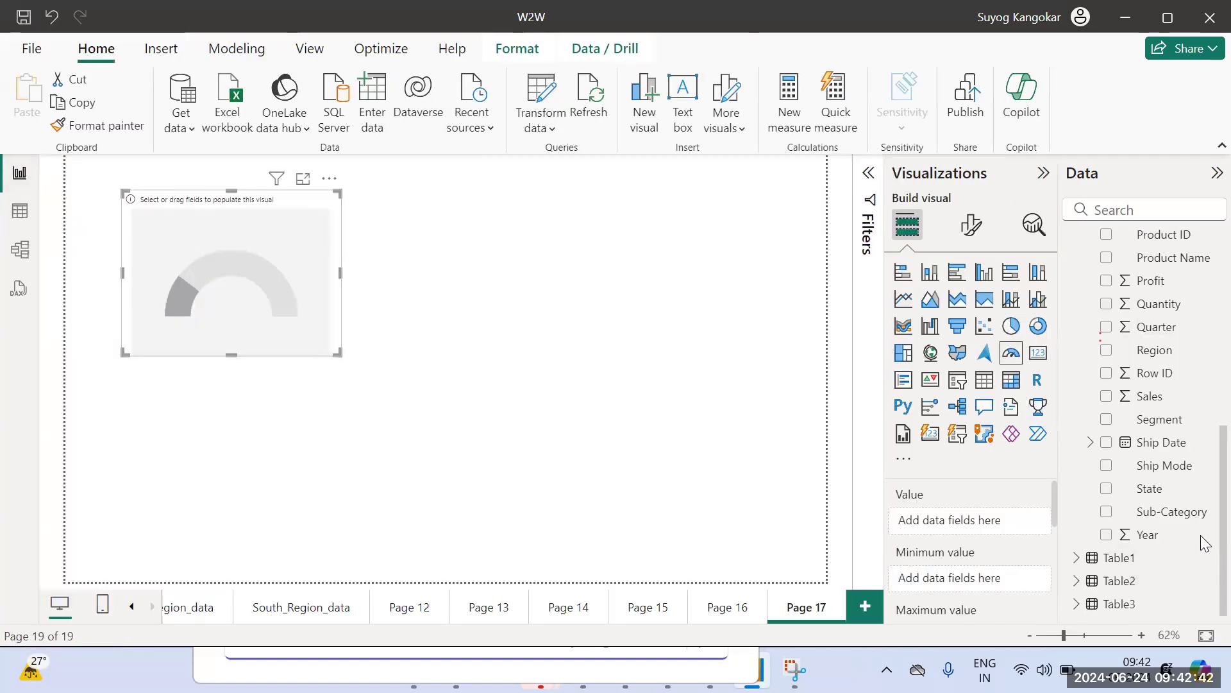
Step: Assign Marks from Master_Table as the gauge's value and Table2.Marks as its minimum value, and shift the gauge slightly down
scroll(1203, 449, up, 5)
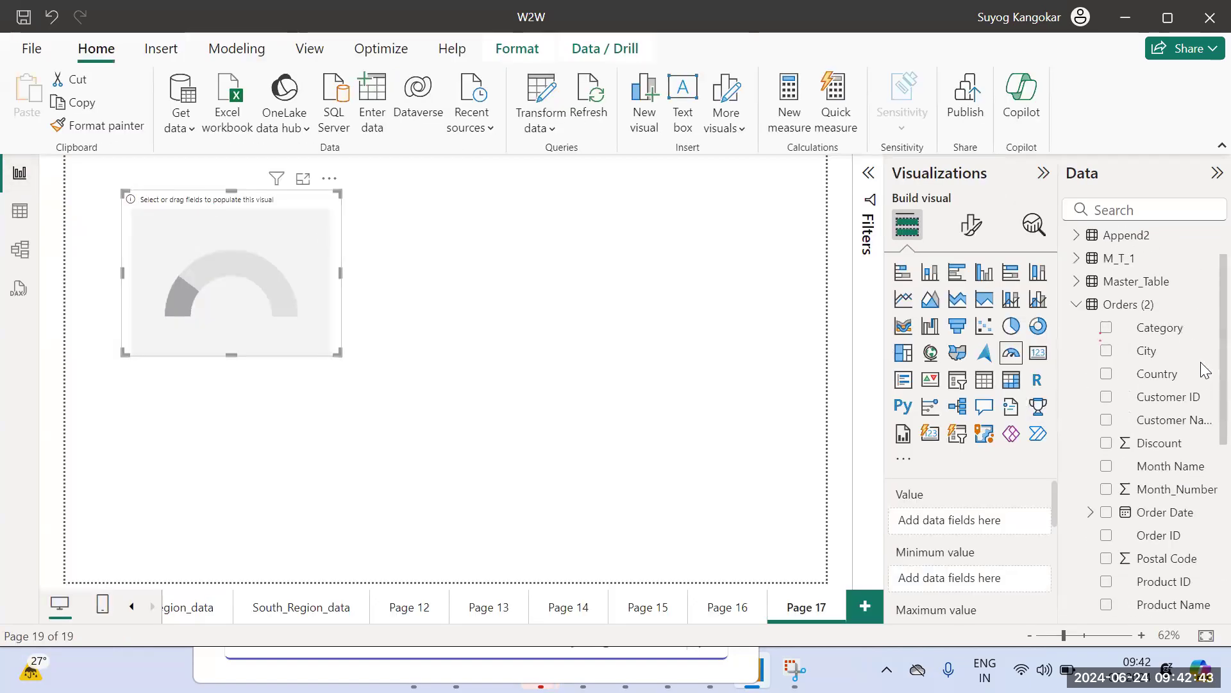
click(1083, 317)
click(1078, 304)
click(1076, 288)
click(1075, 289)
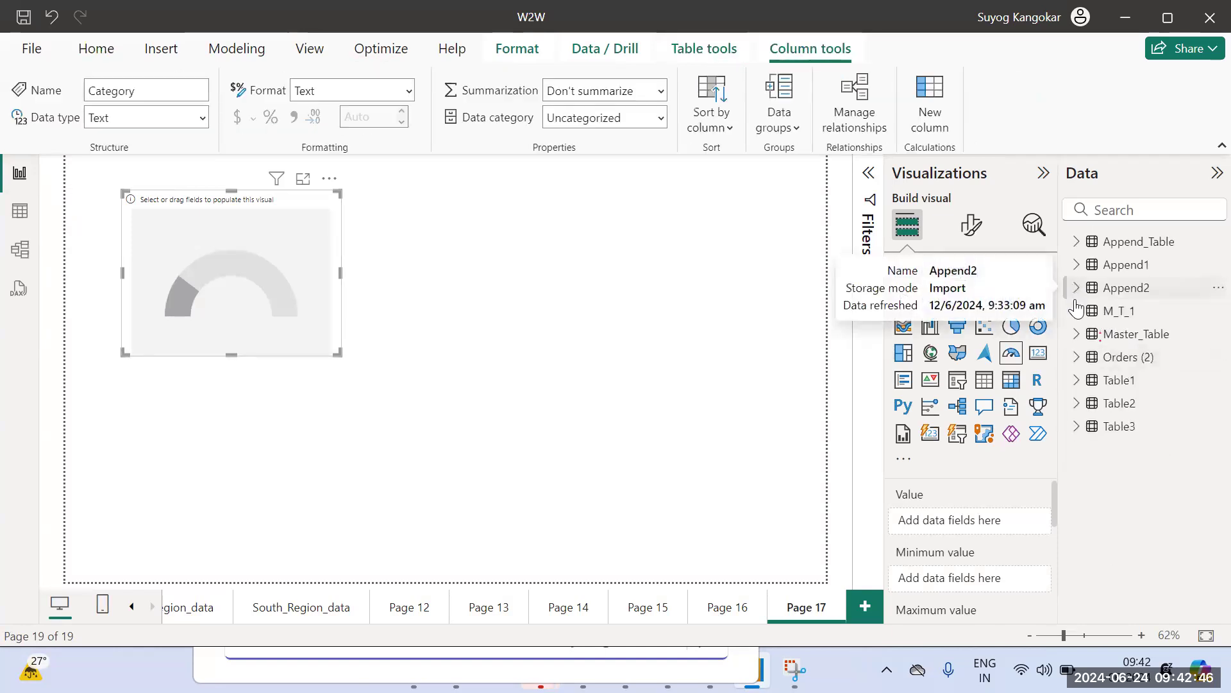
click(1077, 333)
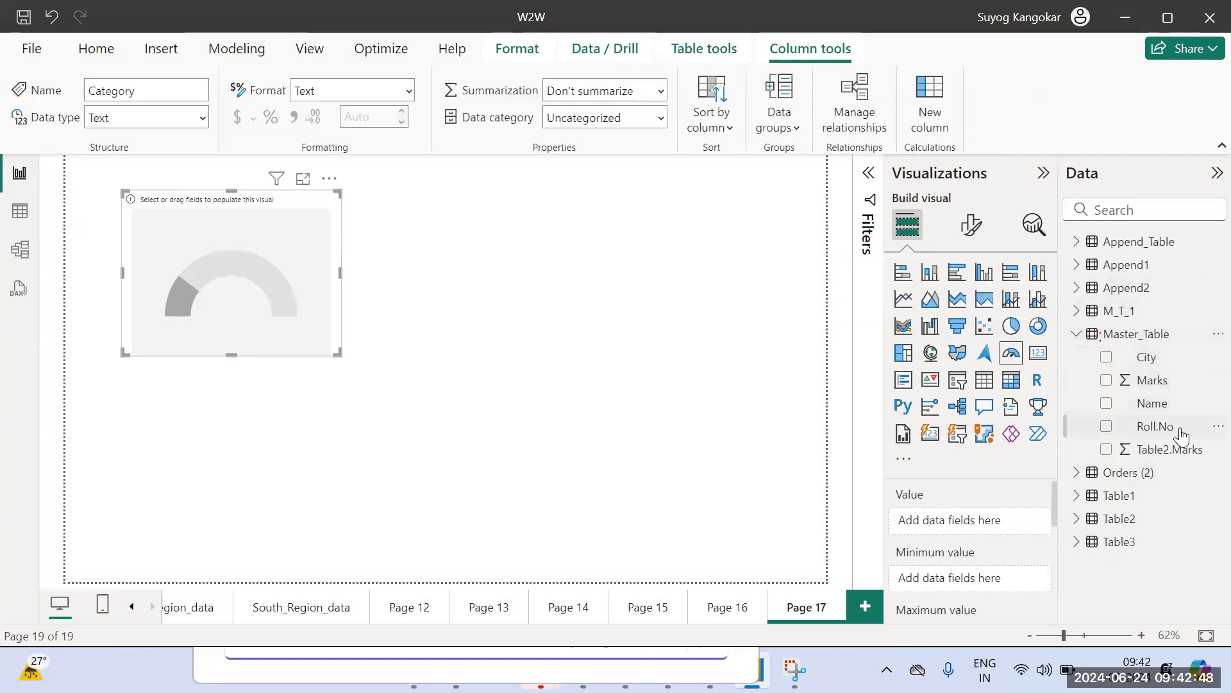
click(1106, 381)
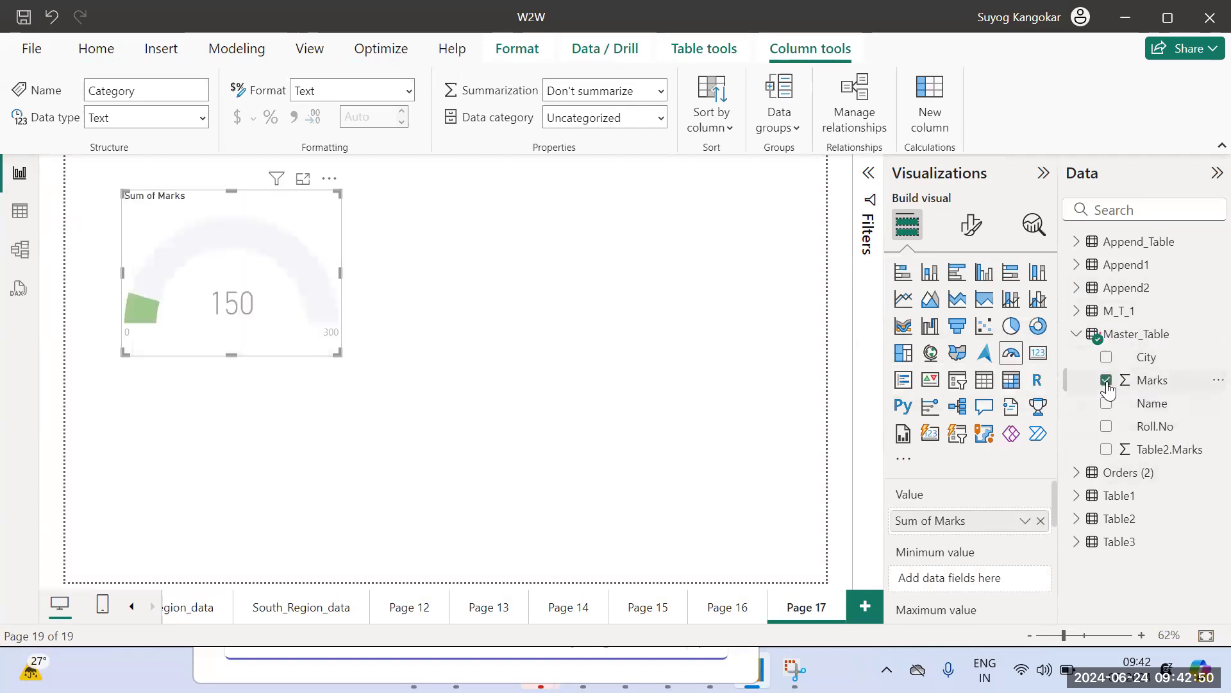
click(1107, 450)
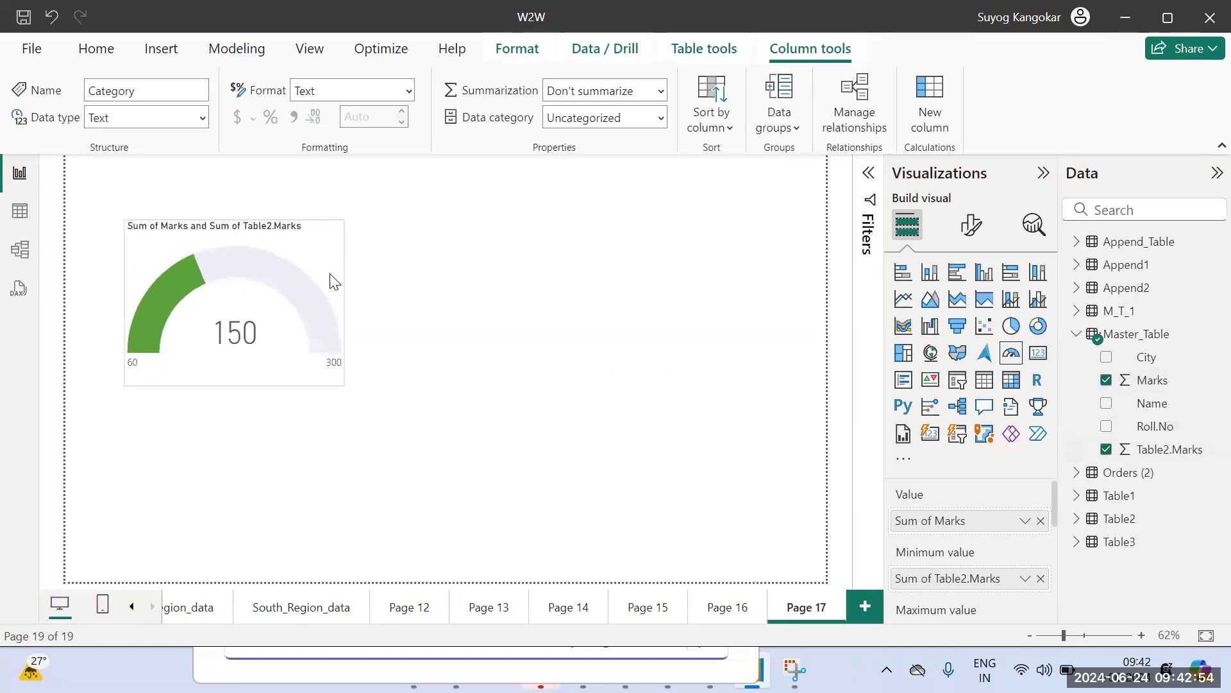
click(319, 292)
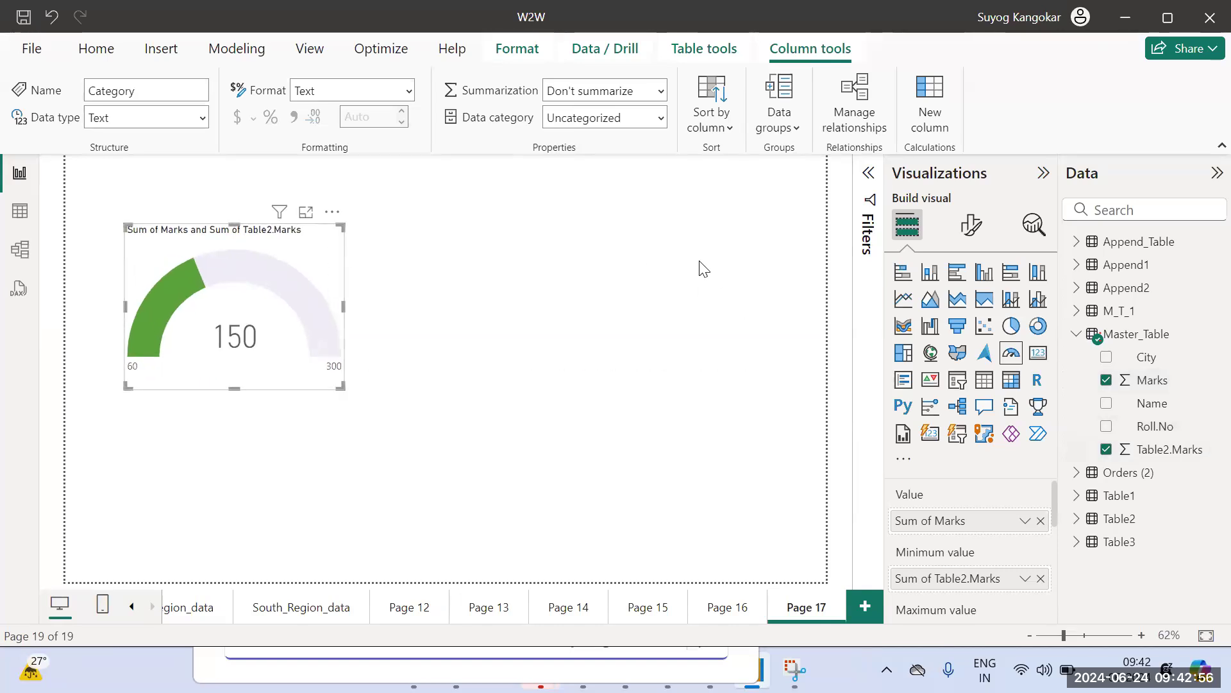
Step: Add a slicer on Name from Master_Table near the canvas's upper-right corner and filter the gauge to name A
click(957, 379)
drag(275, 440, 757, 240)
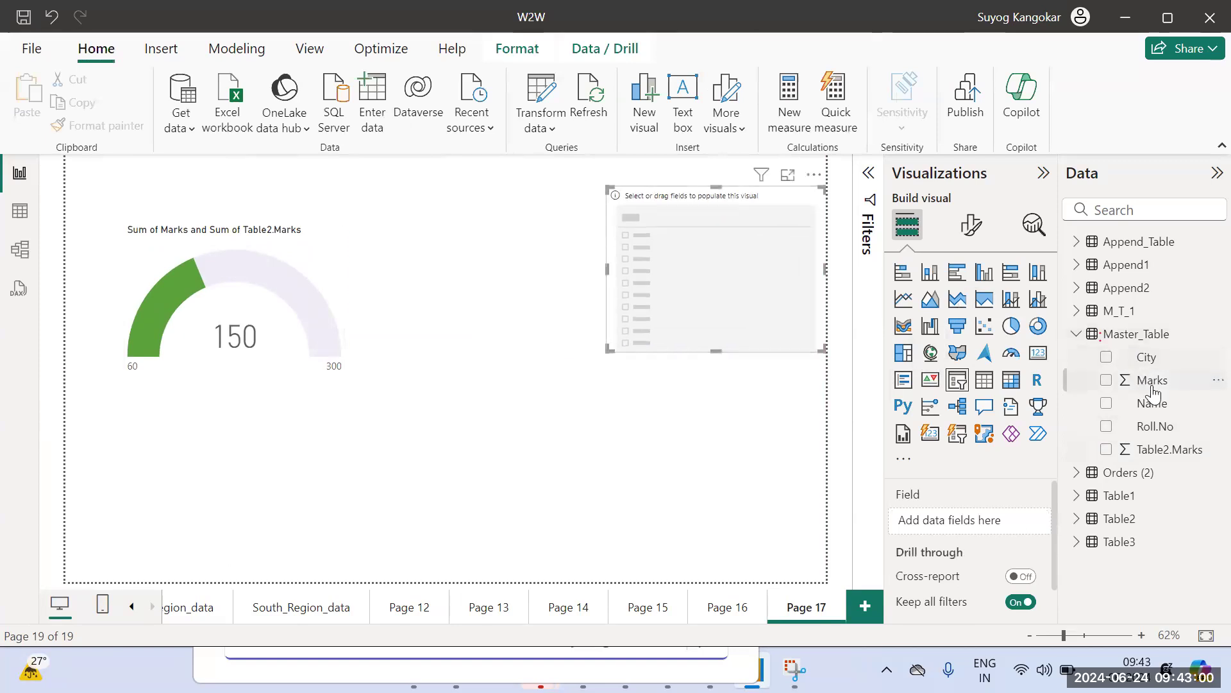
drag(1153, 403, 739, 292)
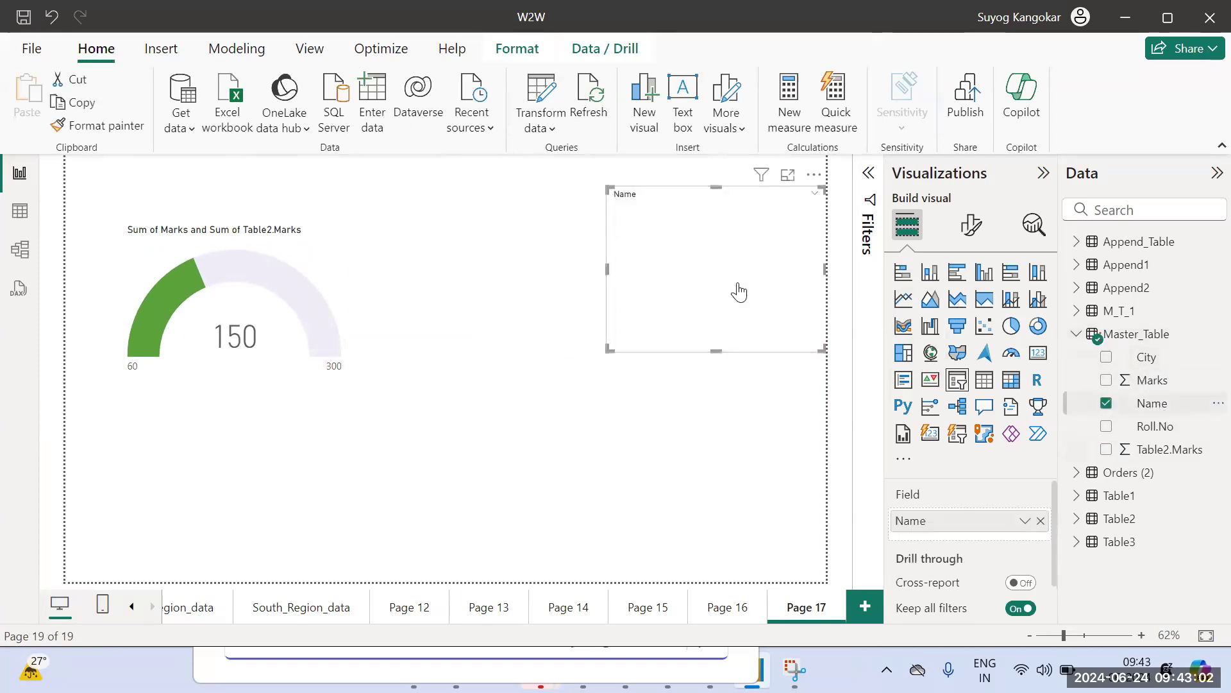
click(619, 225)
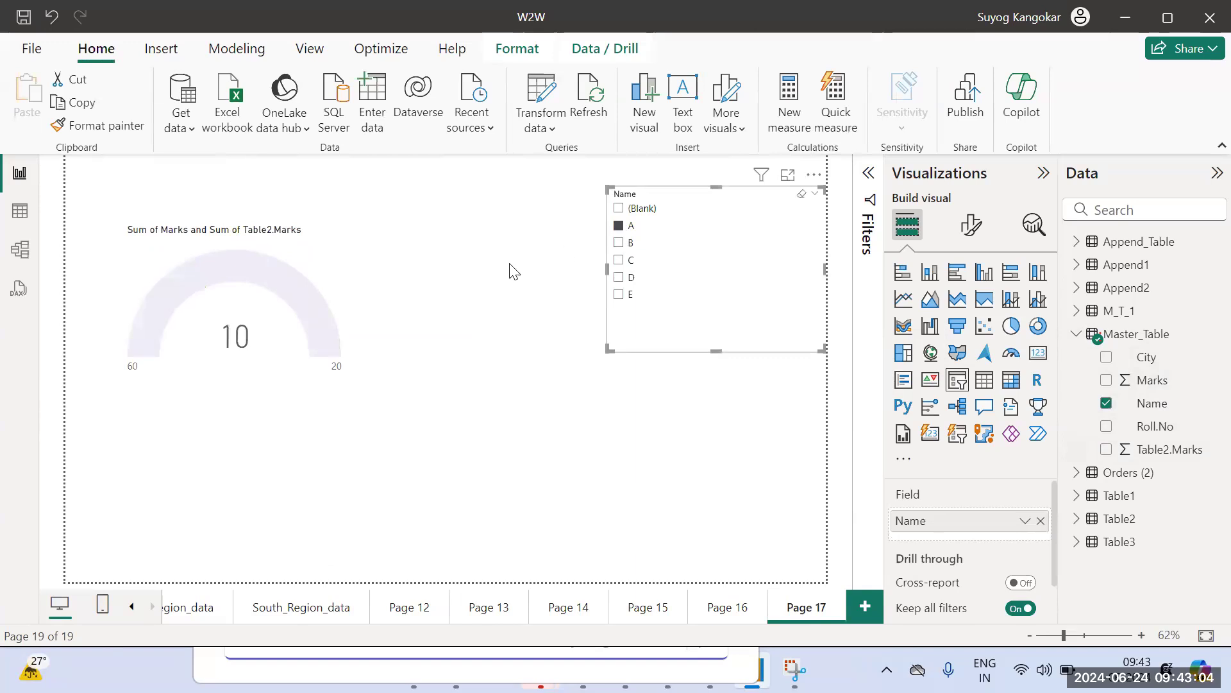
click(345, 272)
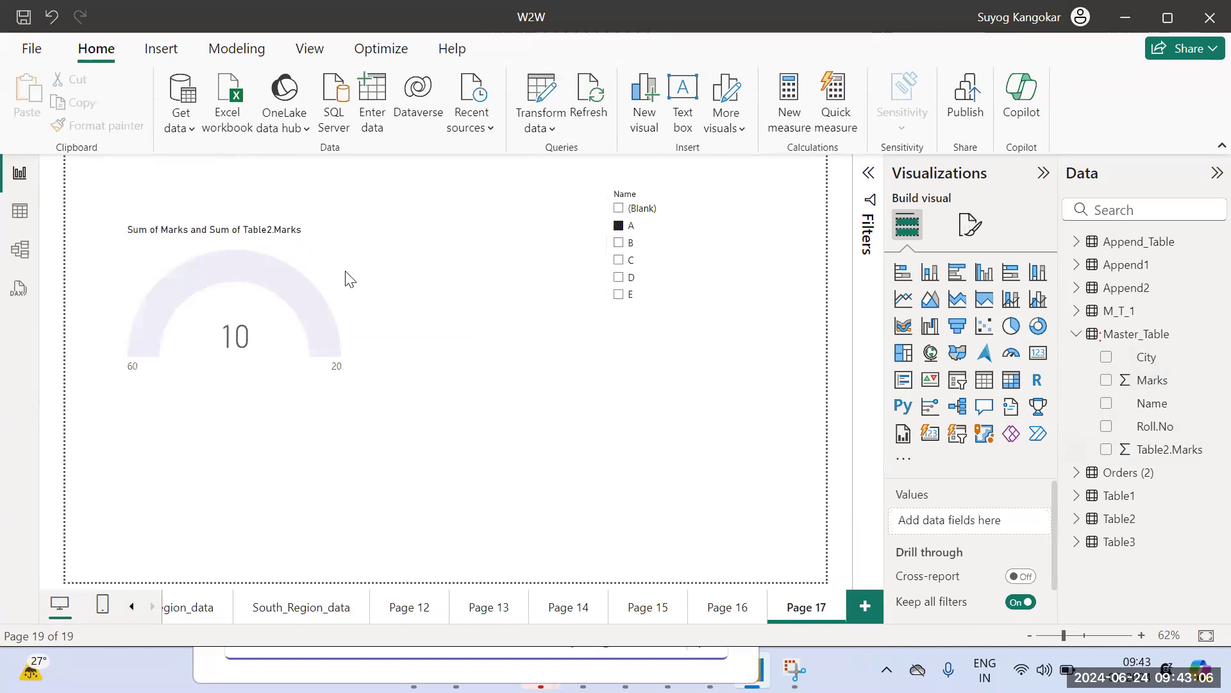
double_click(345, 273)
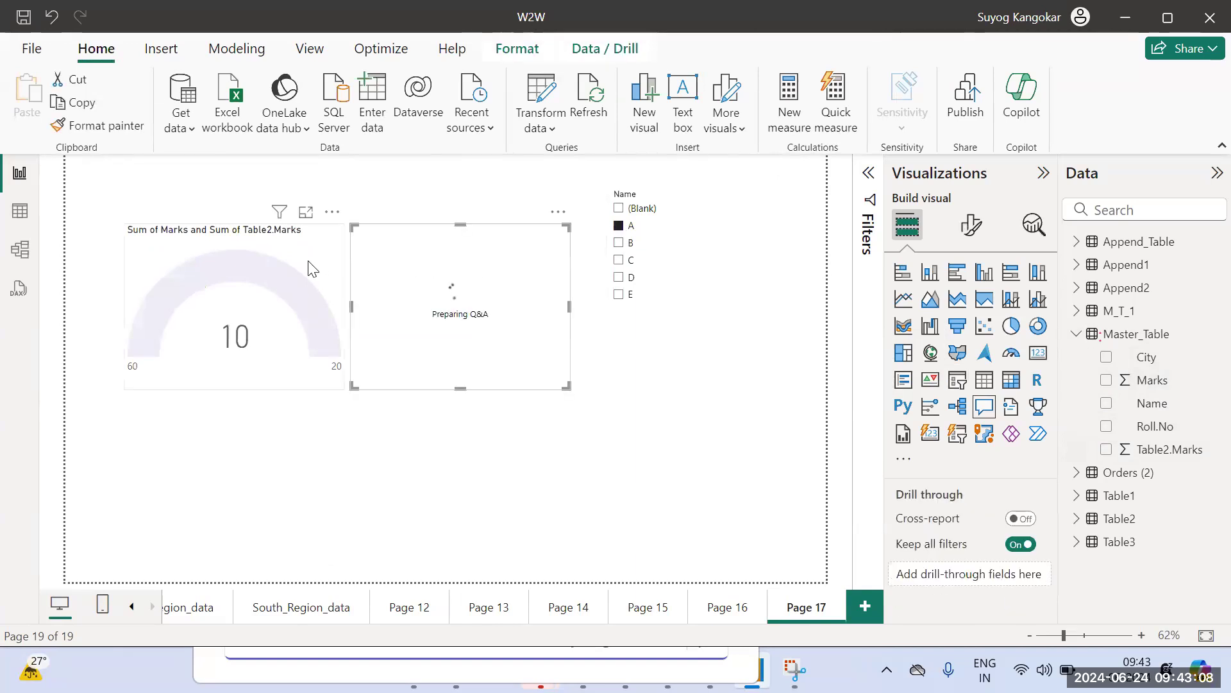
click(308, 268)
click(515, 267)
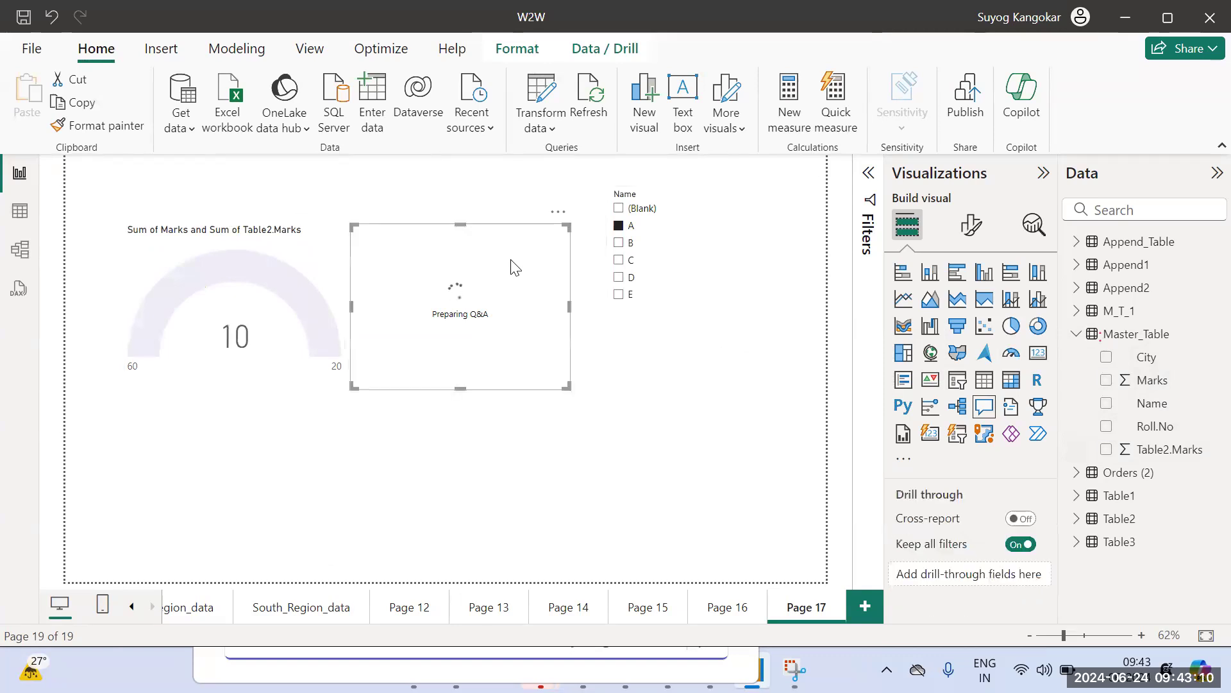
key(Delete)
Step: Check Master_Table's rows and move Table2.Marks from the gauge's minimum value to its maximum value
click(310, 255)
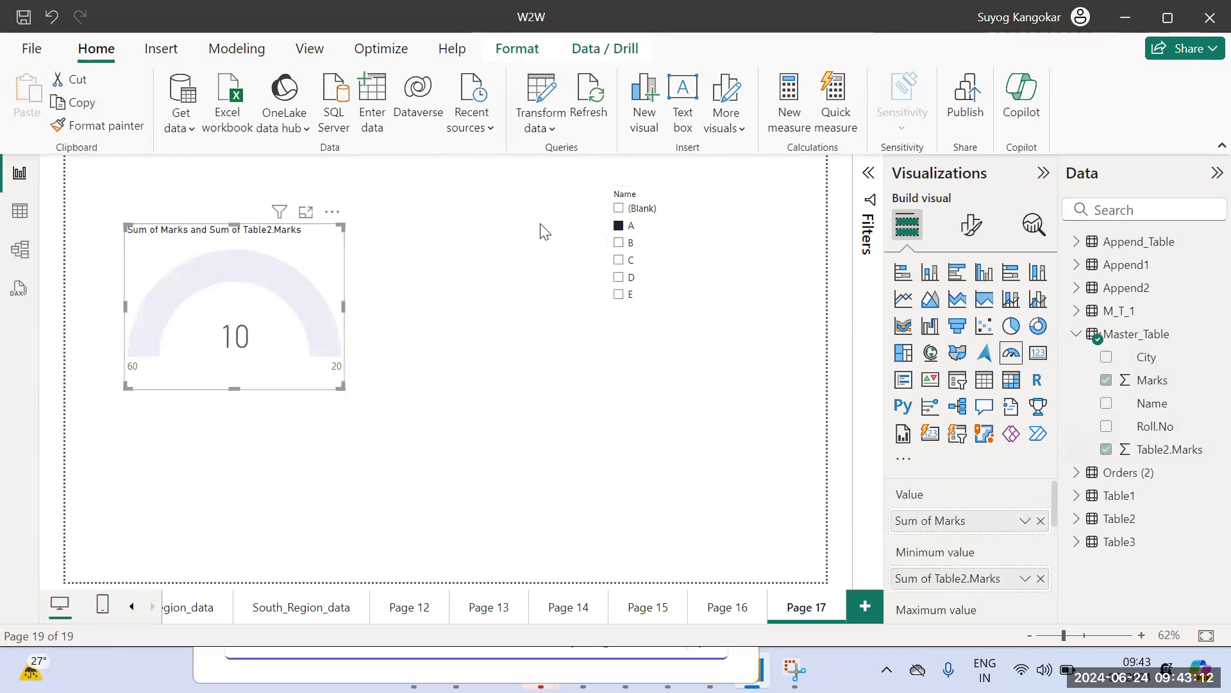
click(1152, 338)
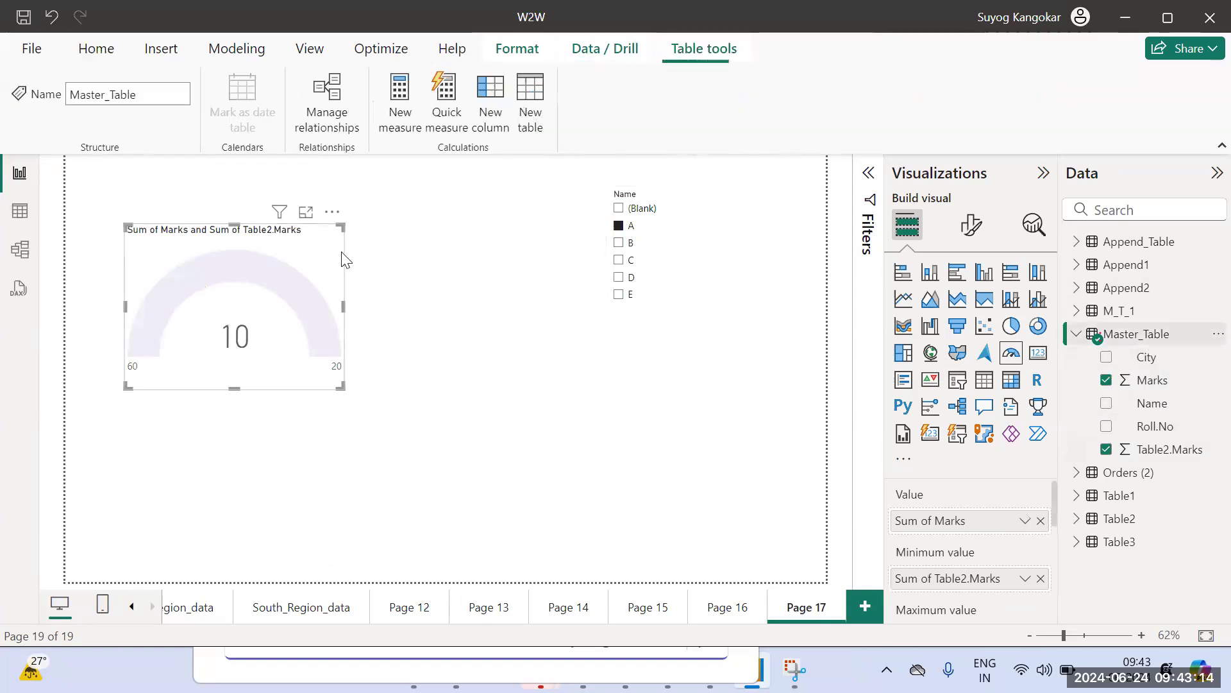
click(20, 211)
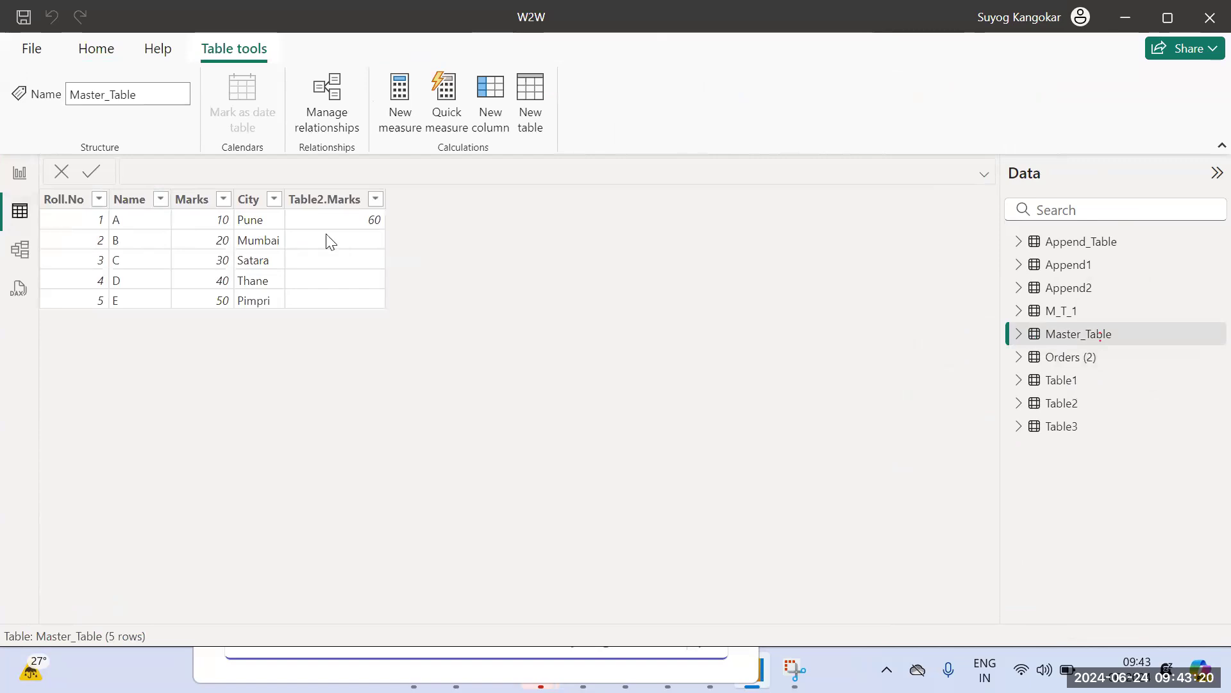
click(20, 172)
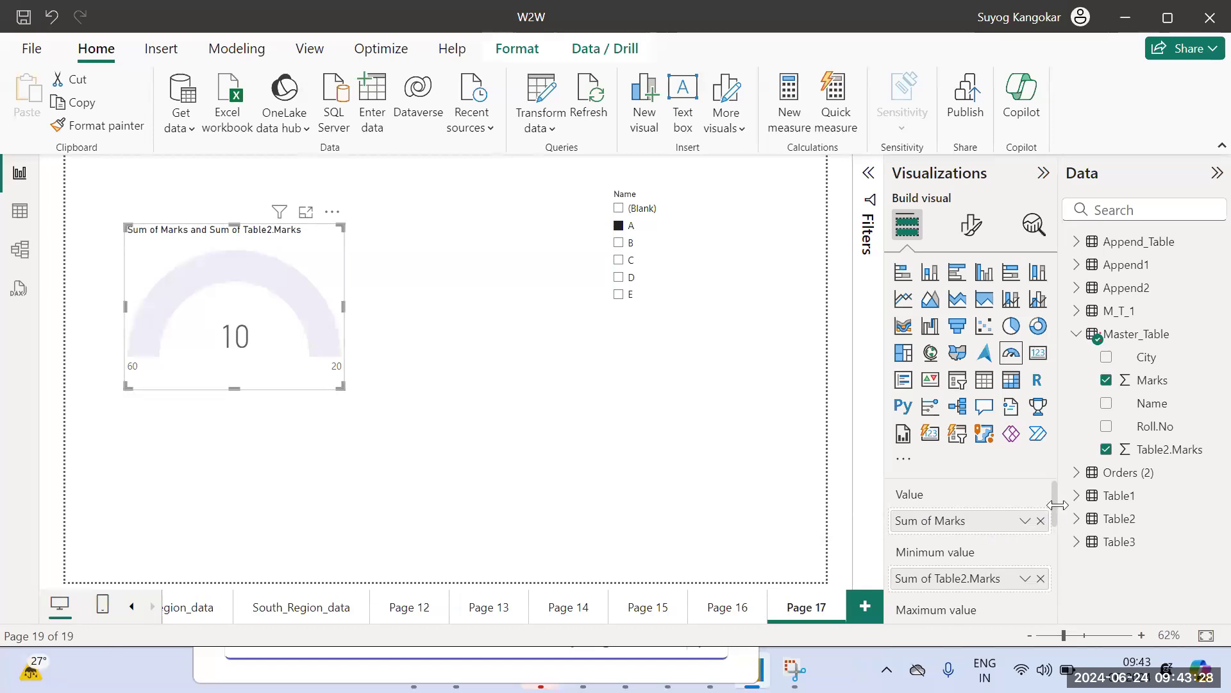
scroll(1058, 525, down, 2)
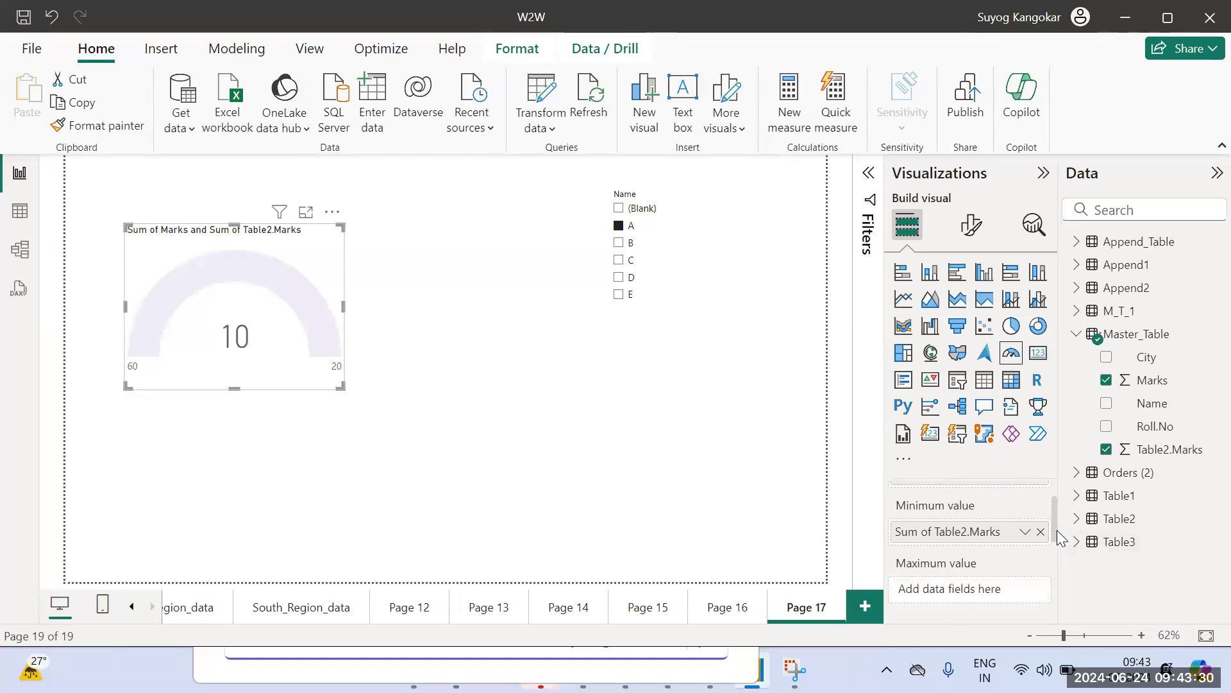
drag(1058, 519, 1058, 505)
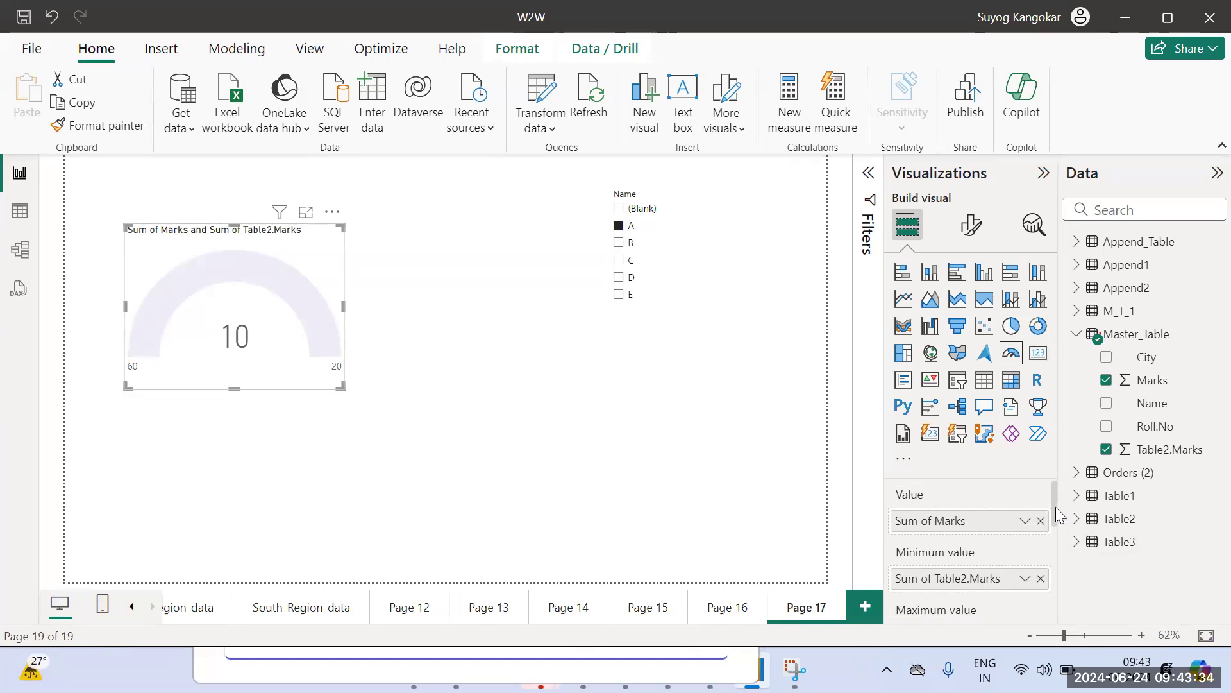
scroll(1039, 521, down, 2)
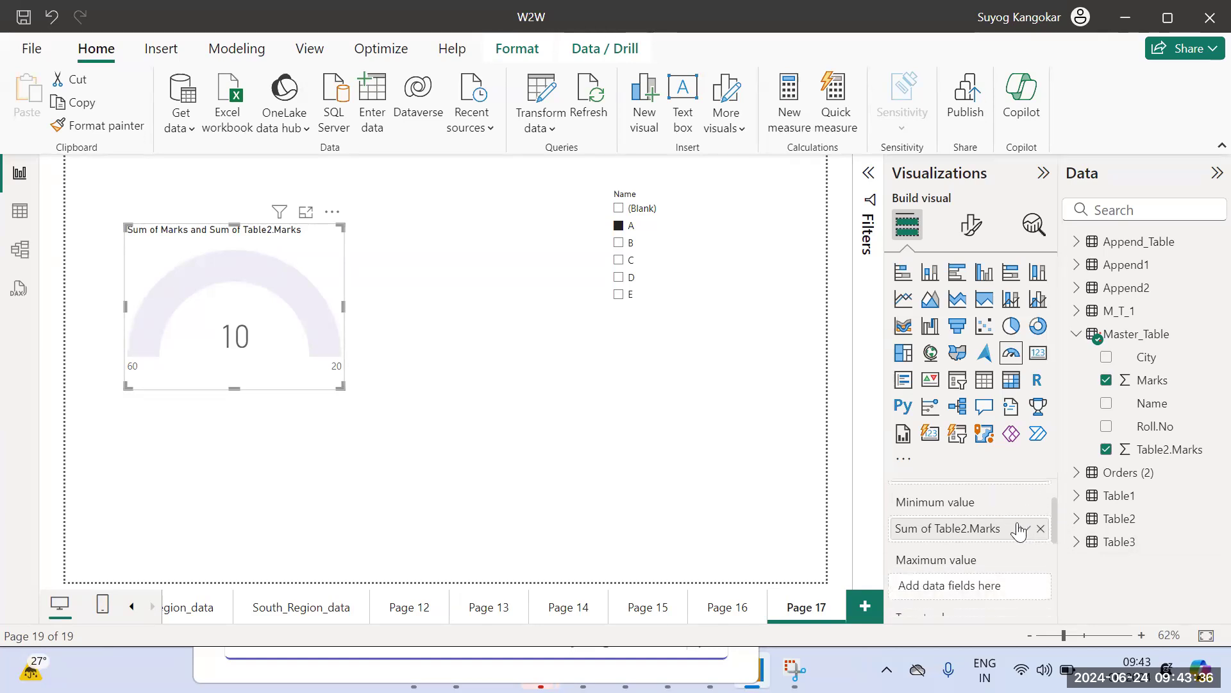
drag(998, 609, 1011, 593)
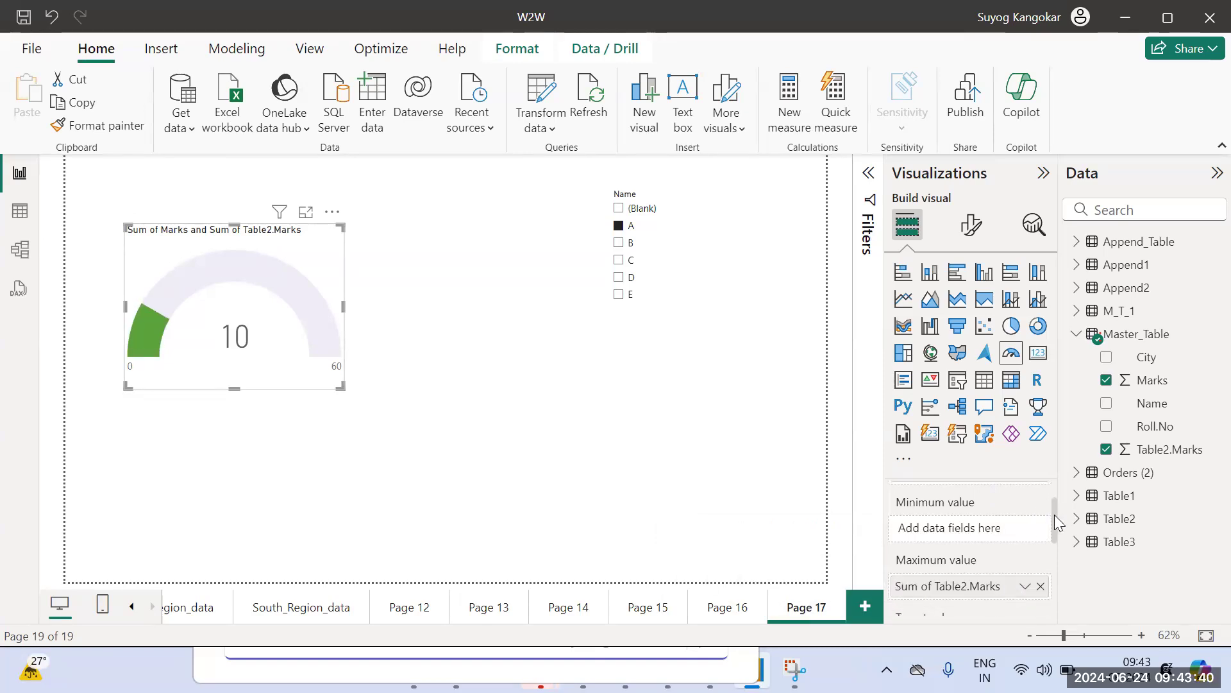
scroll(1057, 504, up, 1)
scroll(1057, 505, up, 1)
mouse_move(1005, 518)
mouse_down()
mouse_move(991, 577)
mouse_move(998, 518)
mouse_up()
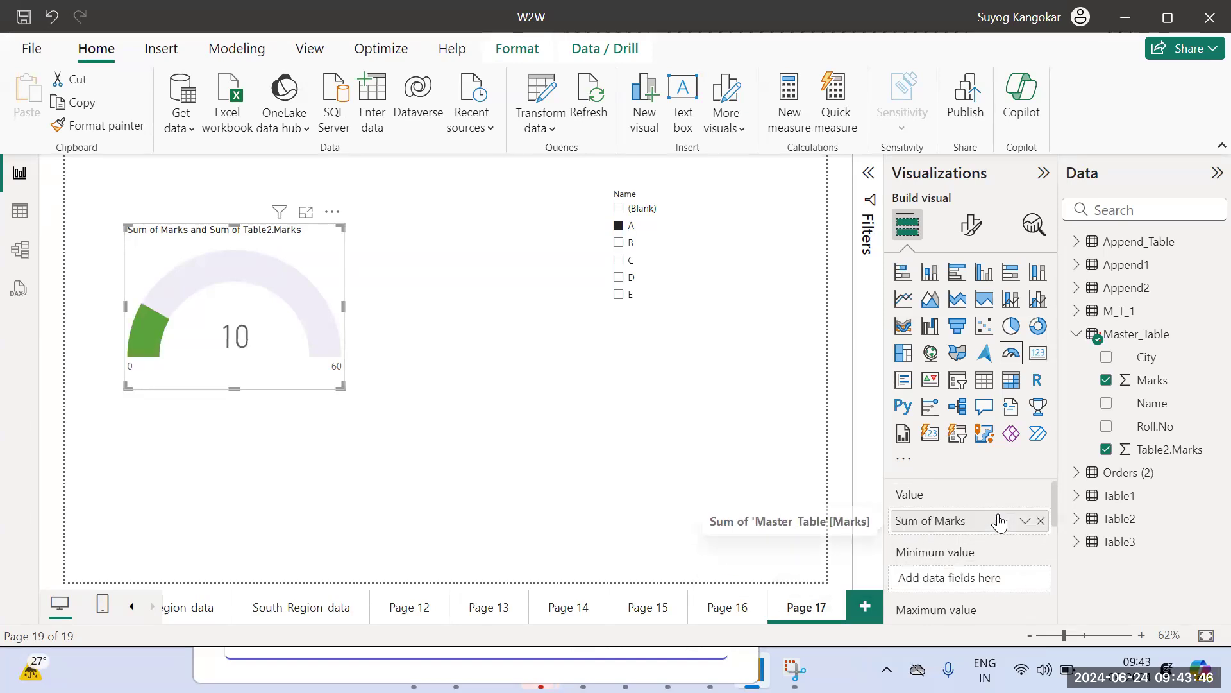
Step: Enlarge the gauge by widening it toward the Name slicer and raising its upper edge
click(520, 311)
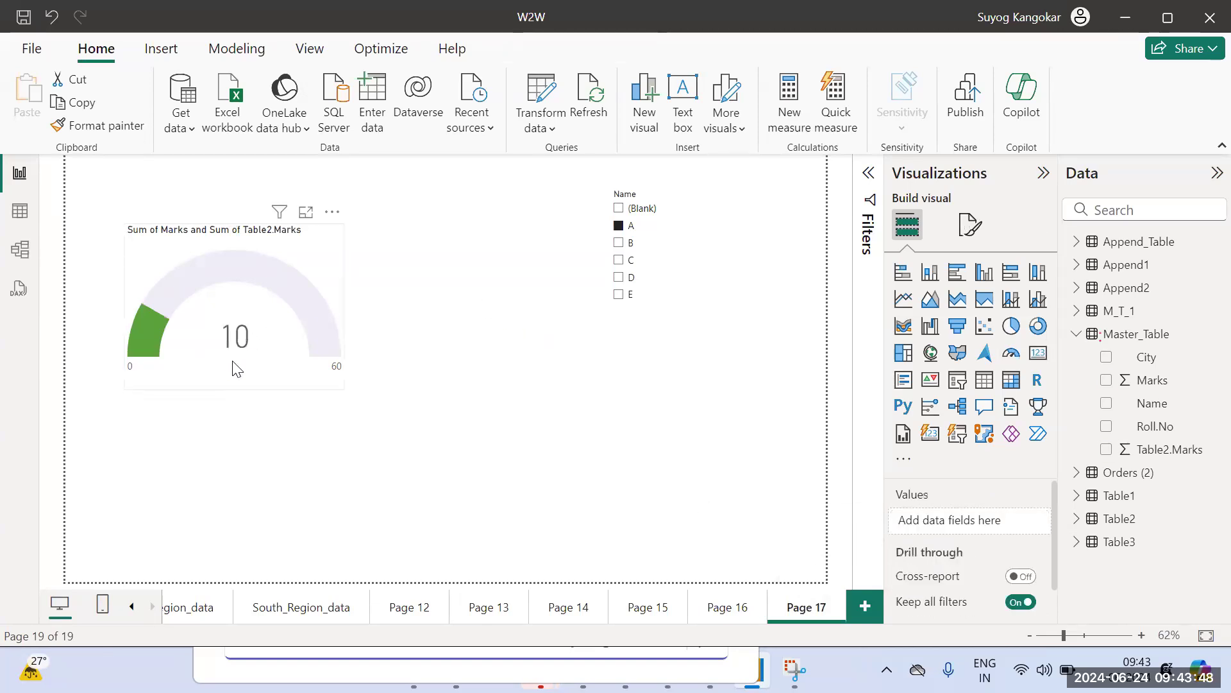
click(329, 369)
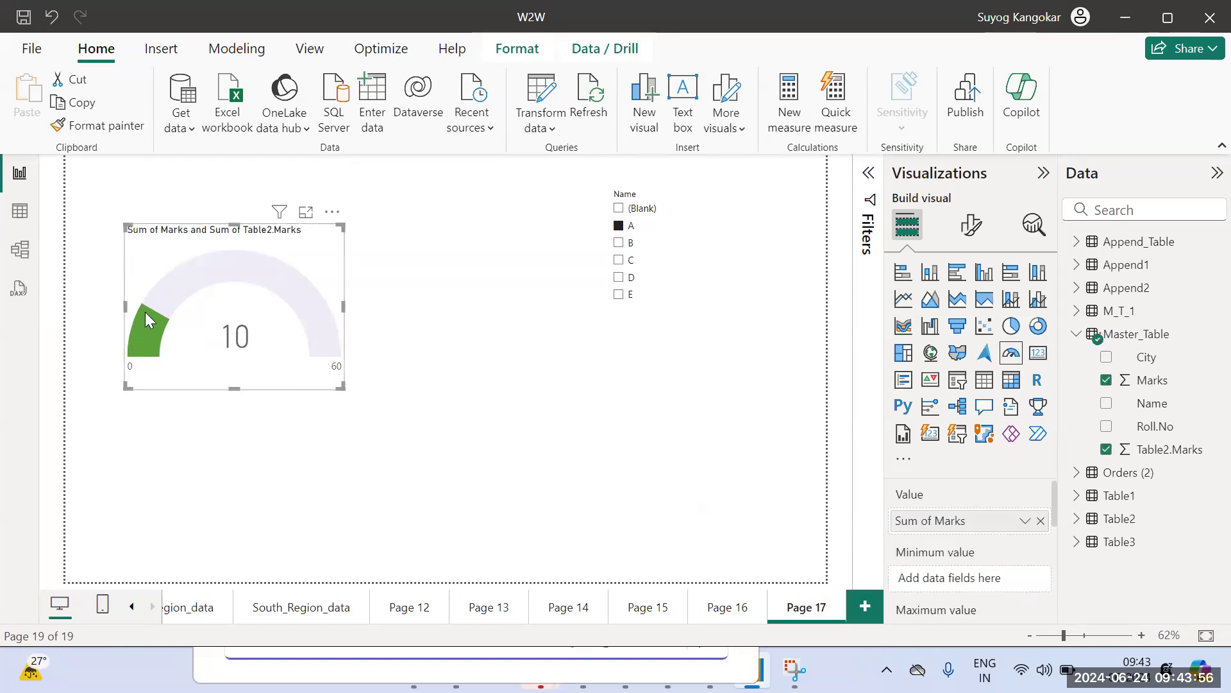
mouse_move(159, 327)
drag(341, 306, 398, 315)
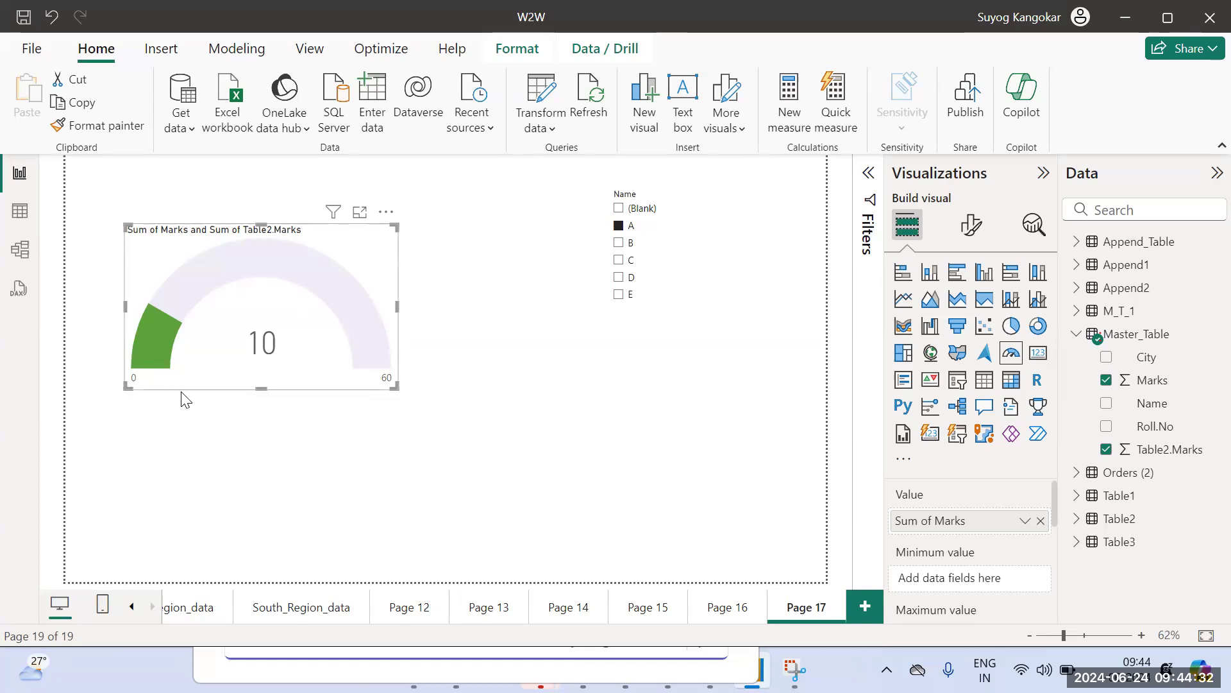
drag(261, 226, 265, 200)
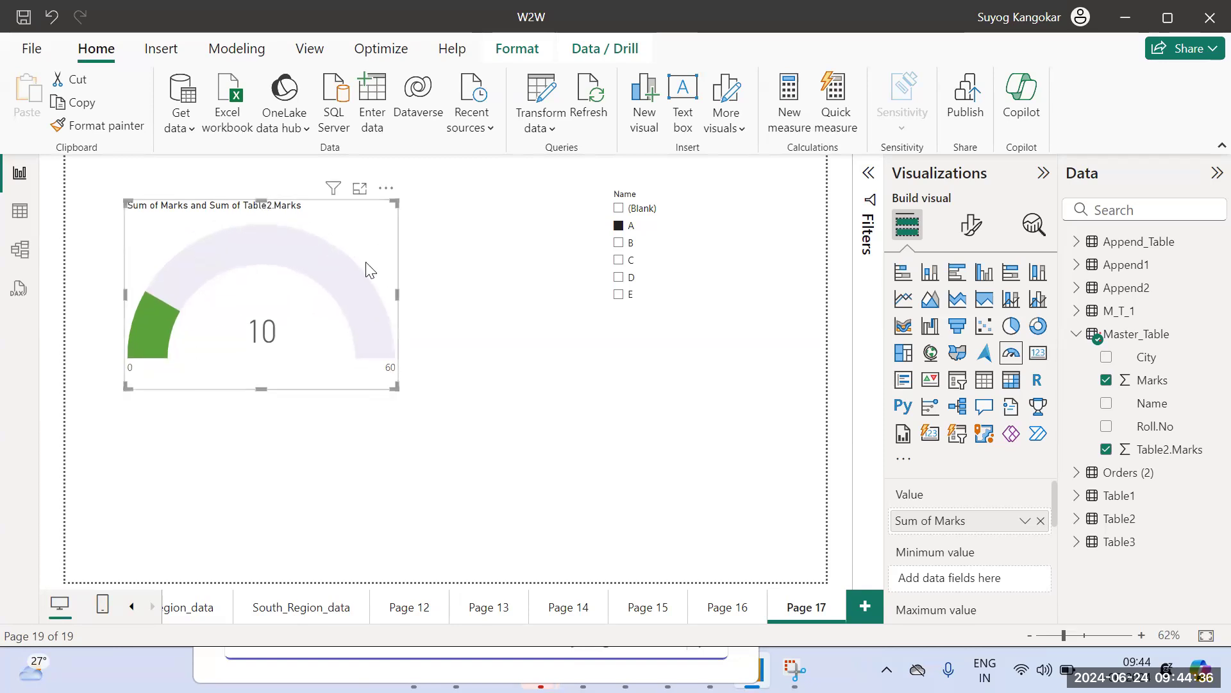
drag(398, 294, 454, 309)
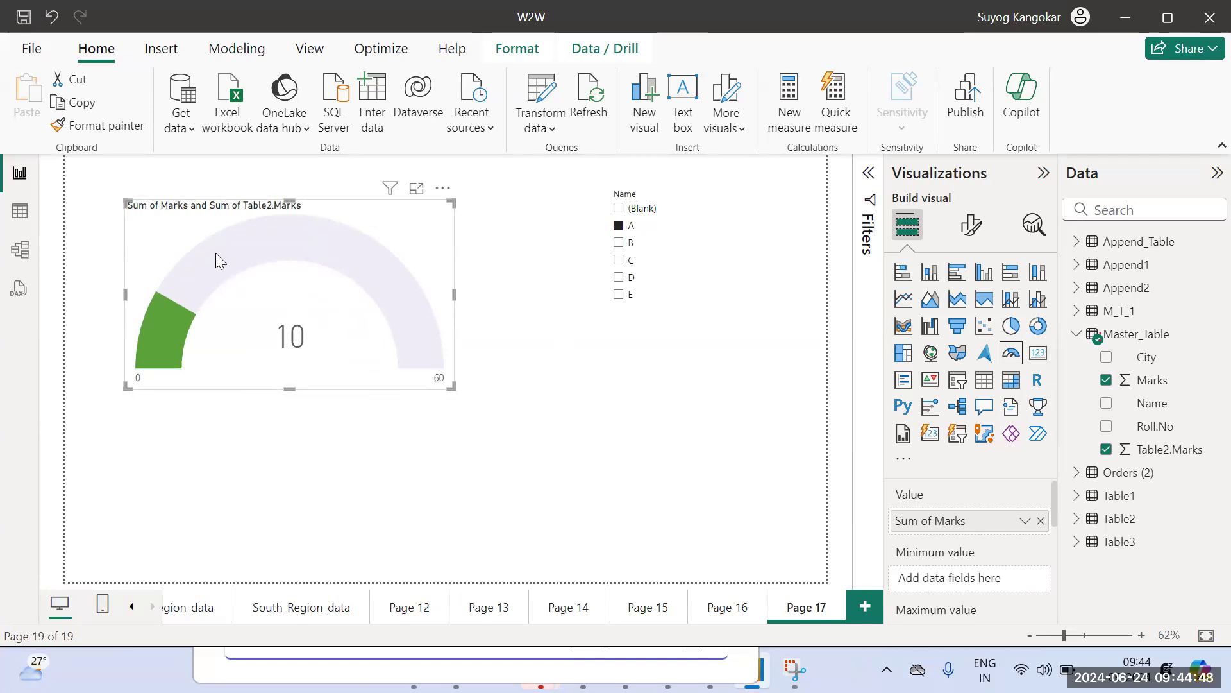
mouse_move(239, 254)
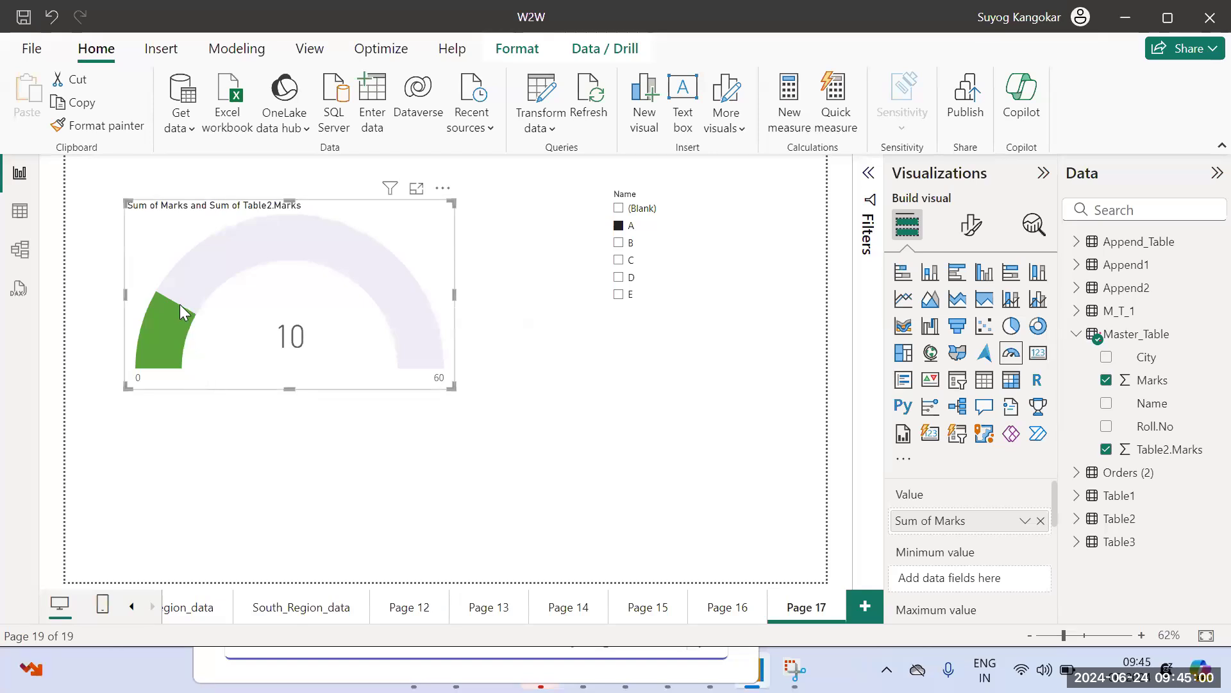
mouse_move(180, 304)
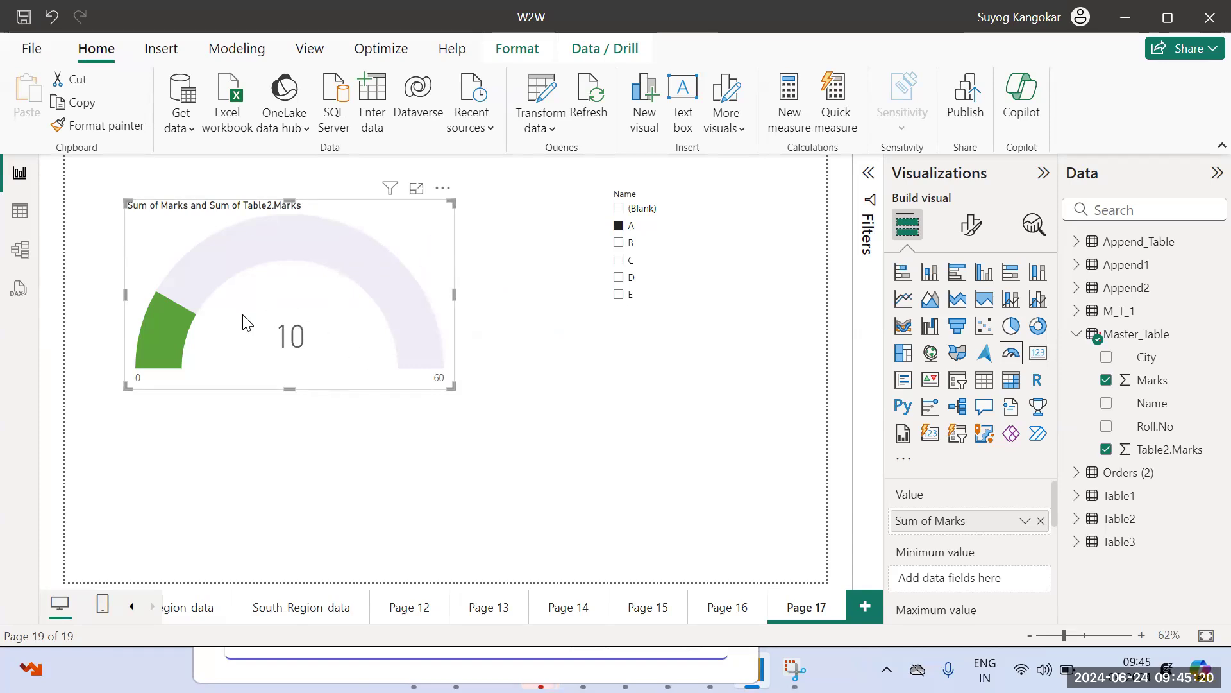
Step: Set the gauge's fill color to the muted red #B8695F and its target color to the theme green
click(969, 241)
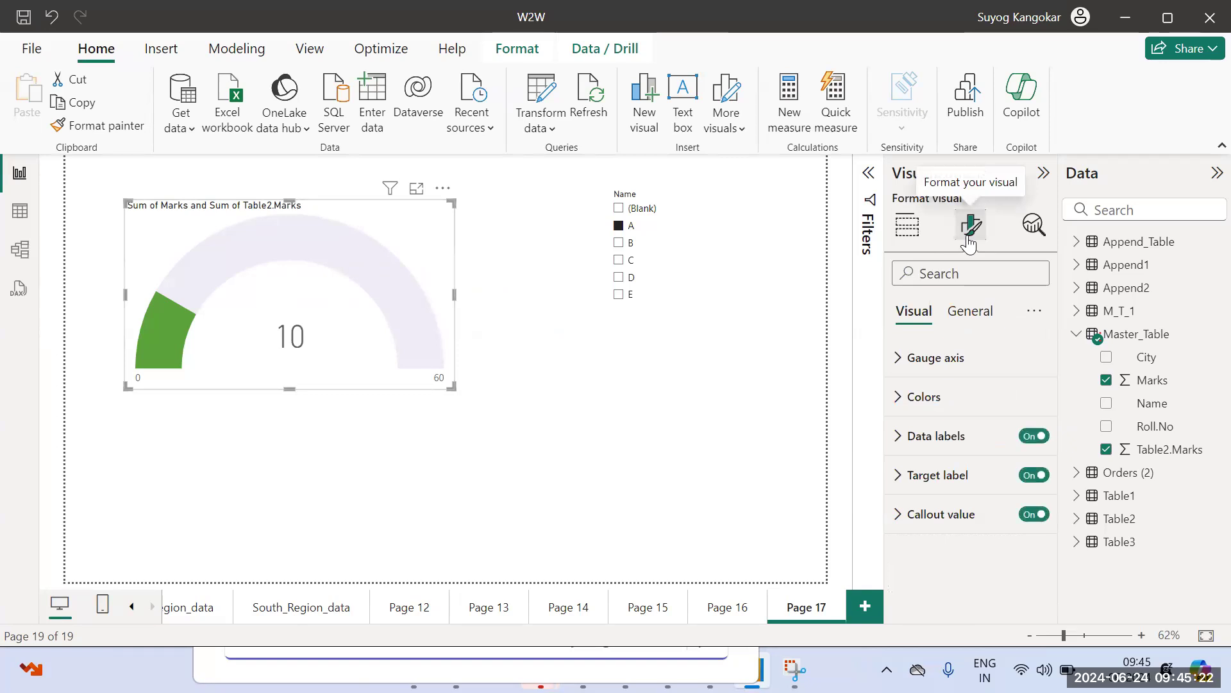
click(916, 395)
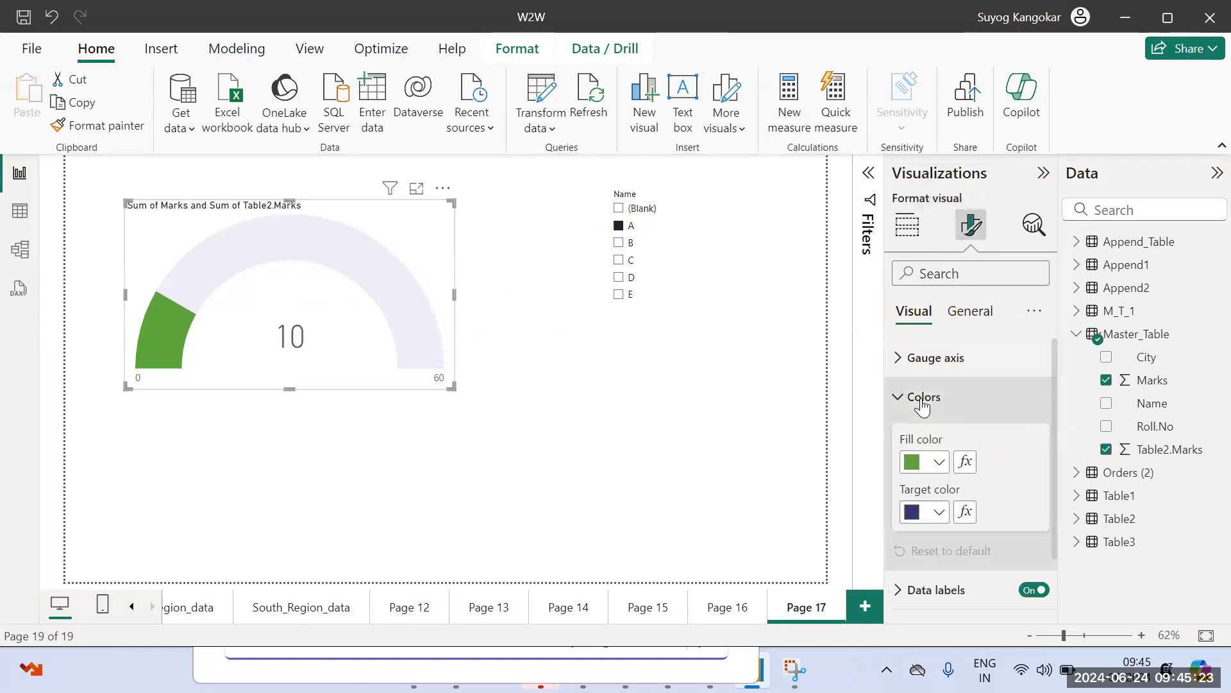
click(940, 461)
click(981, 429)
drag(981, 356, 923, 354)
click(1036, 177)
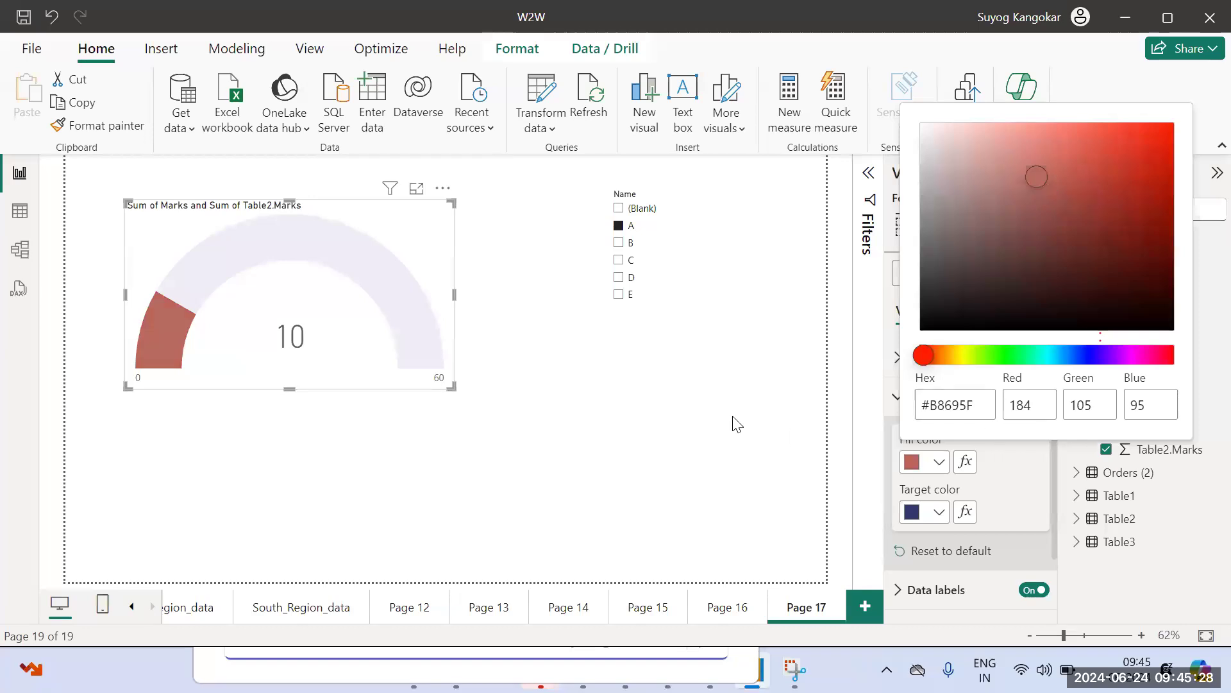
click(717, 422)
click(938, 513)
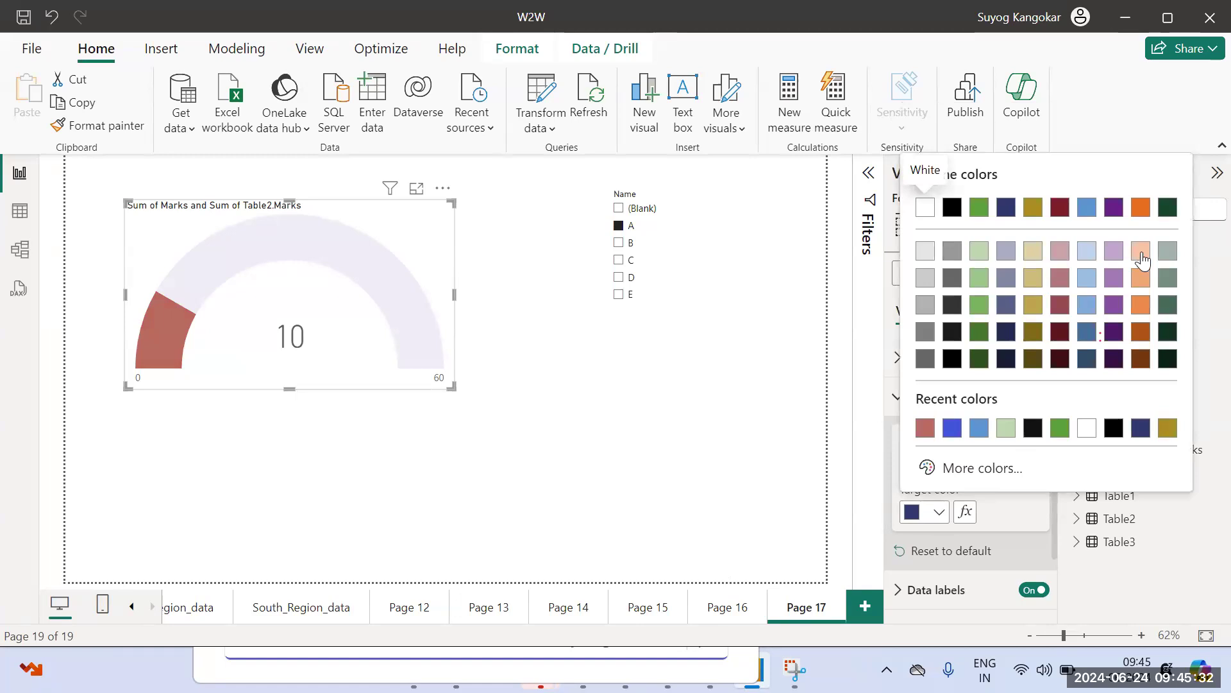
click(978, 204)
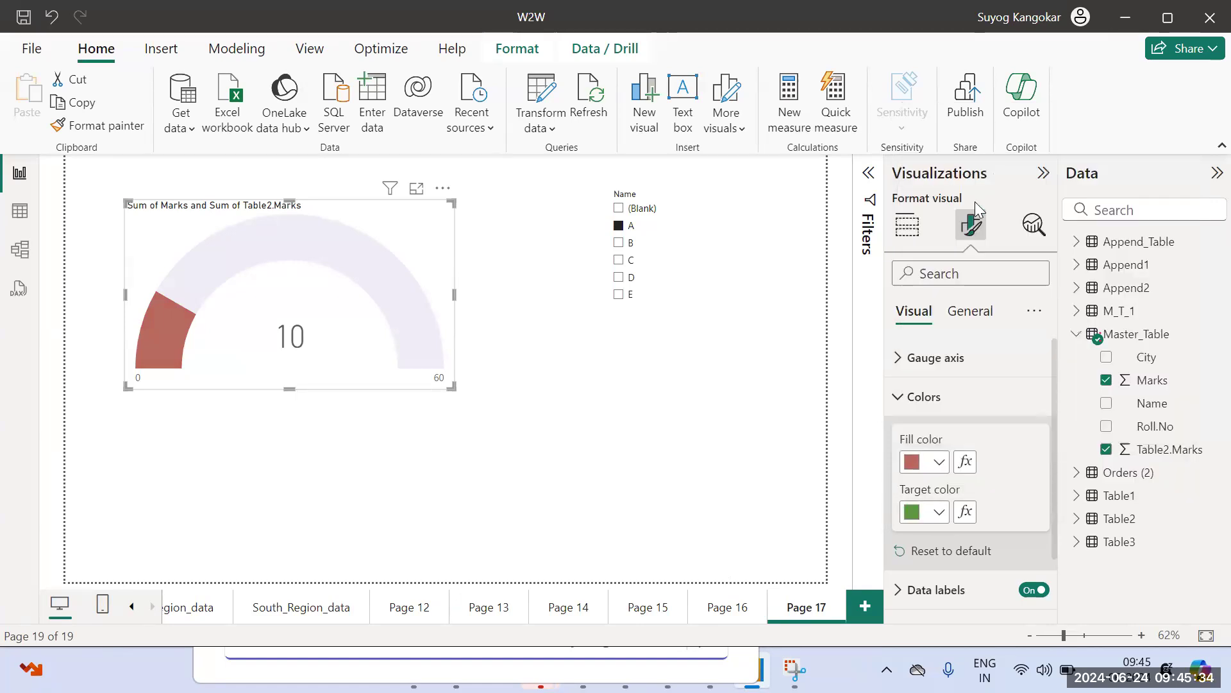
click(652, 390)
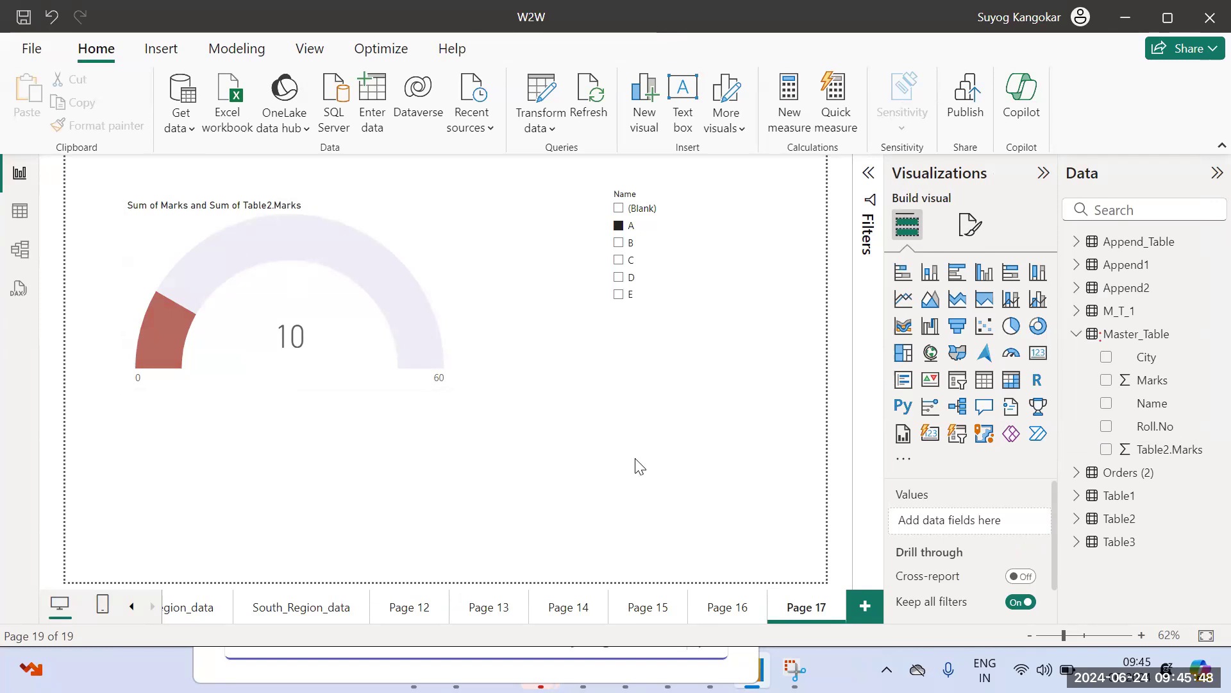
Step: Move the gauge up to the canvas's upper-left corner area and delete the Name slicer
click(446, 237)
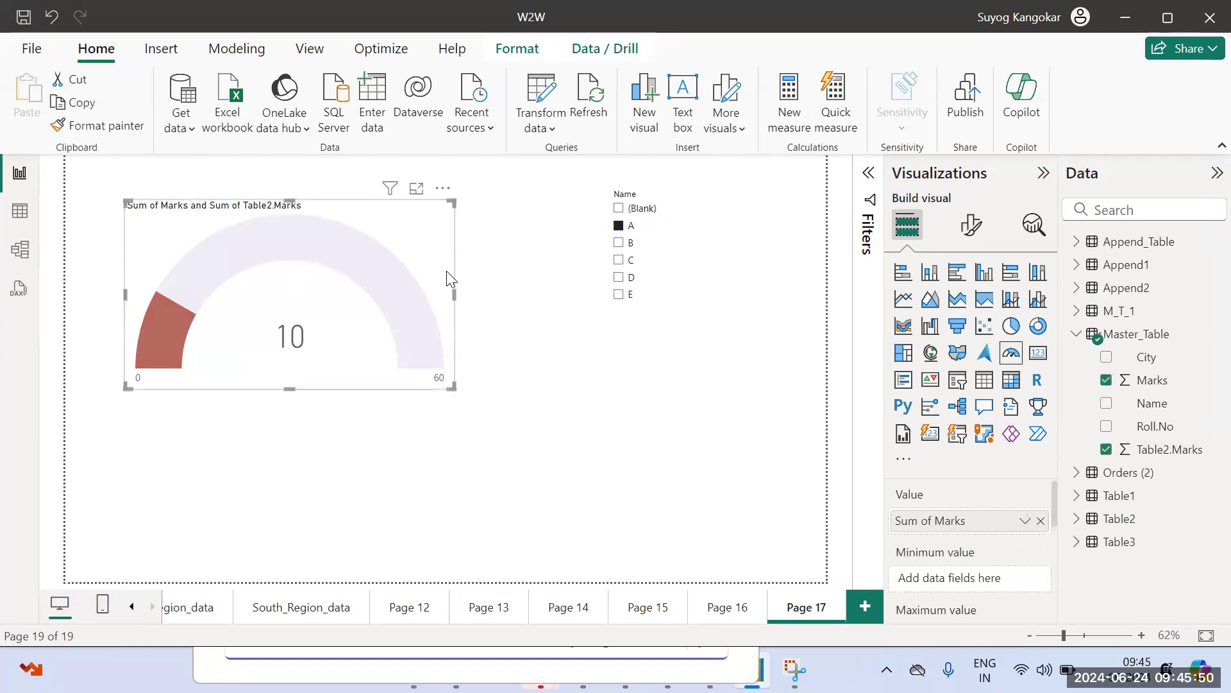
drag(447, 277, 429, 233)
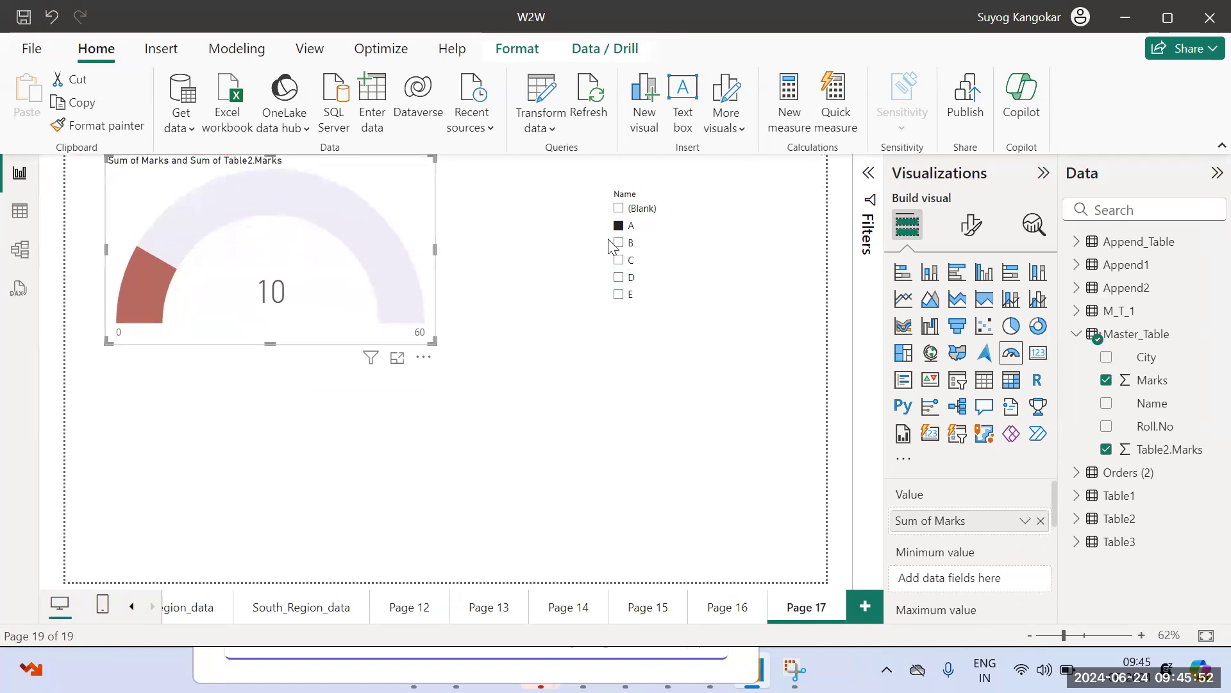
click(673, 242)
key(Delete)
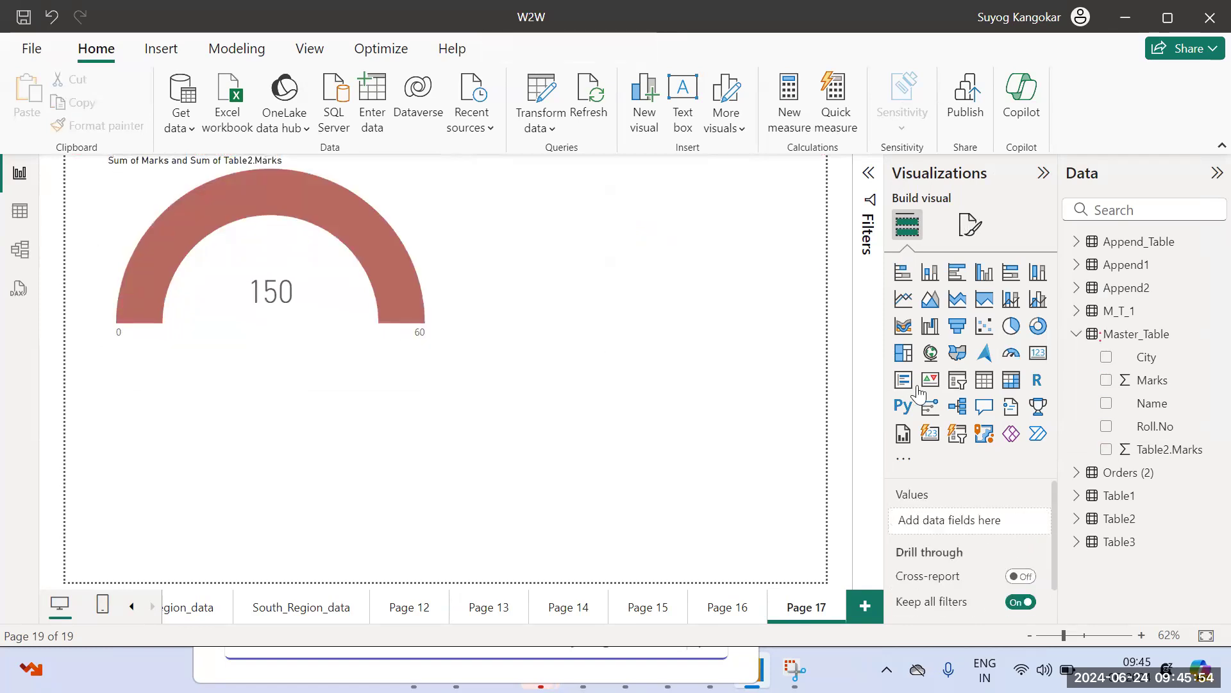
Step: Narrow the gauge to roughly a quarter of its width, keeping it in the canvas's upper-left area
click(424, 250)
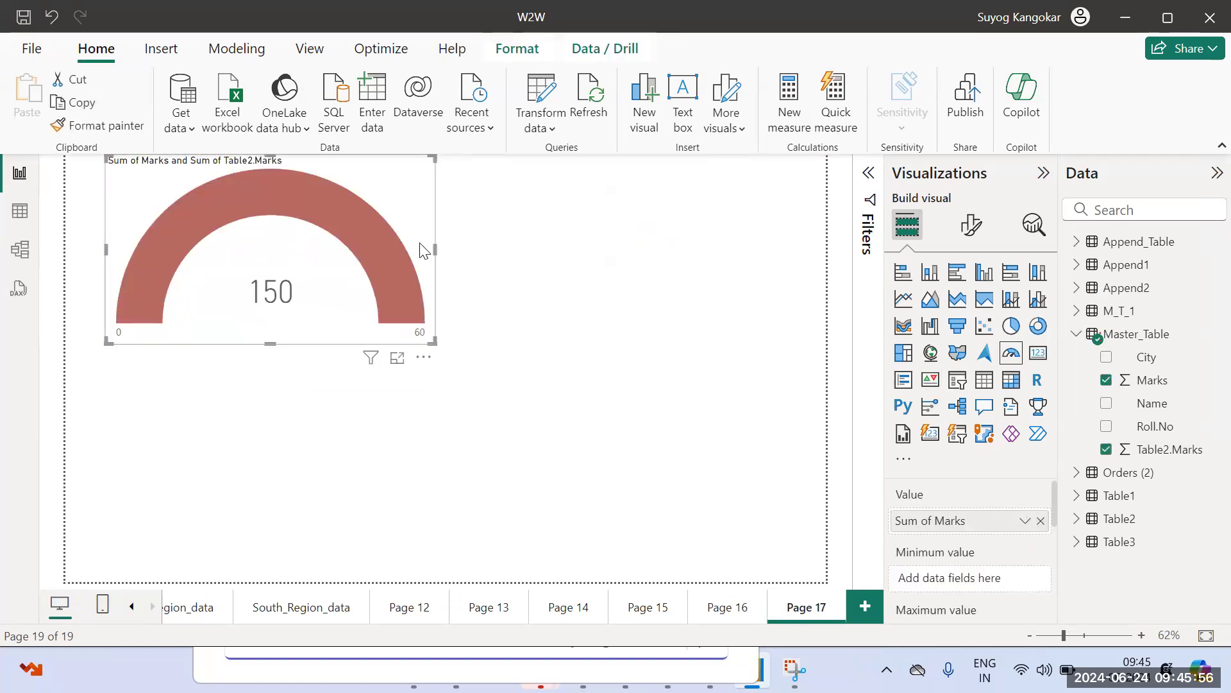
drag(436, 249, 197, 249)
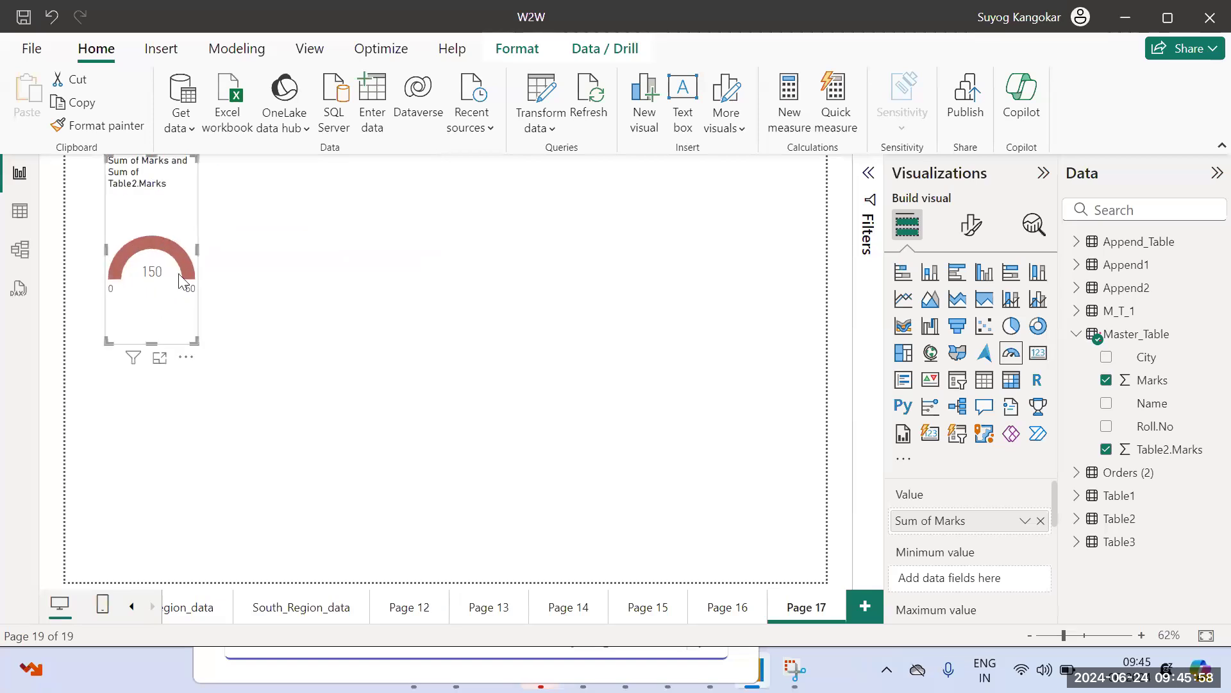
drag(156, 293, 152, 239)
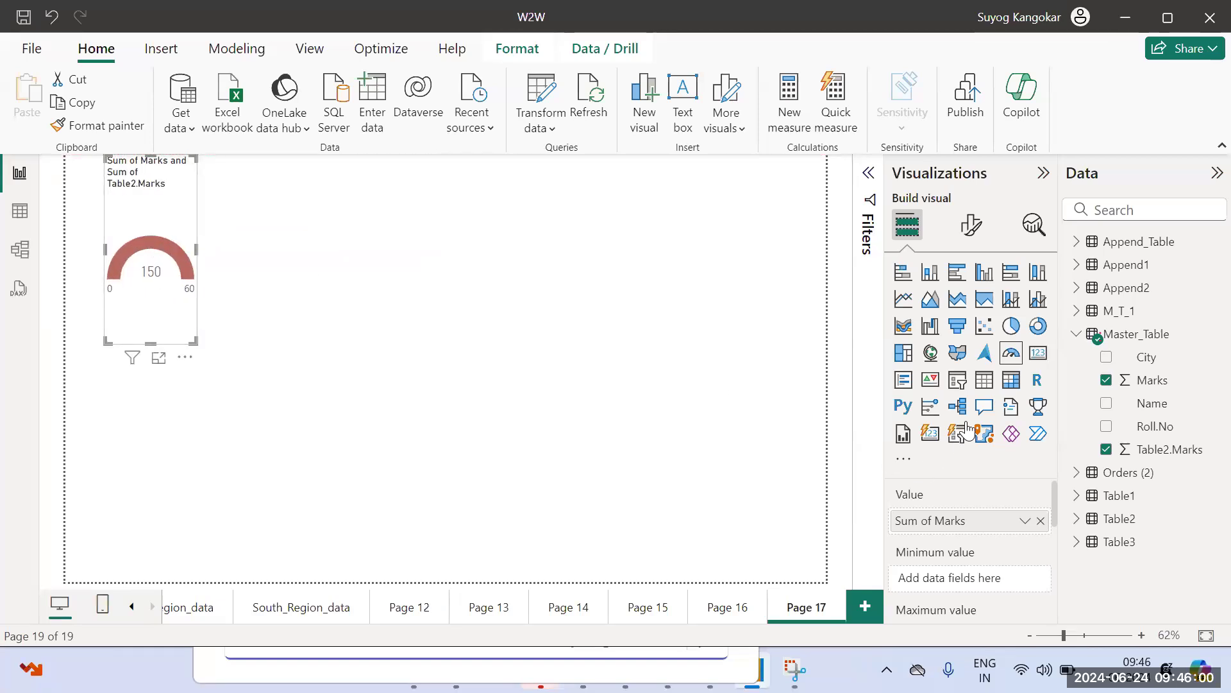
Step: Add an empty decomposition tree visual, increase its height slightly and place it near the middle of the canvas
drag(598, 239, 797, 344)
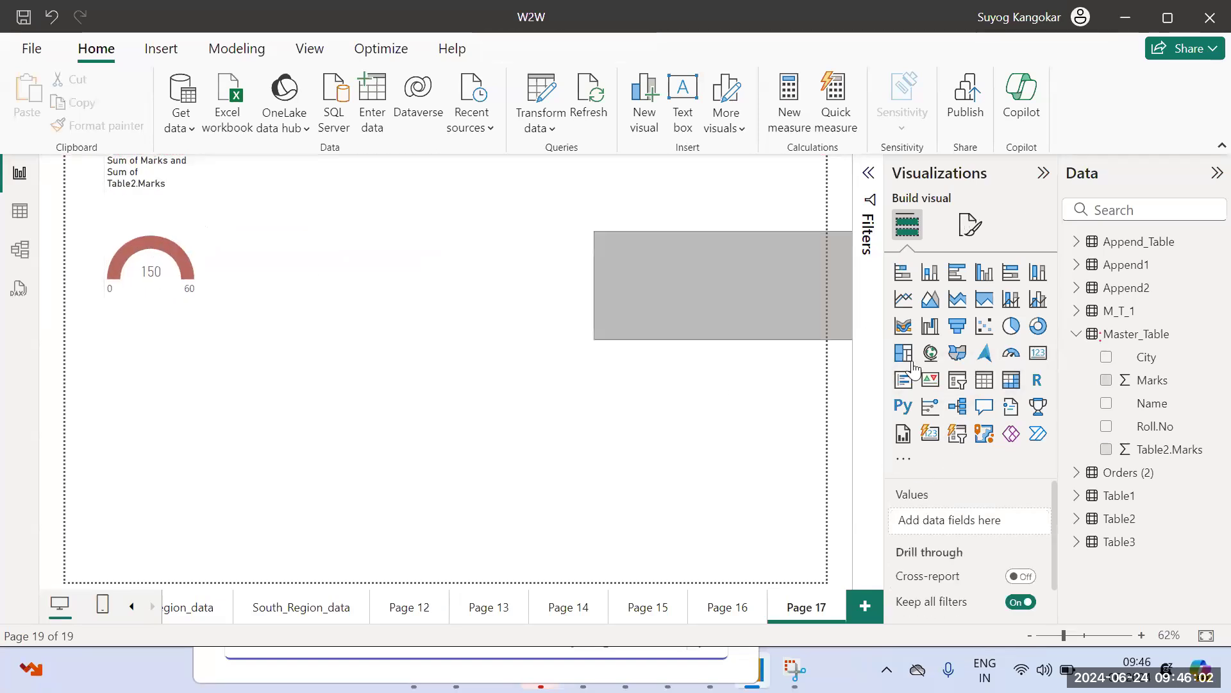
click(957, 406)
drag(192, 416, 763, 321)
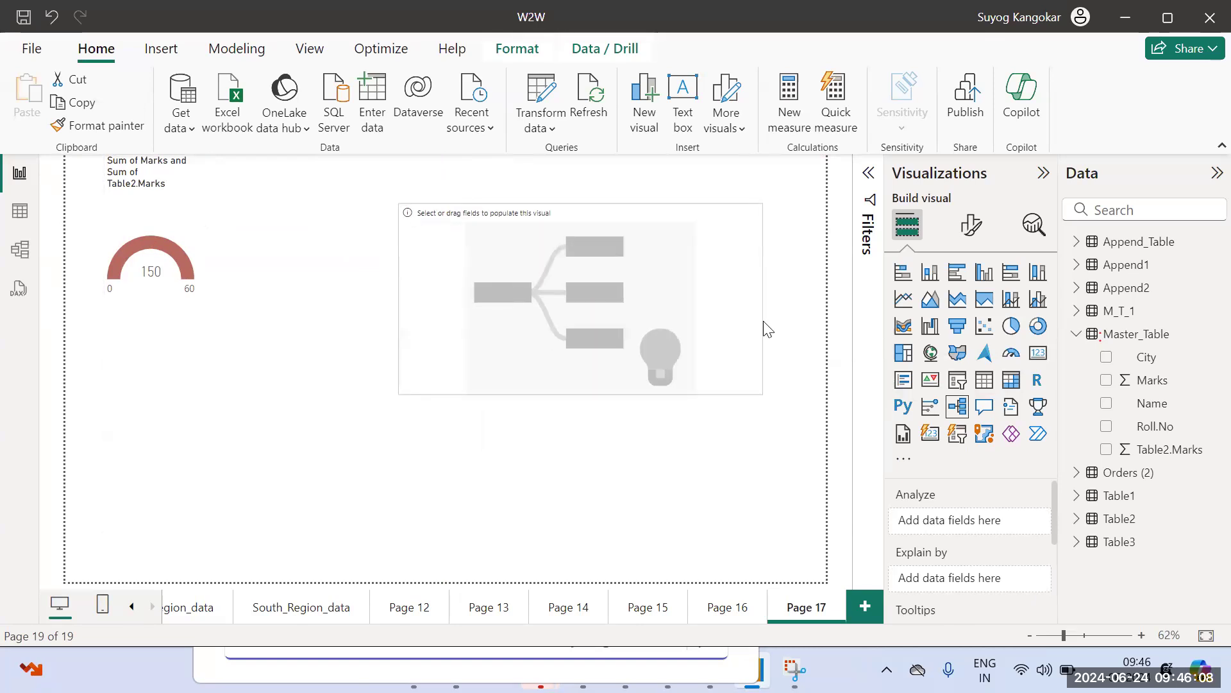
drag(580, 391, 578, 422)
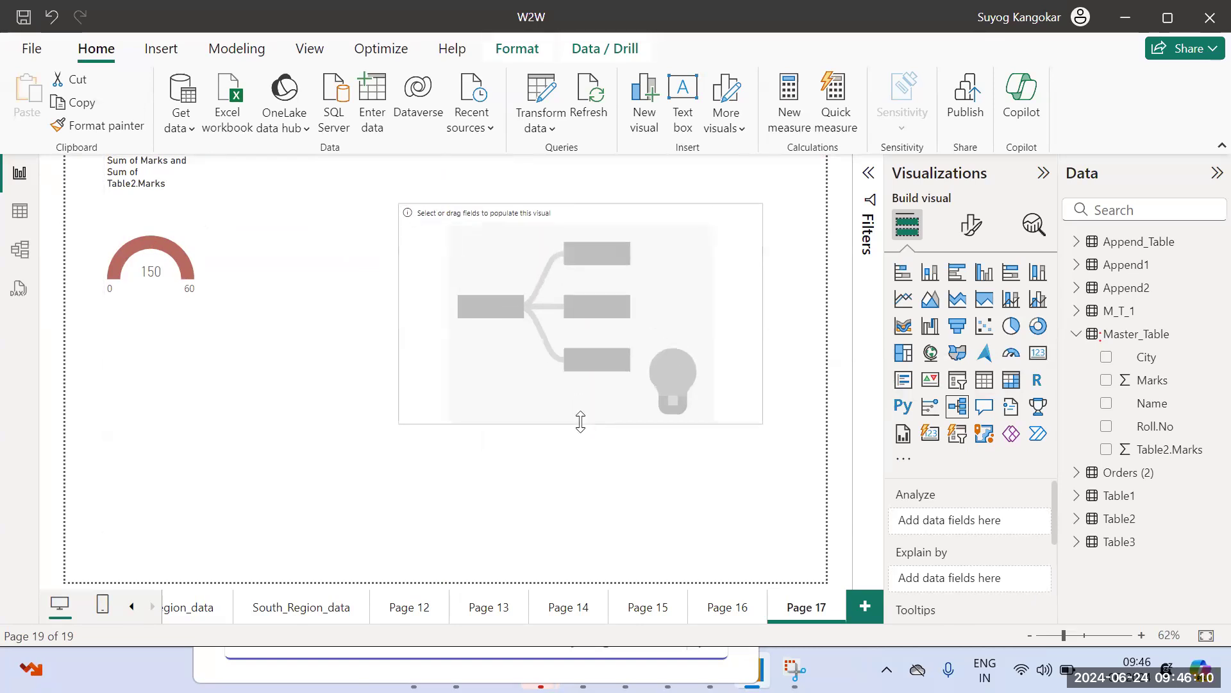
drag(759, 286, 709, 306)
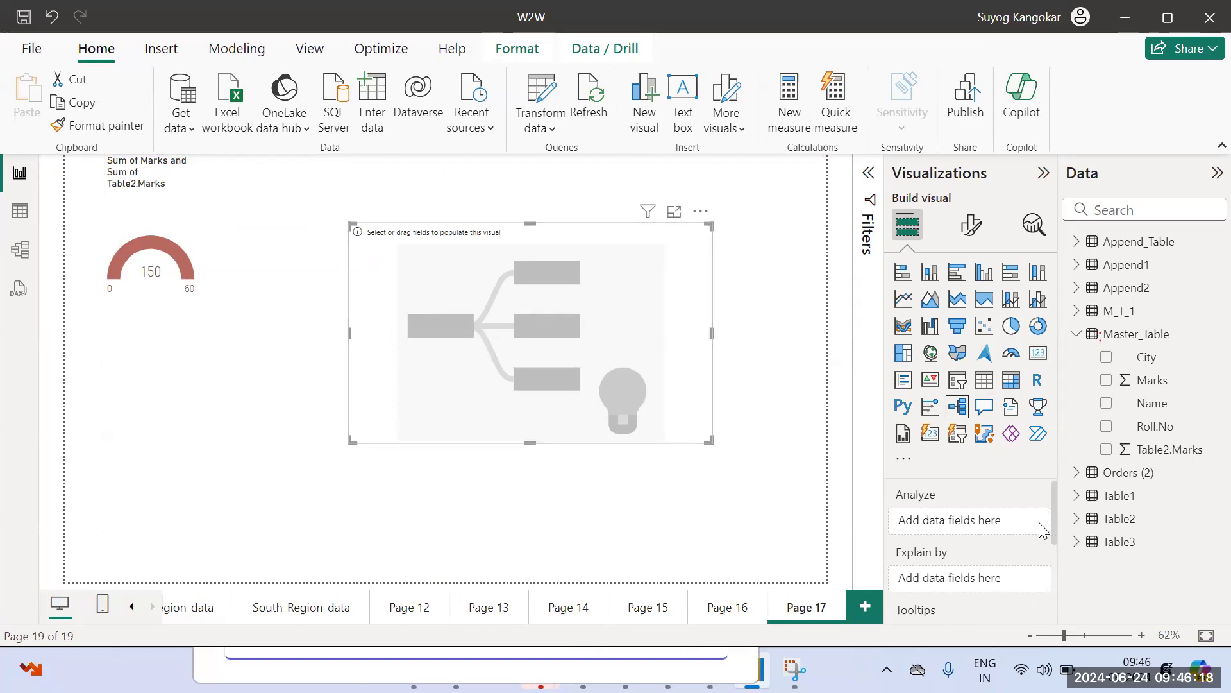
scroll(1055, 526, down, 2)
scroll(1059, 488, up, 1)
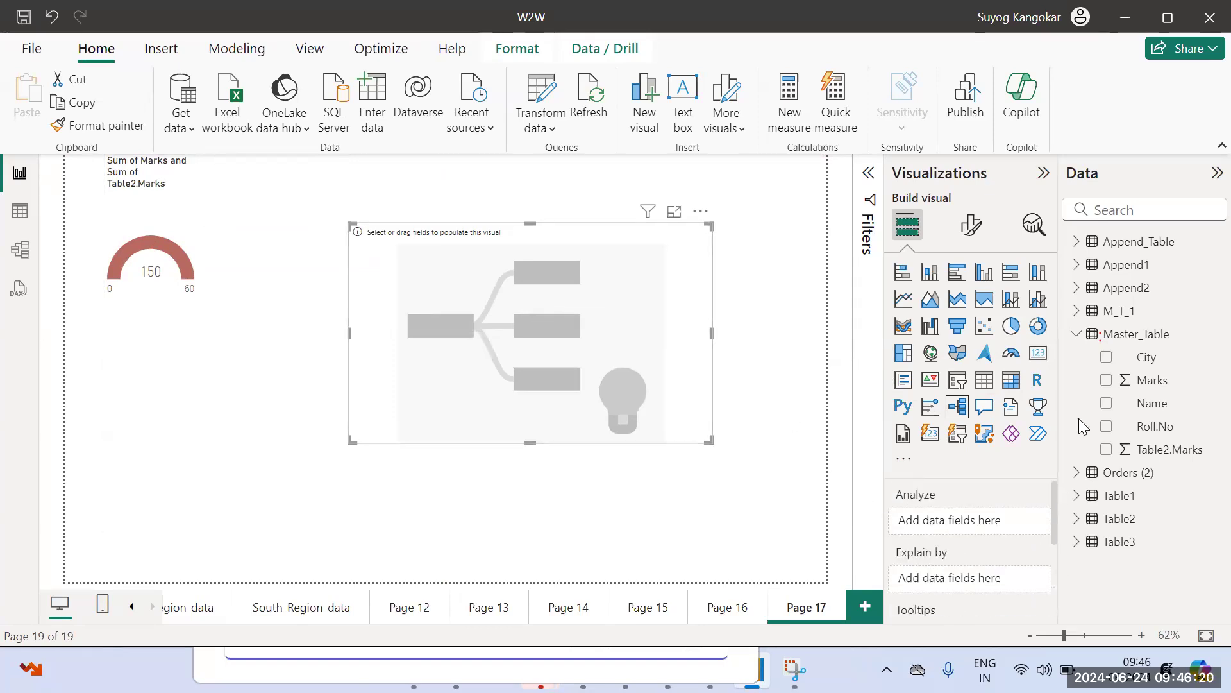
Step: Set the decomposition tree to analyze the count of Category from the Orders (2) table
click(1077, 334)
click(1078, 357)
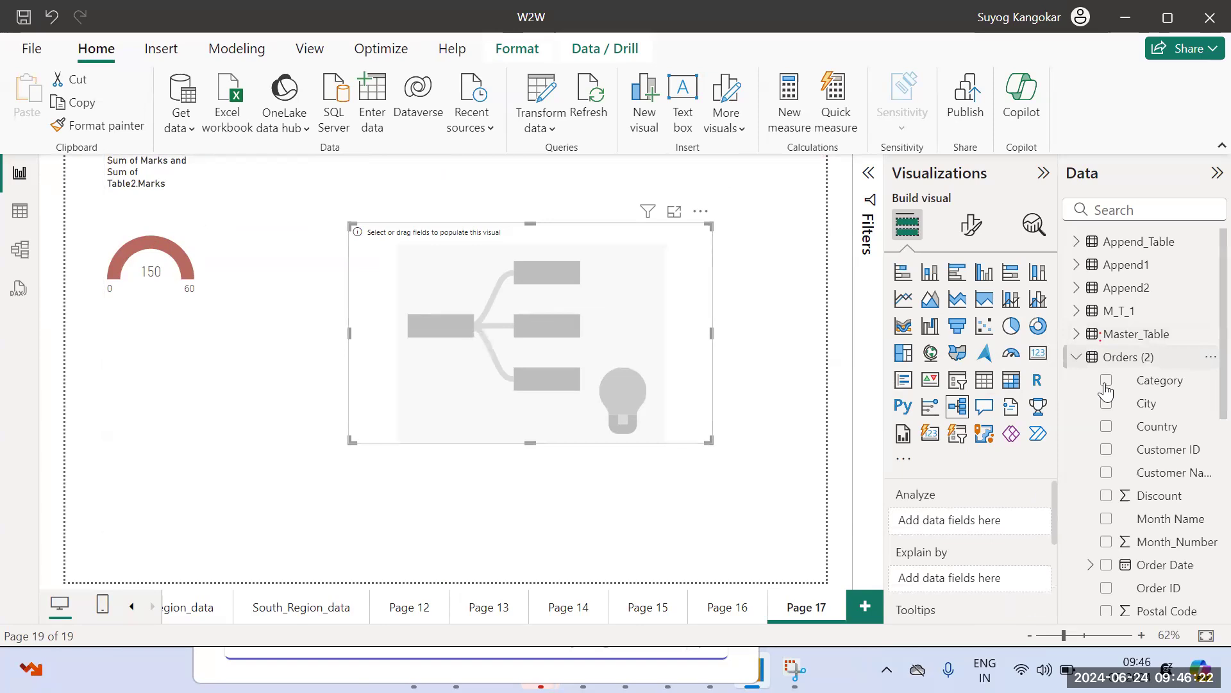
click(1106, 380)
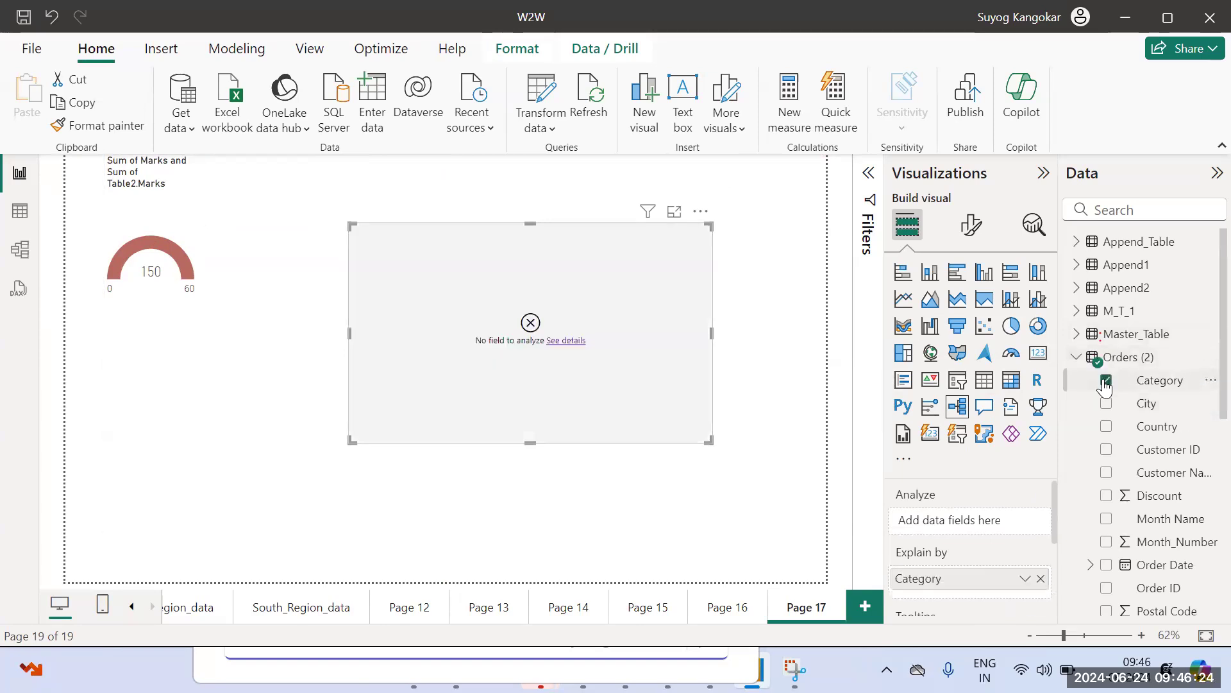
drag(973, 580, 968, 530)
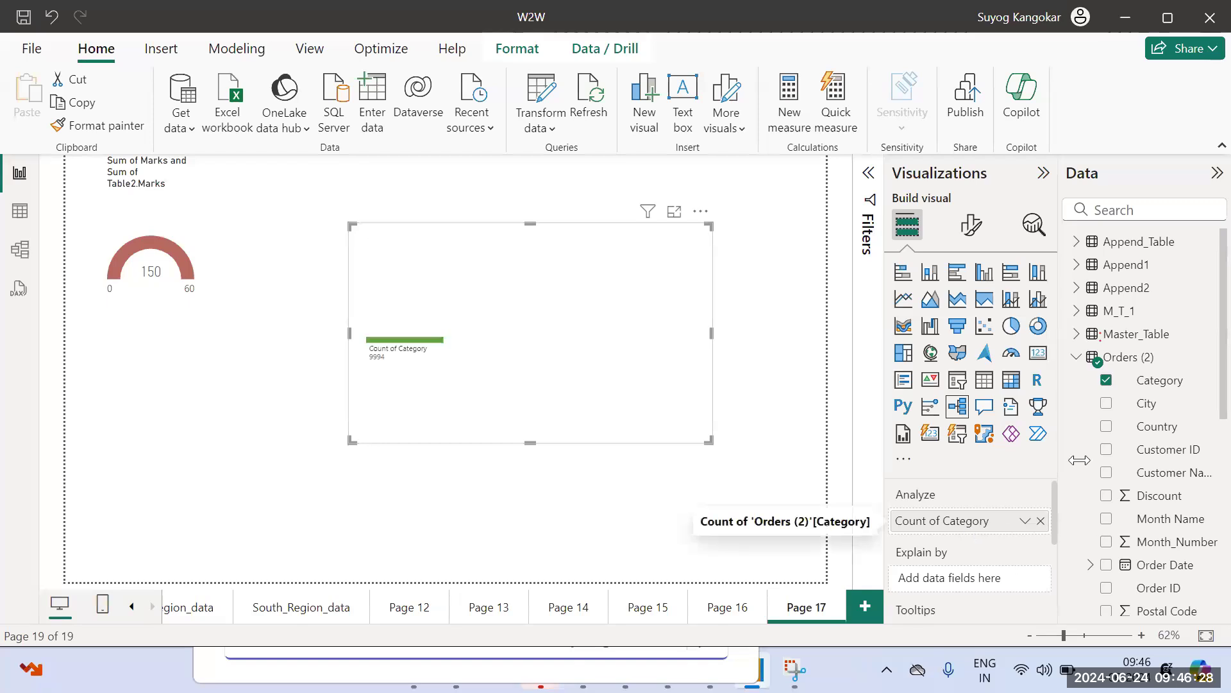
Step: Add Sub-Category as the tree's explain-by field, keeping the count of Category as the analyzed value
scroll(1201, 378, down, 3)
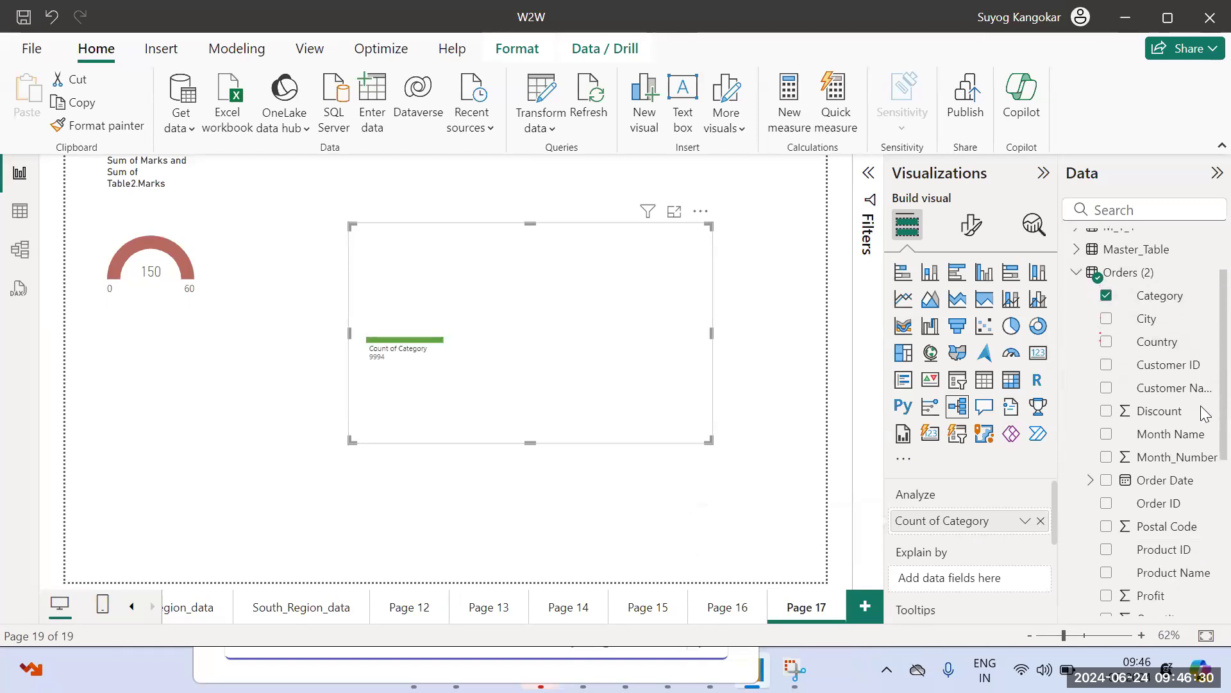
scroll(1204, 489, down, 3)
drag(1172, 523, 1002, 532)
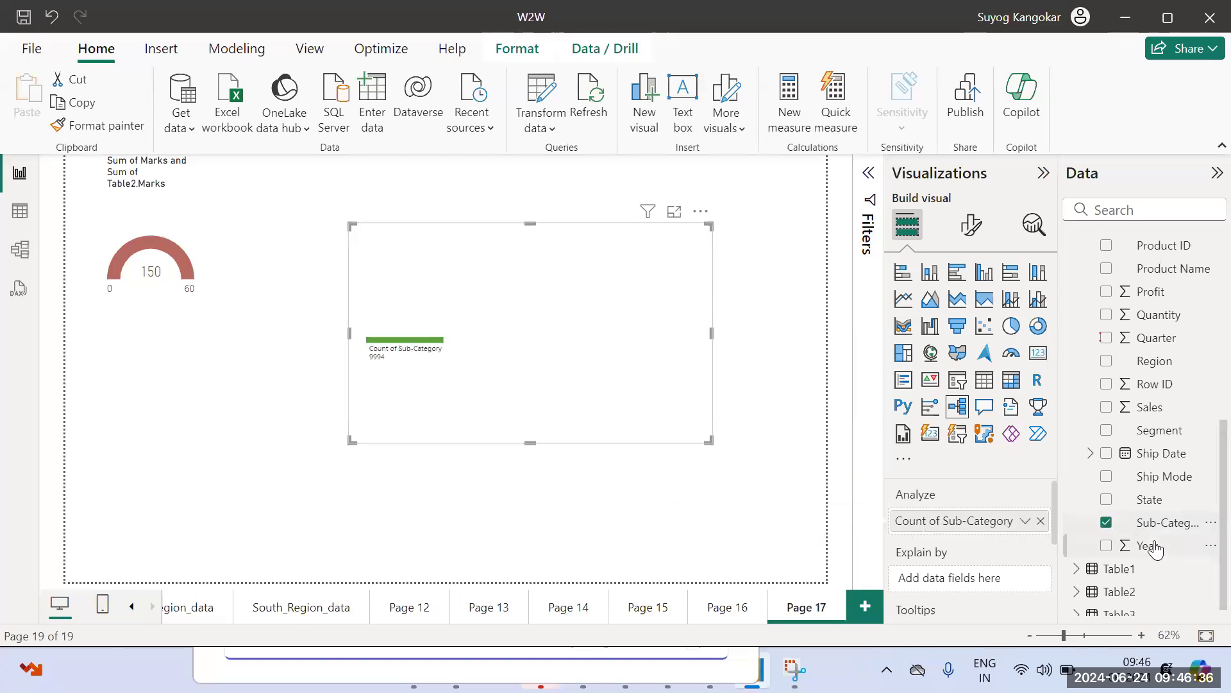
key(ctrl+z)
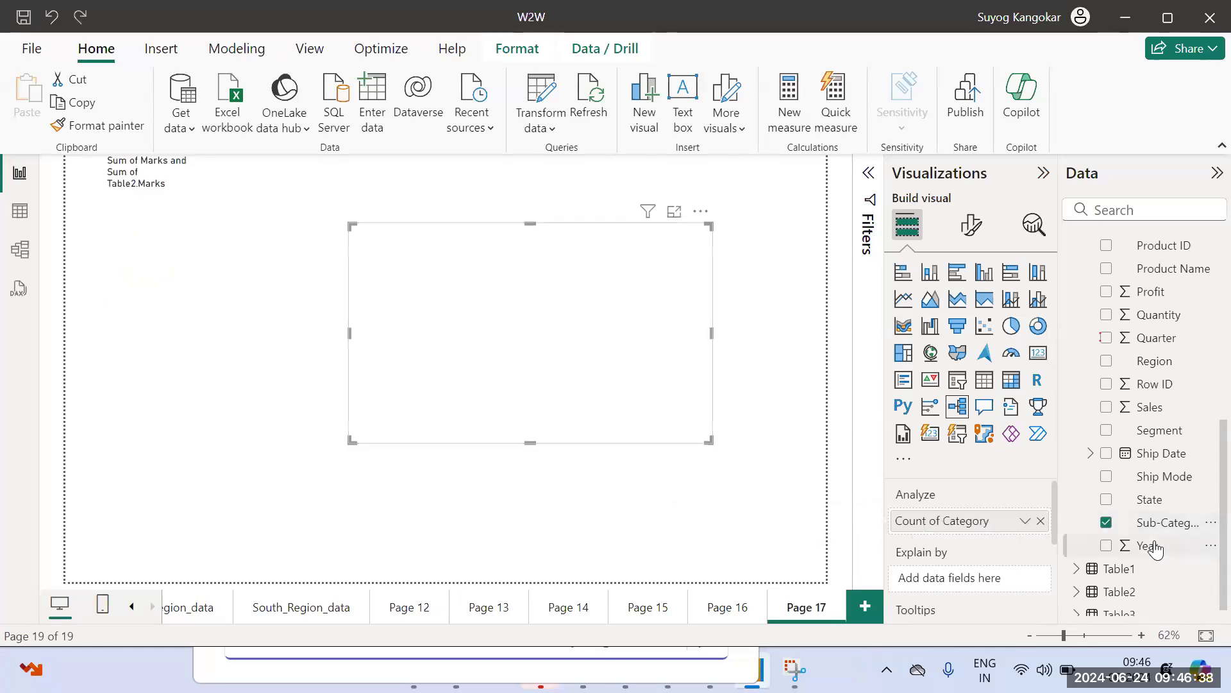
key(ctrl+y)
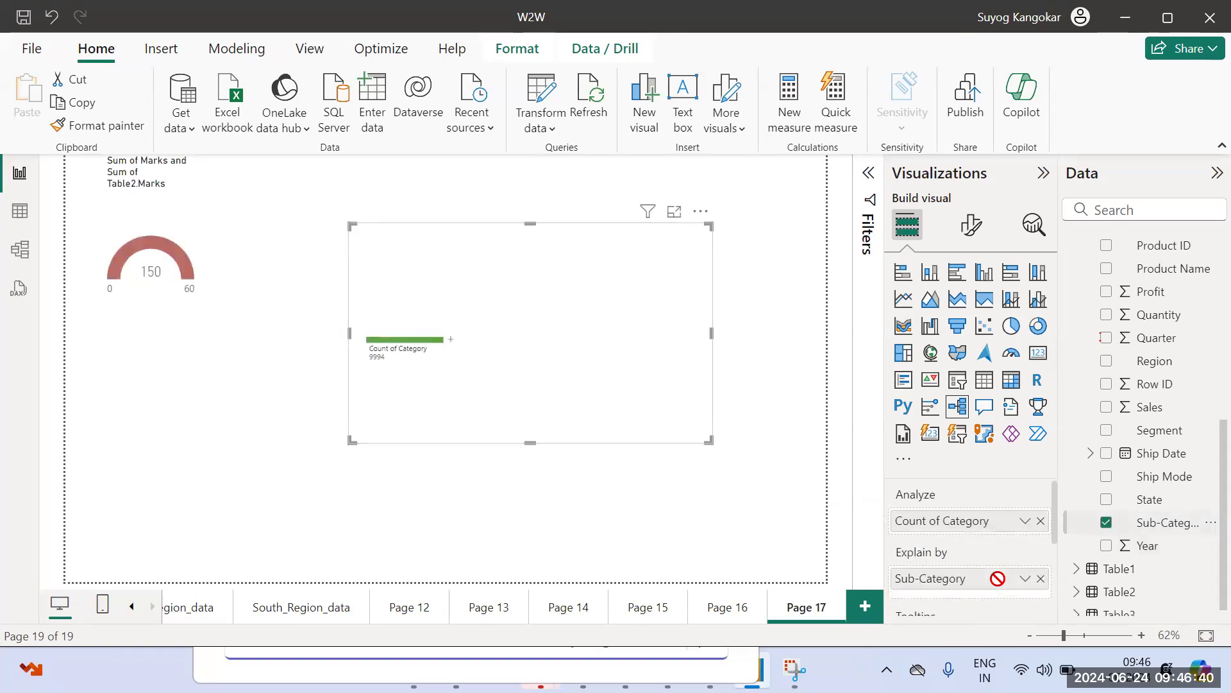
Step: Add Product Name and Region from the Orders (2) table as further explain-by fields
scroll(1205, 443, down, 1)
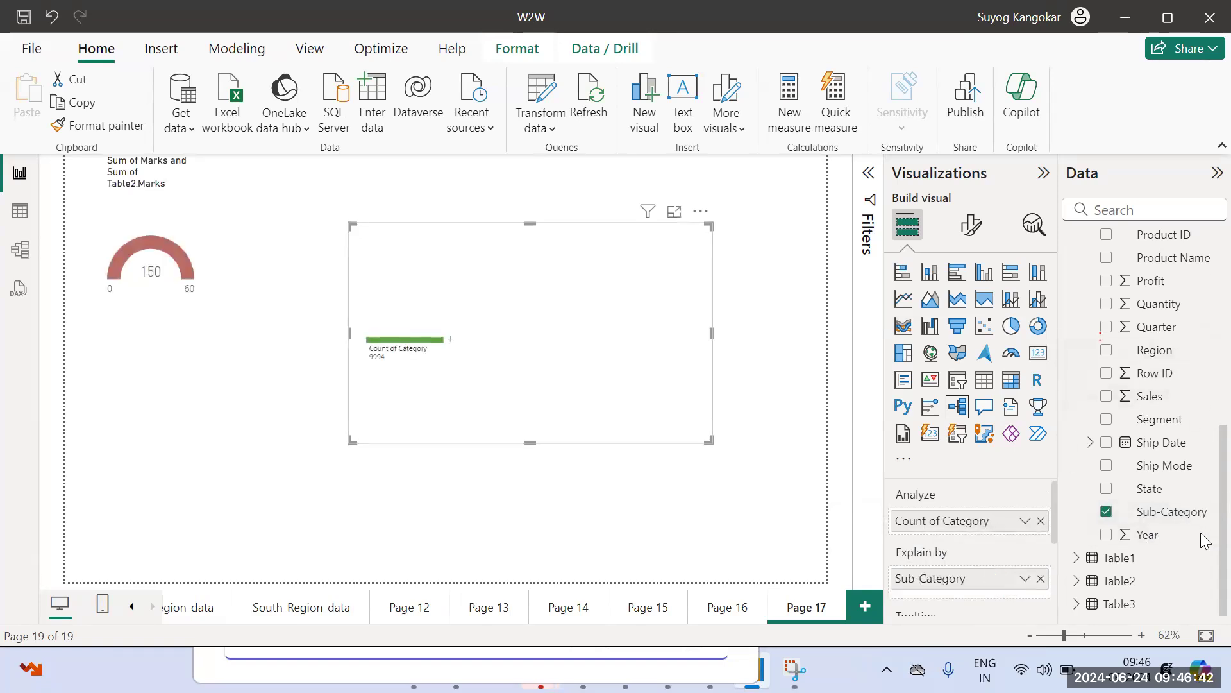
scroll(1055, 518, down, 2)
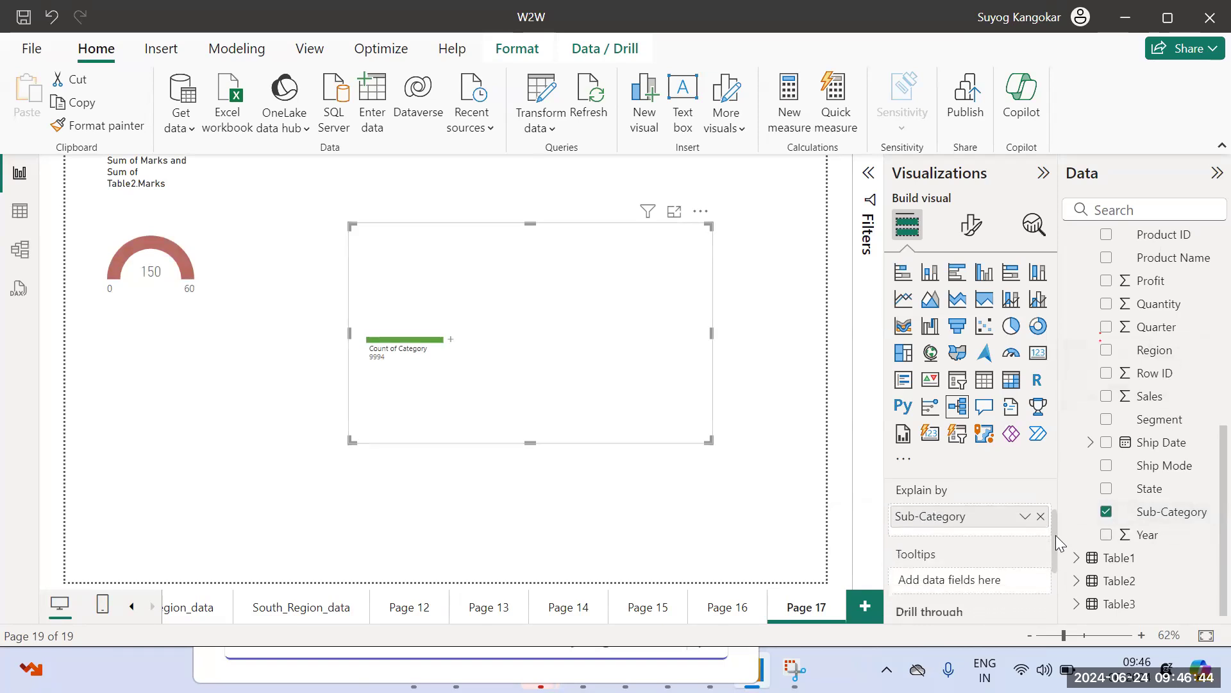
scroll(1052, 508, up, 2)
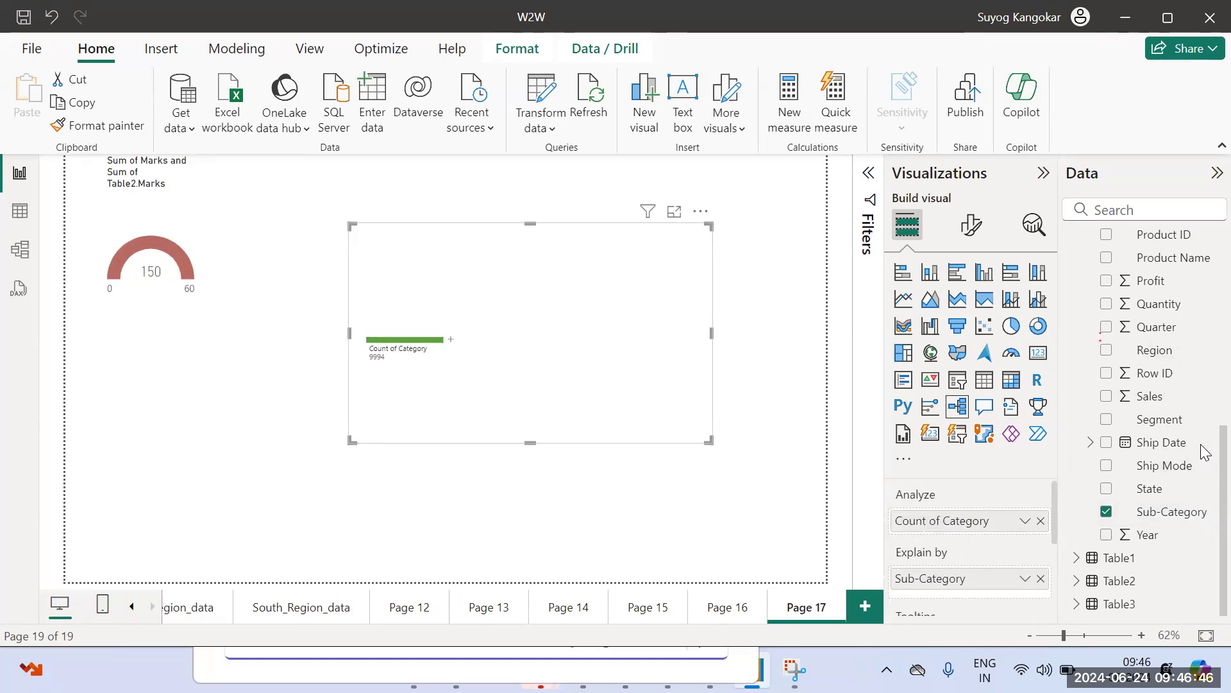
drag(1205, 443, 1194, 329)
drag(1168, 257, 1000, 590)
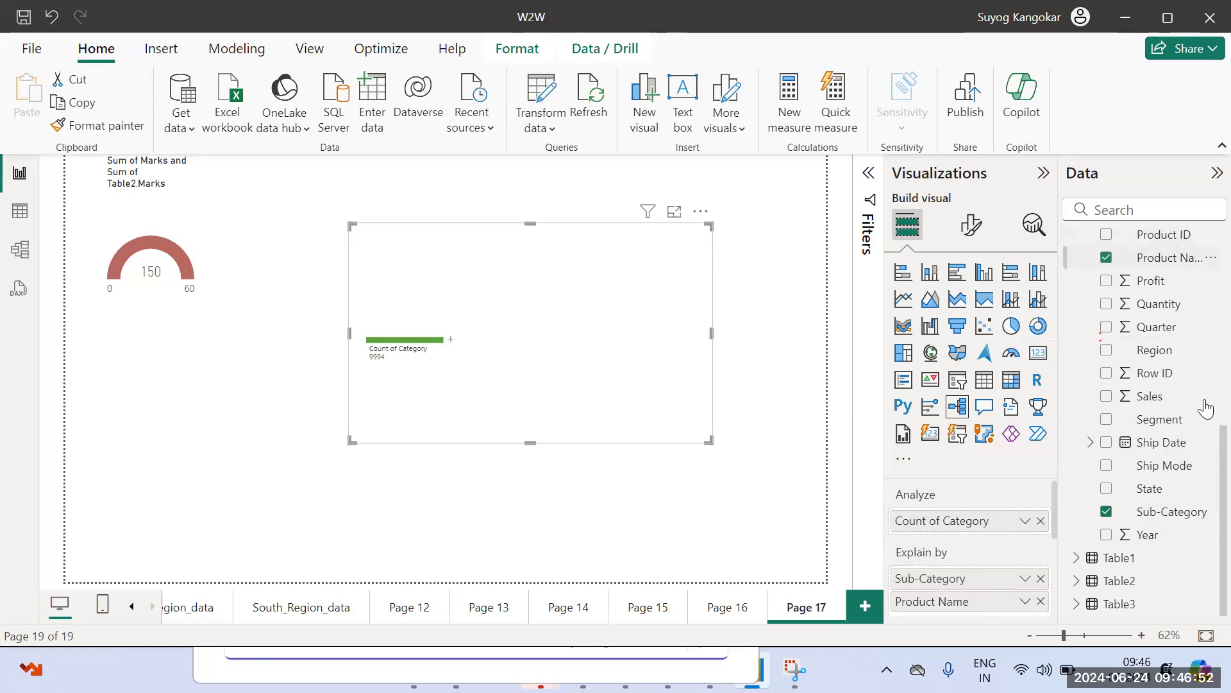
drag(1135, 352, 994, 587)
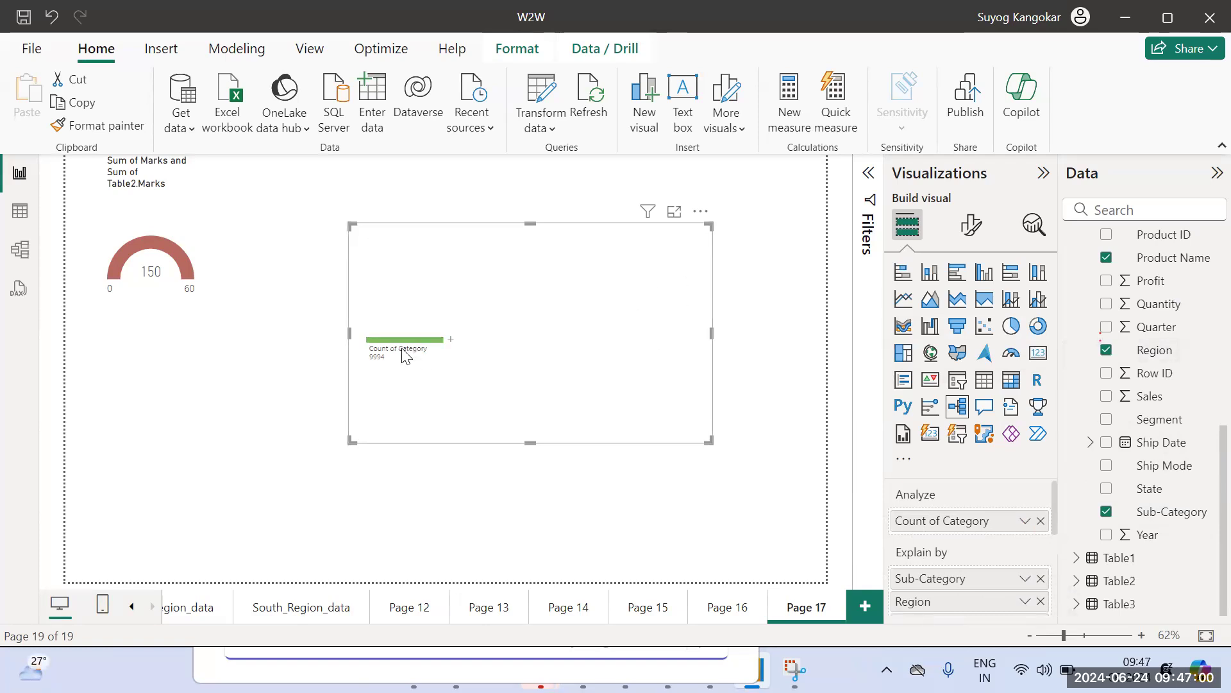
Step: Break the Count of Category root down by Region and extend the visual's height downward
click(452, 341)
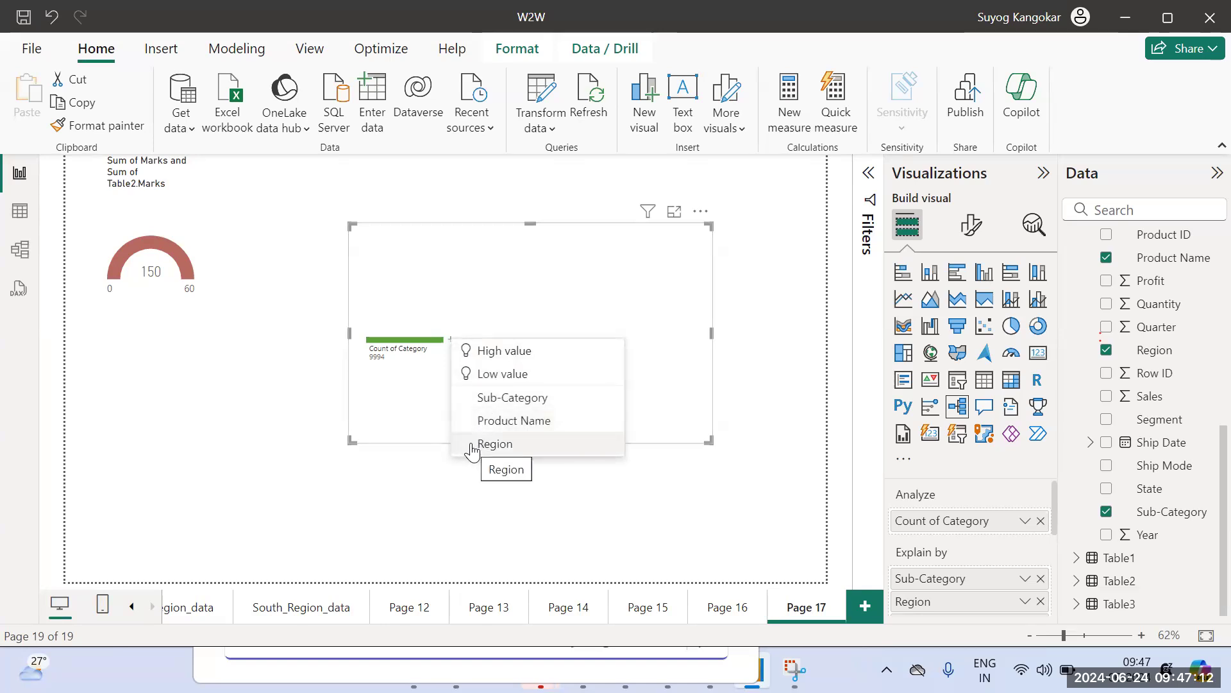
click(498, 447)
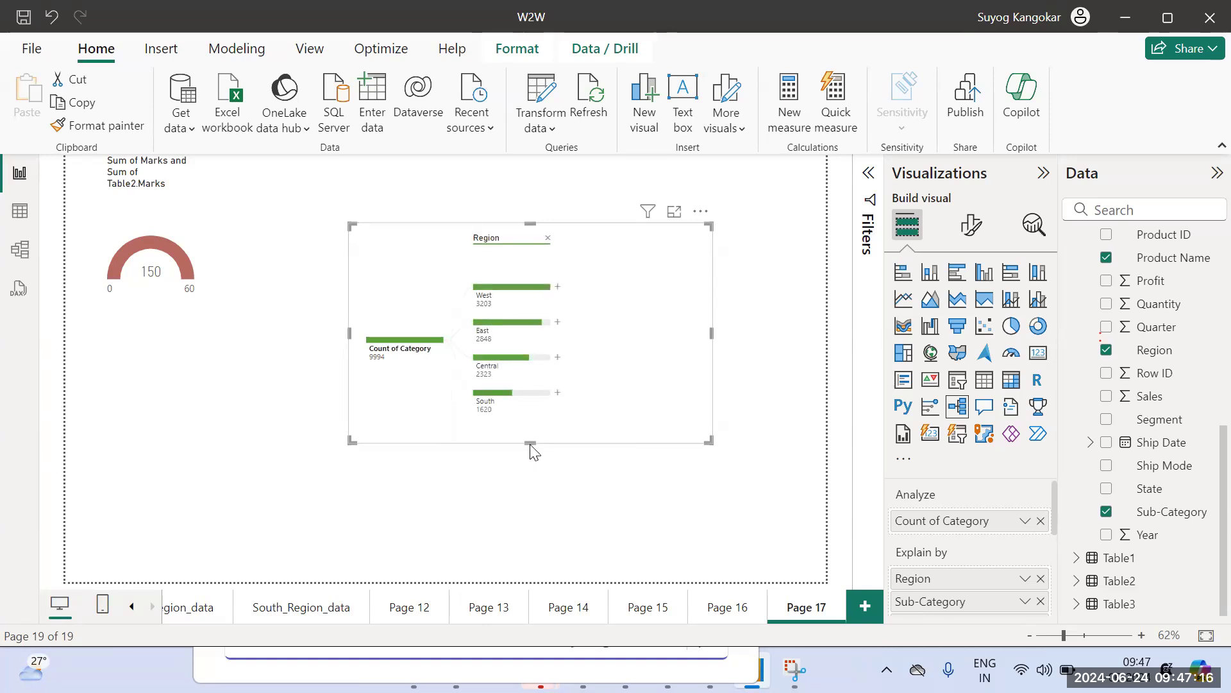
drag(530, 442, 555, 543)
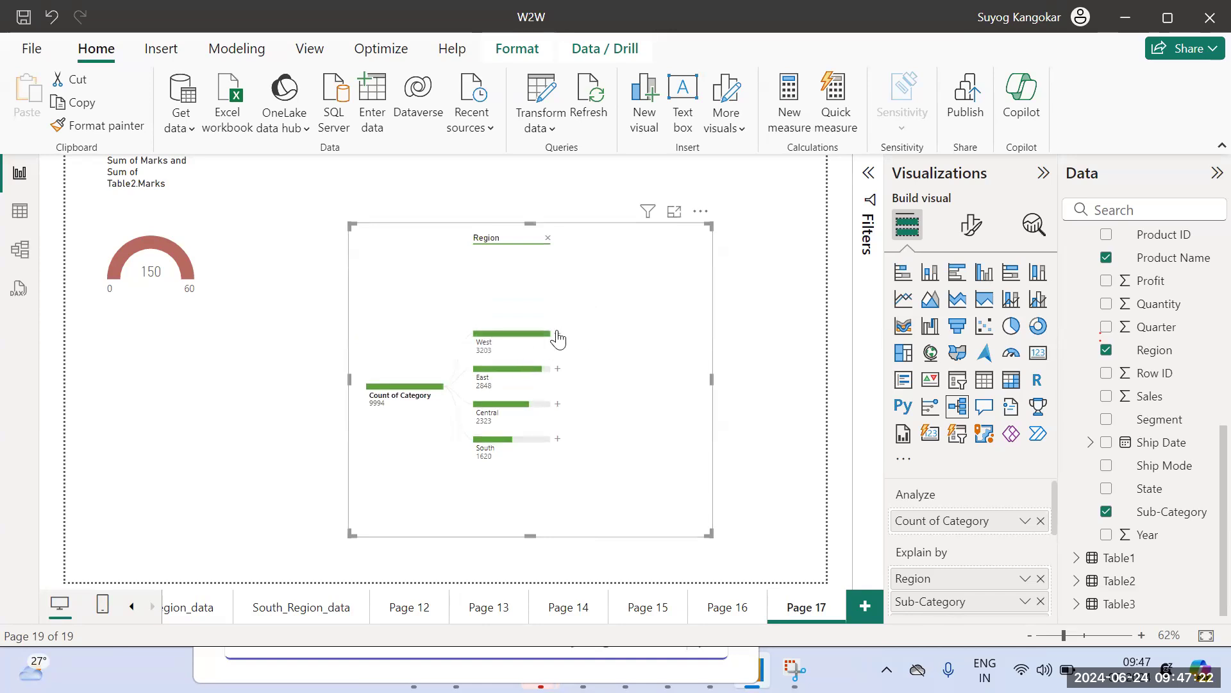
Step: Break the West region down by Sub-Category and enlarge the tree to fill the canvas area beside the gauge
click(558, 335)
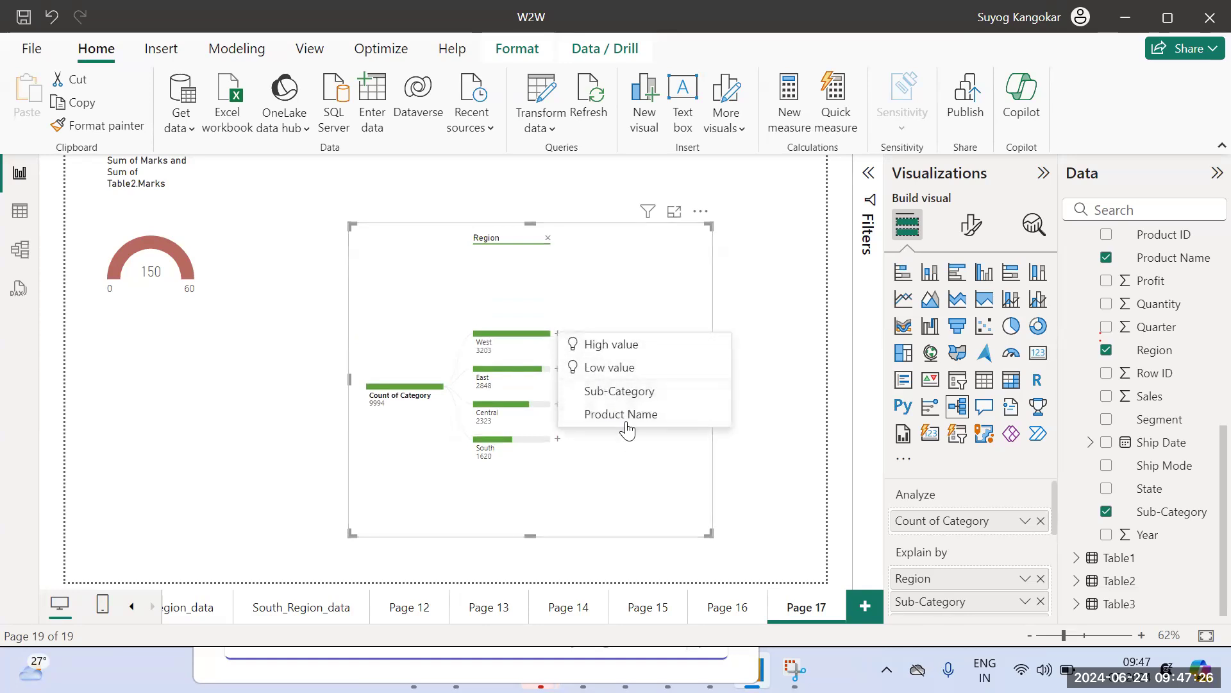
click(622, 390)
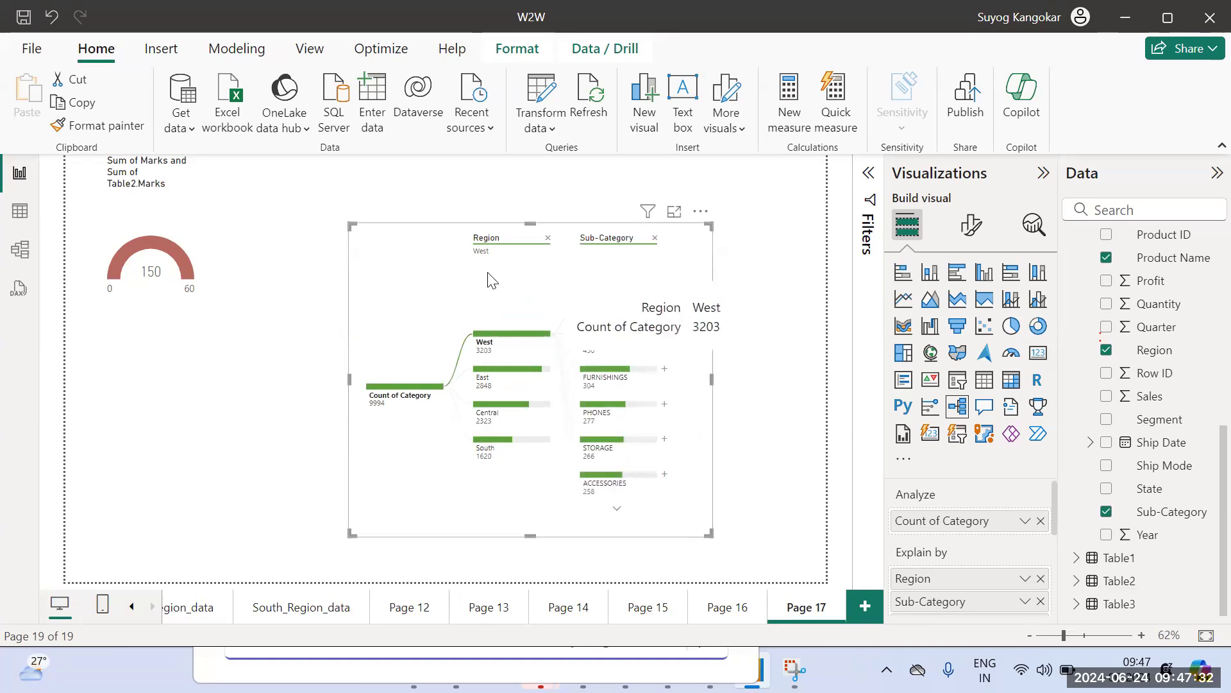
drag(319, 195, 276, 175)
drag(688, 342, 851, 332)
drag(537, 486, 530, 573)
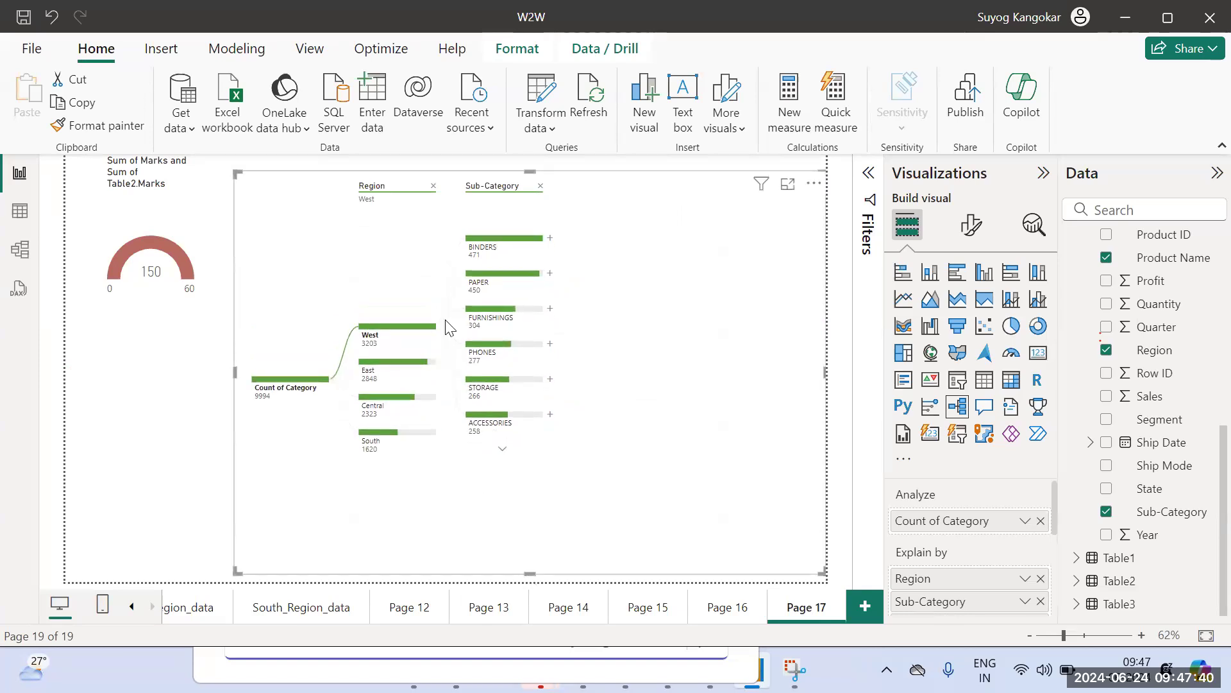
Step: Compare the Sub-Category breakdowns of the South, Central, East and West regions in the tree
click(417, 440)
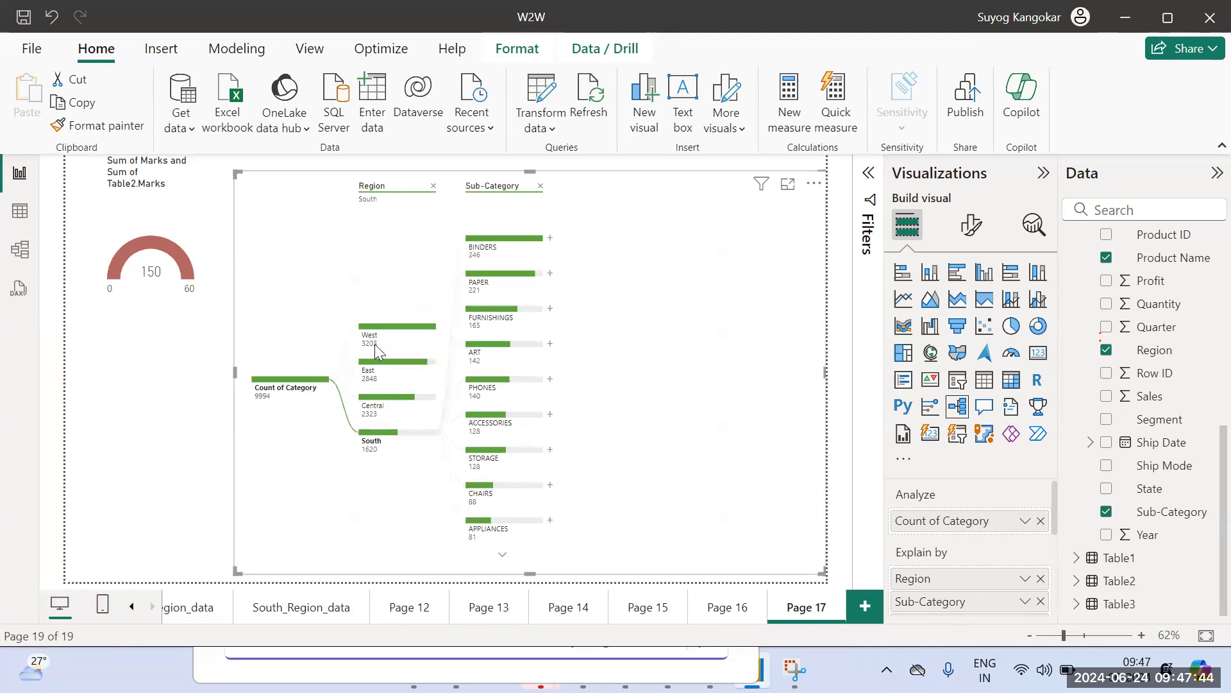
click(388, 397)
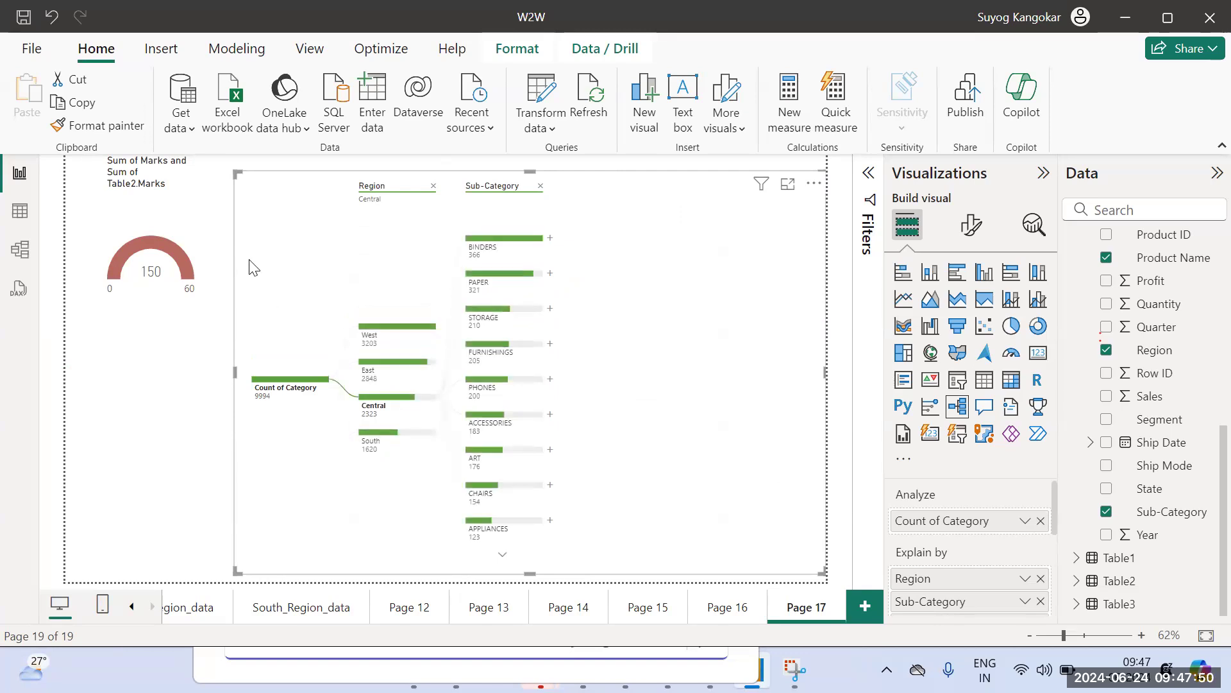
click(376, 363)
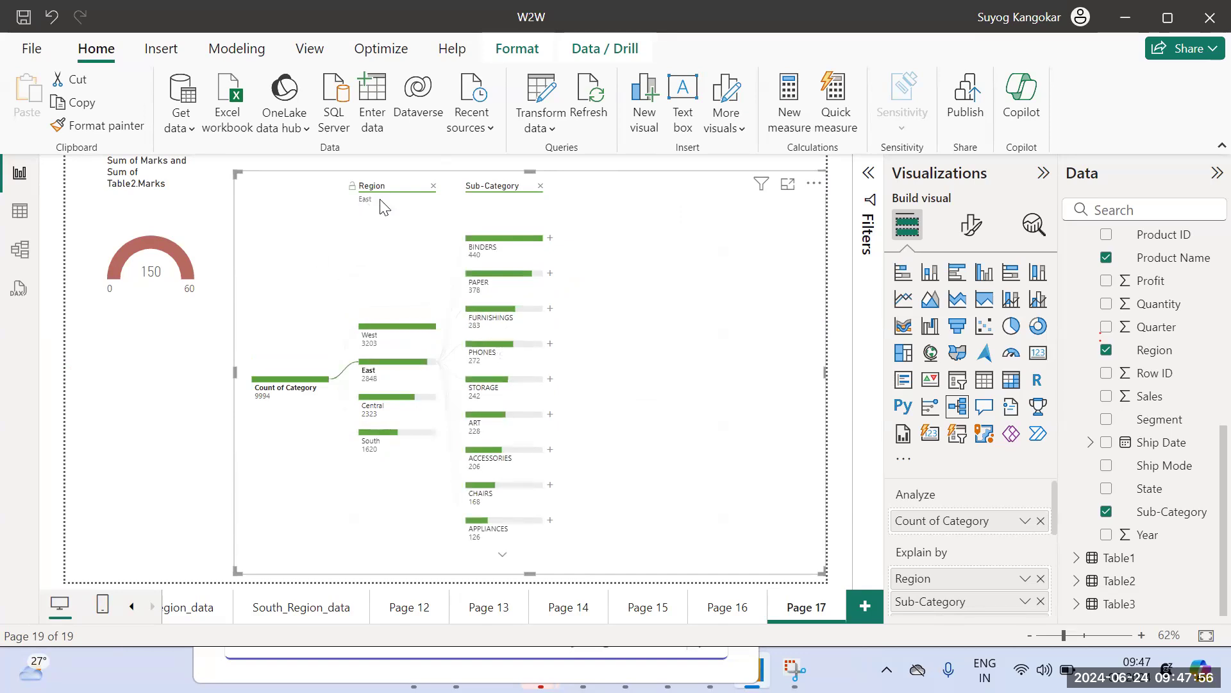
click(374, 328)
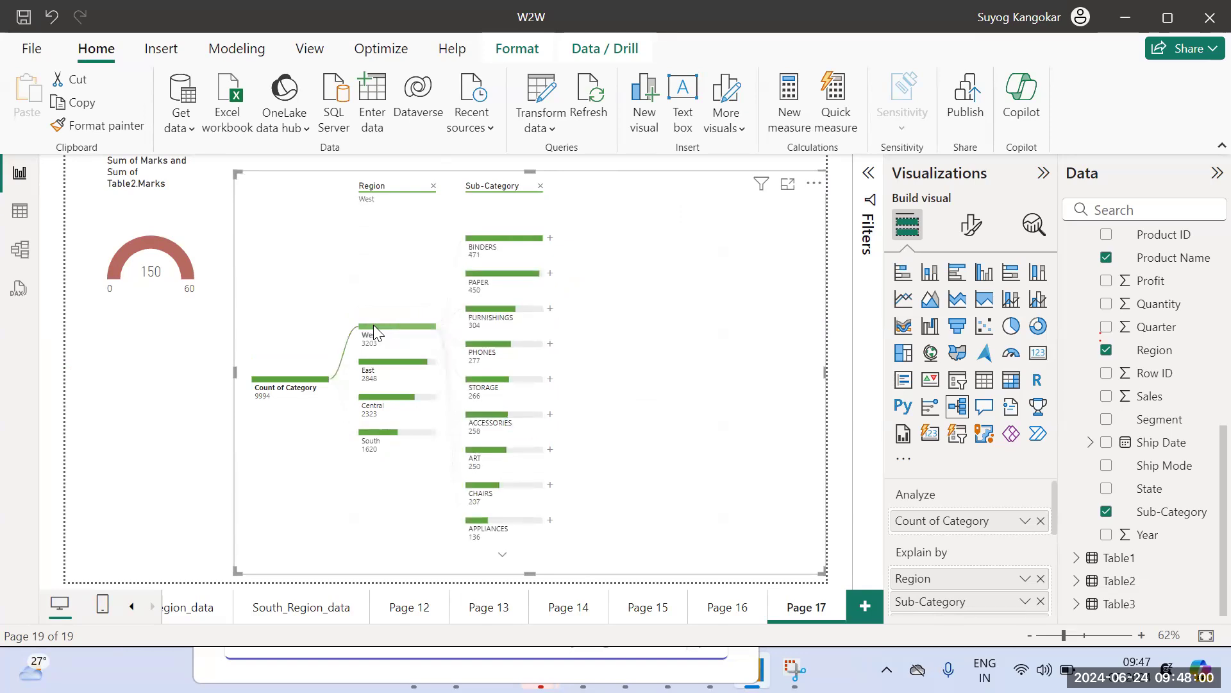
Step: Break BINDERS under West down by Product Name and page through its products
click(550, 239)
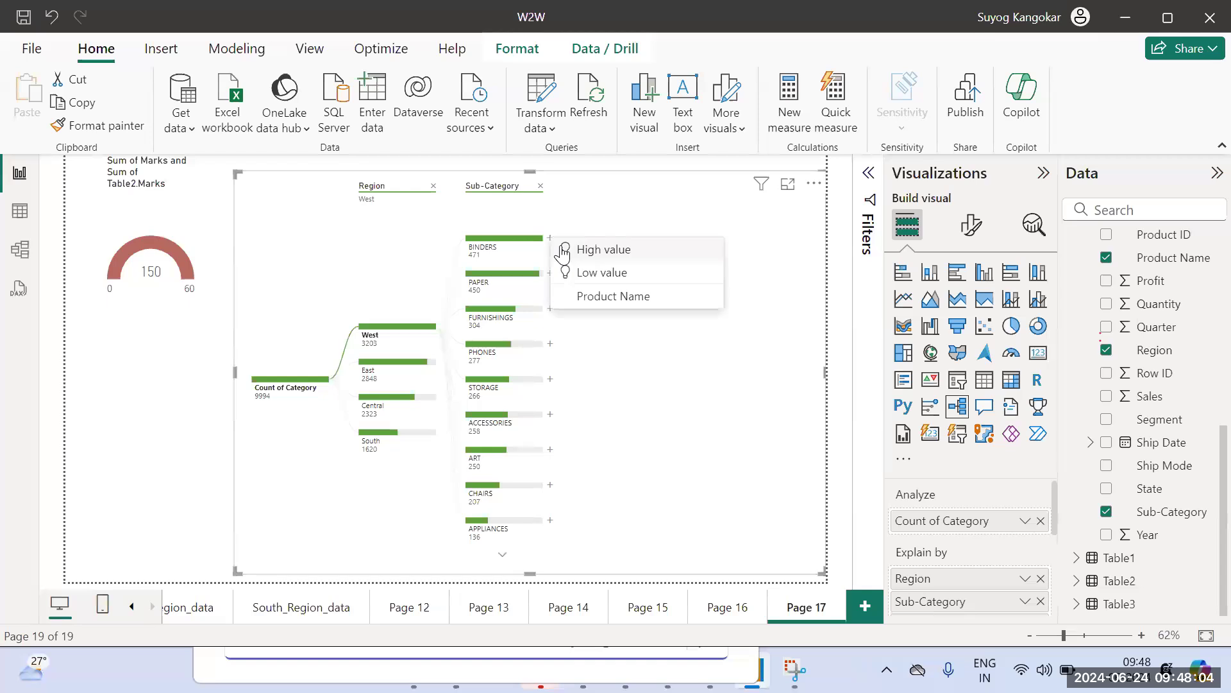
click(599, 297)
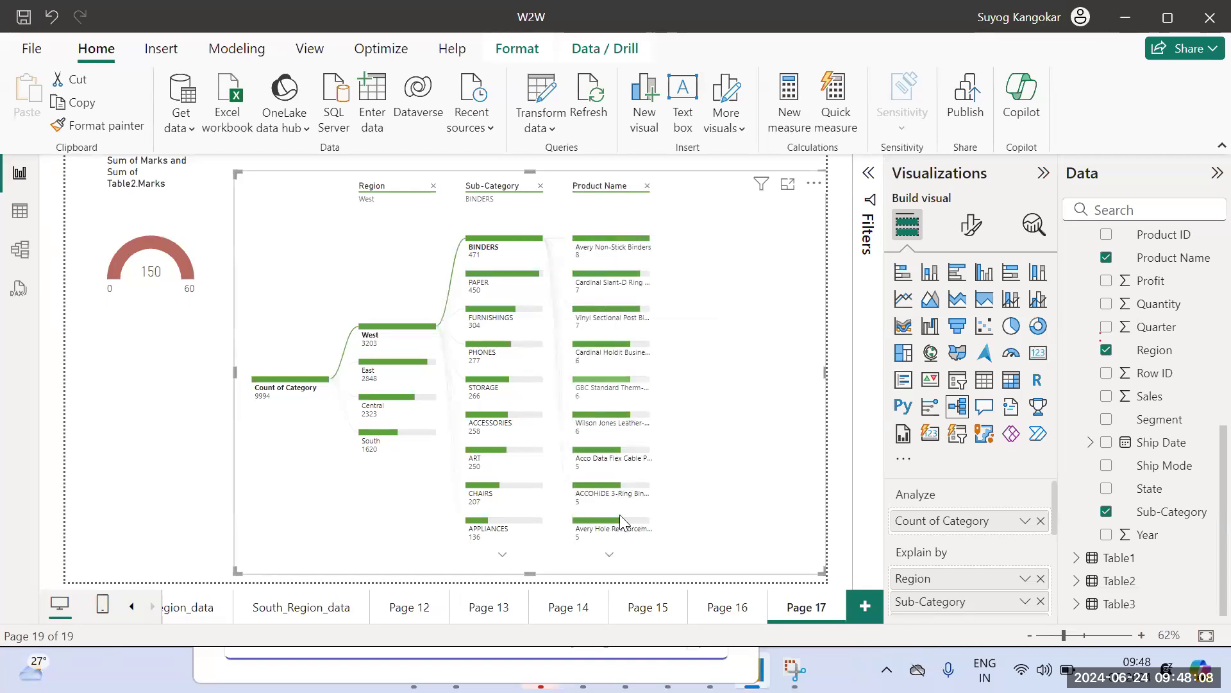
click(607, 556)
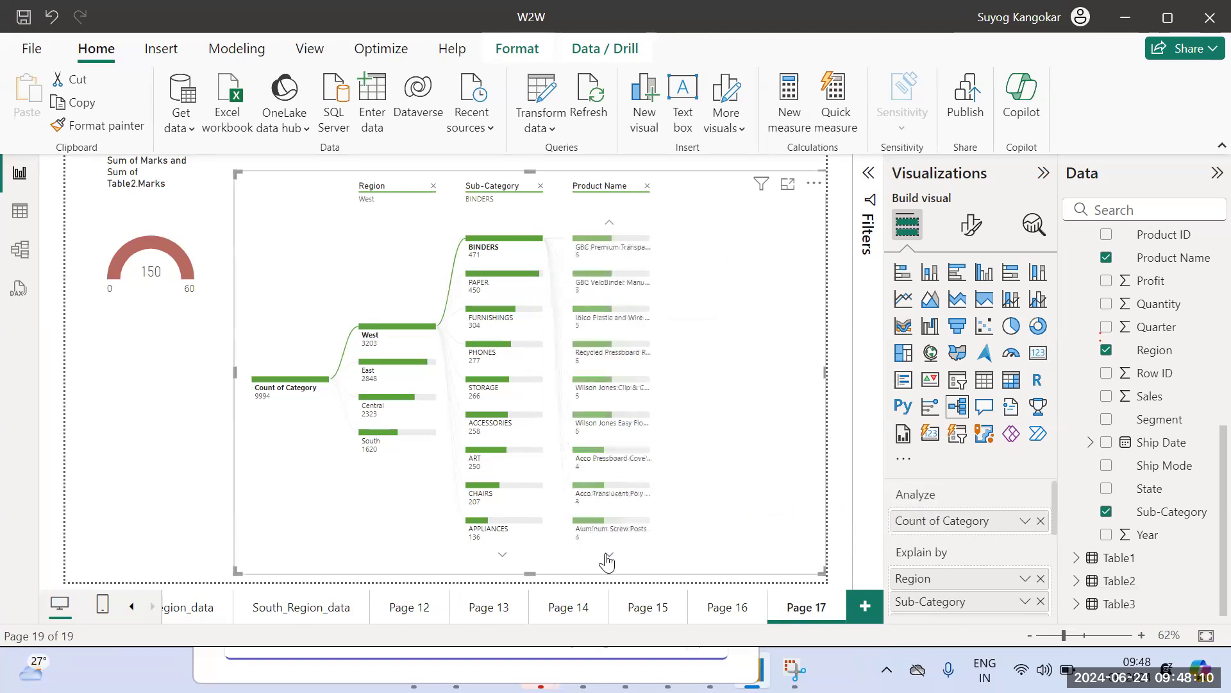
click(608, 556)
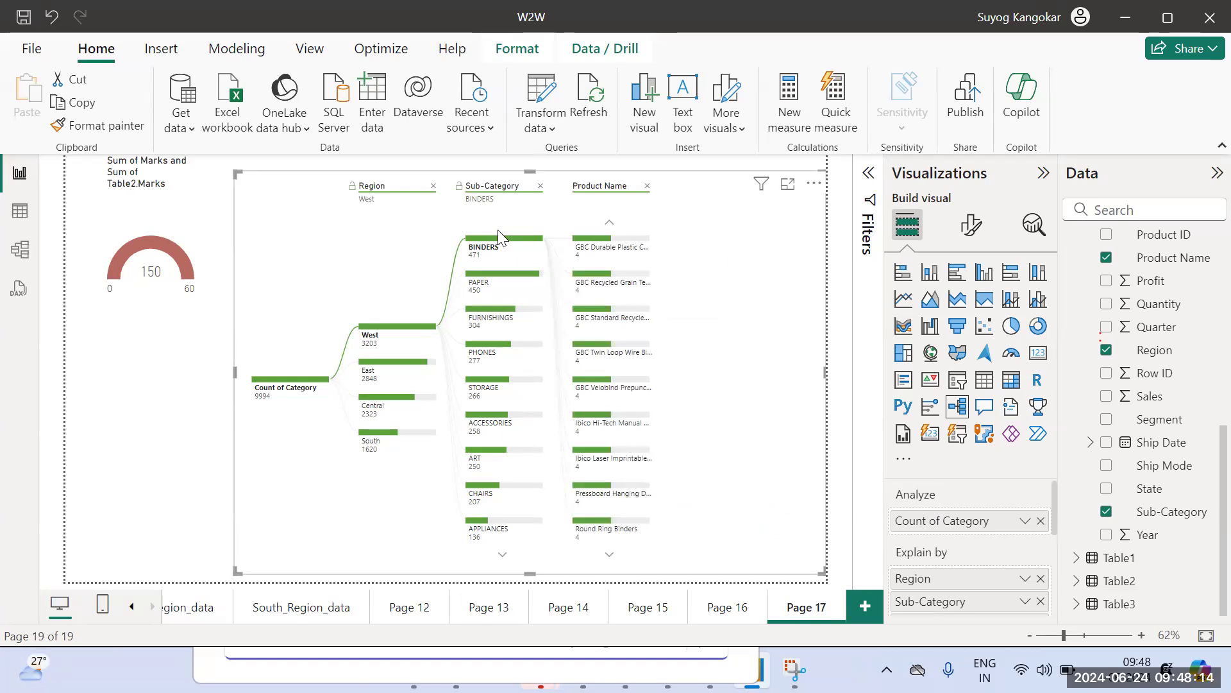
Step: Switch the tree's path to the CHAIRS sub-category, then view it for the East and Central regions
click(476, 492)
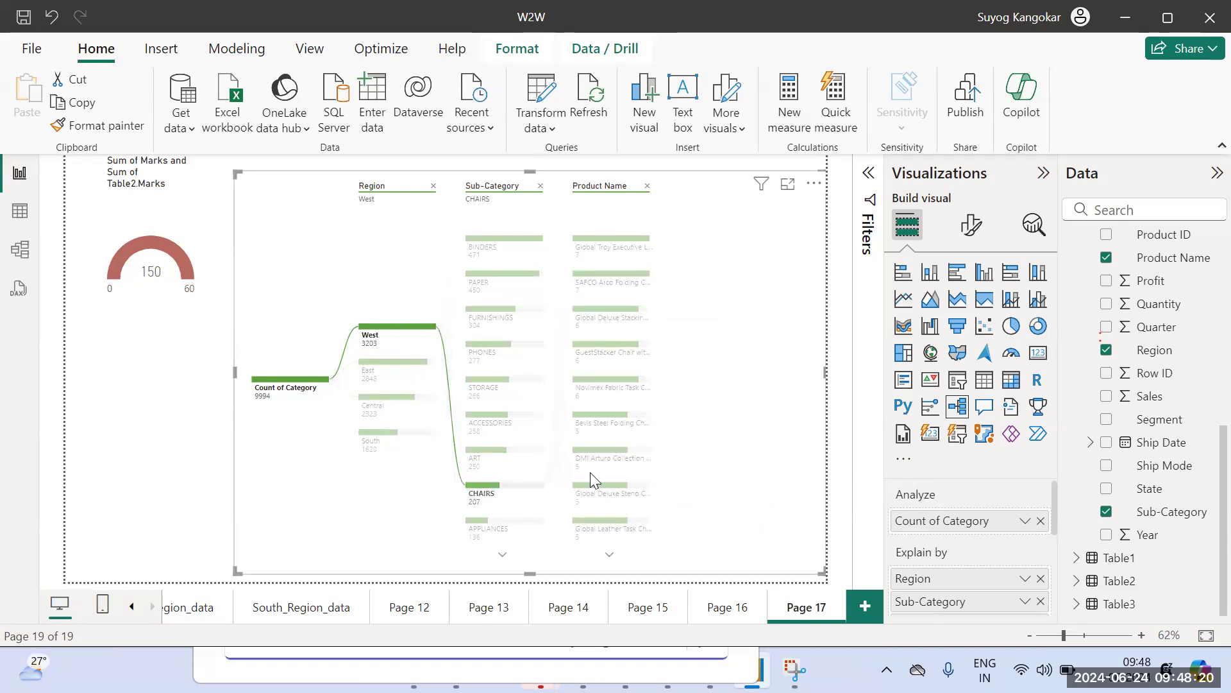
click(801, 343)
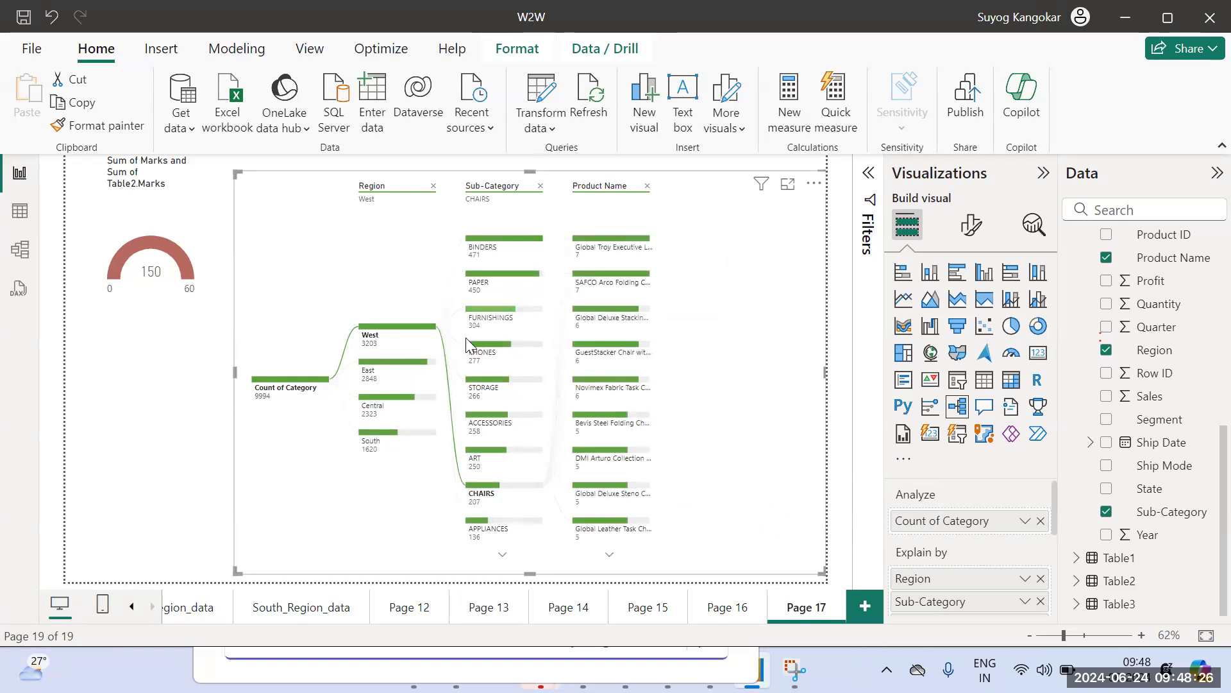
click(388, 372)
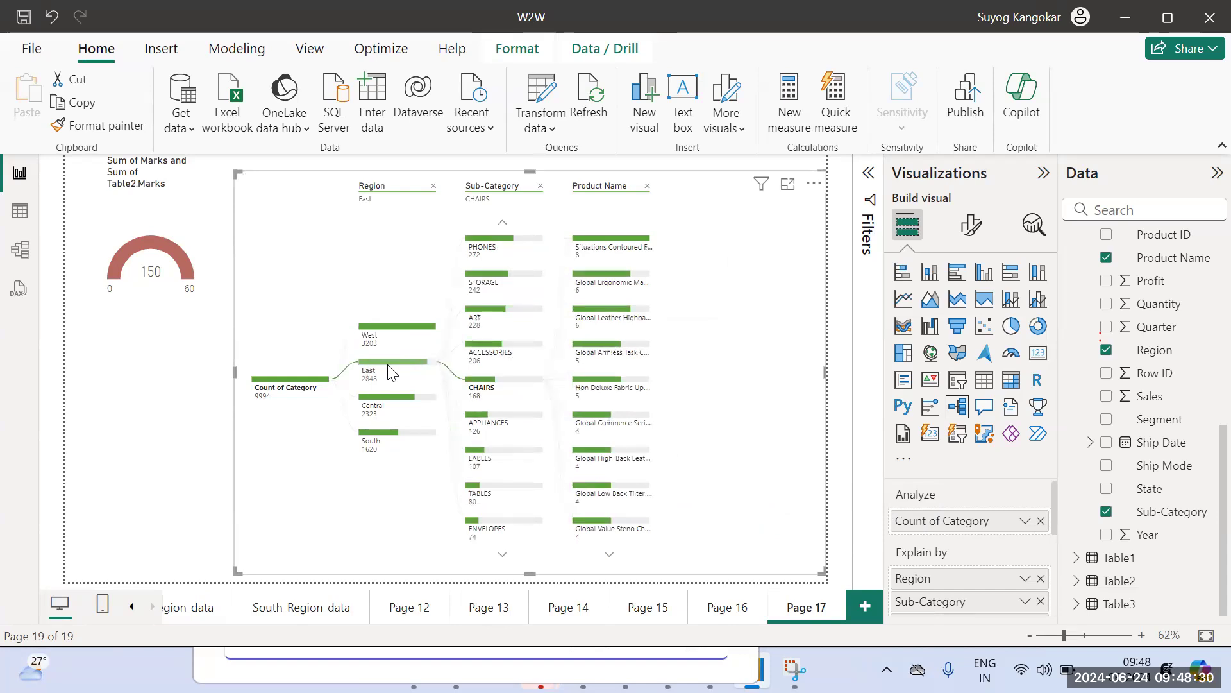
click(391, 398)
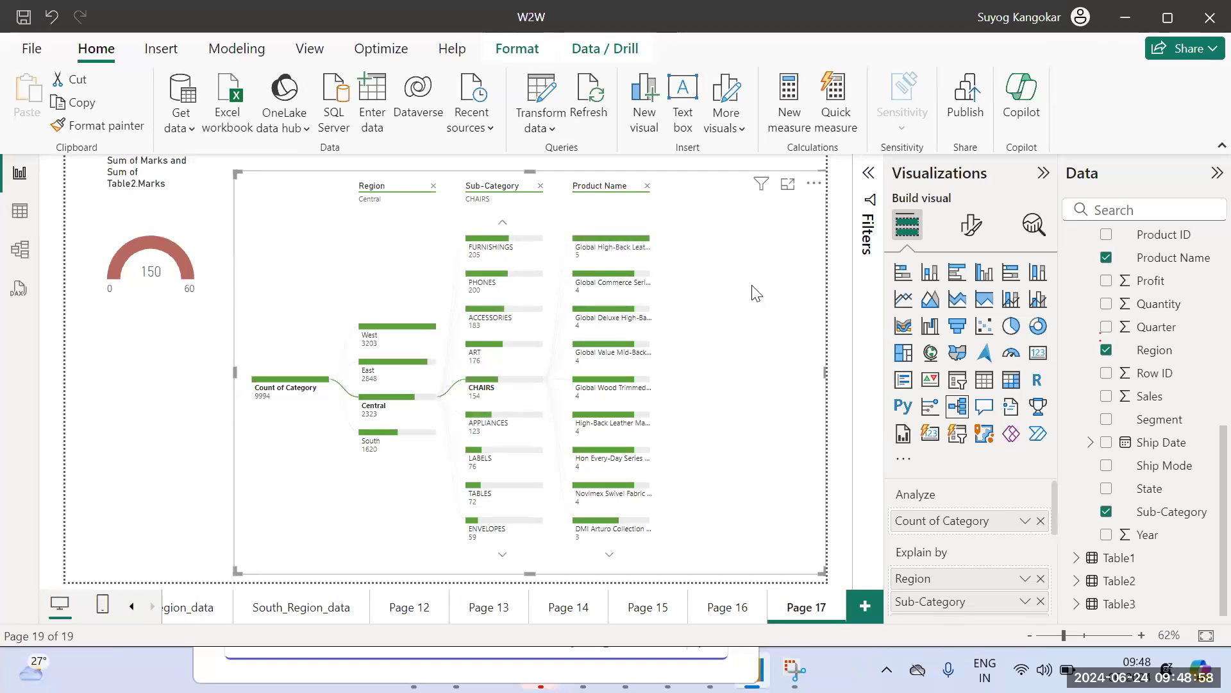
Step: Add Segment as an explain-by field and break the first Global High-Back Leather product down by Segment
drag(1055, 492, 1055, 530)
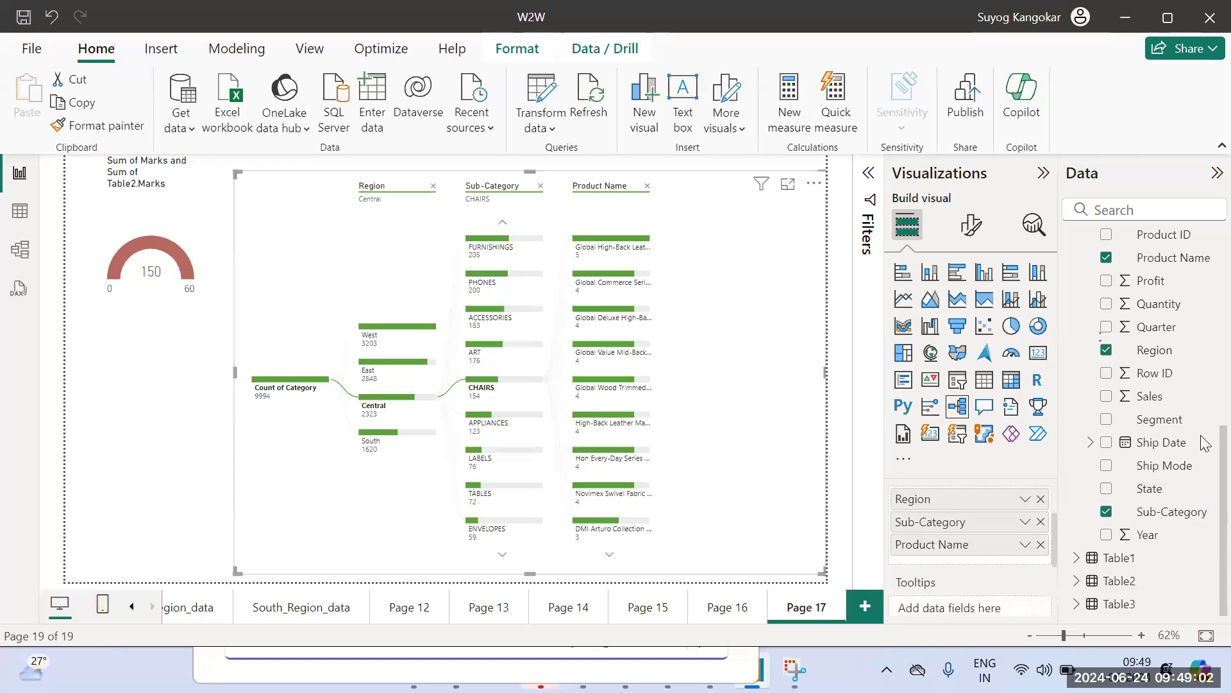
drag(1151, 419, 987, 564)
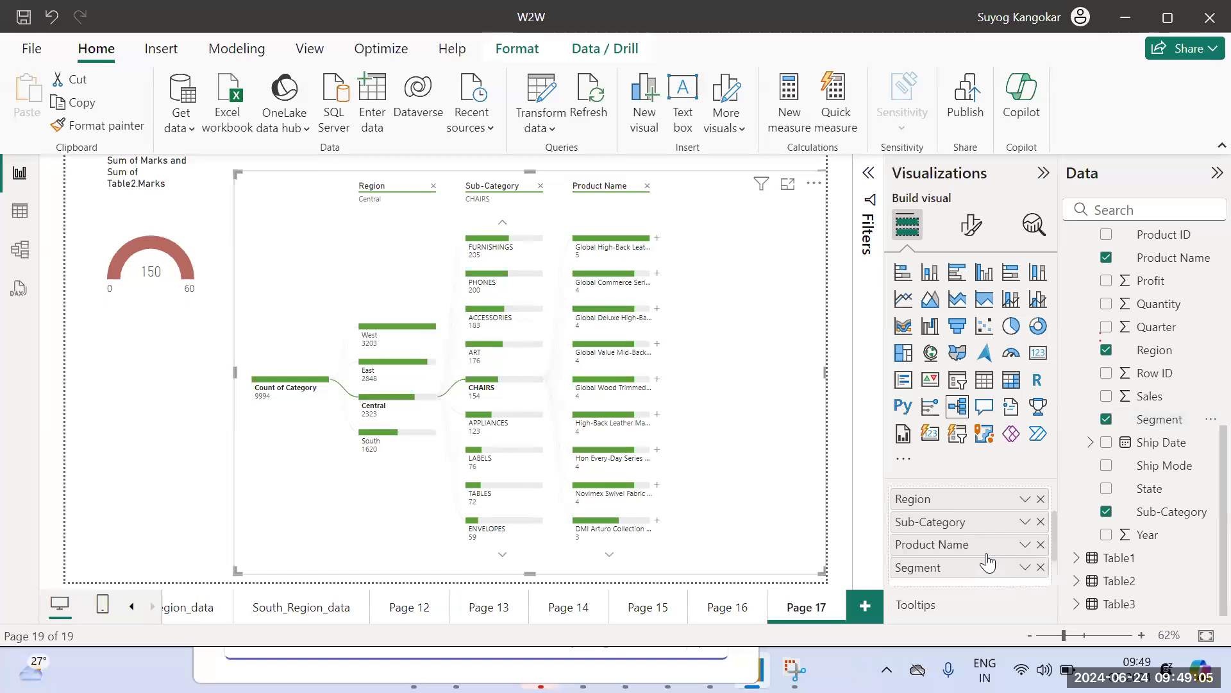
click(656, 241)
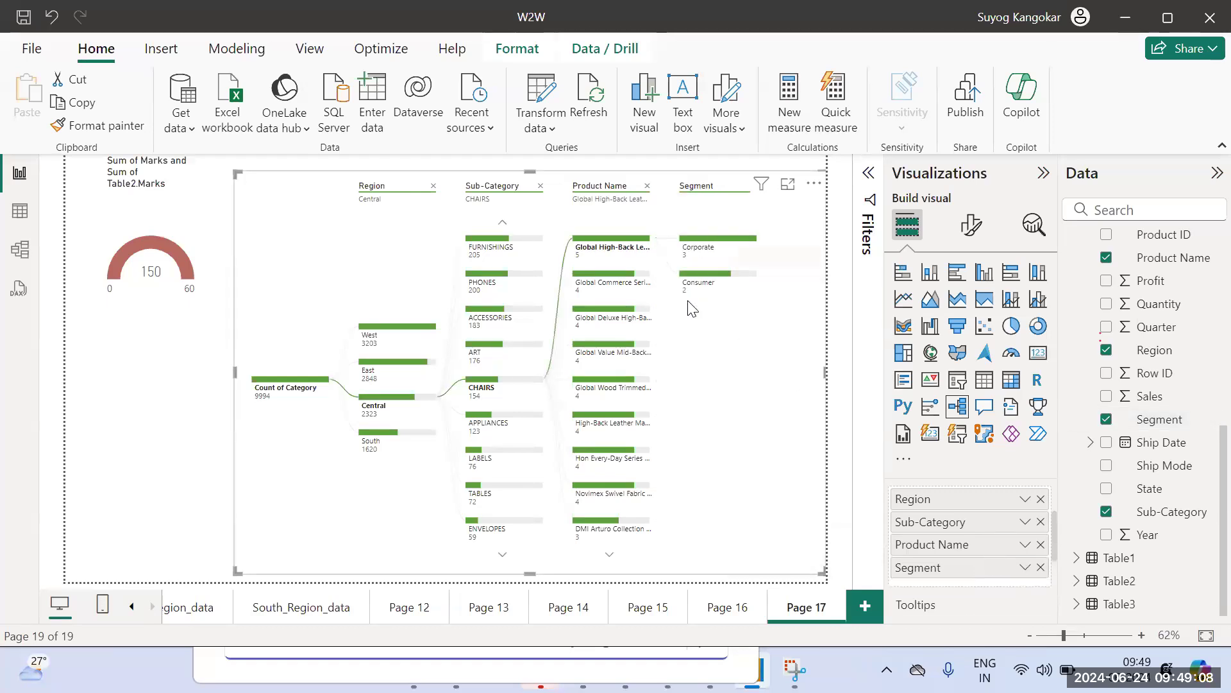
Step: Examine the Segment breakdown for the next four CHAIRS products down to Global Wood Trimmed, then select the South region
mouse_move(621, 285)
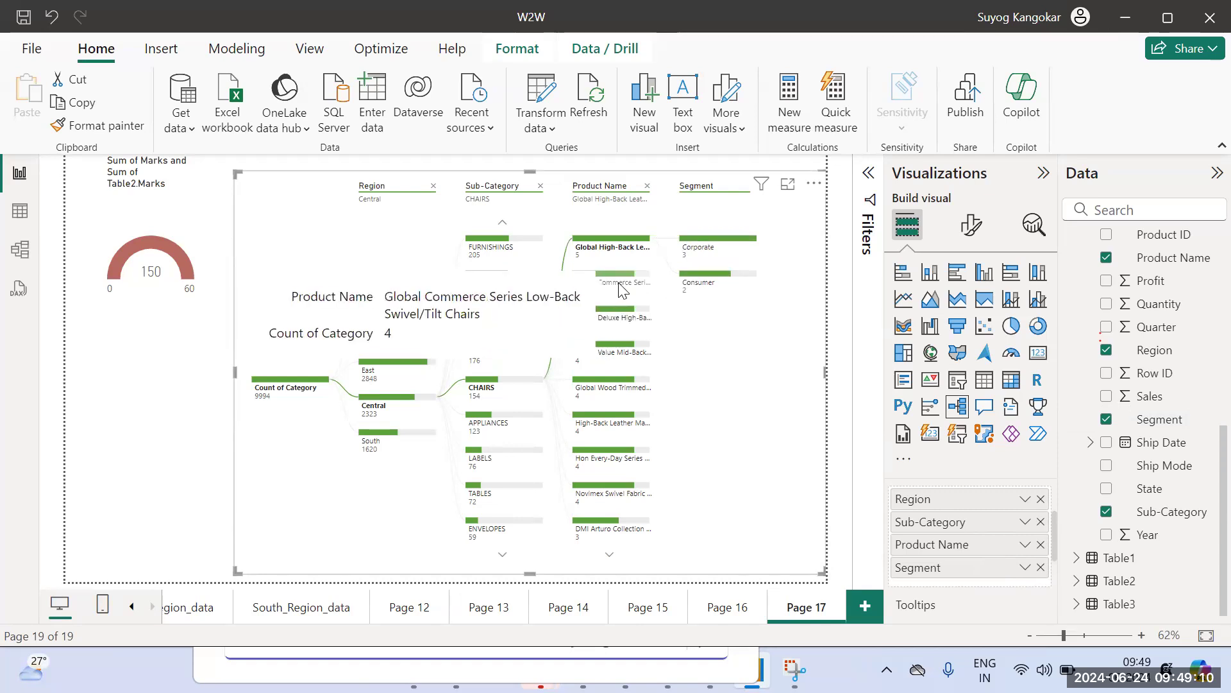
click(621, 284)
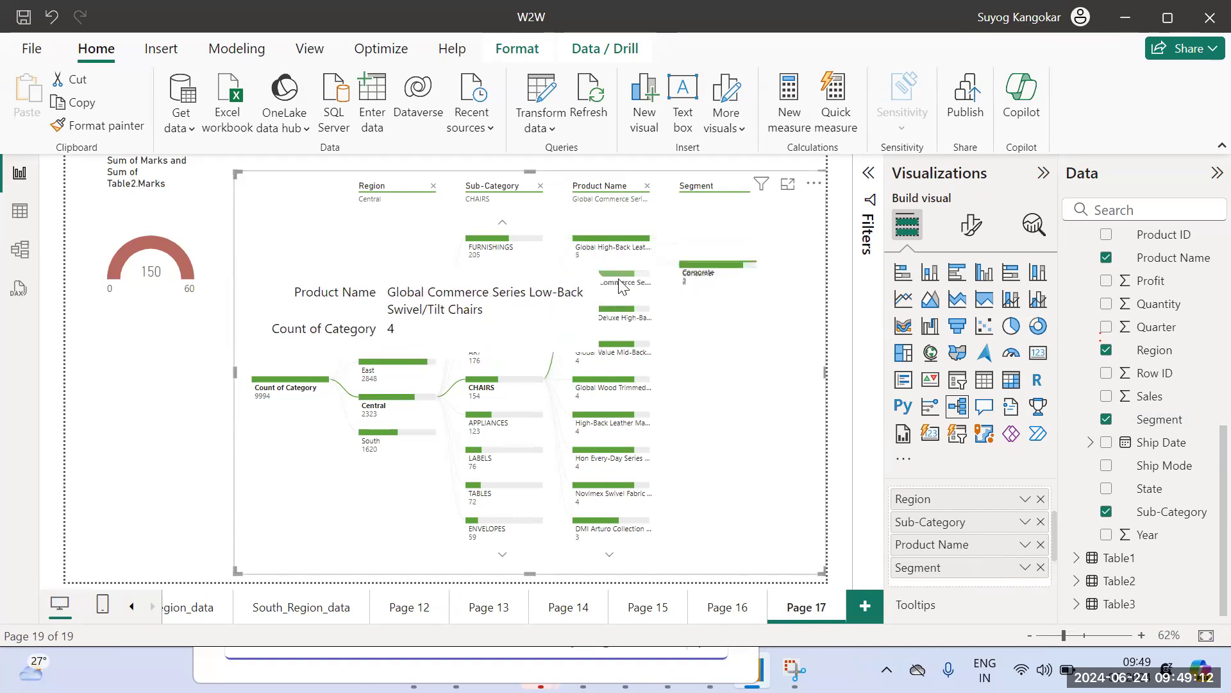
click(619, 315)
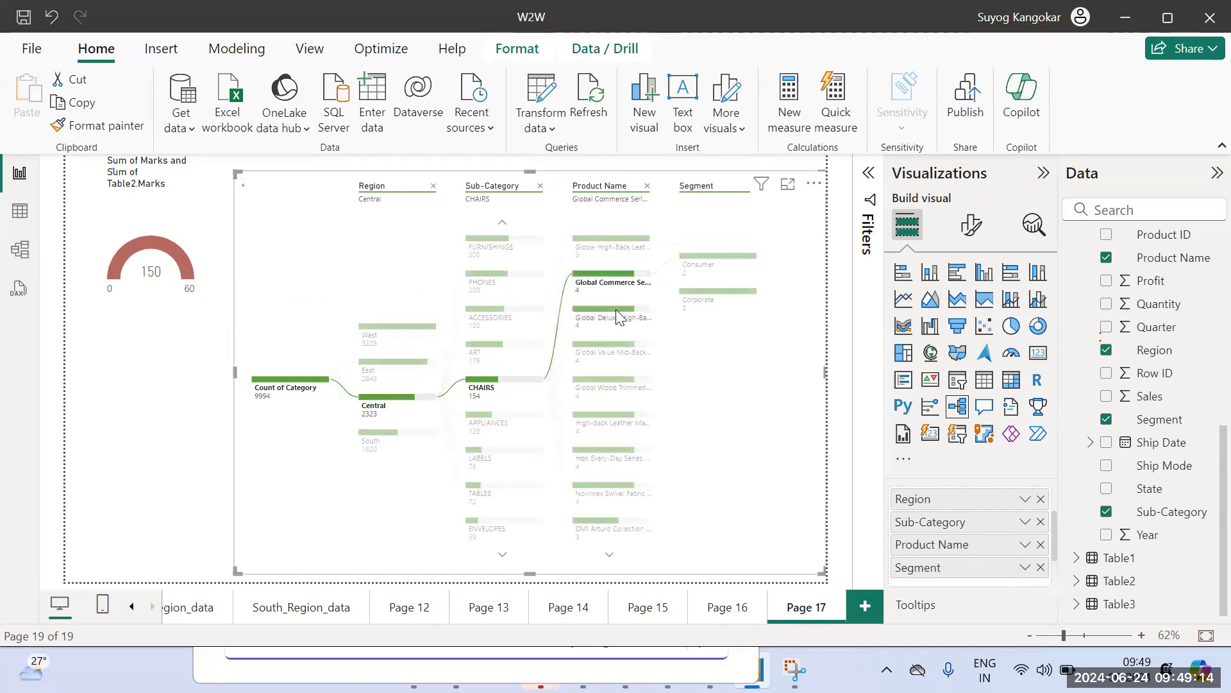
click(619, 355)
click(644, 392)
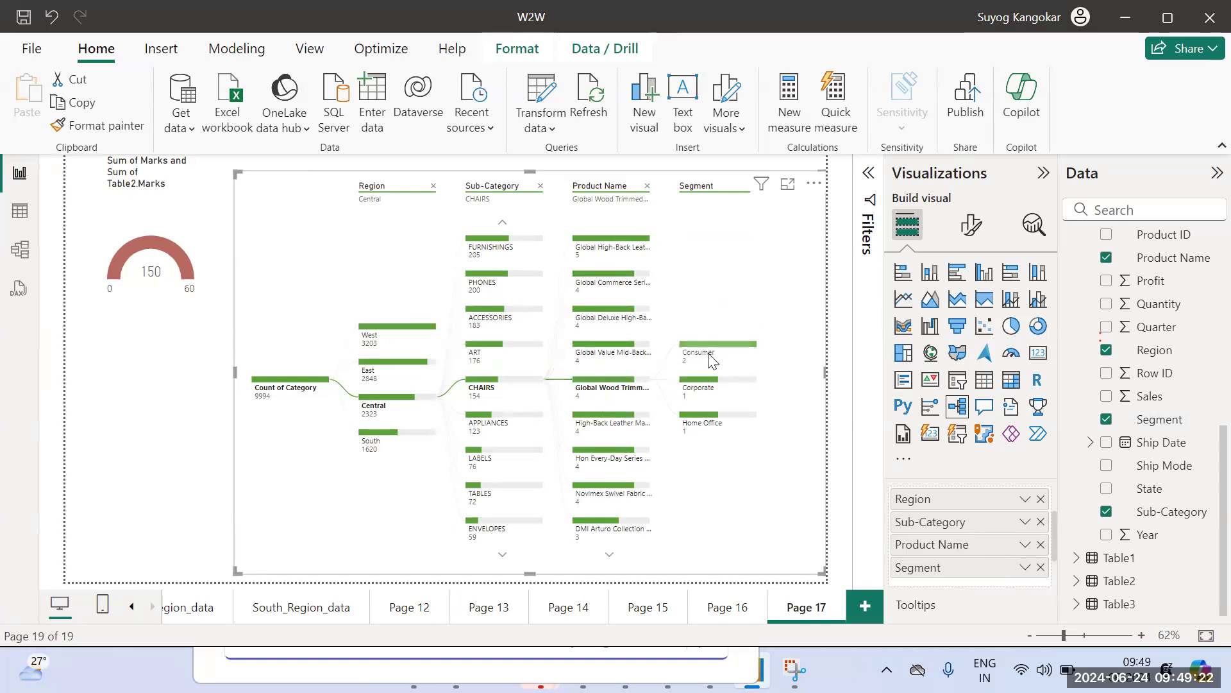
click(388, 452)
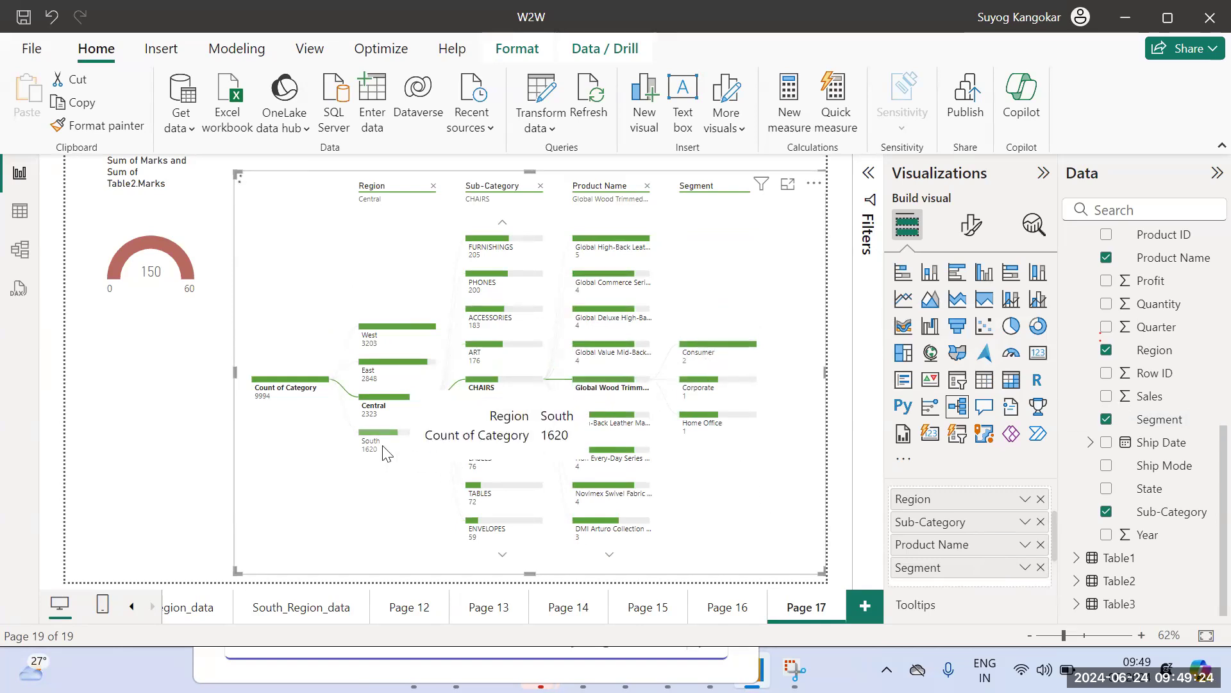